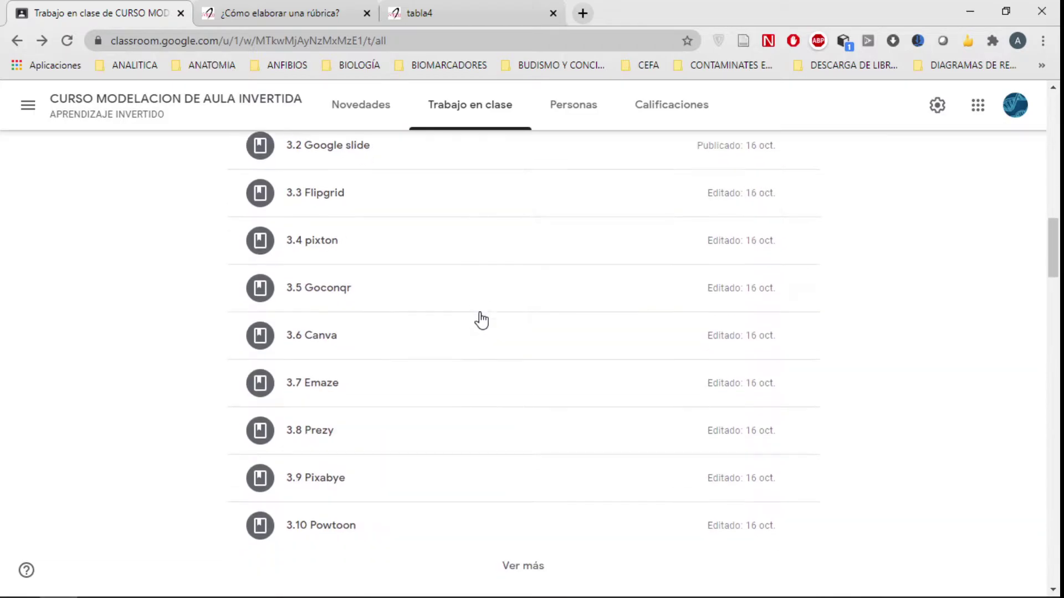
{"action": "scroll", "coordinate": [481, 320], "scroll_direction": "down", "scroll_amount": 2}
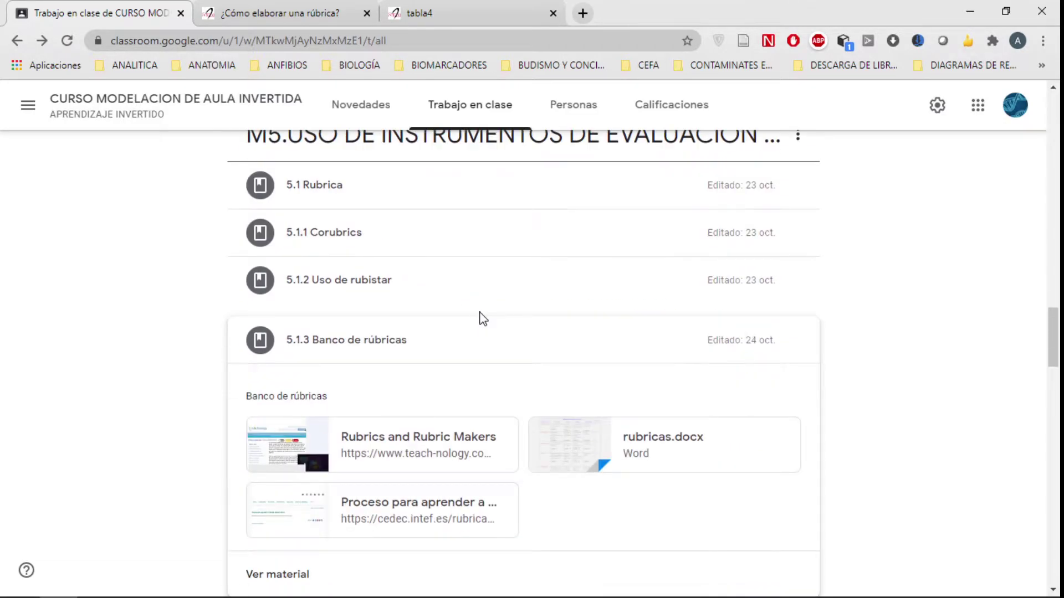
Step: In module M5, expand 5.1 Rubrica and then 5.1.1 Corubrics, dismissing the low-battery alert
{"action": "left_click", "coordinate": [411, 183]}
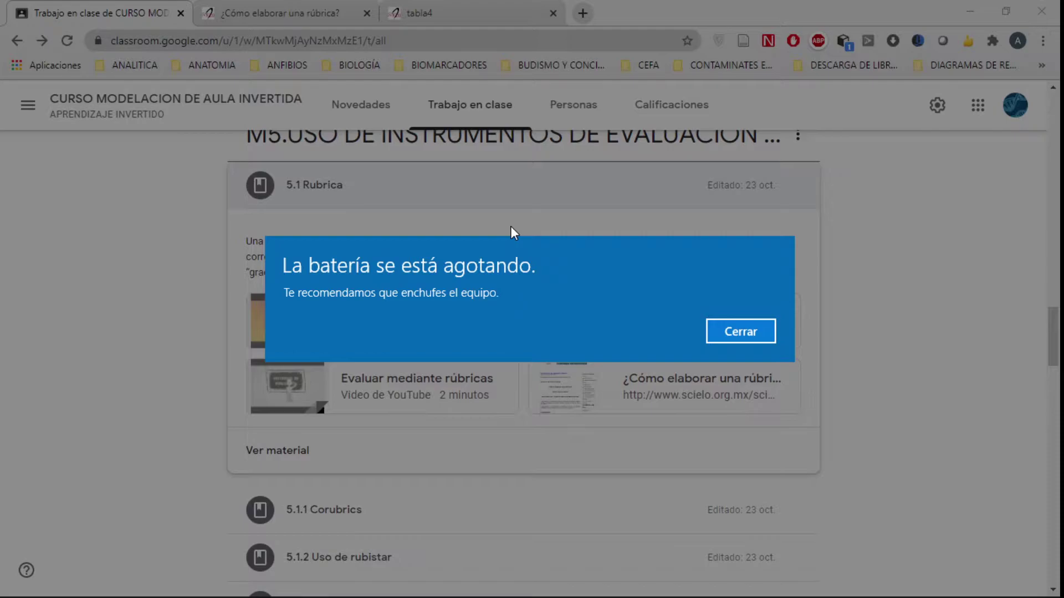
{"action": "key", "text": "Return"}
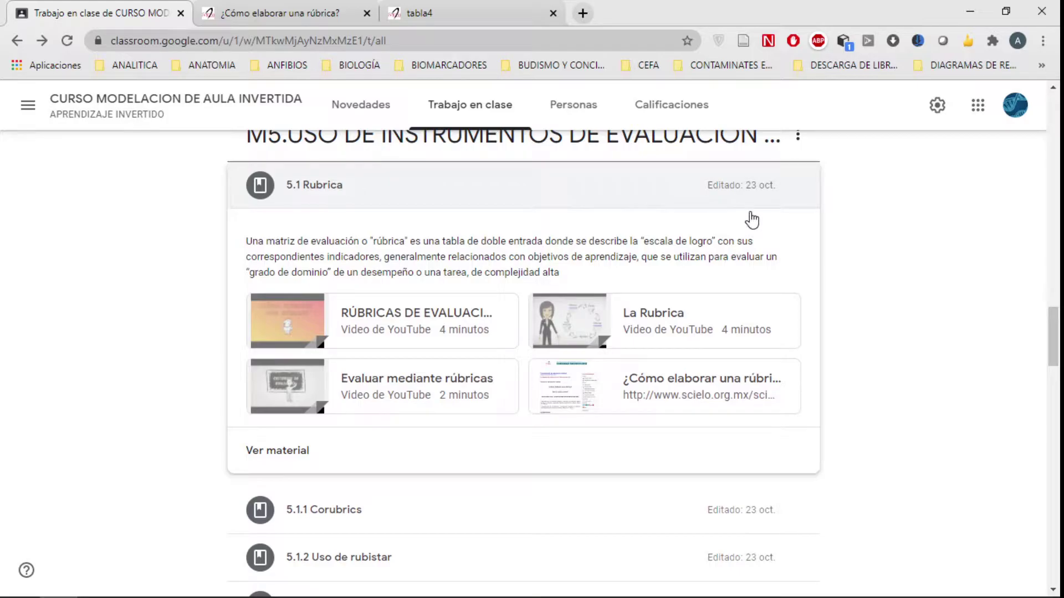
{"action": "left_click", "coordinate": [473, 513]}
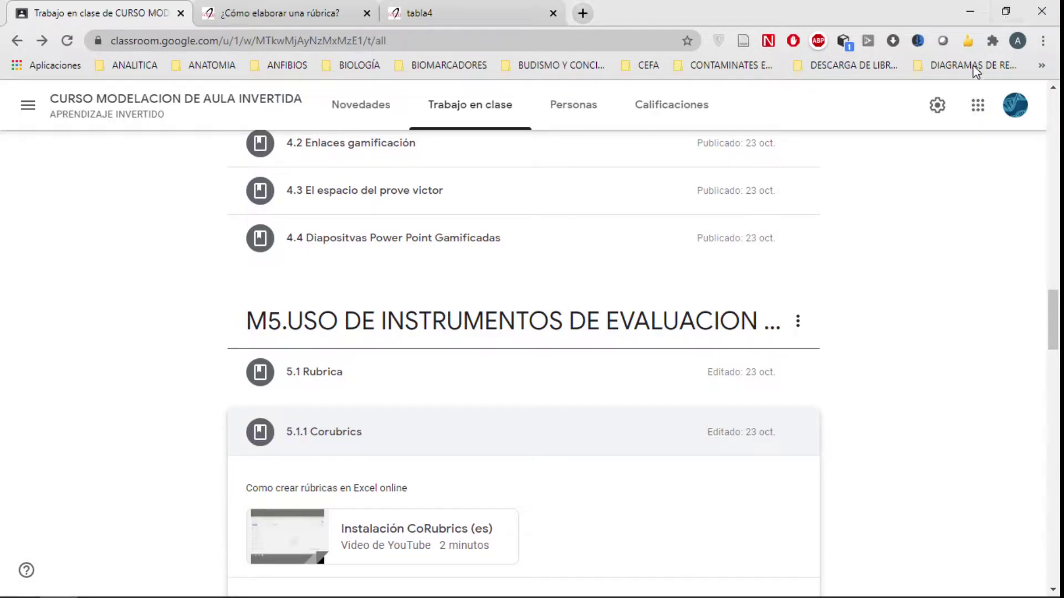
{"action": "left_click", "coordinate": [580, 11]}
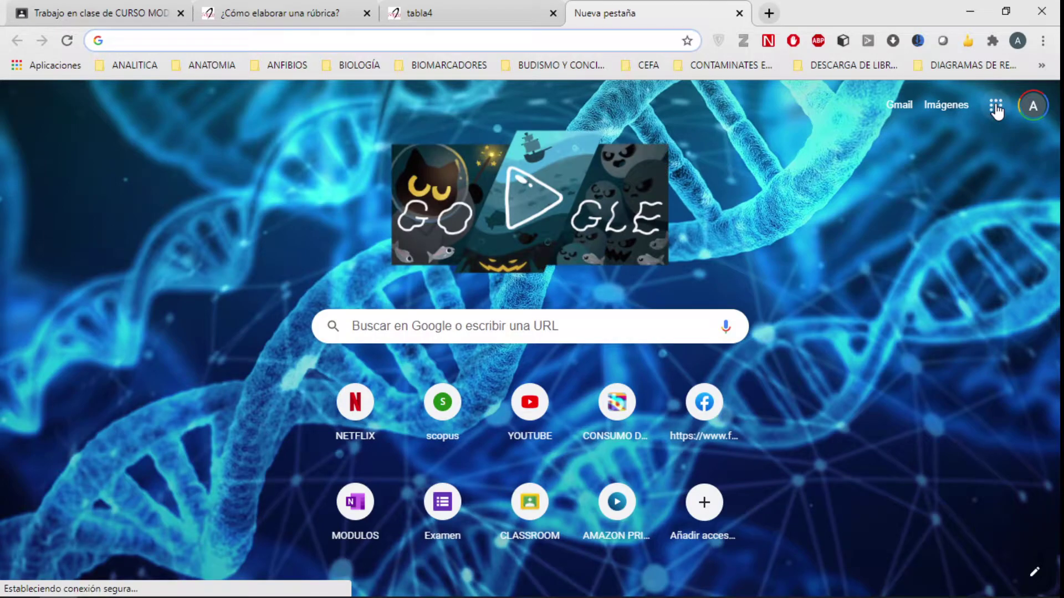
Step: Switch to the other Google account, launch Hojas de cálculo, and close the tabla4 and rubric tabs
{"action": "left_click", "coordinate": [1033, 107]}
{"action": "left_click", "coordinate": [942, 334]}
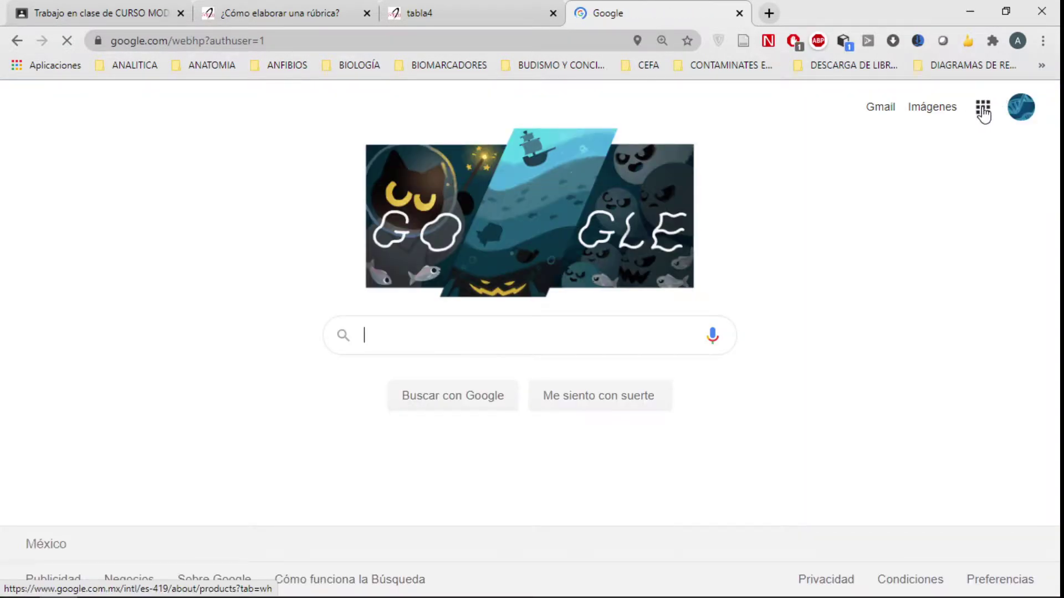
{"action": "left_click", "coordinate": [984, 111]}
{"action": "scroll", "coordinate": [908, 349], "scroll_direction": "down", "scroll_amount": 3}
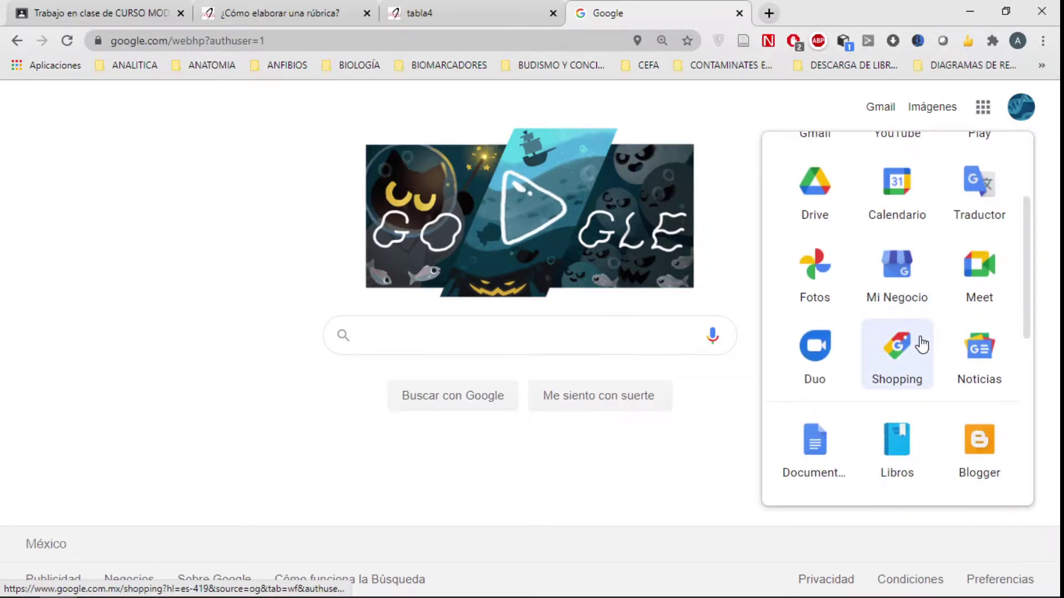
{"action": "scroll", "coordinate": [921, 344], "scroll_direction": "down", "scroll_amount": 1}
{"action": "scroll", "coordinate": [920, 349], "scroll_direction": "down", "scroll_amount": 2}
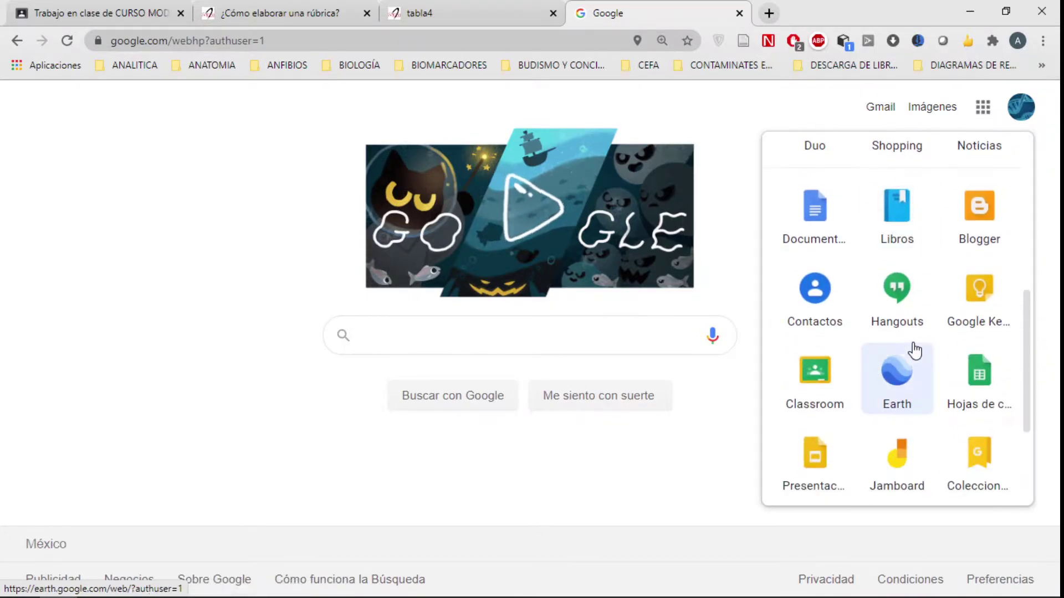
{"action": "left_click", "coordinate": [989, 391]}
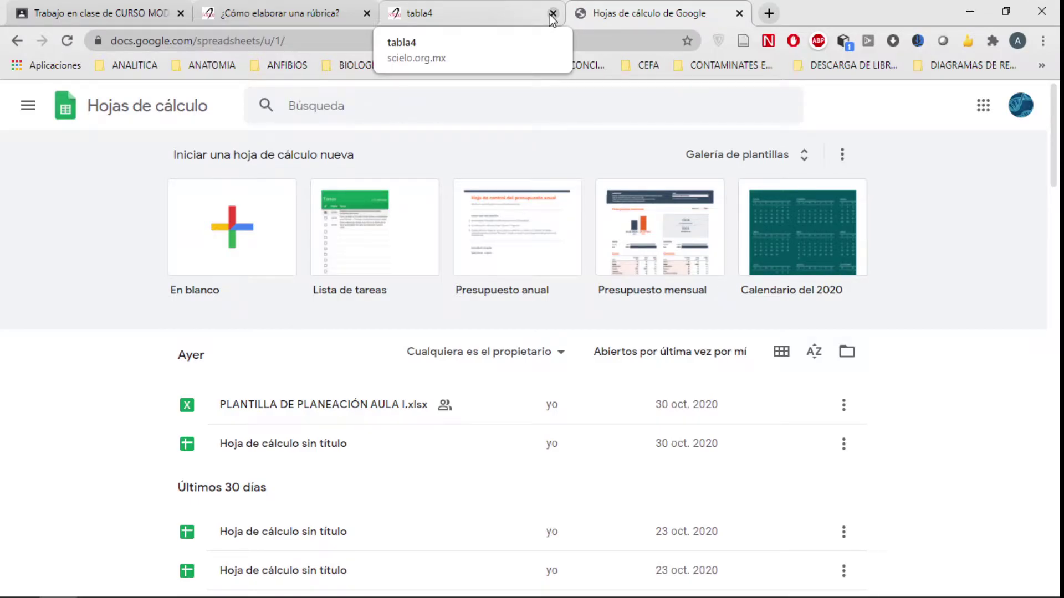
{"action": "left_click", "coordinate": [553, 14]}
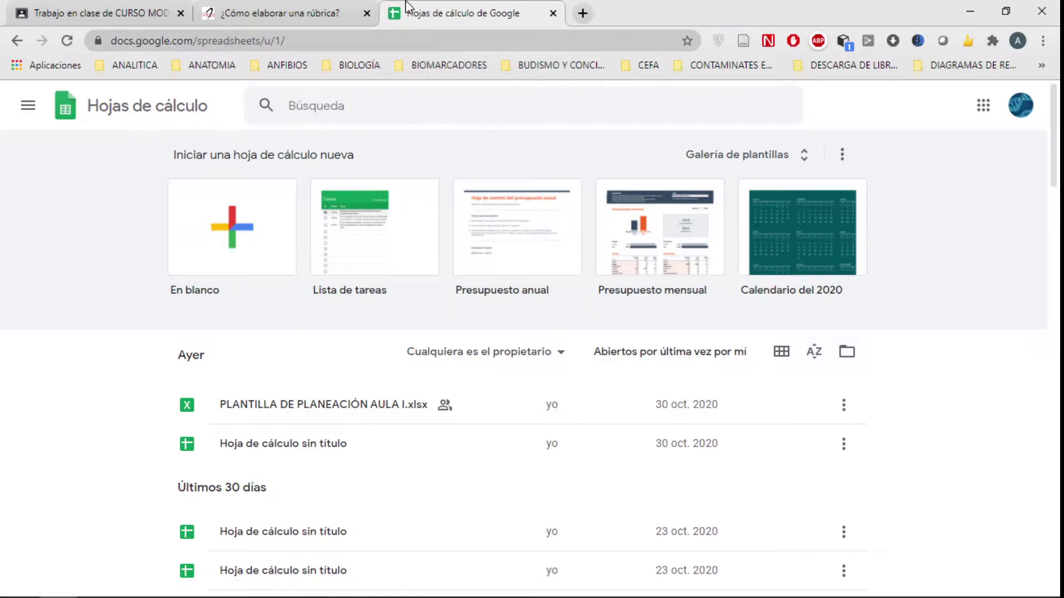
{"action": "left_click", "coordinate": [367, 14]}
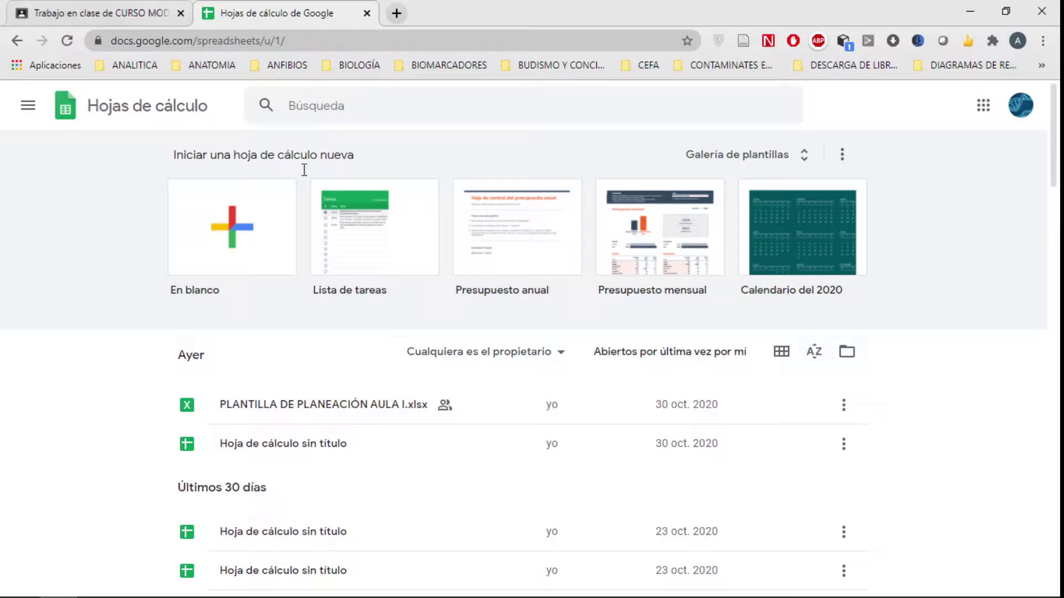
Step: Create an En blanco spreadsheet and bring up CoRubrics under the Complementos menu
{"action": "left_click", "coordinate": [234, 233]}
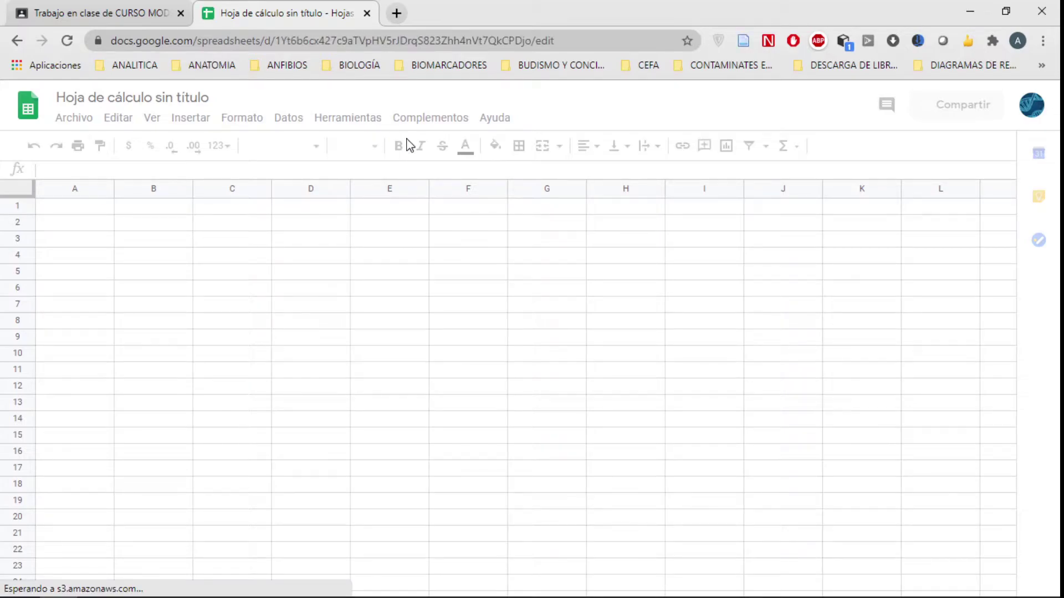
{"action": "left_click", "coordinate": [438, 126]}
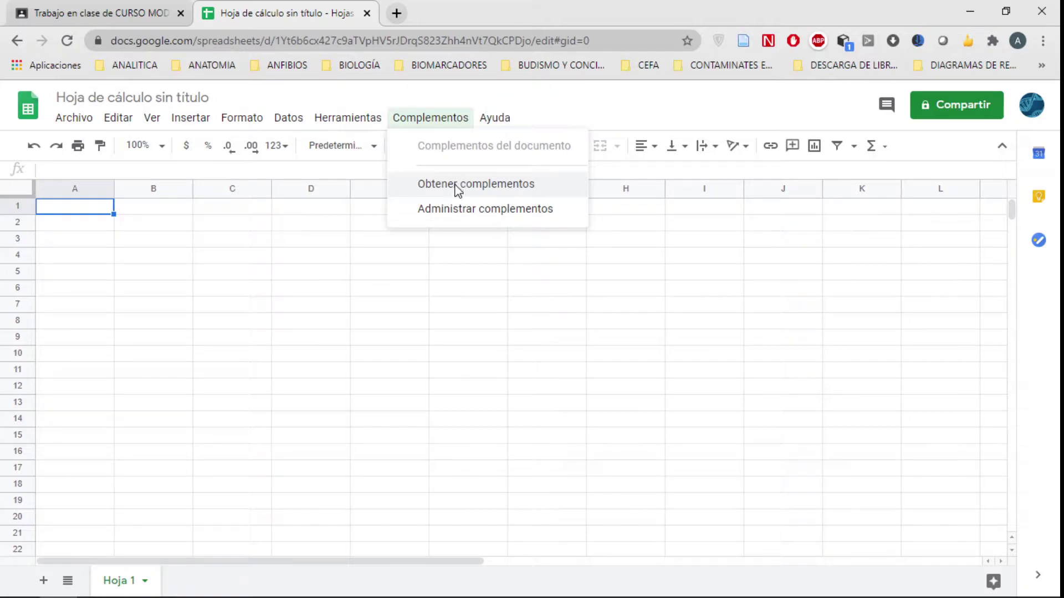
{"action": "mouse_move", "coordinate": [459, 198]}
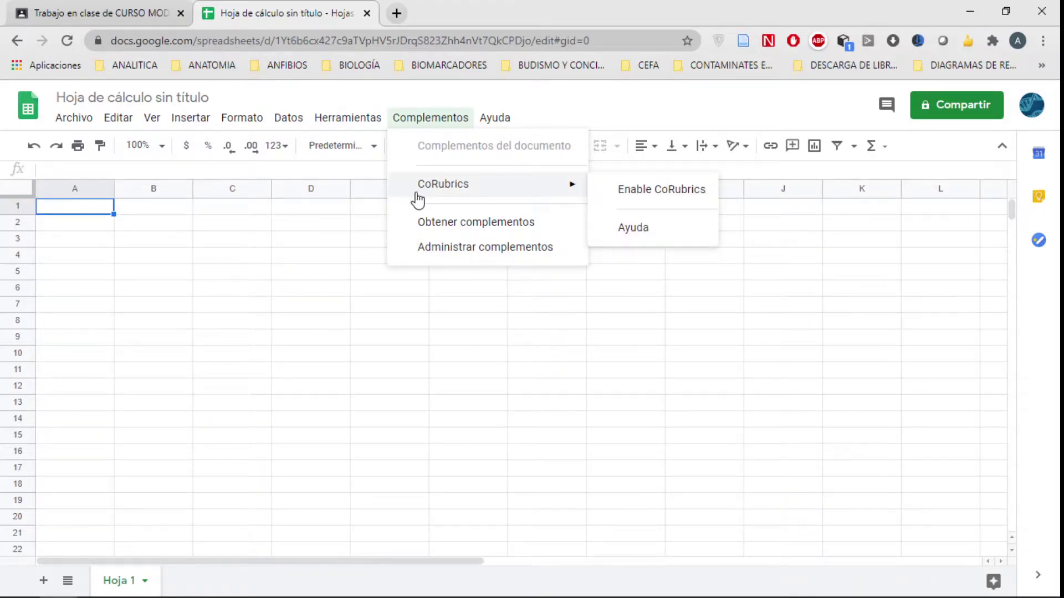
Step: Enable CoRubrics and create its template, replacing the sheets with Rubric, Students and Teachers
{"action": "left_click", "coordinate": [646, 193]}
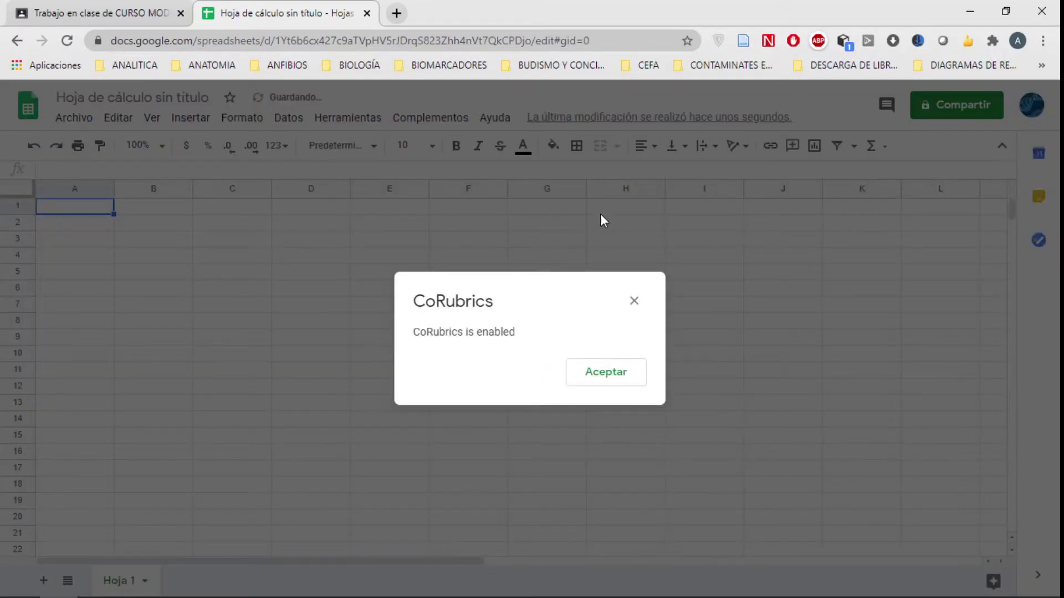
{"action": "left_click", "coordinate": [608, 381]}
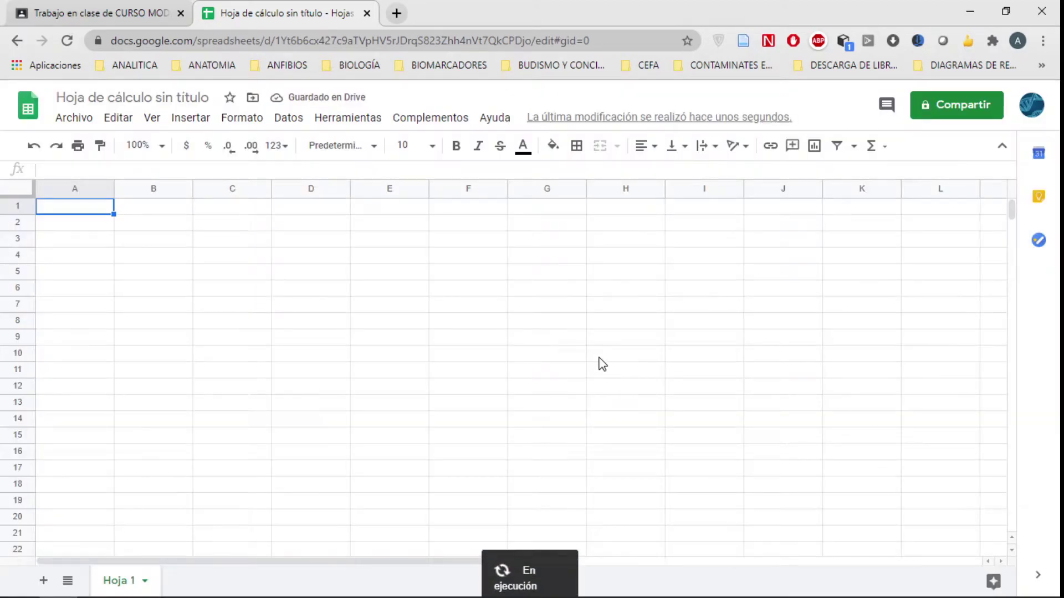
{"action": "left_click", "coordinate": [450, 121]}
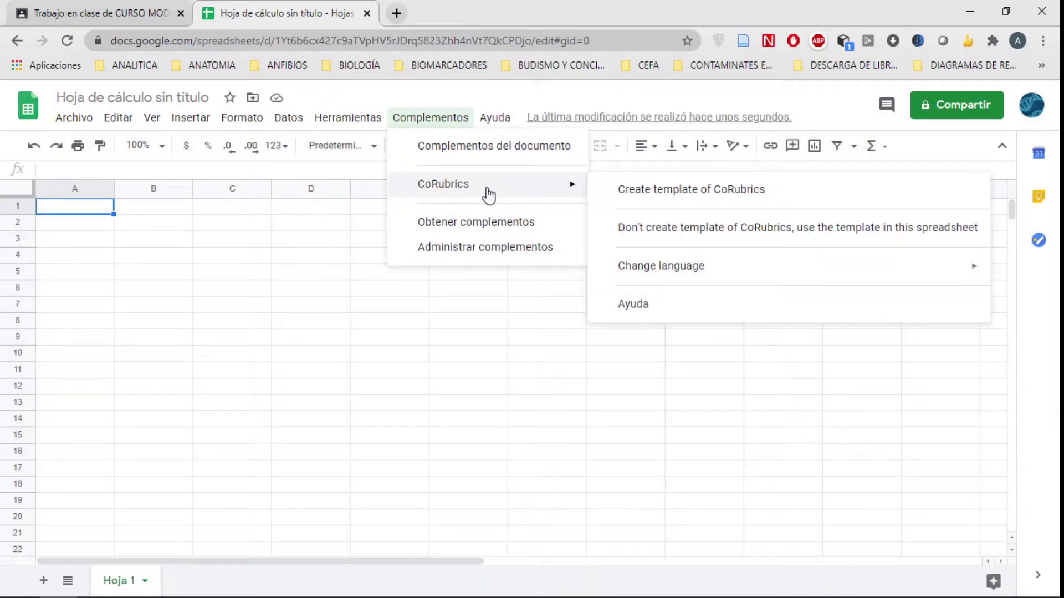
{"action": "left_click", "coordinate": [641, 191]}
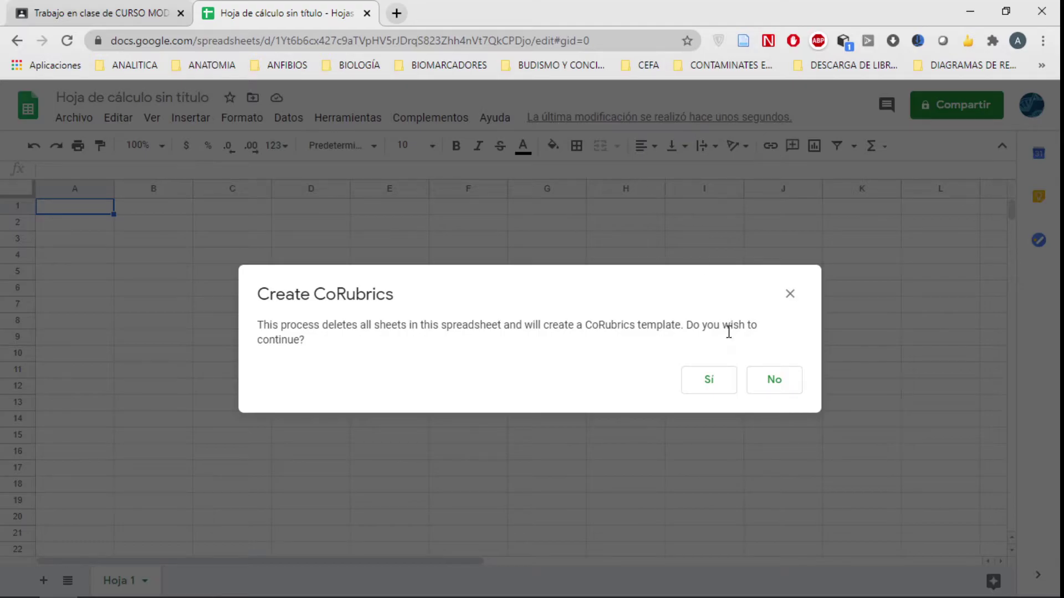
{"action": "left_click", "coordinate": [715, 382]}
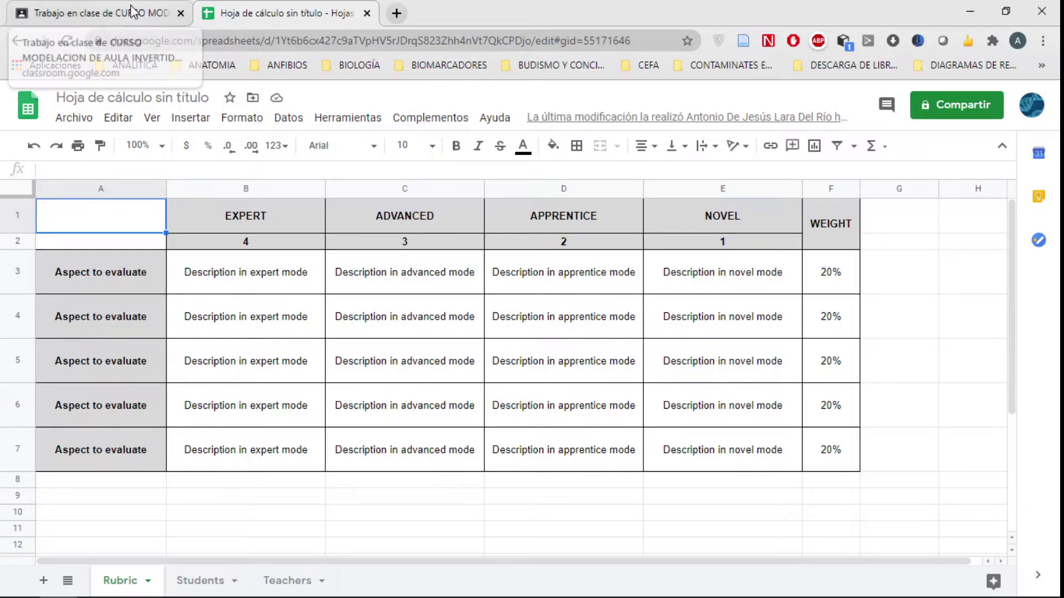
{"action": "left_click", "coordinate": [91, 12]}
Step: Open the edit form of the T2 assignment under TAREAS EDUCATIVAS
{"action": "scroll", "coordinate": [589, 399], "scroll_direction": "down", "scroll_amount": 20}
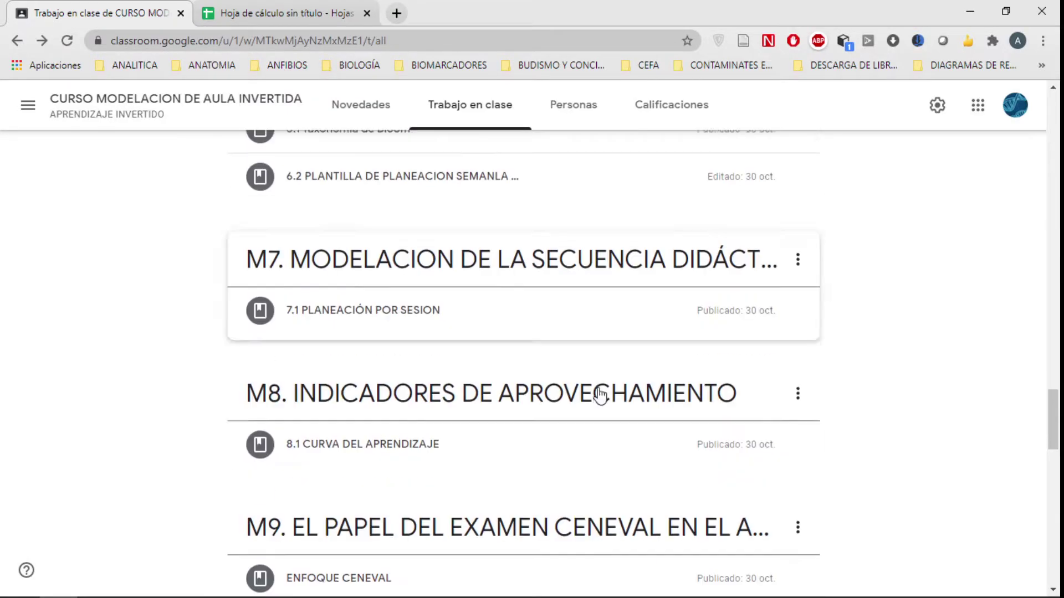
{"action": "scroll", "coordinate": [604, 399], "scroll_direction": "down", "scroll_amount": 4}
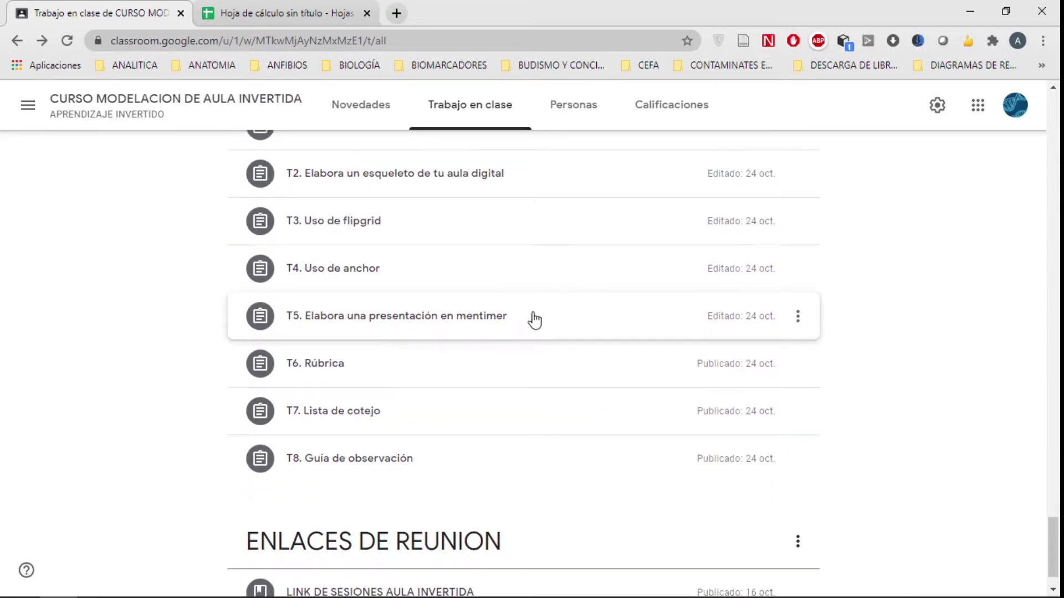
{"action": "scroll", "coordinate": [534, 318], "scroll_direction": "up", "scroll_amount": 4}
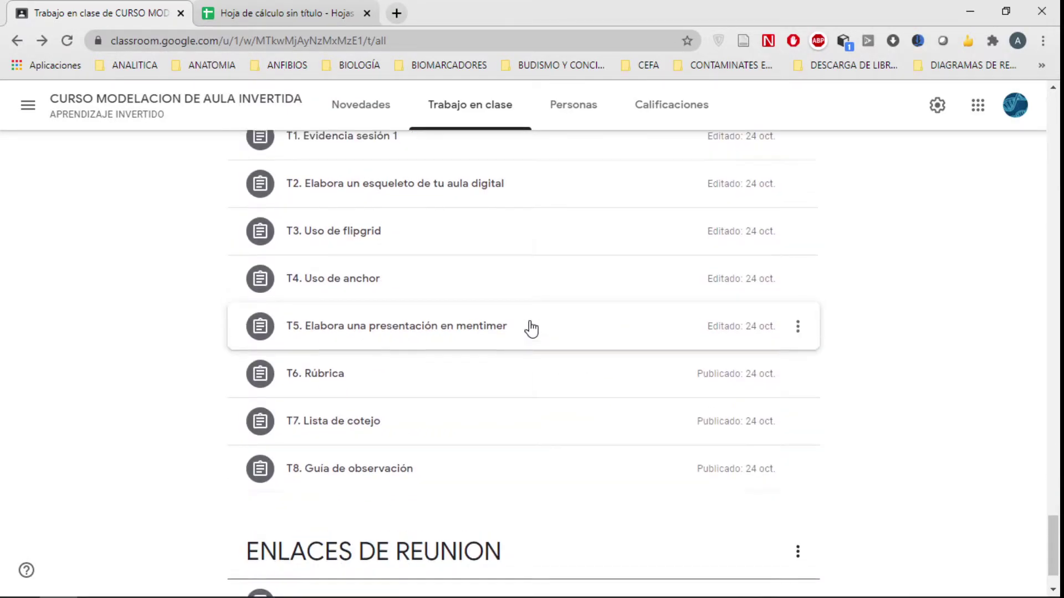
{"action": "left_click", "coordinate": [582, 331]}
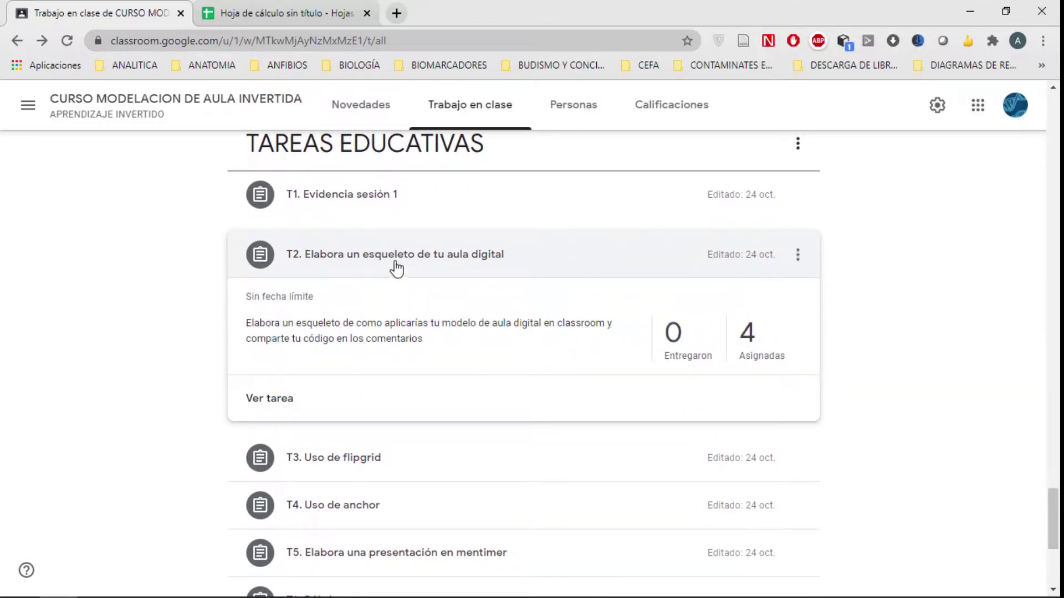
{"action": "left_click", "coordinate": [798, 256]}
{"action": "left_click", "coordinate": [735, 304]}
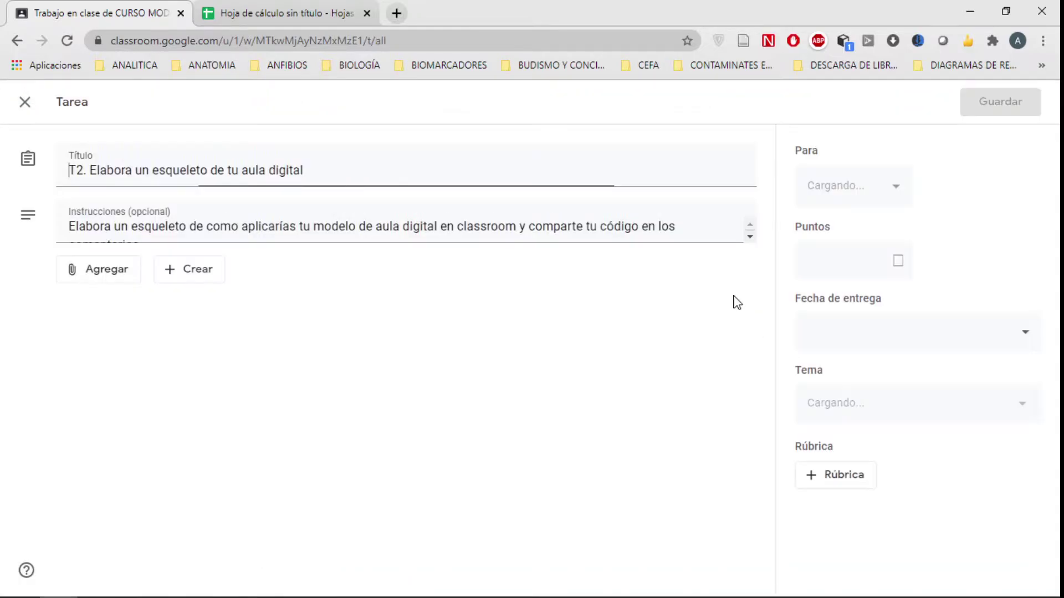
Step: Start a + Rúbrica import from Hojas de cálculo, cancel the picker, and return to the spreadsheet
{"action": "left_click", "coordinate": [830, 492]}
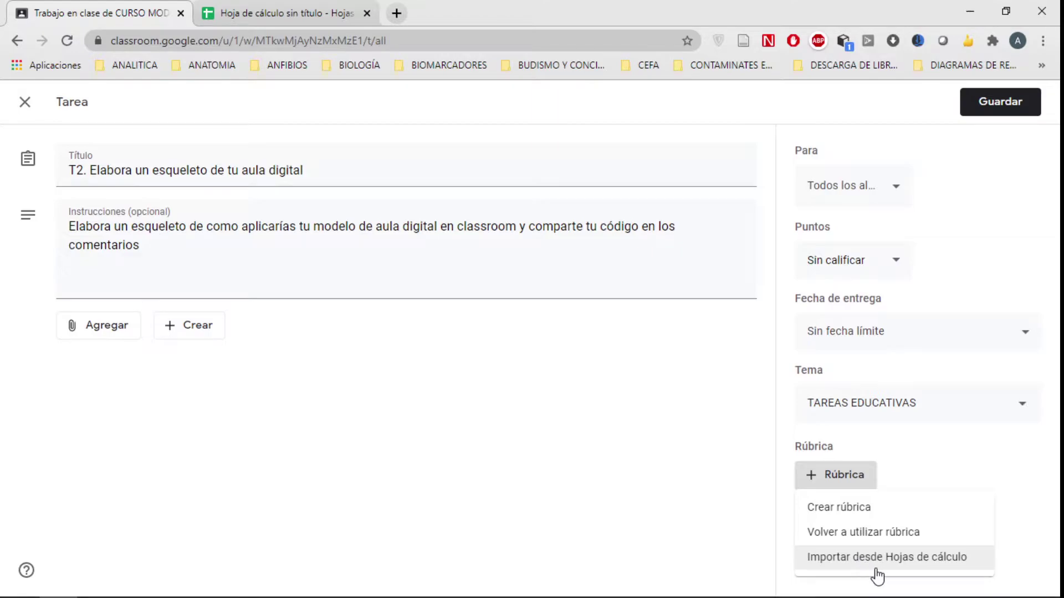
{"action": "left_click", "coordinate": [885, 560]}
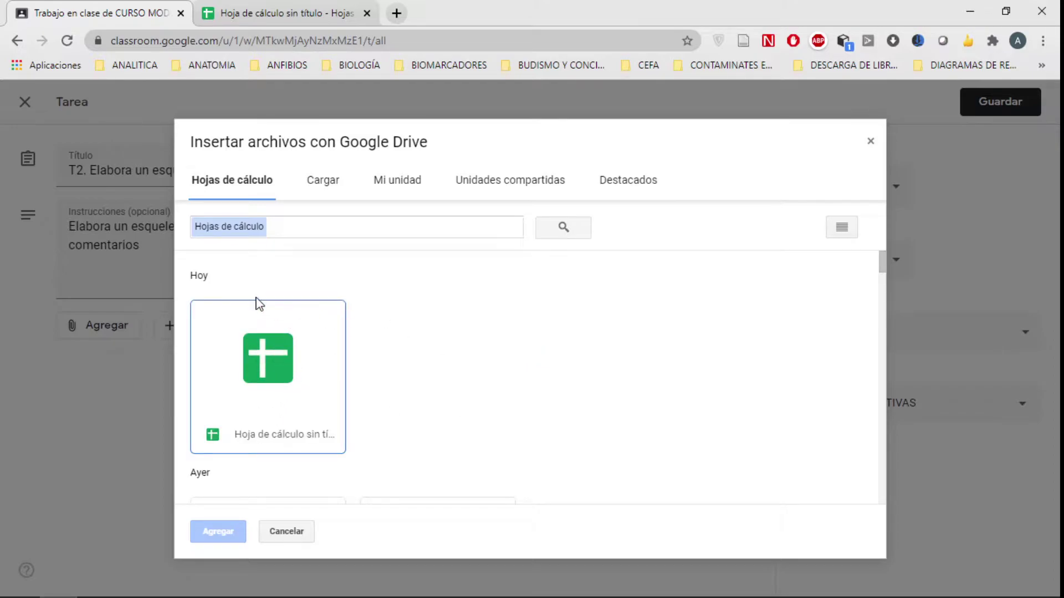
{"action": "left_click", "coordinate": [281, 368]}
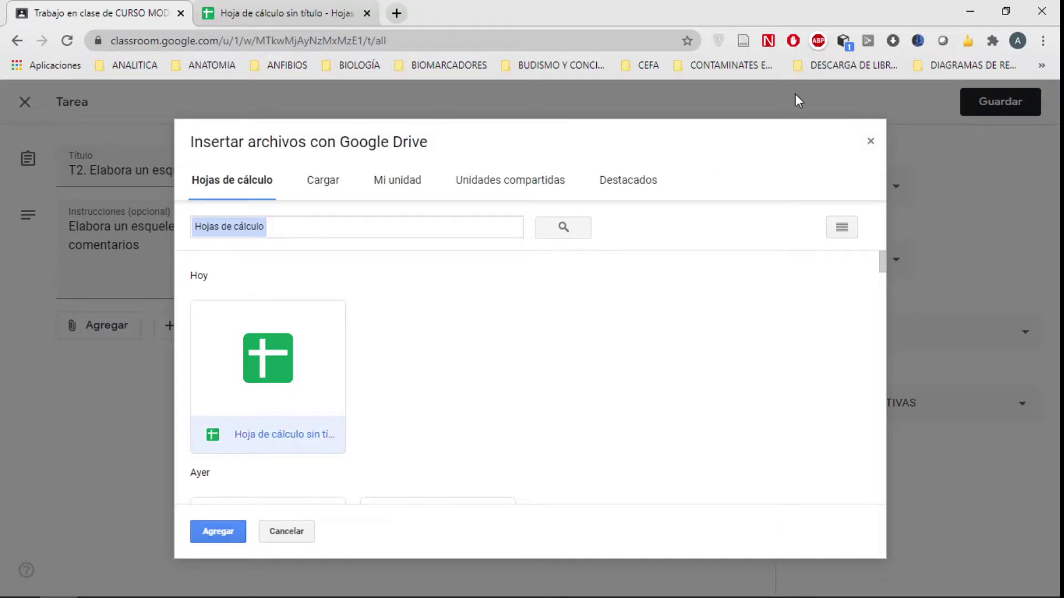
{"action": "left_click", "coordinate": [871, 143]}
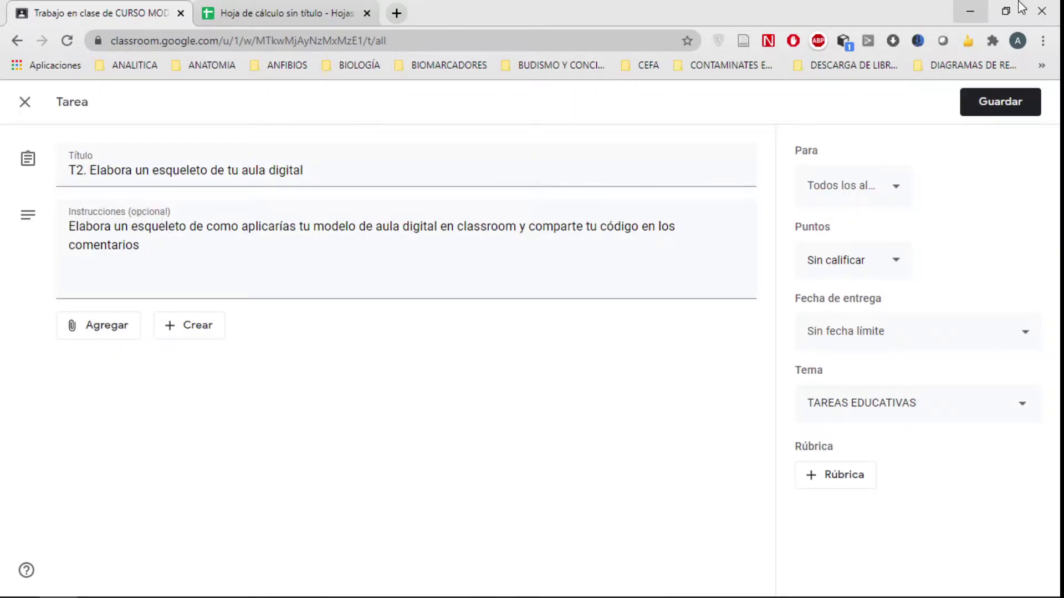
{"action": "left_click", "coordinate": [253, 8]}
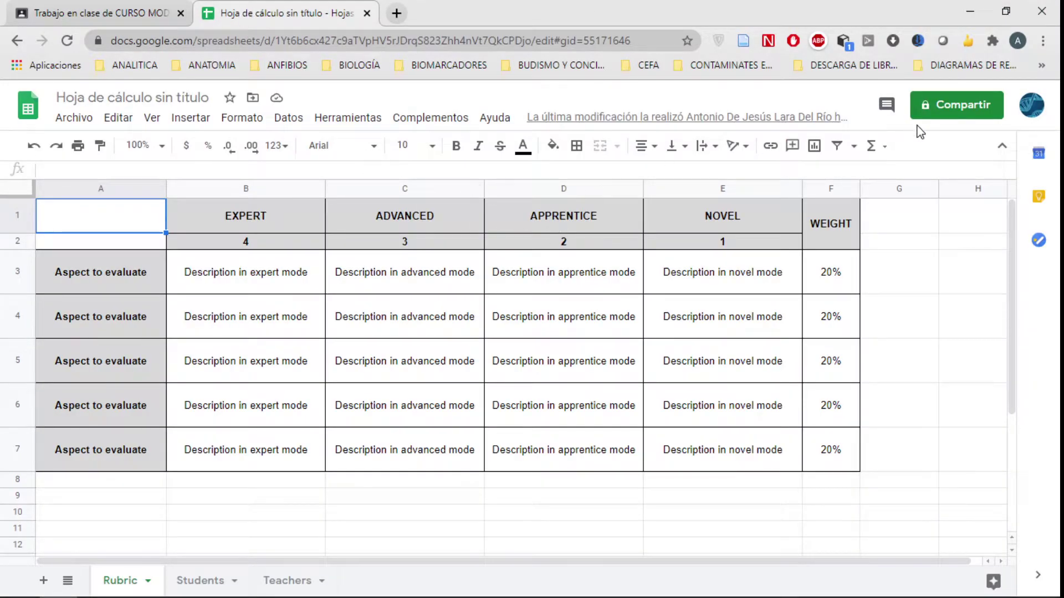
Step: Replace the 'Hoja de cálculo sin título' title with 'Rubrica para infografía'
{"action": "left_click", "coordinate": [114, 97]}
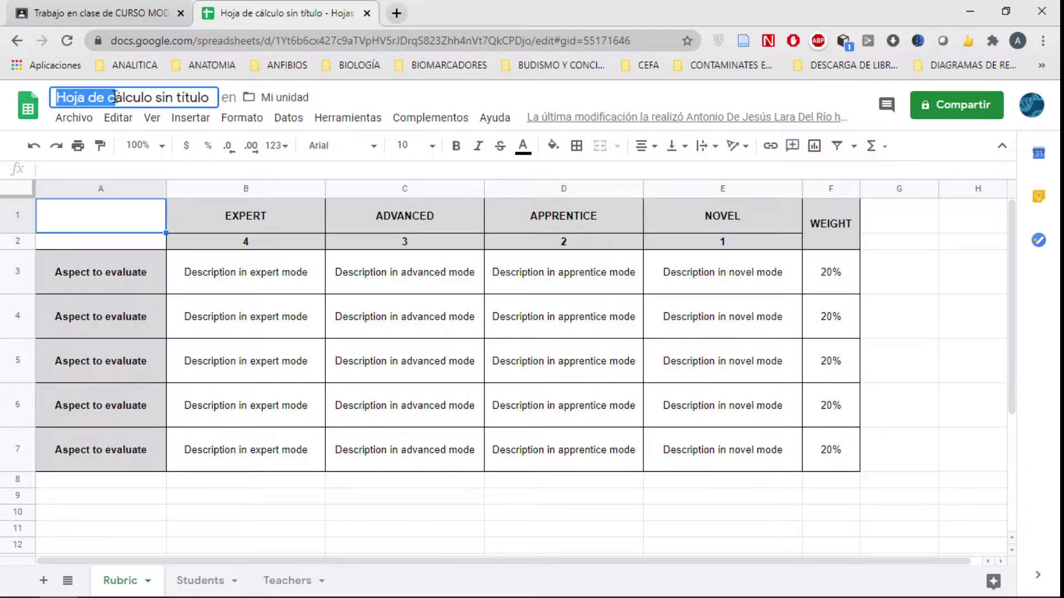
{"action": "type", "text": "r"}
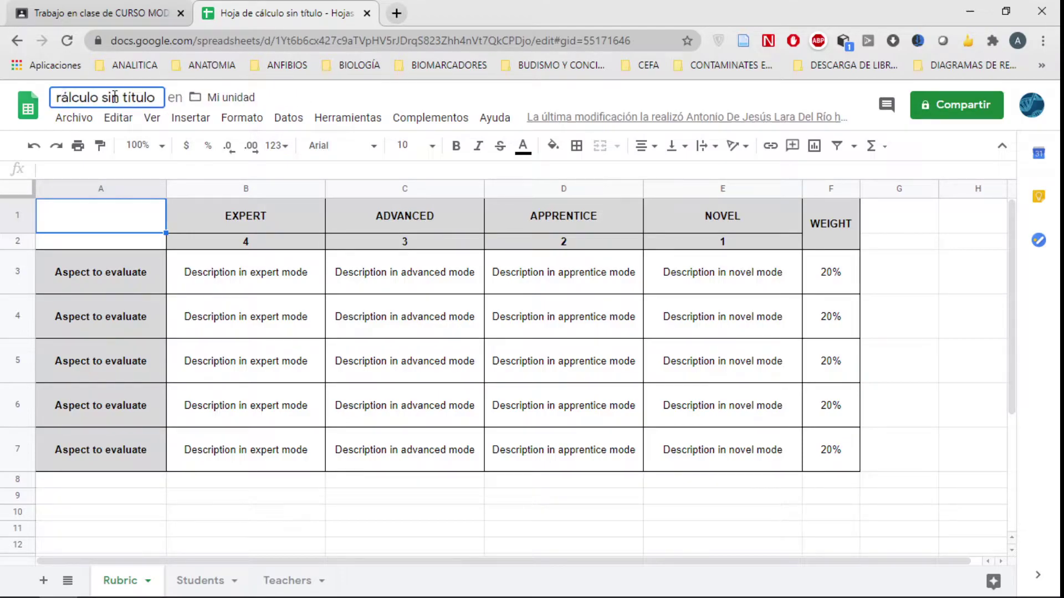
{"action": "key", "text": "BackSpace"}
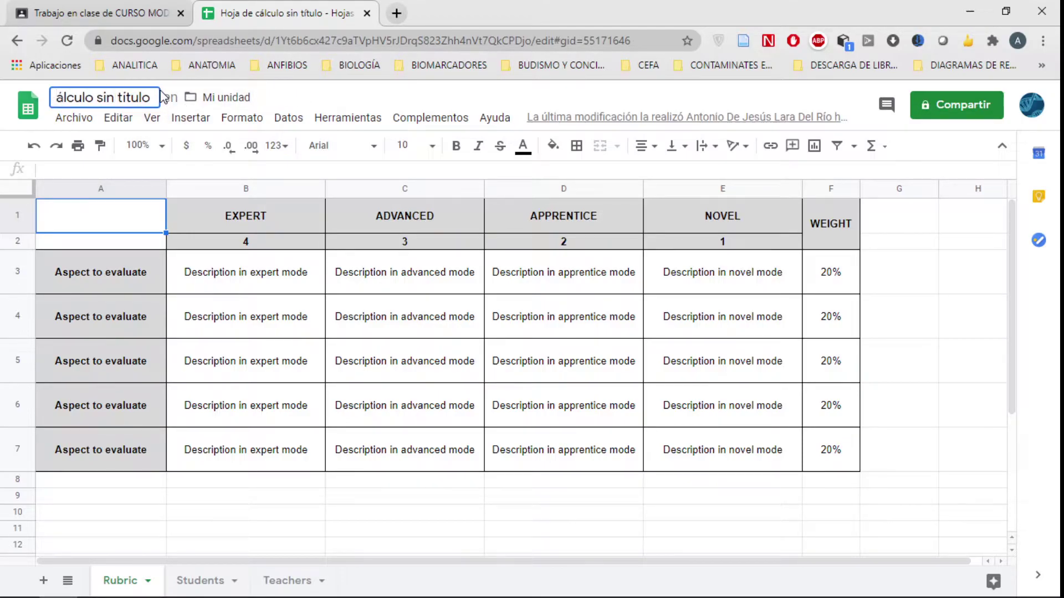
{"action": "left_click_drag", "start_coordinate": [154, 97], "coordinate": [56, 98]}
{"action": "type", "text": "rubric"}
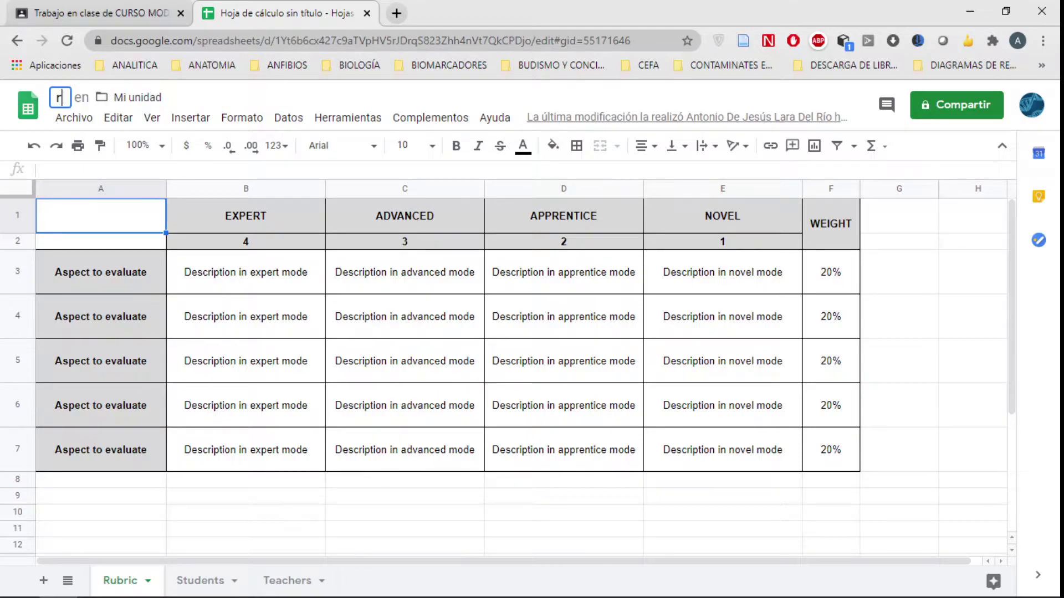
{"action": "key", "text": "BackSpace"}
{"action": "key", "text": "BackSpace"}
{"action": "key", "text": "BackSpace"}
{"action": "key", "text": "BackSpace"}
{"action": "key", "text": "BackSpace"}
{"action": "key", "text": "BackSpace"}
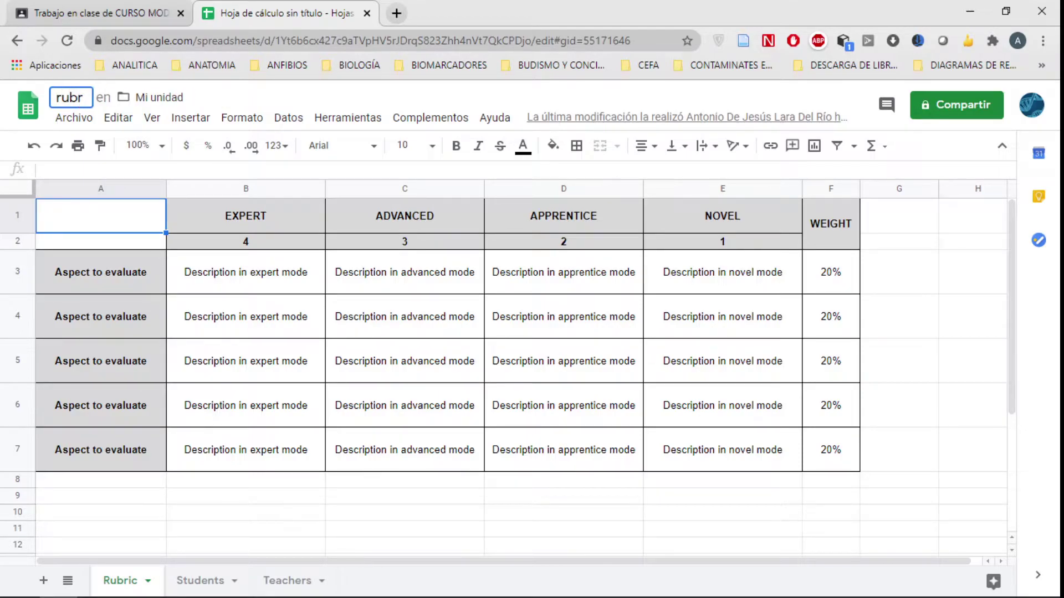
{"action": "type", "text": "Ru"}
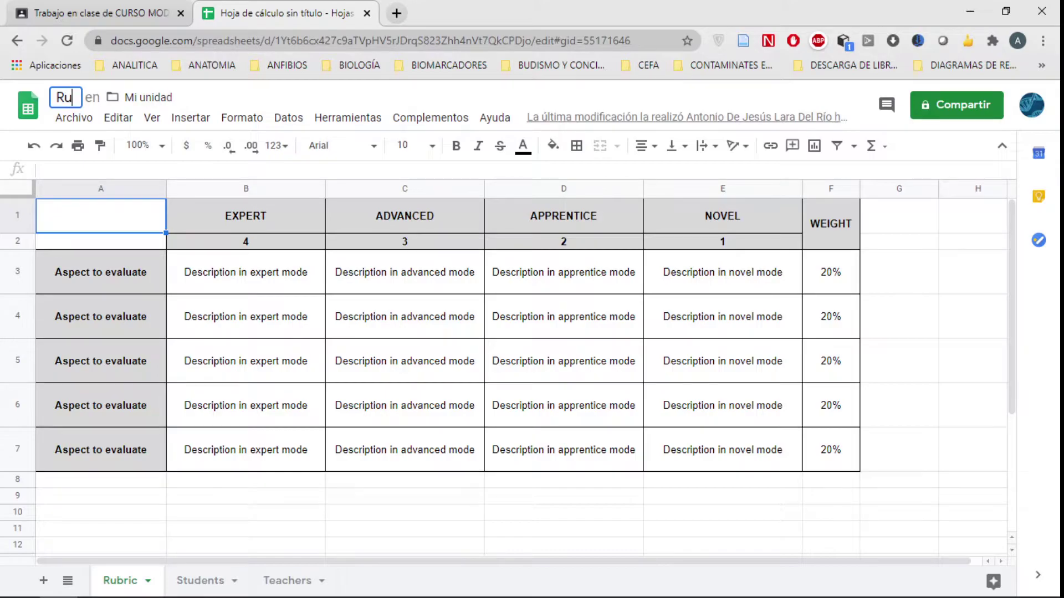
{"action": "key", "text": "BackSpace"}
{"action": "type", "text": "ubrica para"}
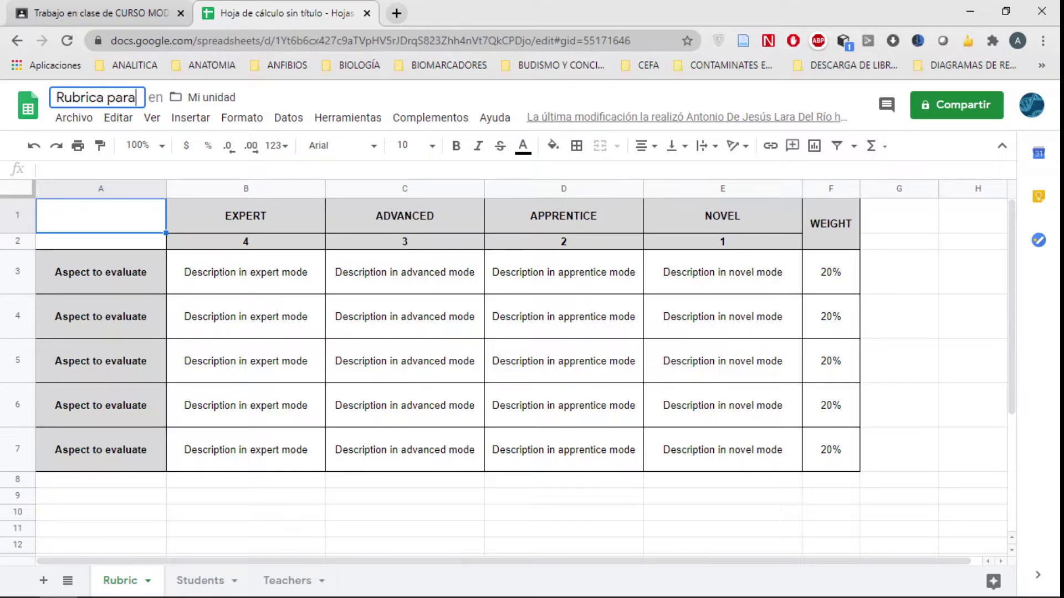
{"action": "type", "text": " infograf"}
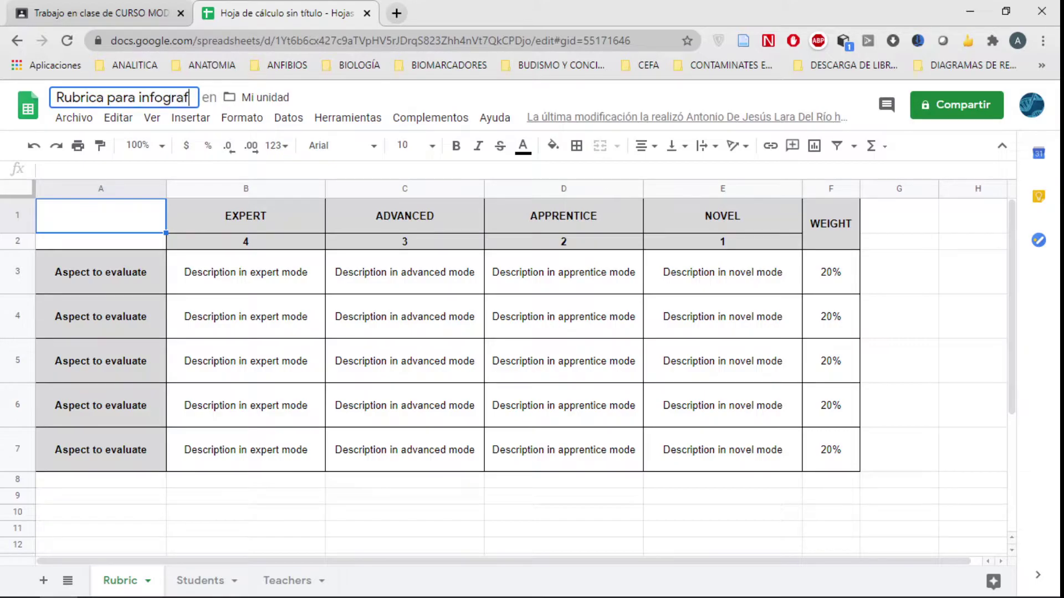
{"action": "type", "text": "ía"}
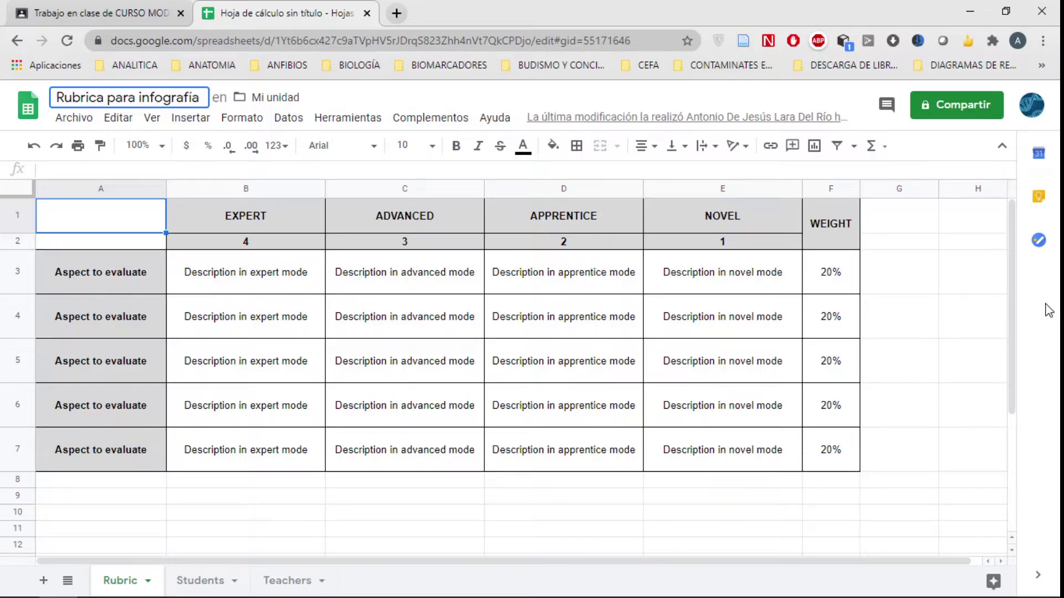
{"action": "key", "text": "Return"}
Step: Import 'Rubrica para infografía' as the T2 rubric via + Rúbrica > Importar desde Hojas de cálculo
{"action": "left_click", "coordinate": [86, 7]}
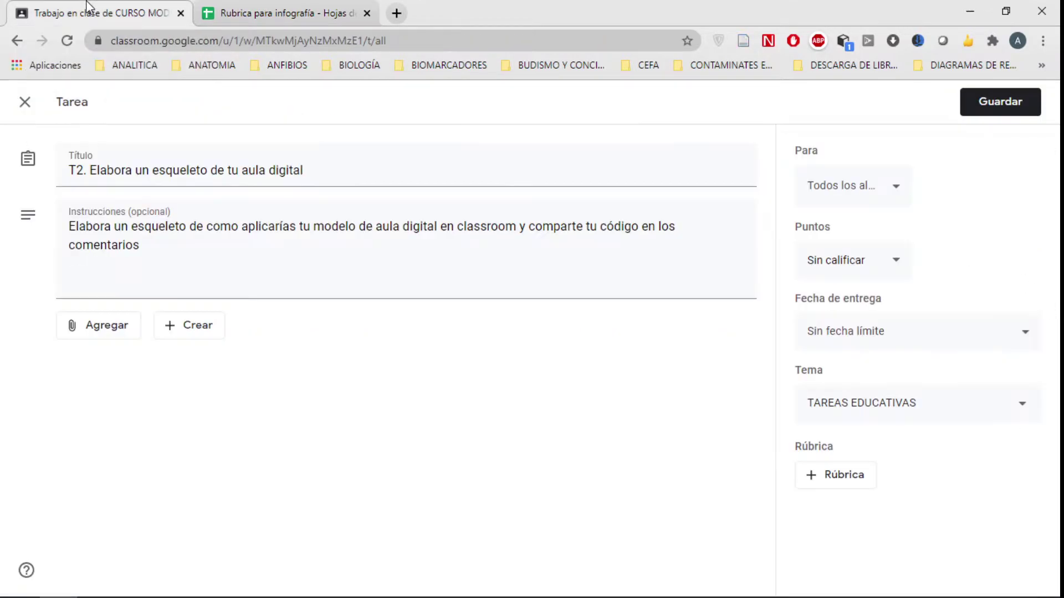
{"action": "left_click", "coordinate": [845, 476]}
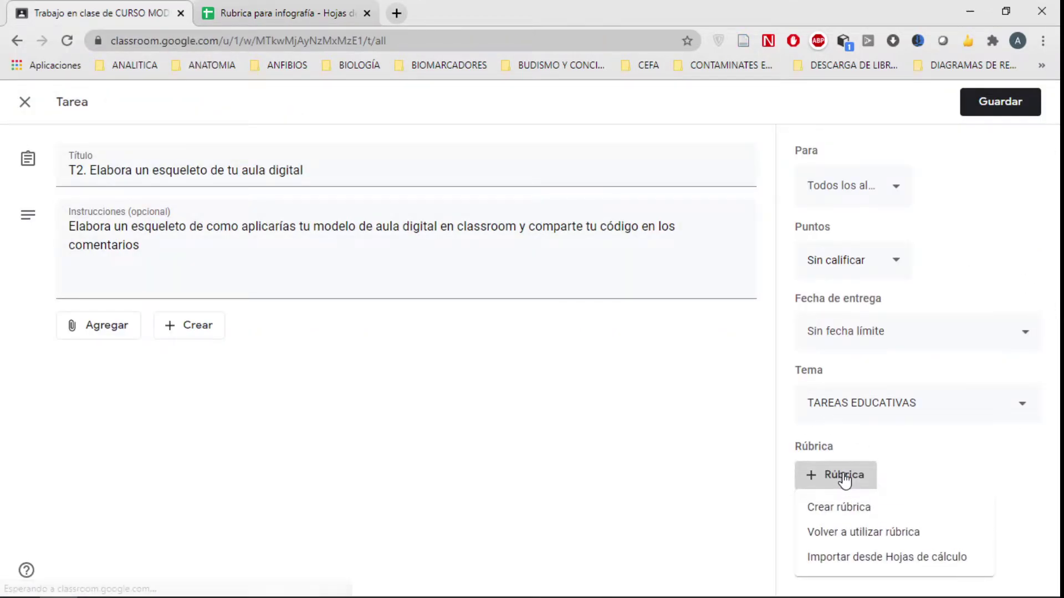
{"action": "left_click", "coordinate": [866, 558]}
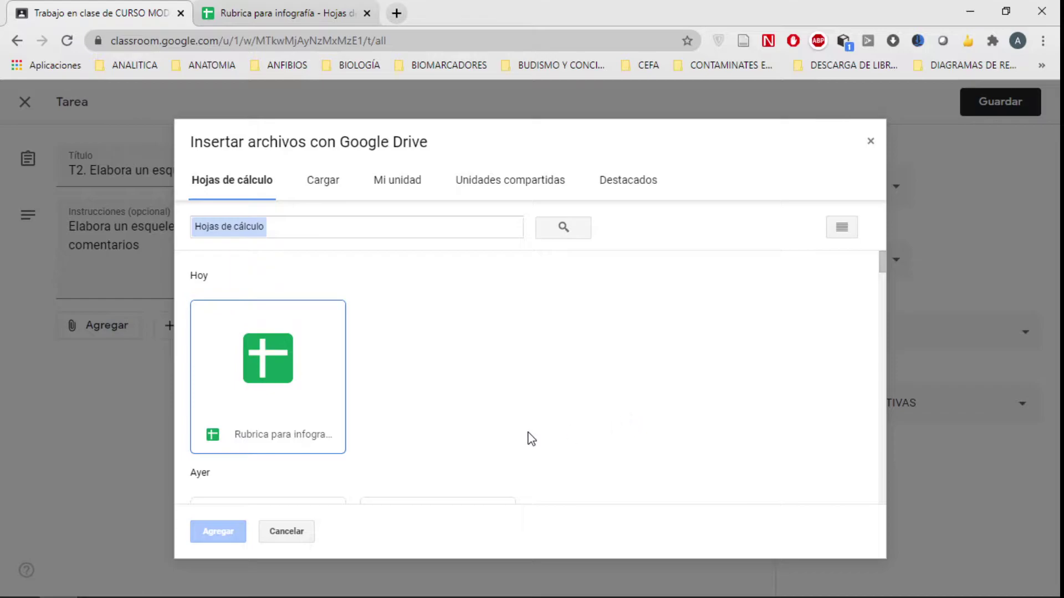
{"action": "left_click", "coordinate": [274, 370]}
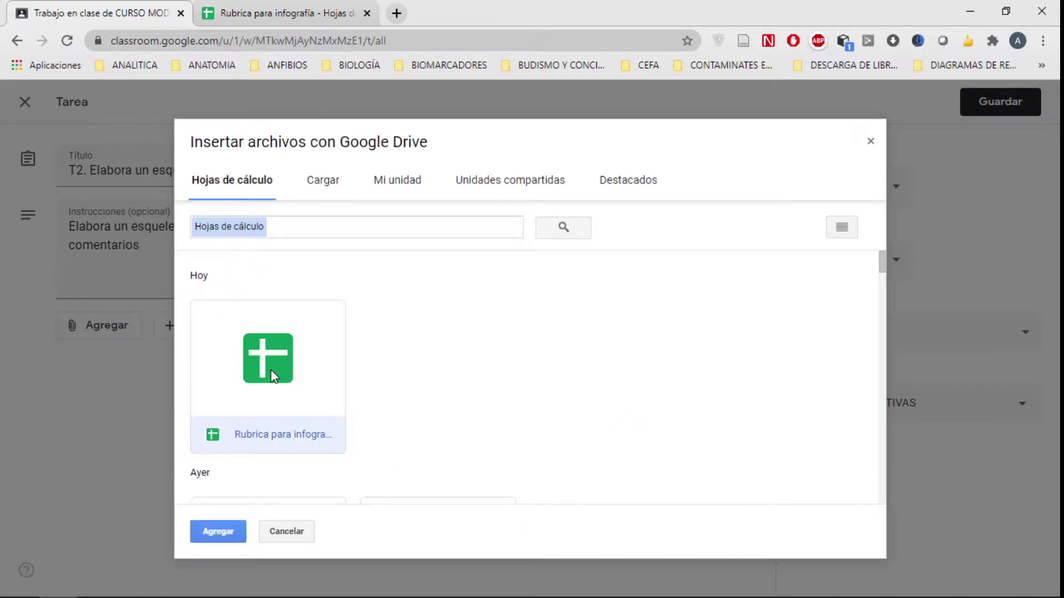
{"action": "left_click", "coordinate": [217, 533]}
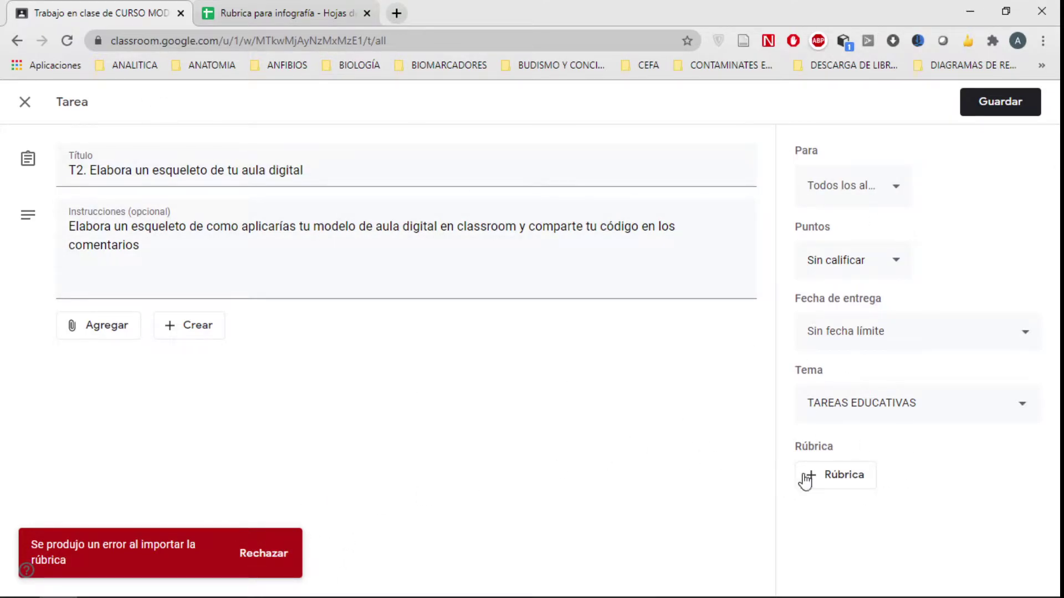
Step: Dismiss the import error, close the spreadsheet tab, and reopen Importar desde Hojas de cálculo
{"action": "left_click", "coordinate": [314, 11]}
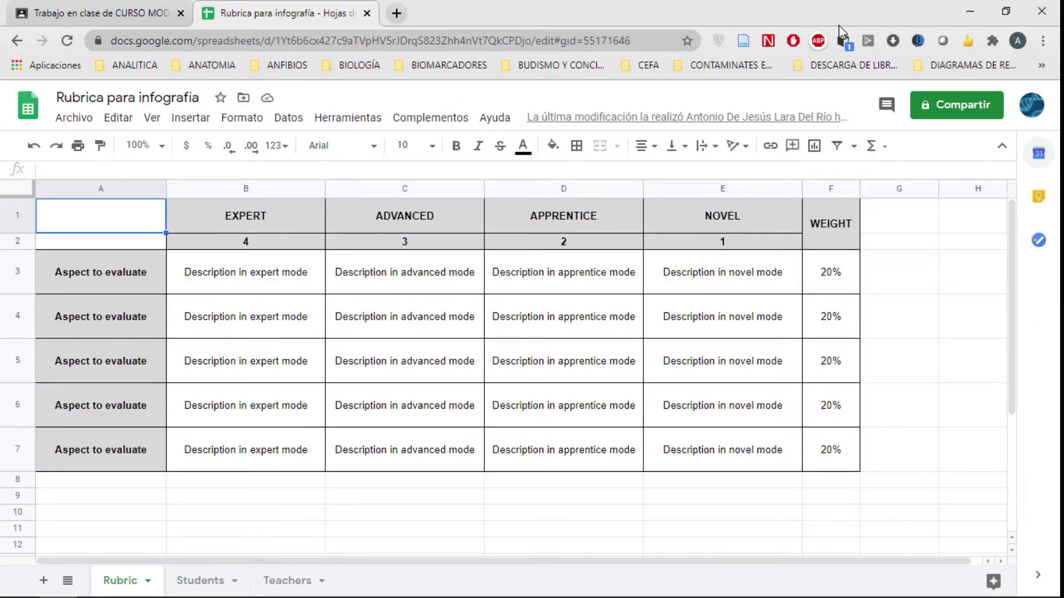
{"action": "left_click", "coordinate": [118, 11]}
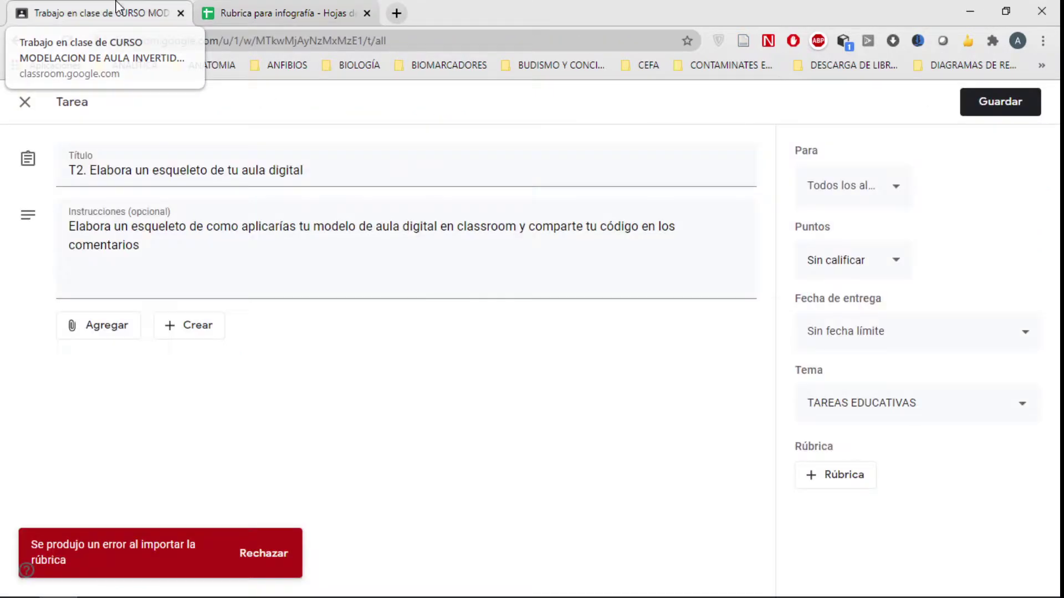
{"action": "left_click", "coordinate": [280, 554]}
{"action": "left_click", "coordinate": [834, 483]}
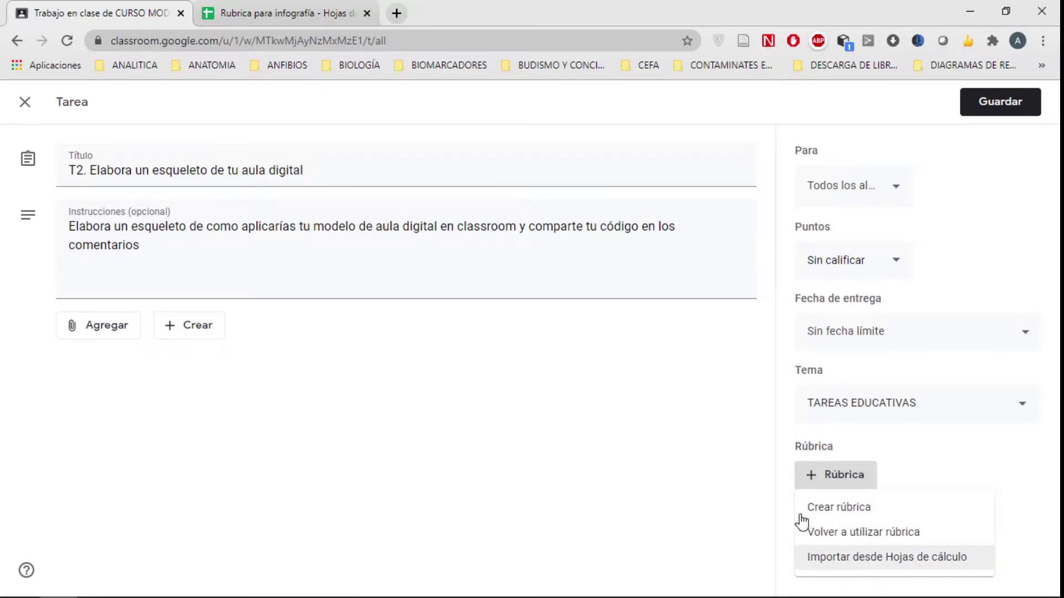
{"action": "left_click", "coordinate": [305, 12]}
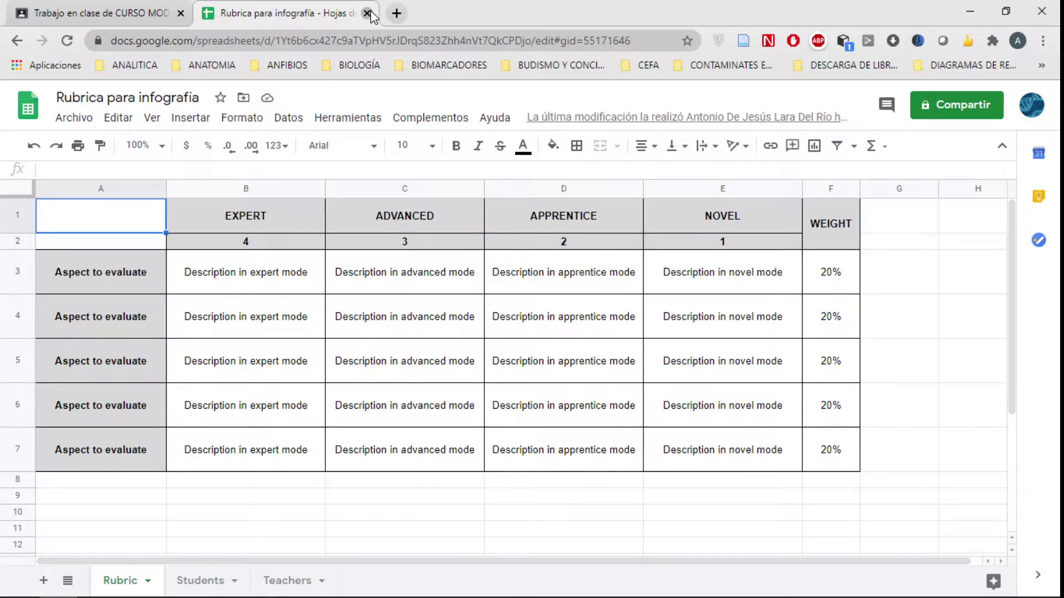
{"action": "left_click", "coordinate": [368, 14]}
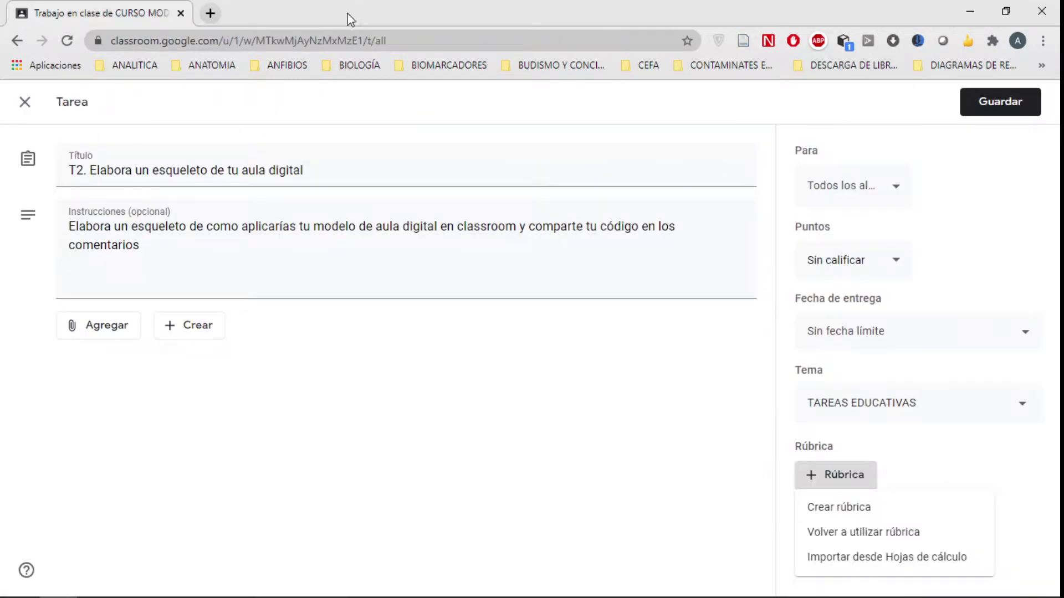
{"action": "left_click", "coordinate": [860, 561]}
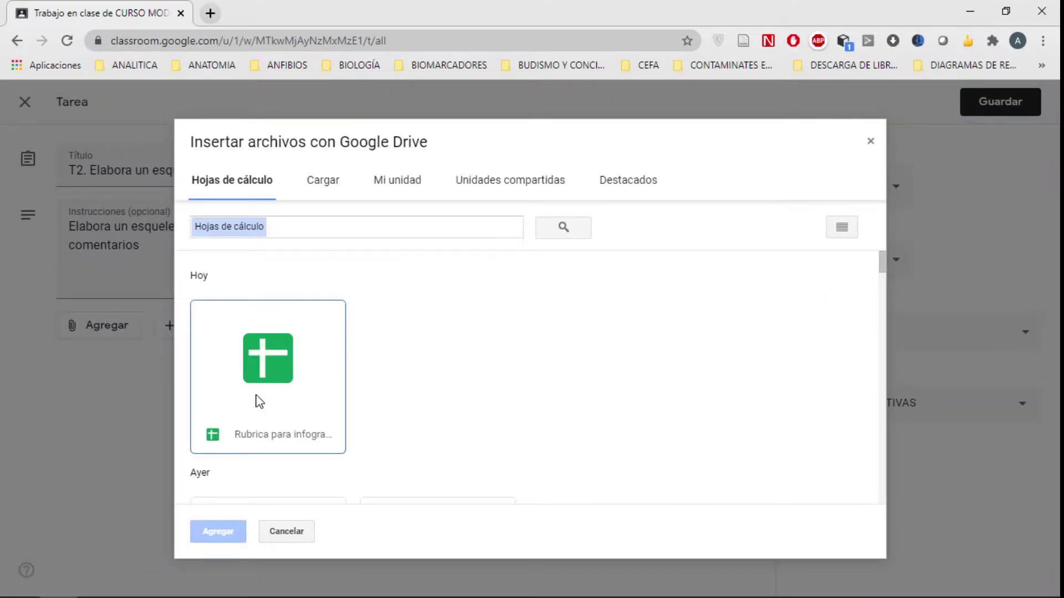
Step: Select 'Rubrica para infografía' and click Agregar again, then reopen + Rúbrica after the error
{"action": "left_click", "coordinate": [258, 362]}
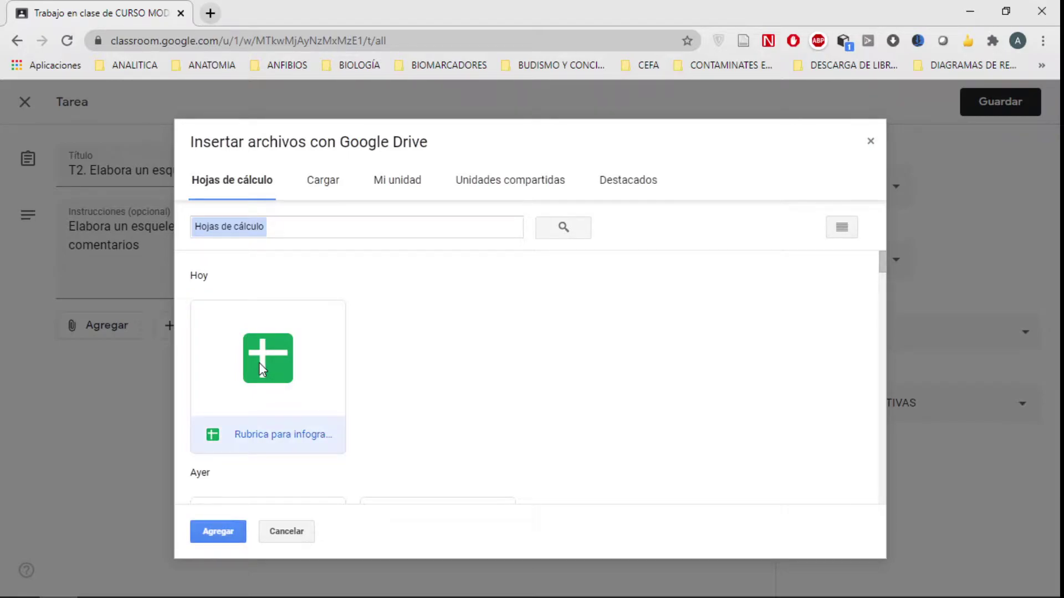
{"action": "left_click", "coordinate": [228, 532]}
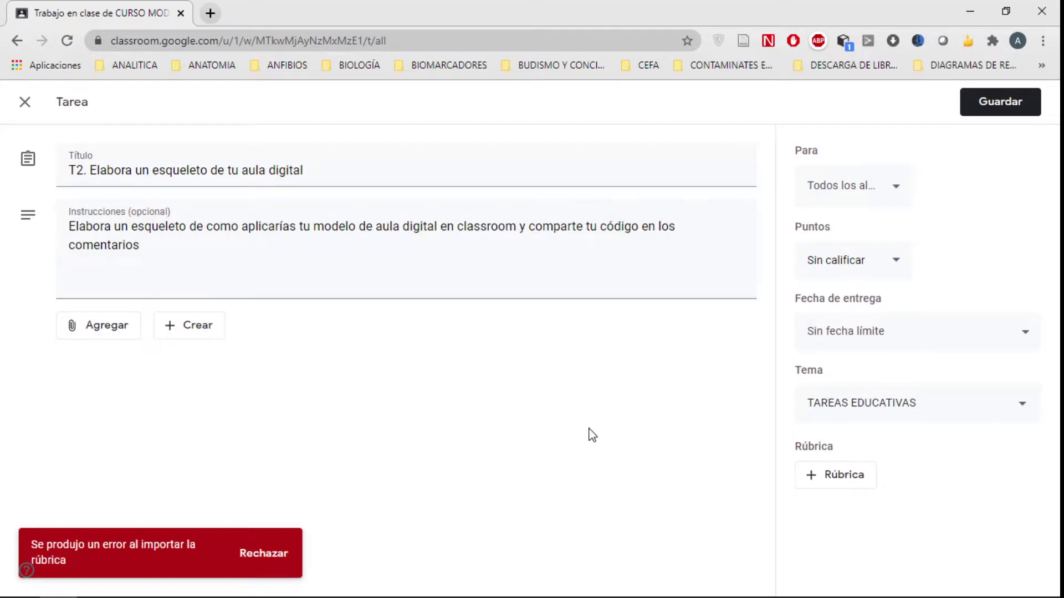
{"action": "left_click", "coordinate": [842, 476]}
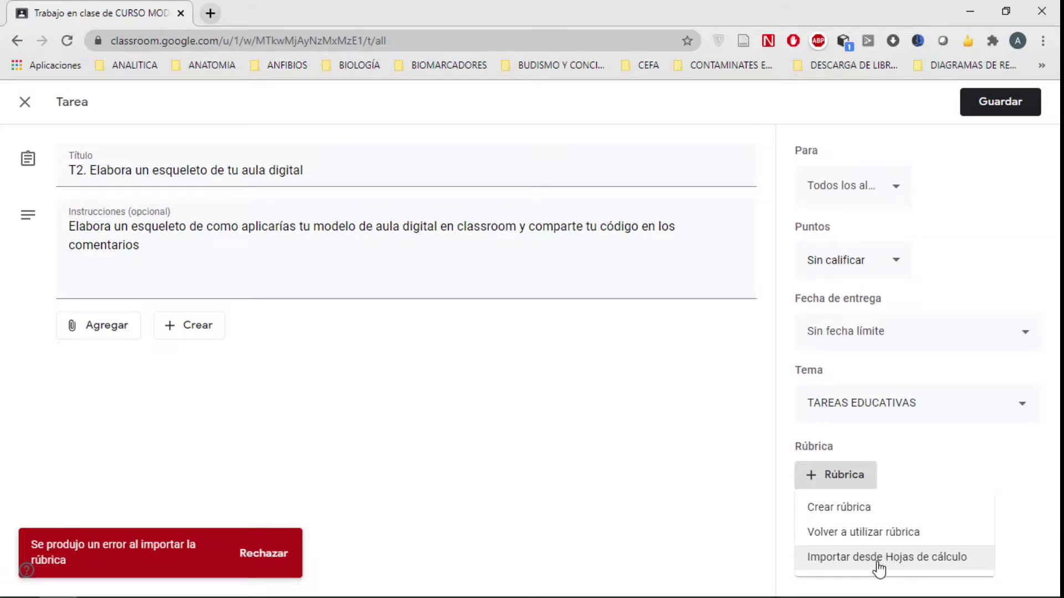
{"action": "left_click", "coordinate": [210, 13]}
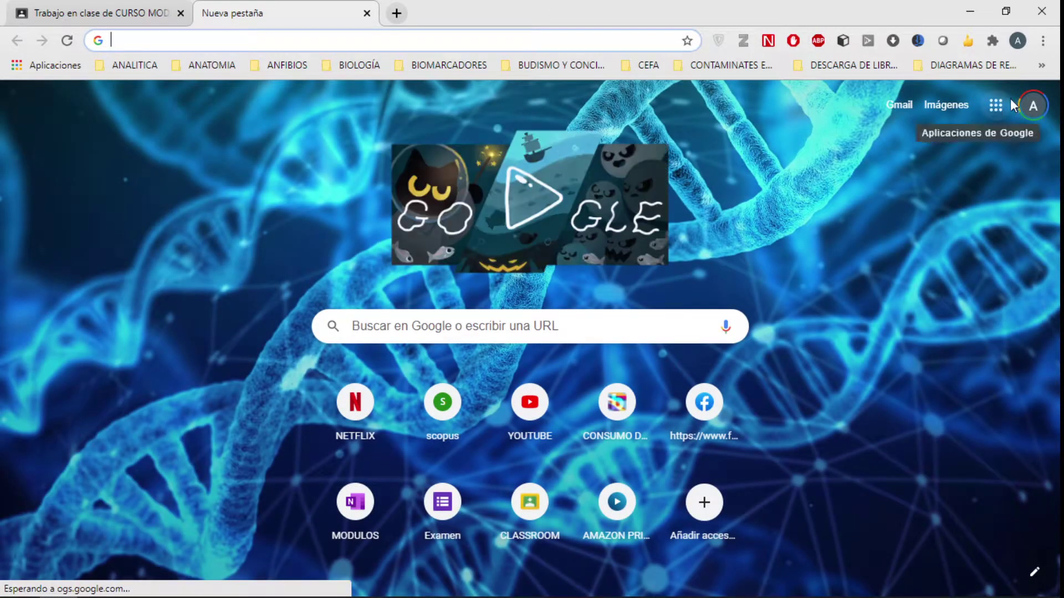
Step: Under the other Google account, go to Hojas de cálculo and reopen 'Rubrica para infografía'
{"action": "left_click", "coordinate": [1033, 105]}
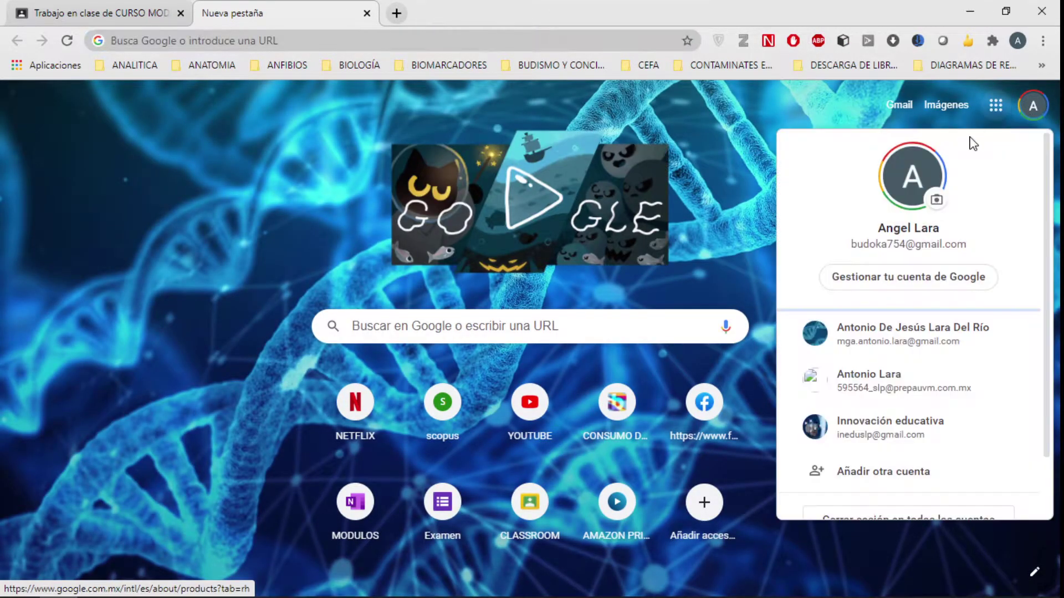
{"action": "left_click", "coordinate": [884, 332]}
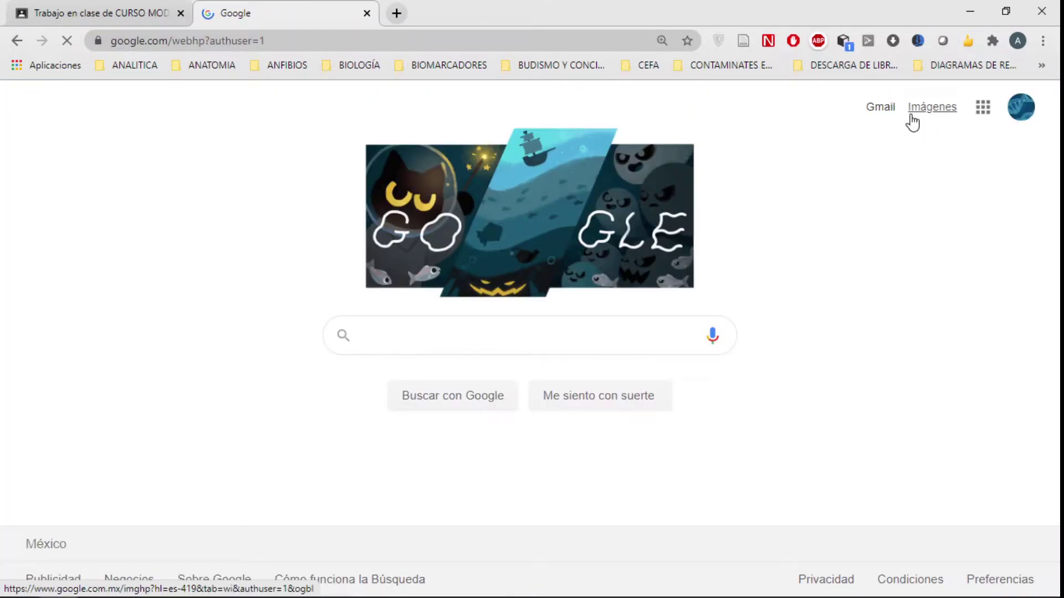
{"action": "left_click", "coordinate": [983, 109]}
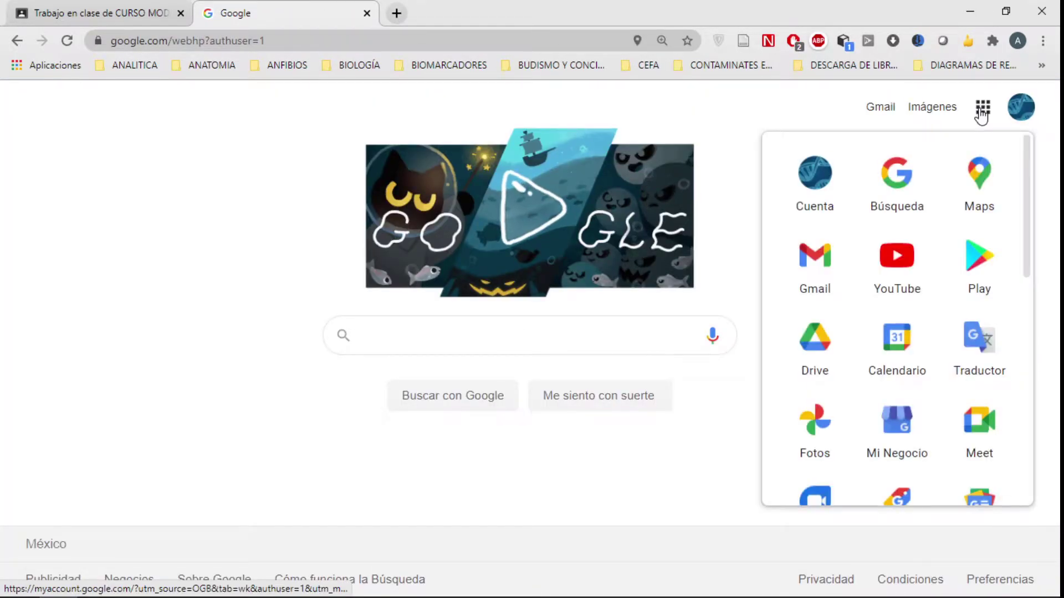
{"action": "scroll", "coordinate": [941, 368], "scroll_direction": "down", "scroll_amount": 8}
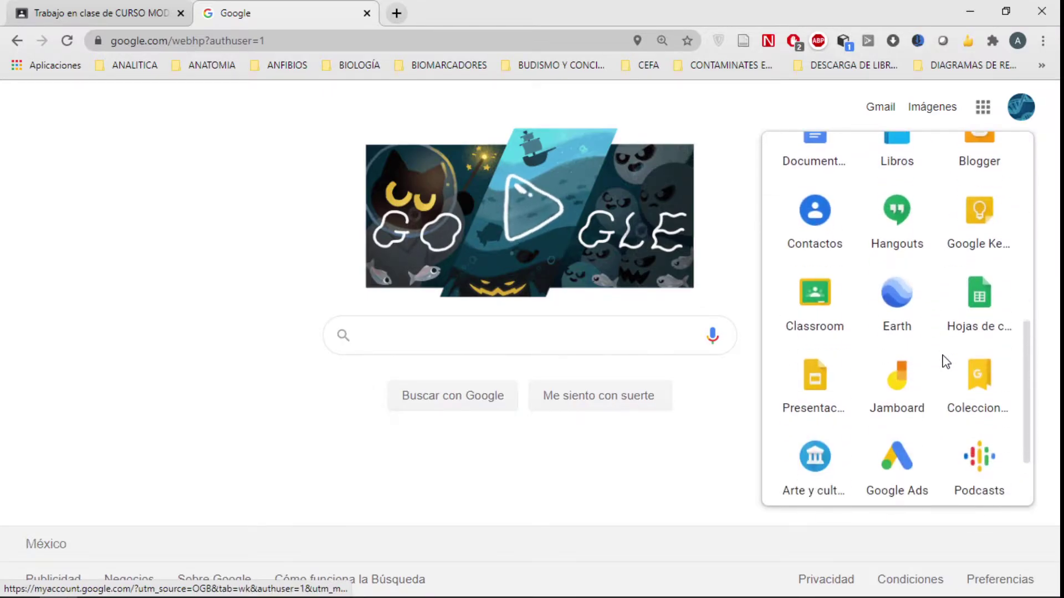
{"action": "scroll", "coordinate": [979, 399], "scroll_direction": "down", "scroll_amount": 2}
{"action": "scroll", "coordinate": [922, 326], "scroll_direction": "up", "scroll_amount": 2}
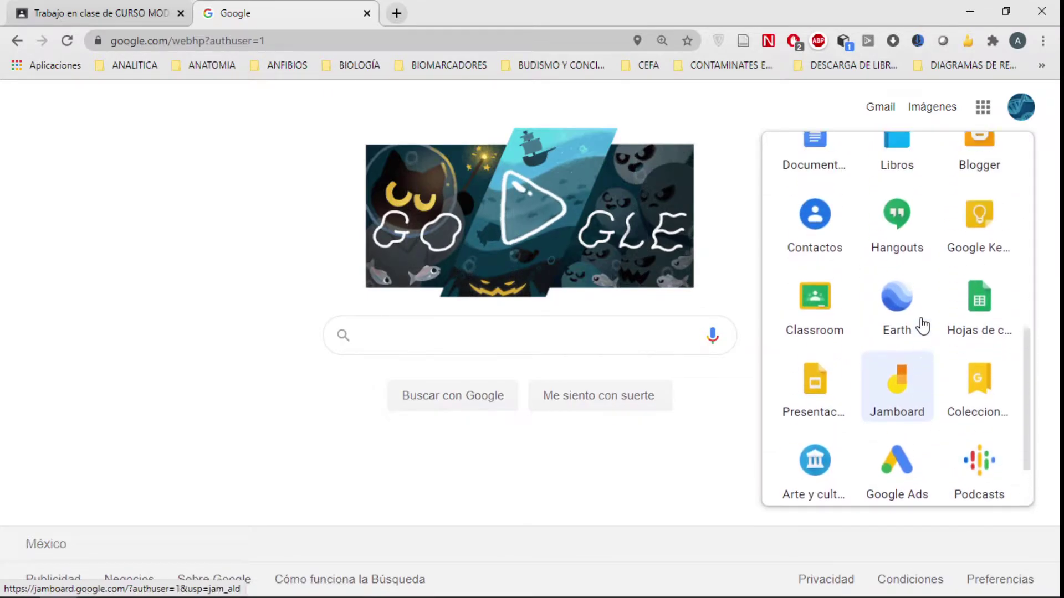
{"action": "scroll", "coordinate": [922, 325], "scroll_direction": "up", "scroll_amount": 3}
{"action": "left_click", "coordinate": [977, 438]}
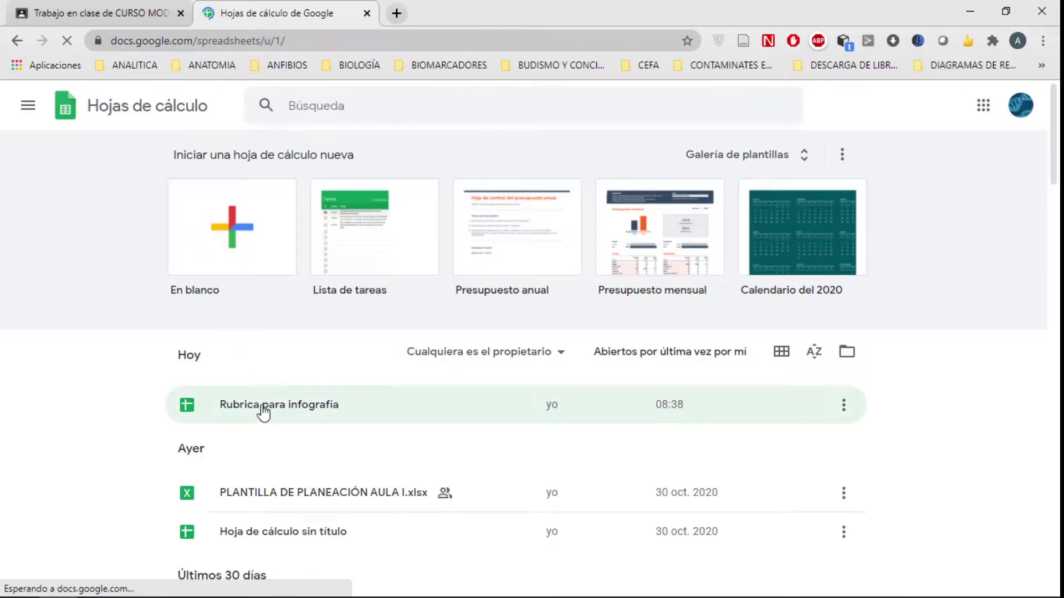
{"action": "left_click", "coordinate": [262, 409]}
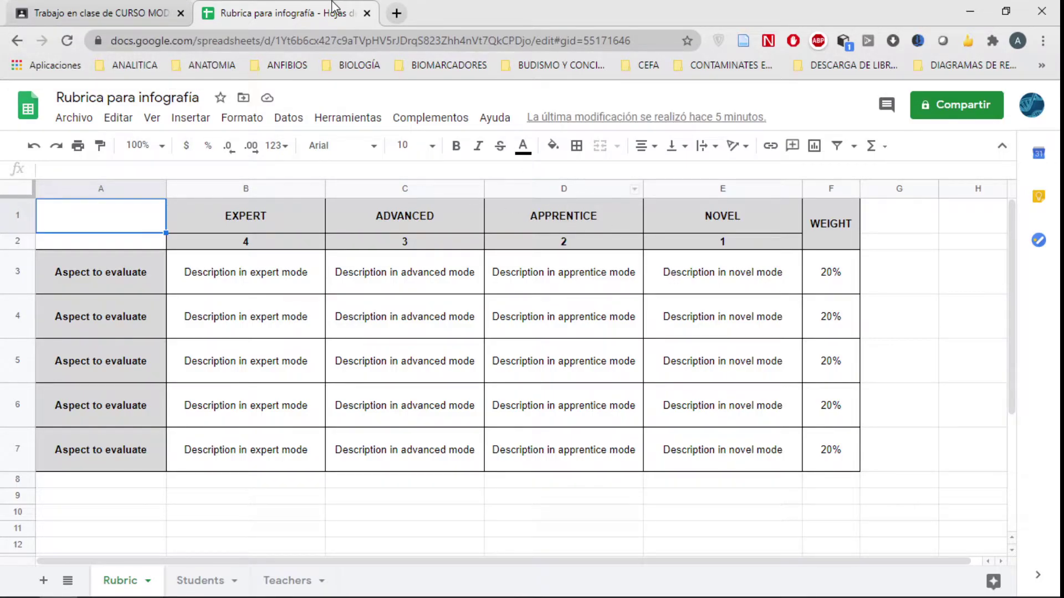
Step: Leave the EXPERT-to-NOVEL rubric with 20% weights and return to the Classroom T2 assignment
{"action": "left_click", "coordinate": [107, 17]}
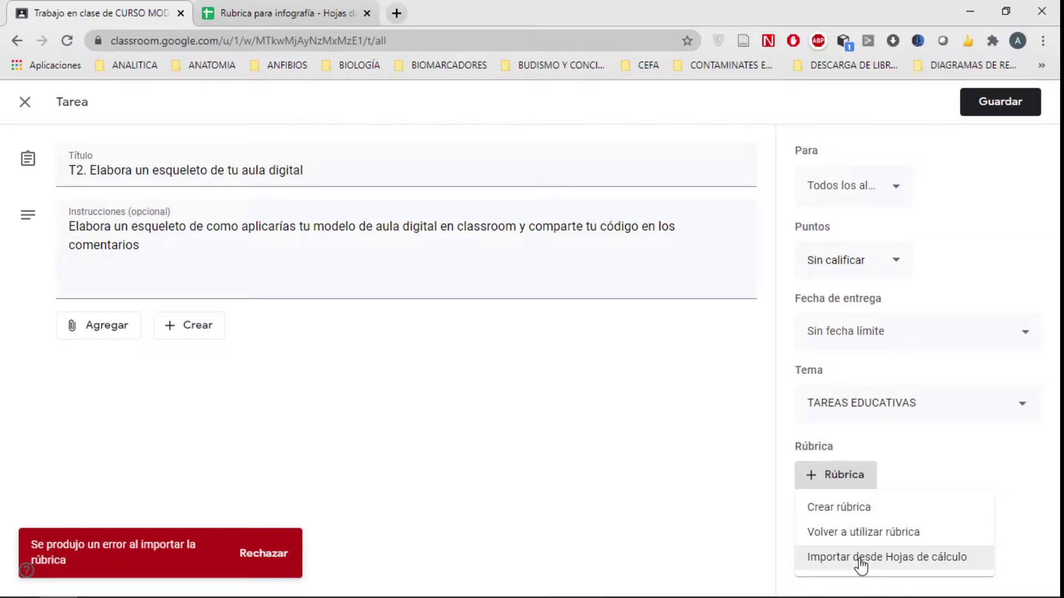
Step: Create a new T2 rubric from scratch with criterion ORTOGRAFÍA and a placeholder description
{"action": "left_click", "coordinate": [829, 480]}
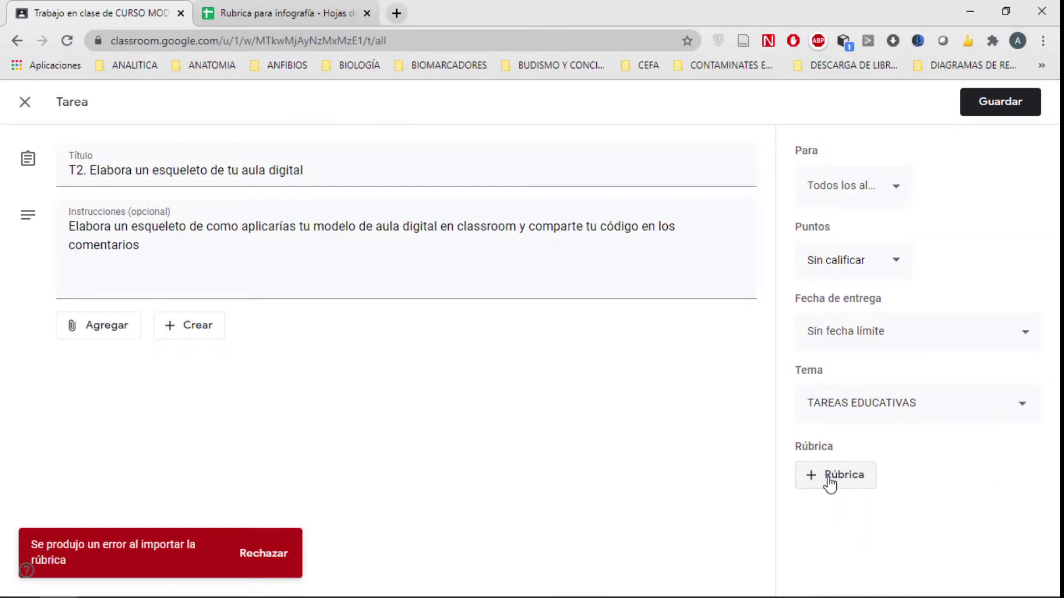
{"action": "left_click", "coordinate": [829, 480]}
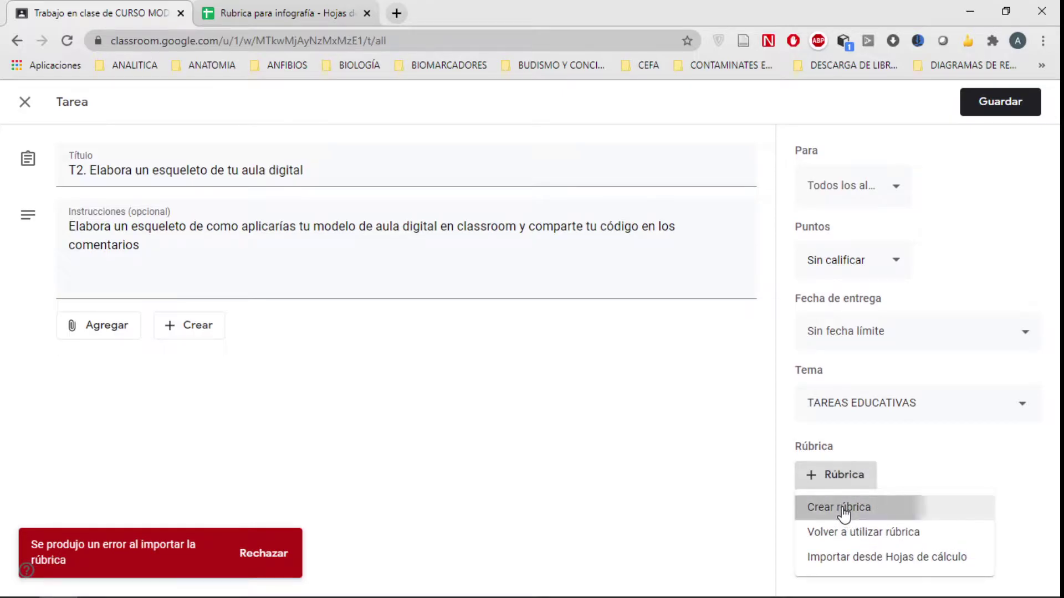
{"action": "left_click", "coordinate": [840, 509]}
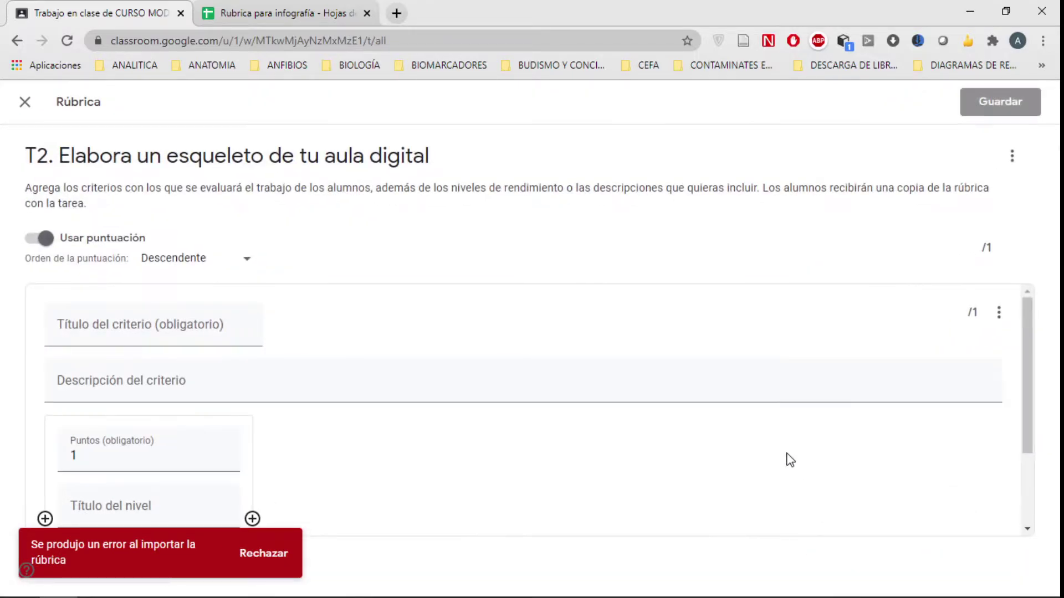
{"action": "left_click", "coordinate": [130, 330]}
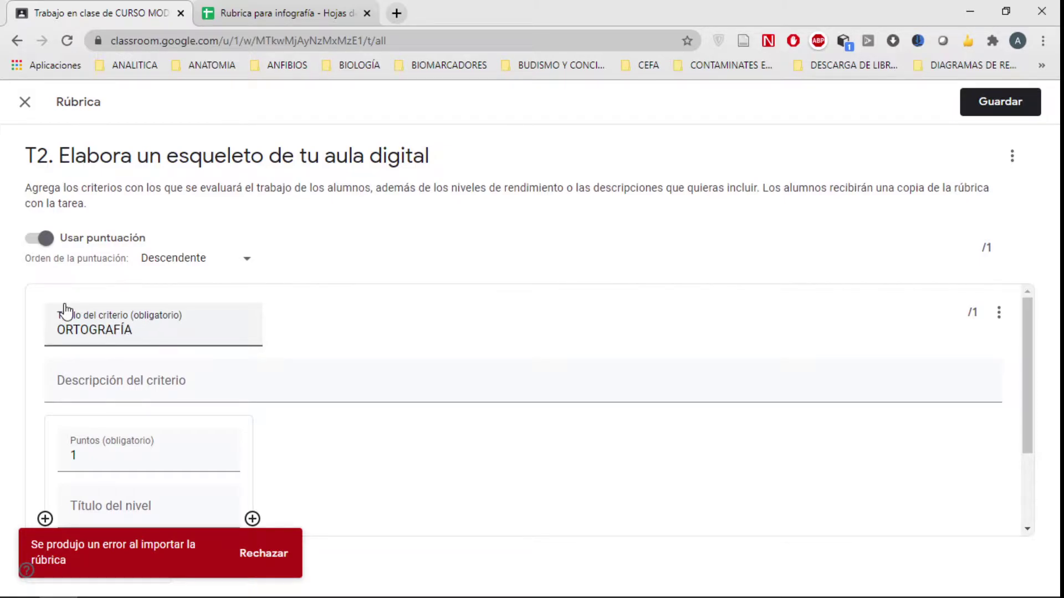
{"action": "left_click", "coordinate": [95, 387]}
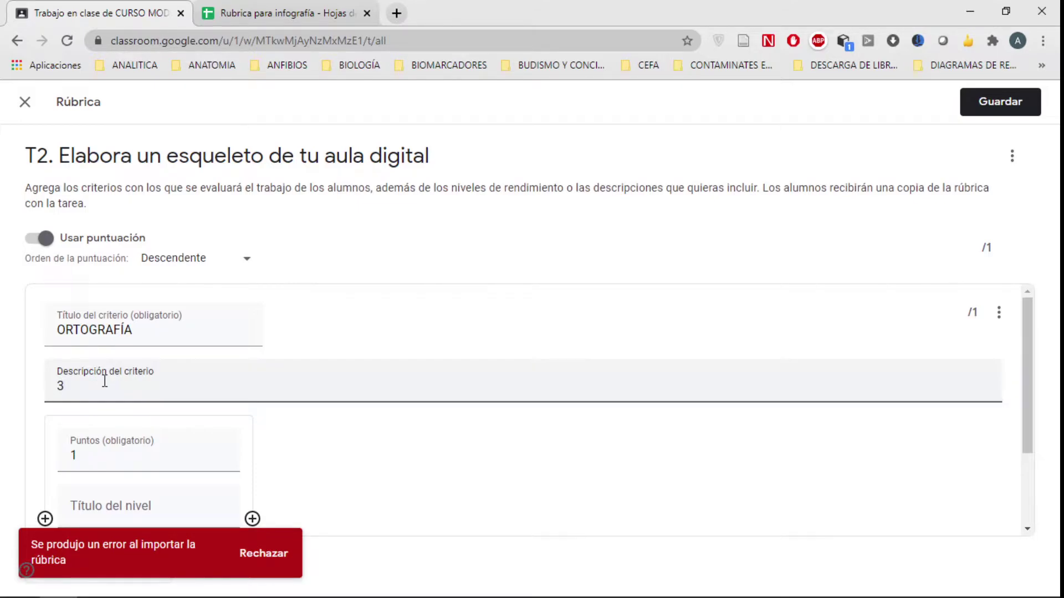
{"action": "type", "text": "HTRNJSYMYRMKSMMSM"}
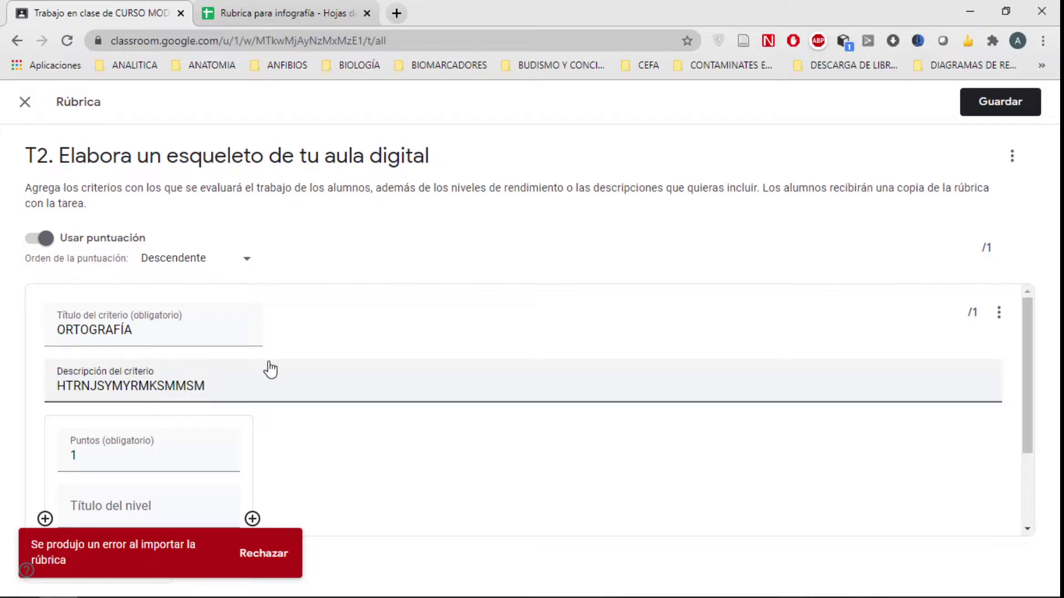
{"action": "scroll", "coordinate": [256, 373], "scroll_direction": "down", "scroll_amount": 2}
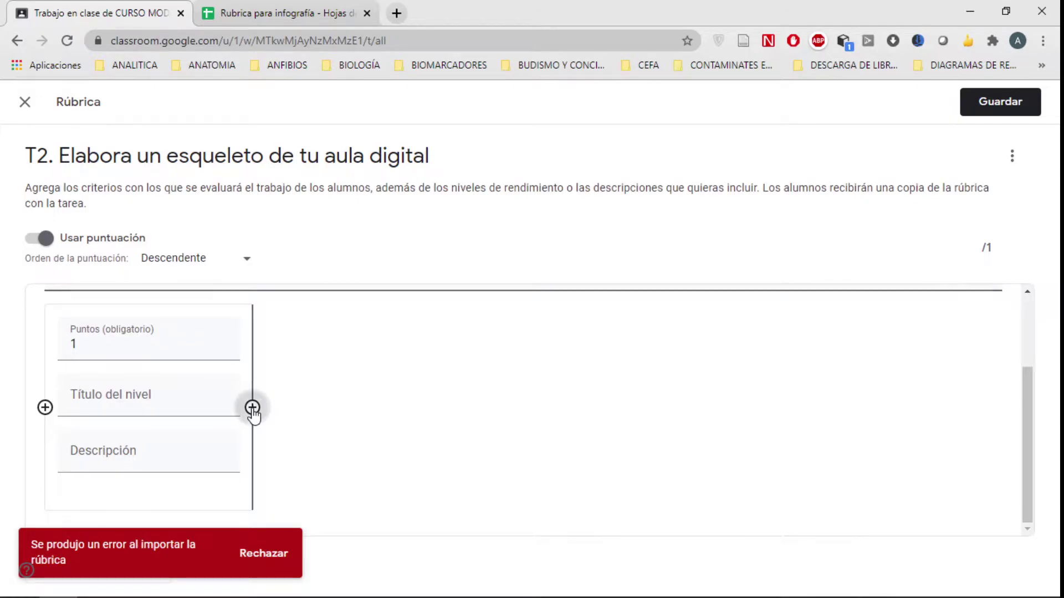
Step: Add second, third and fourth performance levels, then exit the editor without saving
{"action": "left_click", "coordinate": [252, 409]}
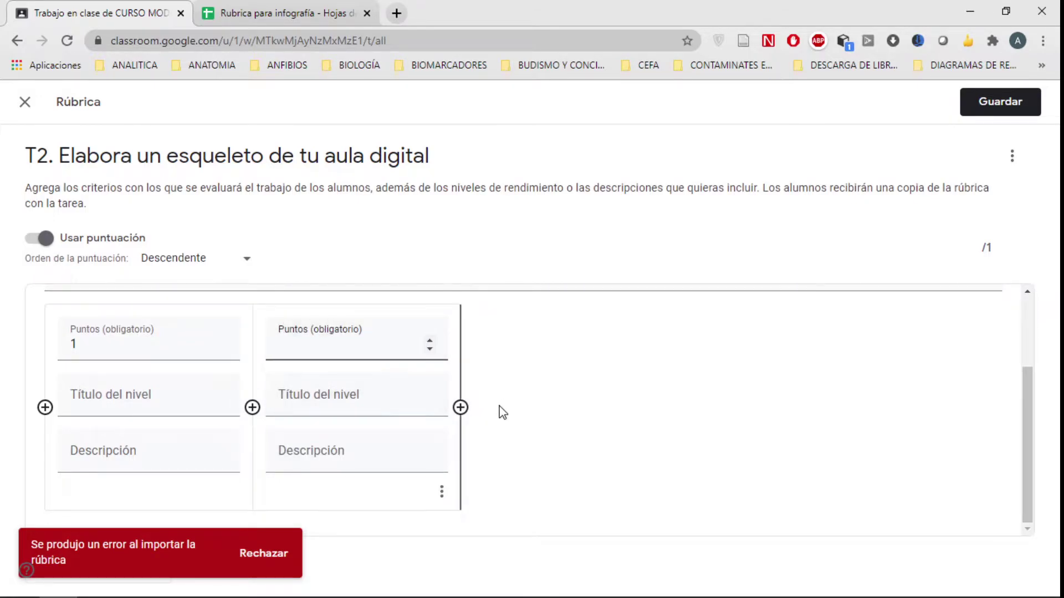
{"action": "left_click", "coordinate": [461, 407]}
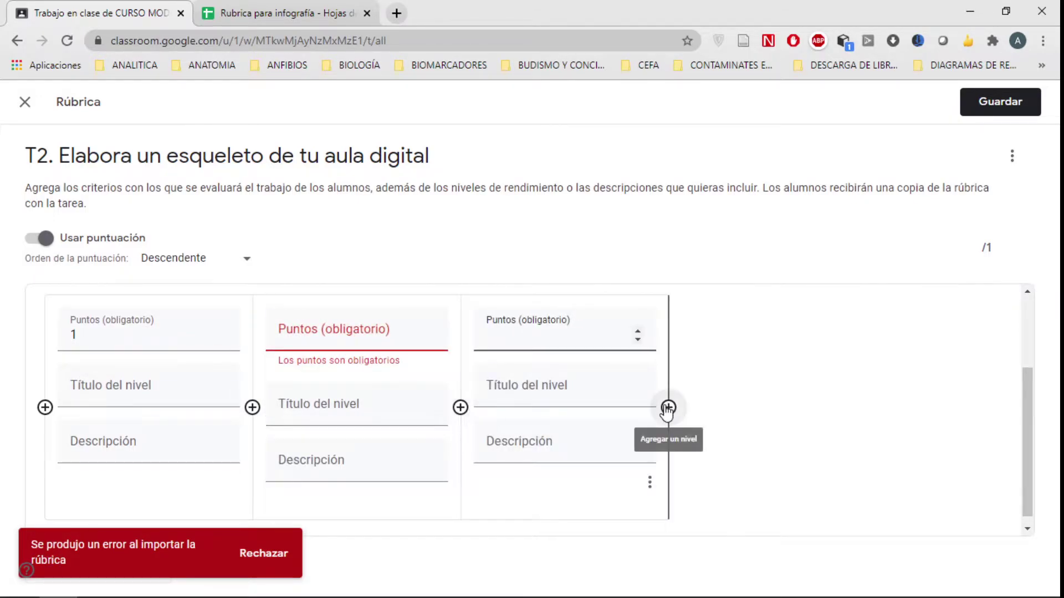
{"action": "left_click", "coordinate": [668, 407]}
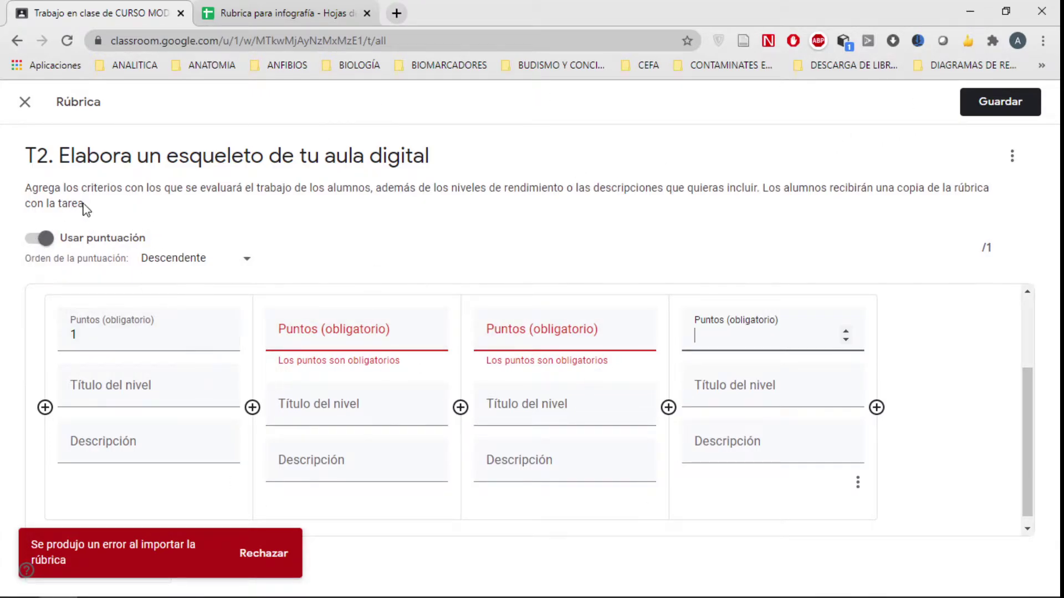
{"action": "left_click", "coordinate": [24, 104]}
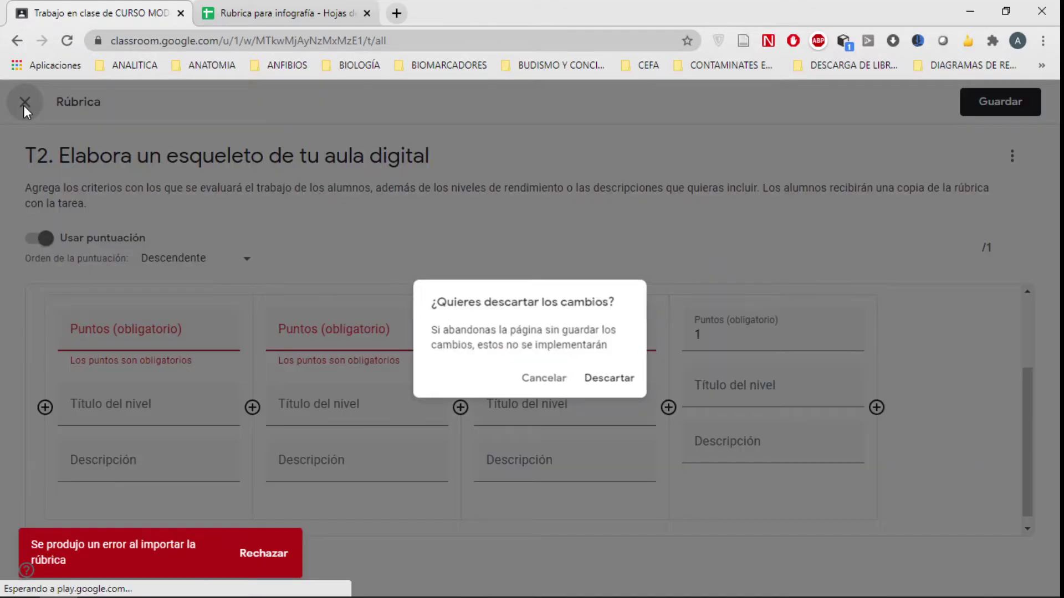
Step: Discard the unsaved rubric, dismiss the import error, and close the T2 assignment
{"action": "left_click", "coordinate": [609, 381]}
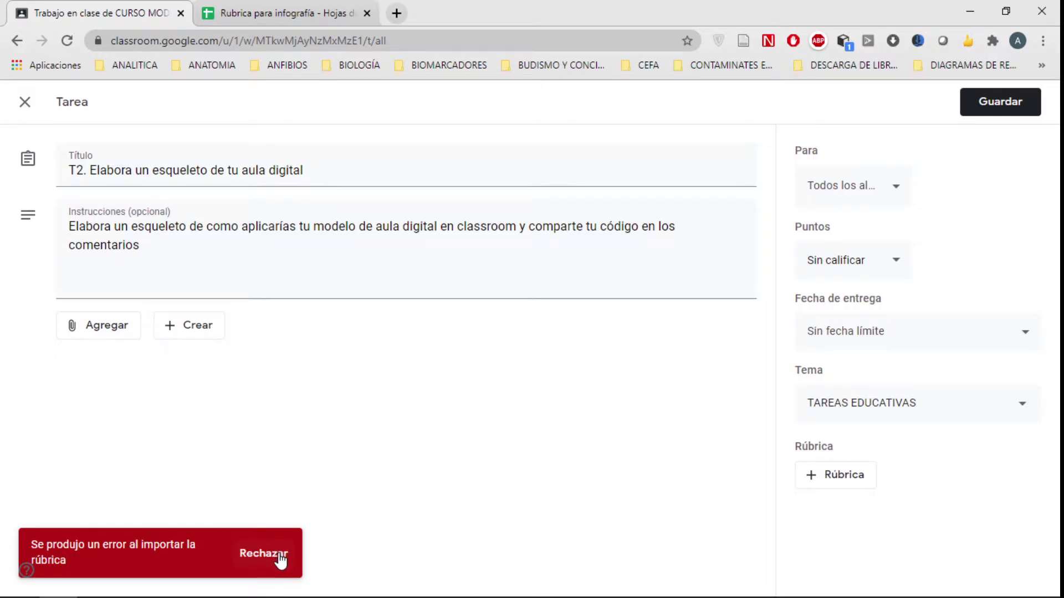
{"action": "left_click", "coordinate": [282, 554]}
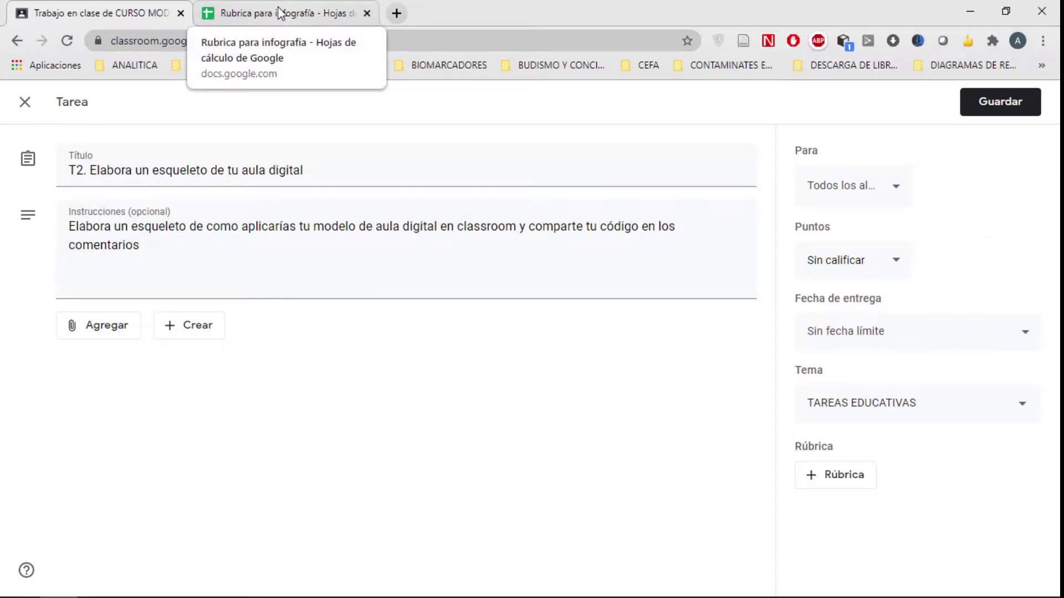
{"action": "left_click", "coordinate": [24, 105]}
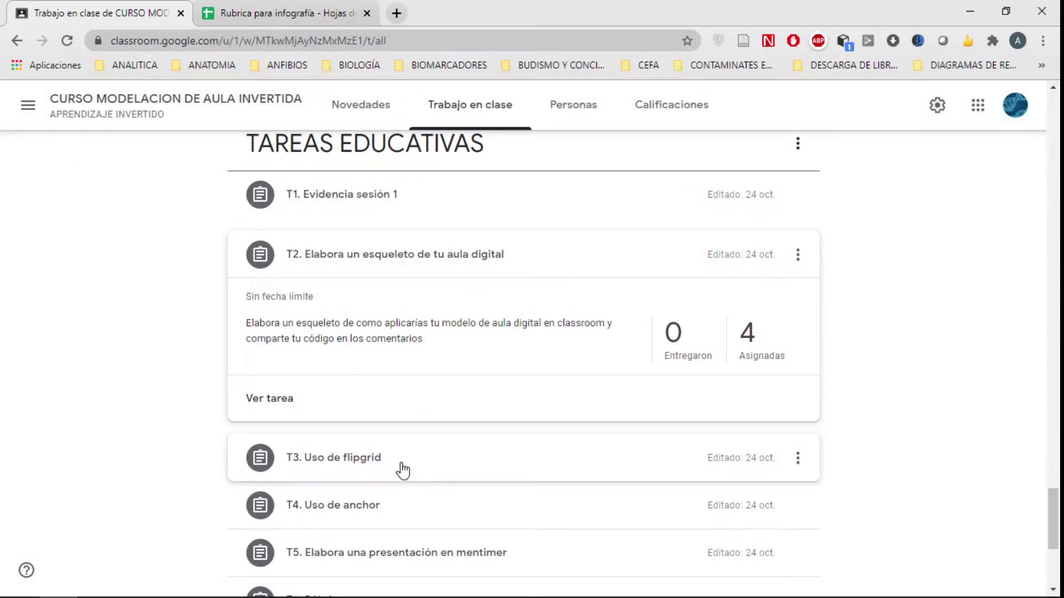
Step: Expand the 5.1.2 Uso de rubistar material and open its RubiStar Home link
{"action": "scroll", "coordinate": [396, 454], "scroll_direction": "up", "scroll_amount": 2}
{"action": "scroll", "coordinate": [402, 437], "scroll_direction": "down", "scroll_amount": 4}
{"action": "scroll", "coordinate": [413, 421], "scroll_direction": "down", "scroll_amount": 2}
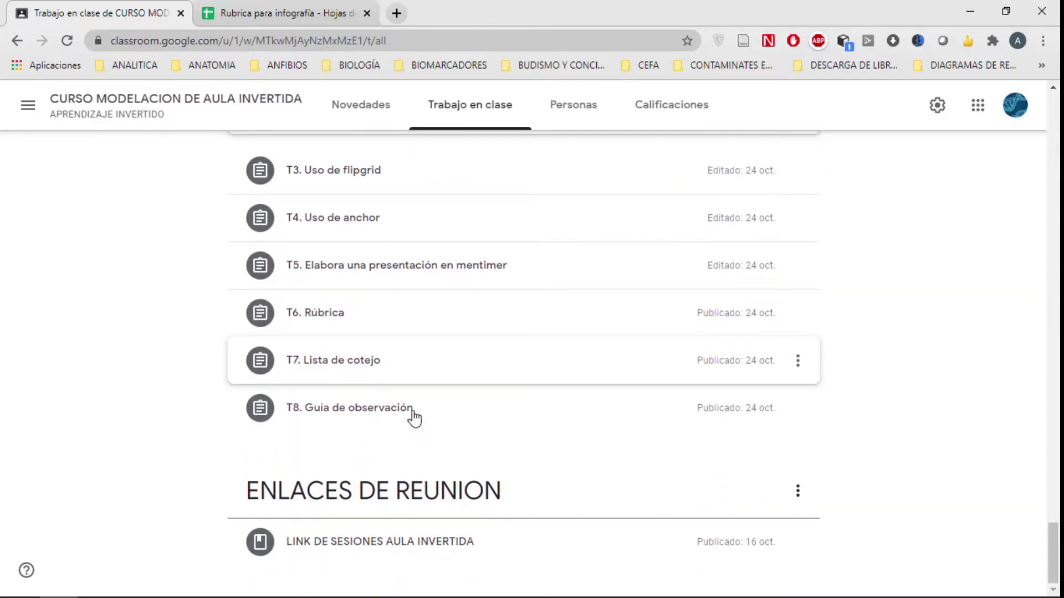
{"action": "scroll", "coordinate": [404, 392], "scroll_direction": "up", "scroll_amount": 1}
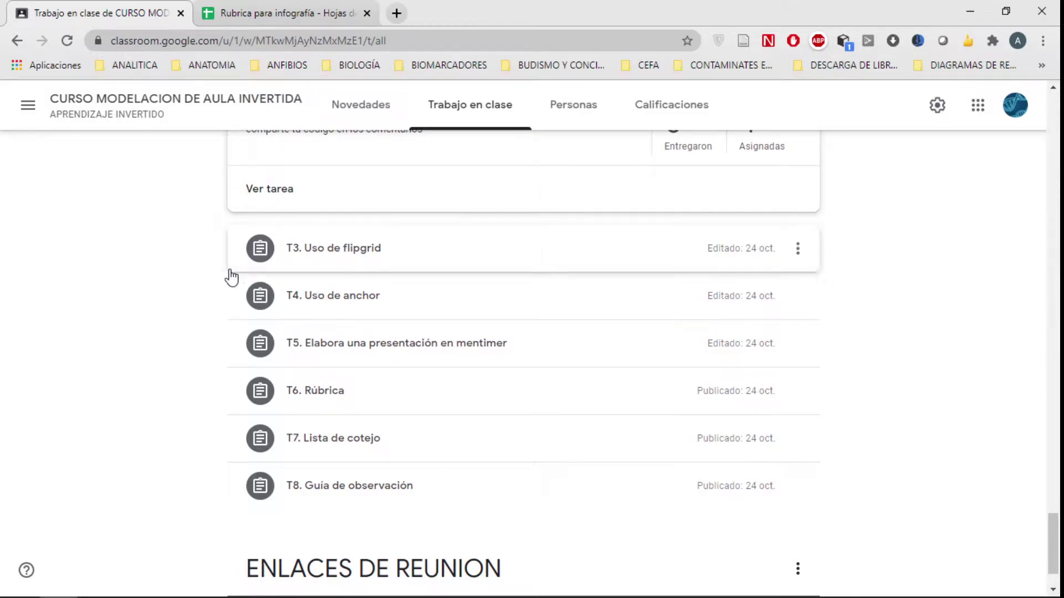
{"action": "scroll", "coordinate": [336, 264], "scroll_direction": "up", "scroll_amount": 4}
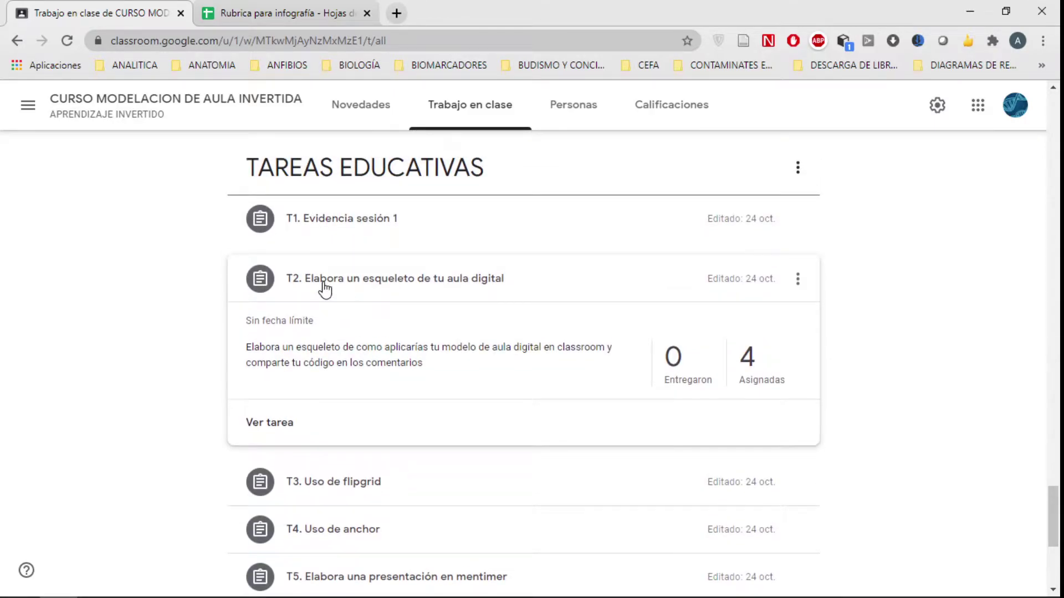
{"action": "scroll", "coordinate": [325, 289], "scroll_direction": "down", "scroll_amount": 3}
{"action": "scroll", "coordinate": [325, 289], "scroll_direction": "up", "scroll_amount": 8}
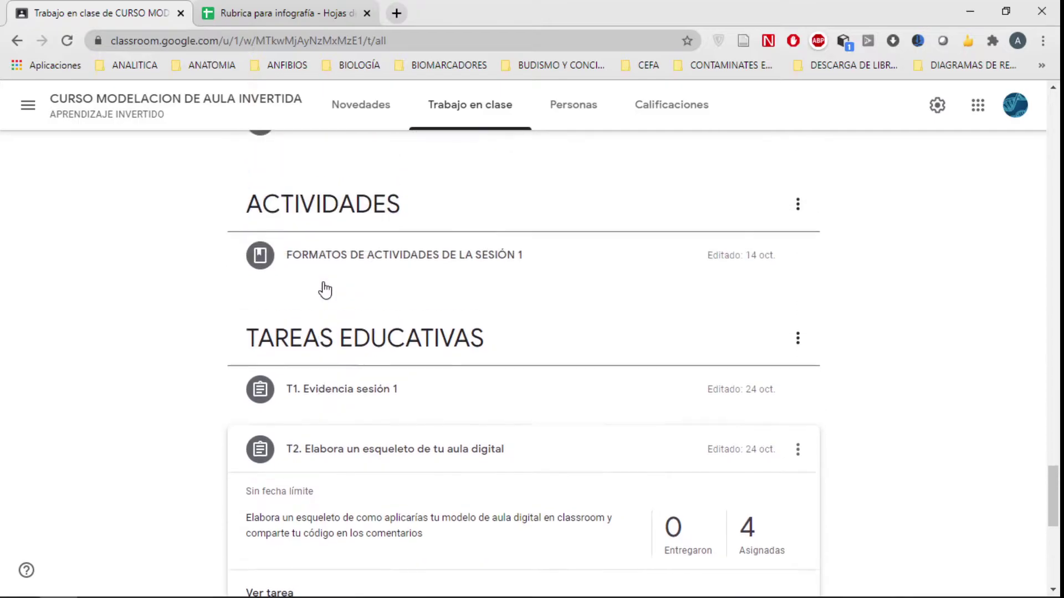
{"action": "scroll", "coordinate": [325, 289], "scroll_direction": "up", "scroll_amount": 10}
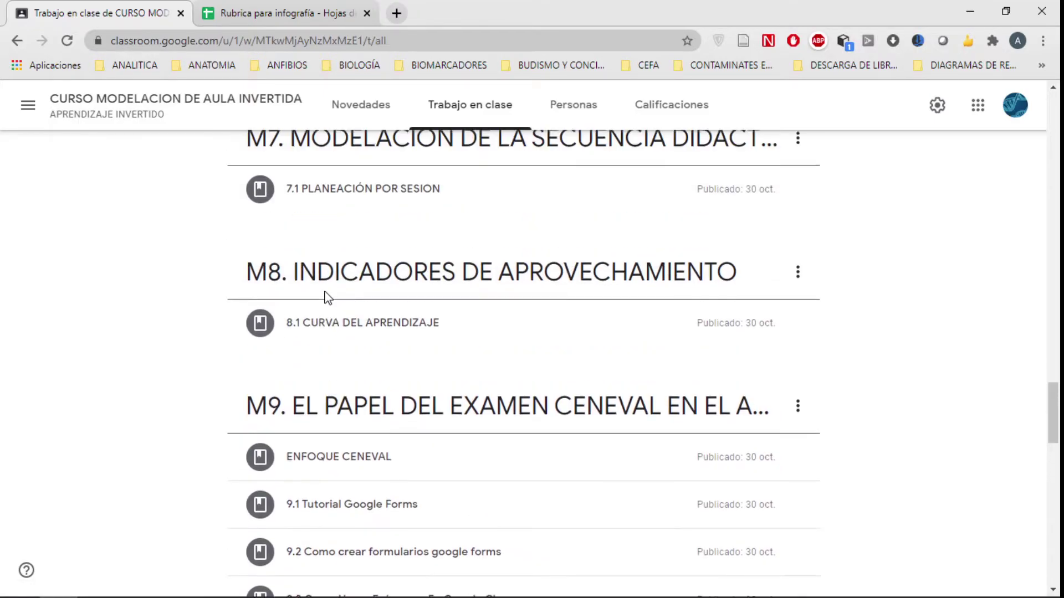
{"action": "scroll", "coordinate": [325, 297], "scroll_direction": "down", "scroll_amount": 5}
{"action": "scroll", "coordinate": [327, 300], "scroll_direction": "down", "scroll_amount": 8}
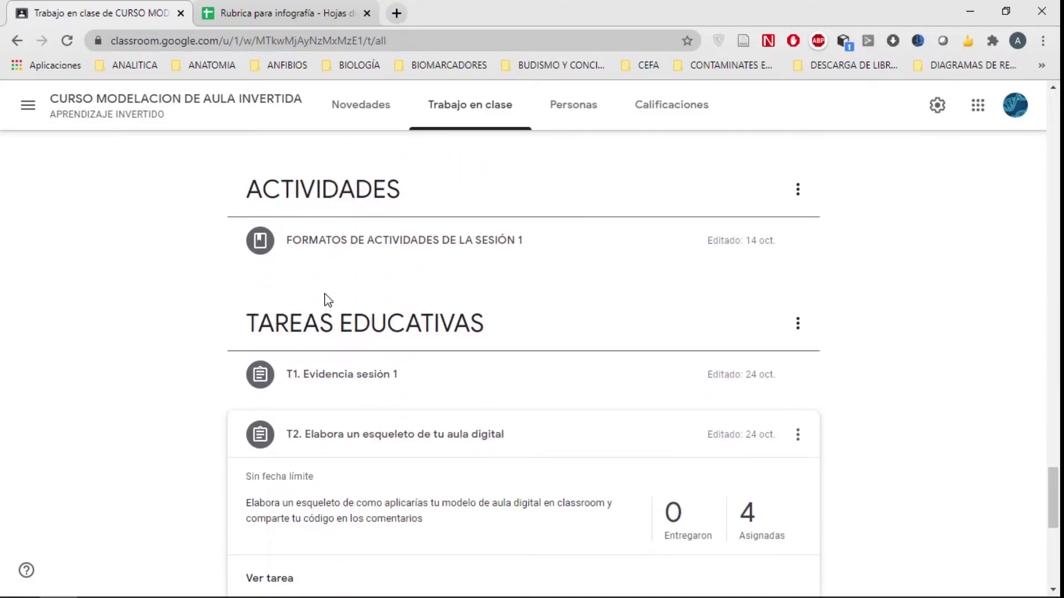
{"action": "scroll", "coordinate": [326, 299], "scroll_direction": "down", "scroll_amount": 3}
{"action": "scroll", "coordinate": [326, 299], "scroll_direction": "up", "scroll_amount": 3}
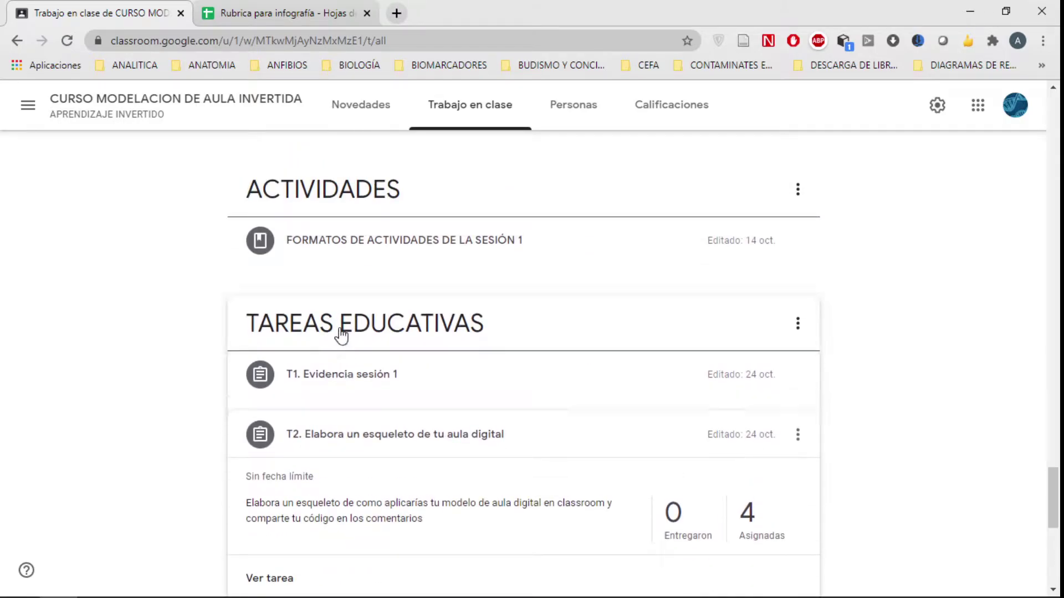
{"action": "scroll", "coordinate": [342, 338], "scroll_direction": "up", "scroll_amount": 9}
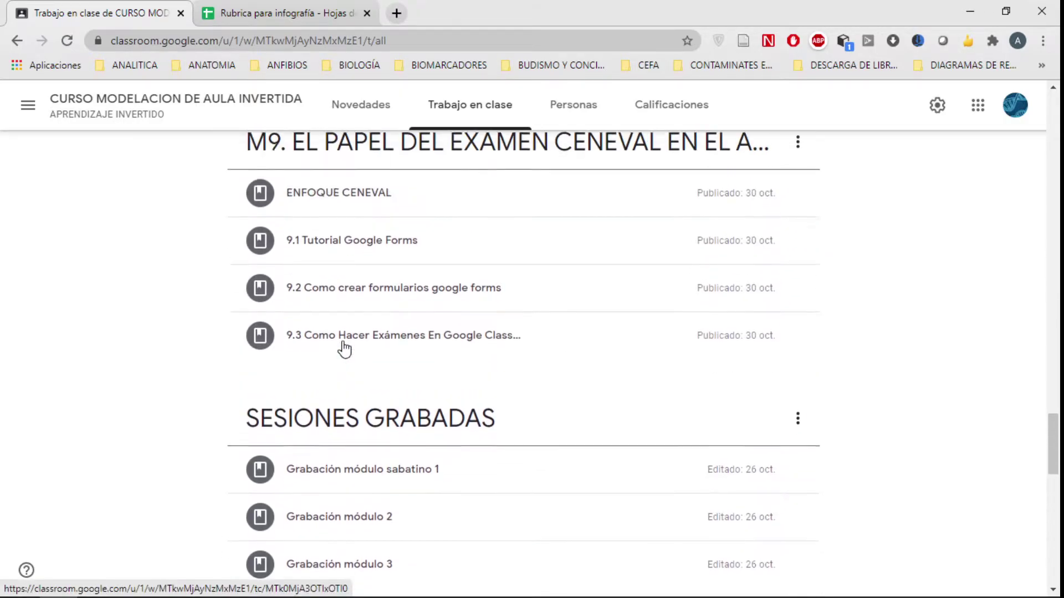
{"action": "scroll", "coordinate": [344, 349], "scroll_direction": "up", "scroll_amount": 11}
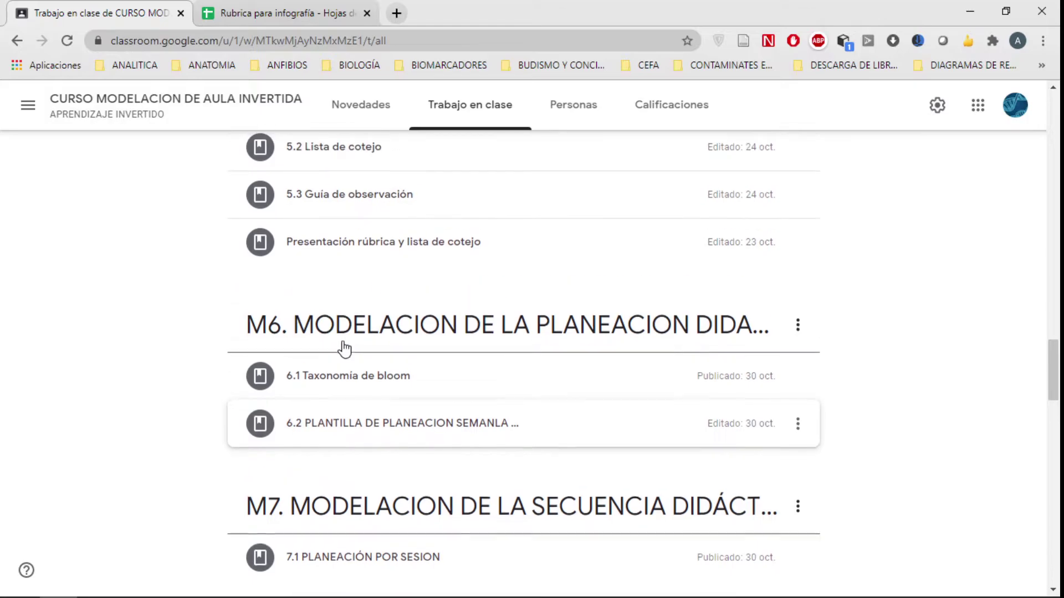
{"action": "scroll", "coordinate": [344, 350], "scroll_direction": "up", "scroll_amount": 4}
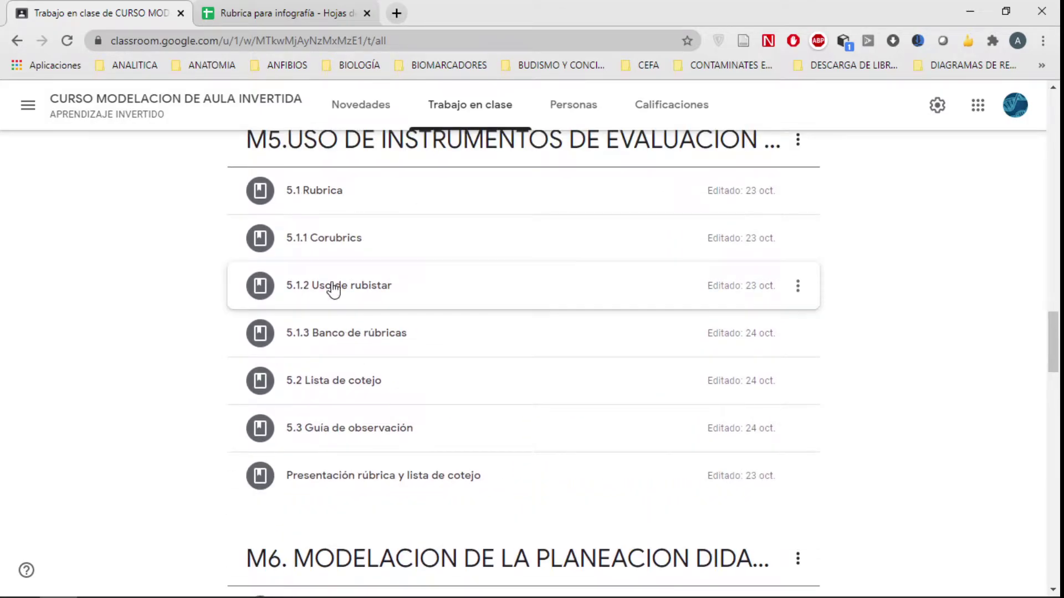
{"action": "left_click", "coordinate": [355, 288]}
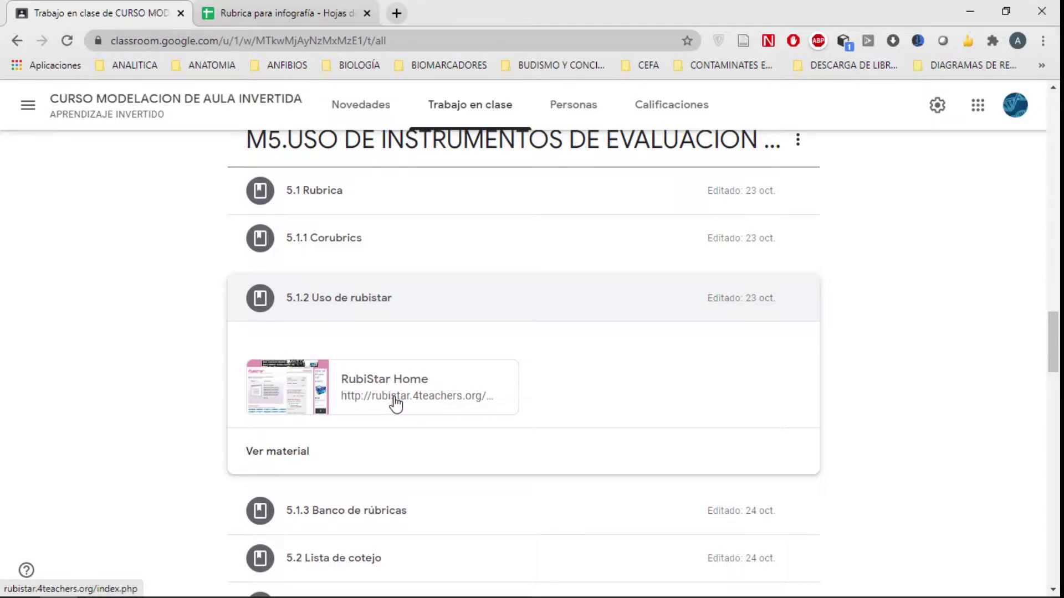
{"action": "left_click", "coordinate": [396, 403]}
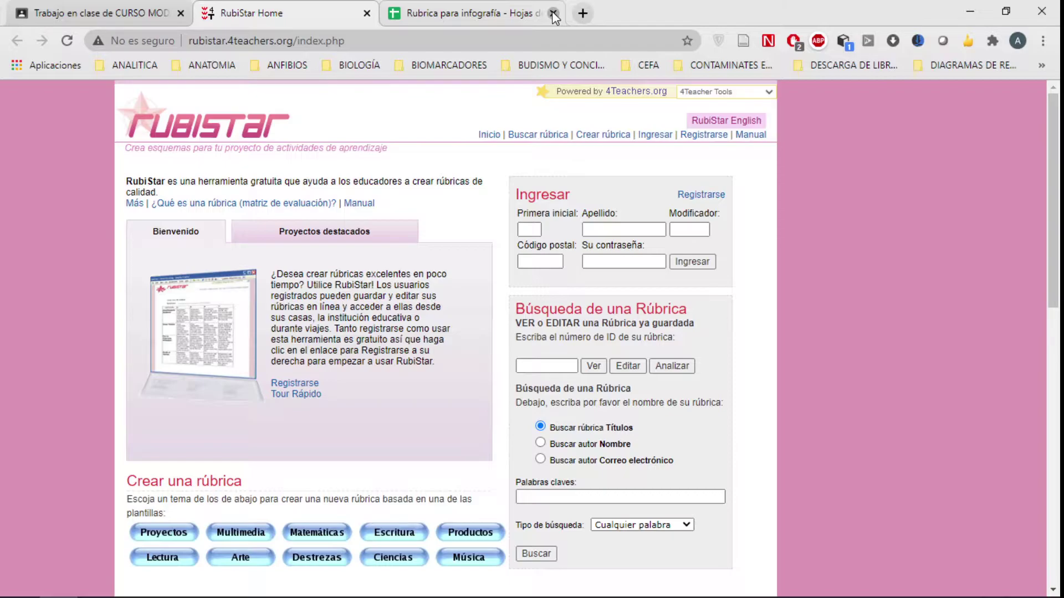
Step: Close the Rubrica para infografía tab and open RubiStar's Matemáticas-Resolución de Problemas template
{"action": "left_click", "coordinate": [553, 14]}
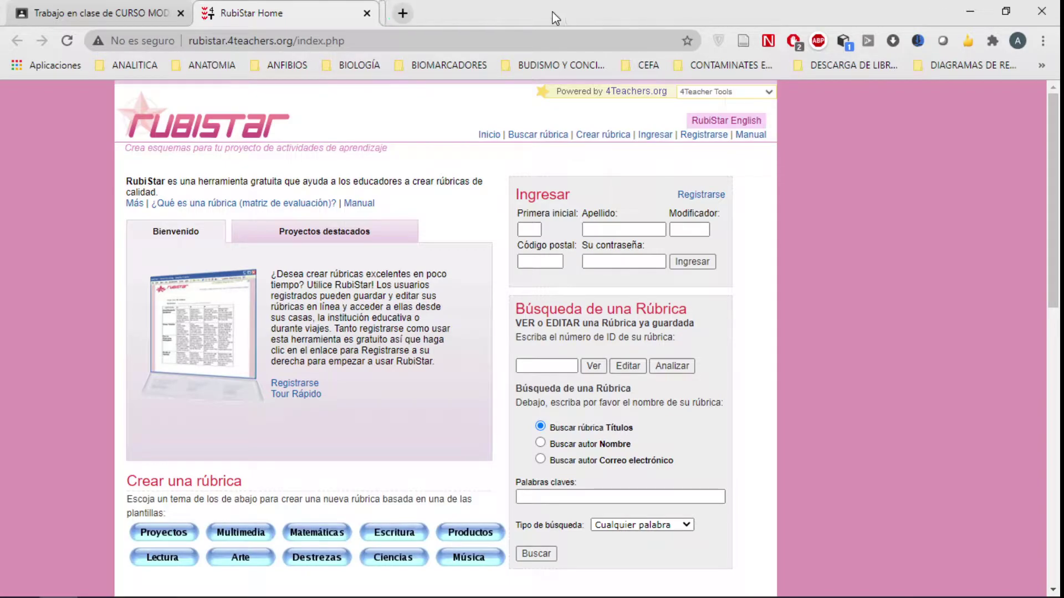
{"action": "left_click", "coordinate": [607, 140]}
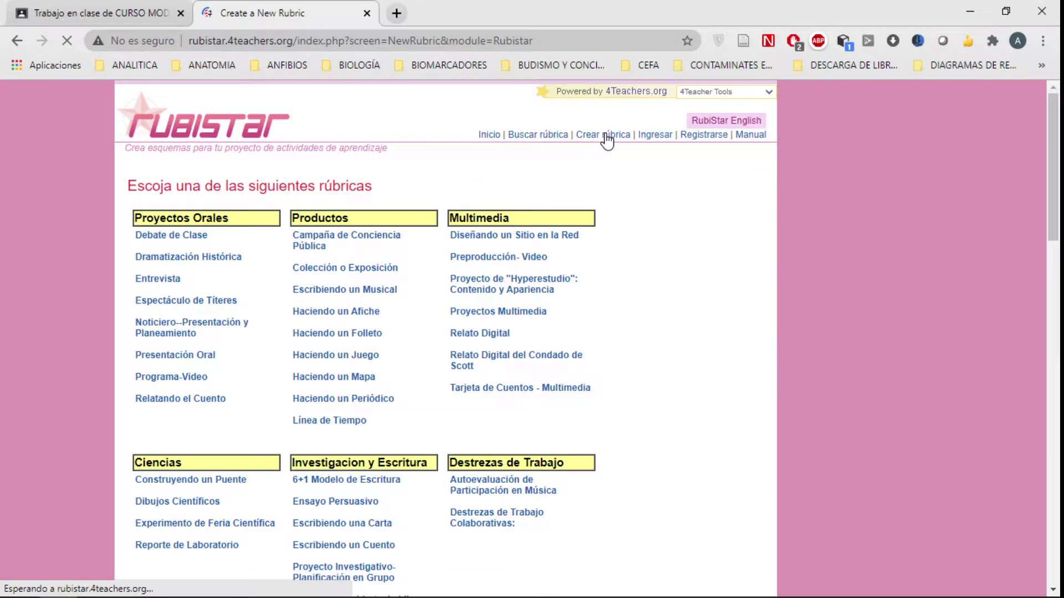
{"action": "scroll", "coordinate": [439, 368], "scroll_direction": "down", "scroll_amount": 5}
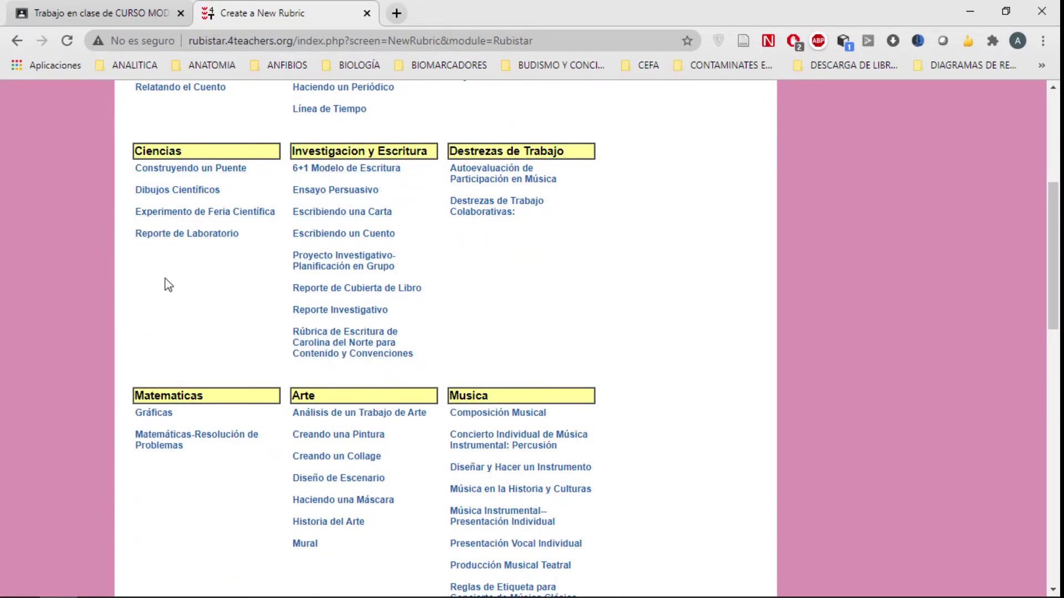
{"action": "scroll", "coordinate": [428, 337], "scroll_direction": "down", "scroll_amount": 9}
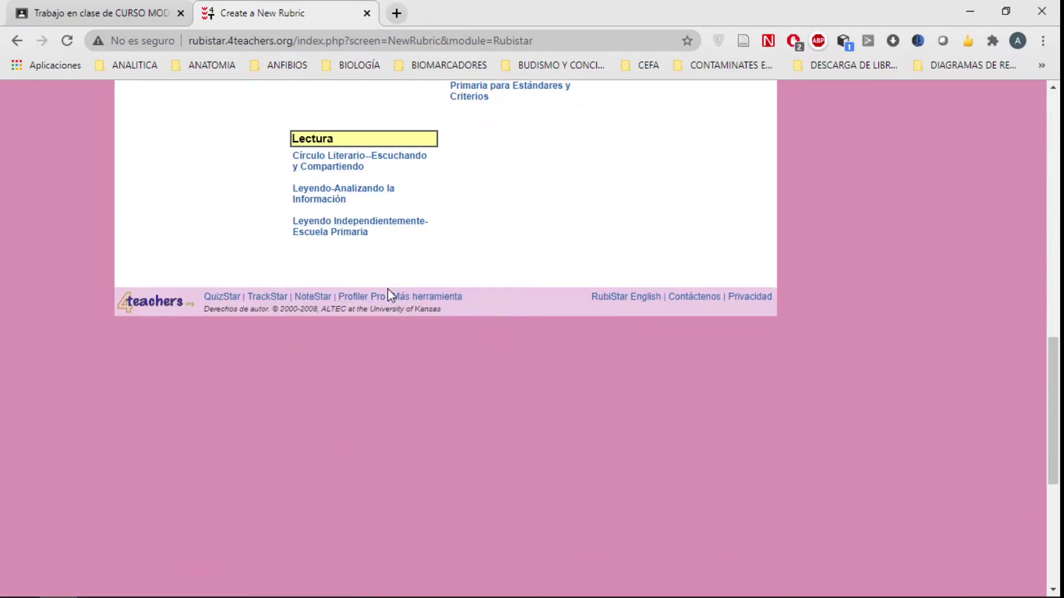
{"action": "scroll", "coordinate": [389, 294], "scroll_direction": "up", "scroll_amount": 5}
{"action": "scroll", "coordinate": [403, 313], "scroll_direction": "up", "scroll_amount": 4}
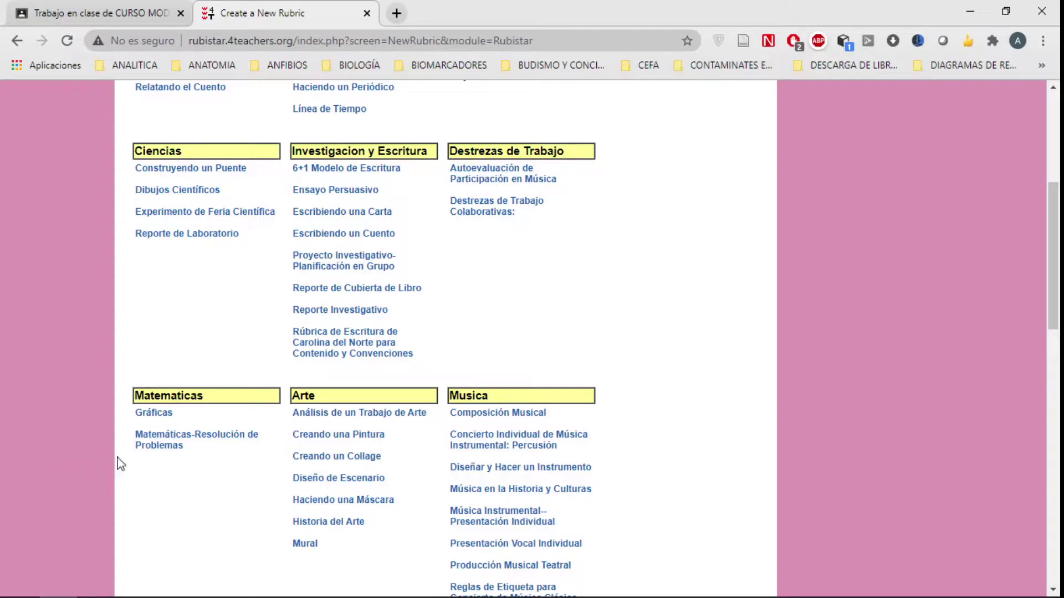
{"action": "left_click", "coordinate": [159, 446]}
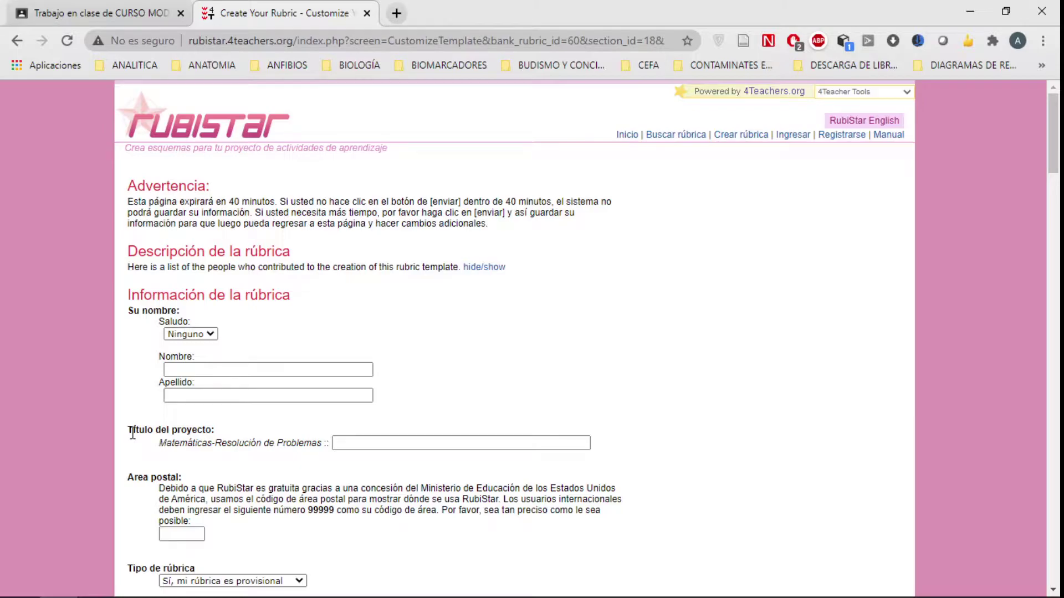
Step: Choose the Sr. salutation and enter the author's first name, correcting the typos
{"action": "left_click", "coordinate": [211, 335]}
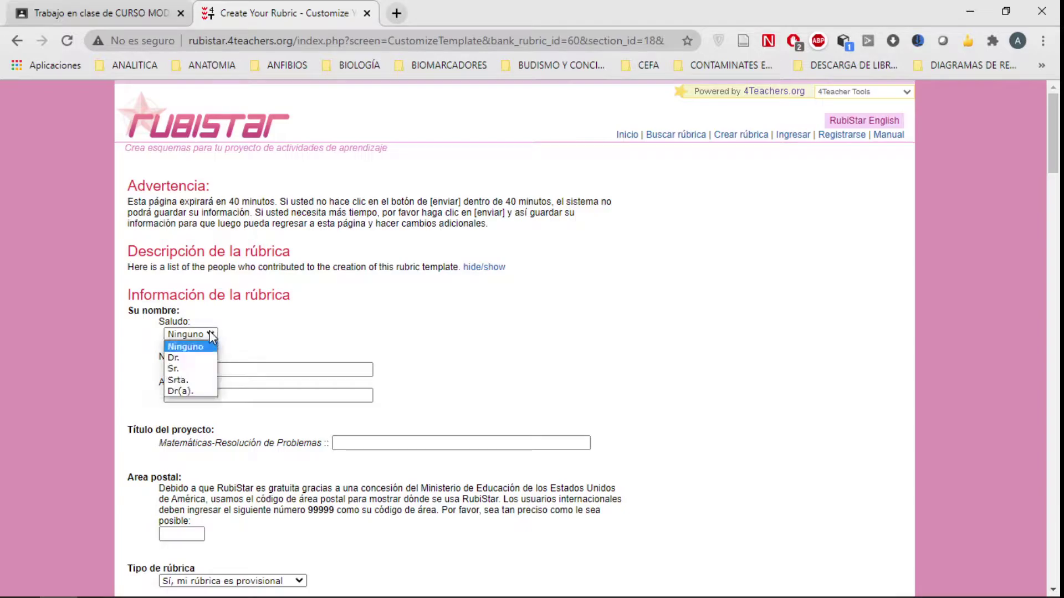
{"action": "left_click", "coordinate": [190, 369]}
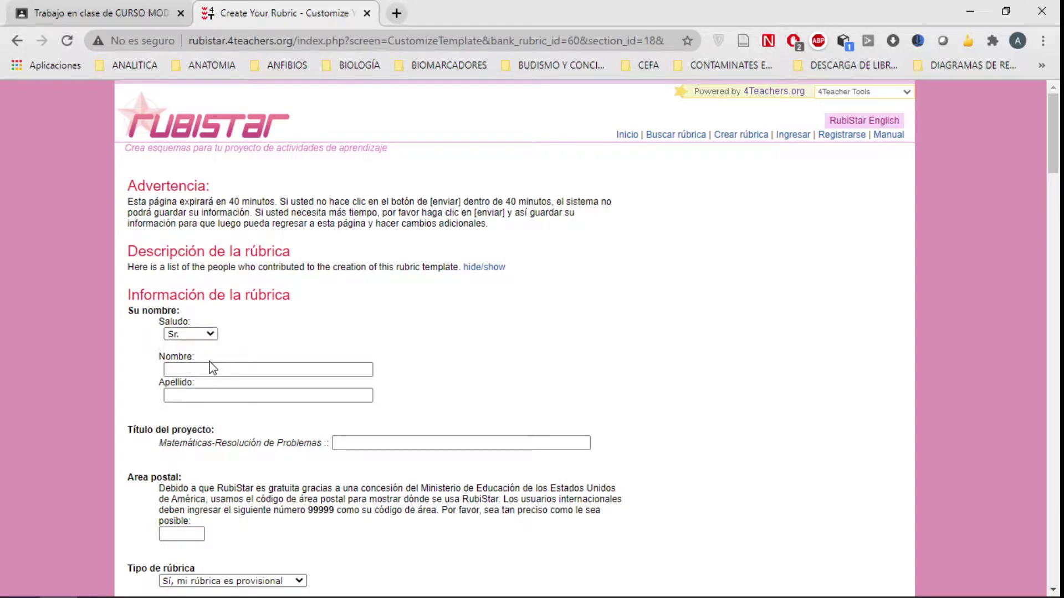
{"action": "left_click", "coordinate": [195, 368]}
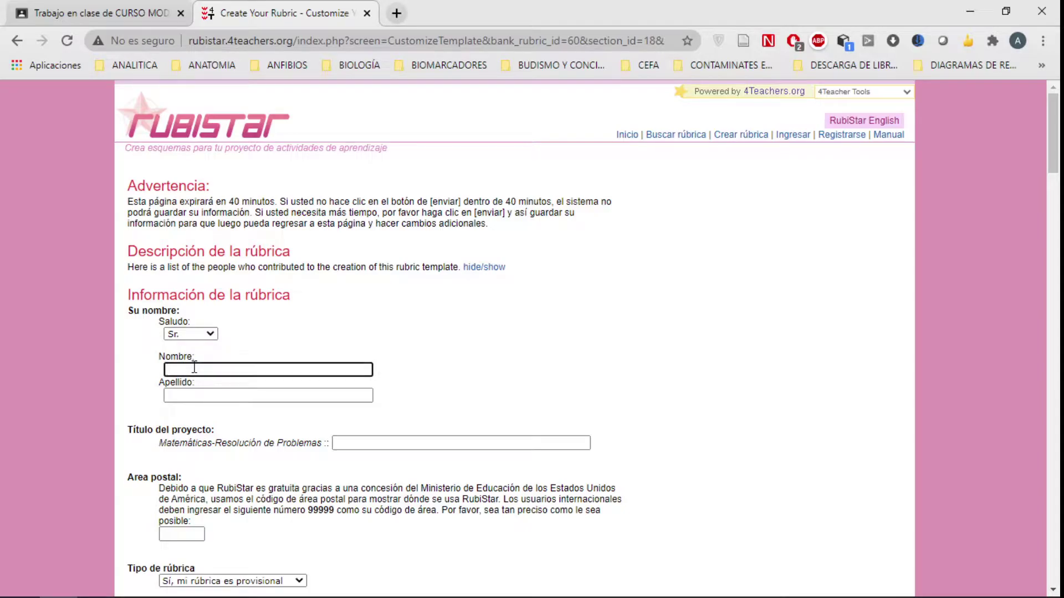
{"action": "type", "text": "aANOTNIO LORA"}
{"action": "key", "text": "BackSpace"}
{"action": "key", "text": "BackSpace"}
{"action": "key", "text": "BackSpace"}
{"action": "type", "text": "A"}
{"action": "type", "text": "RA"}
{"action": "left_click", "coordinate": [194, 368]}
{"action": "key", "text": "Delete"}
{"action": "key", "text": "BackSpace"}
{"action": "key", "text": "BackSpace"}
{"action": "key", "text": "BackSpace"}
{"action": "key", "text": "BackSpace"}
{"action": "key", "text": "BackSpace"}
{"action": "key", "text": "BackSpace"}
{"action": "type", "text": "TONIO"}
{"action": "left_click", "coordinate": [244, 366]}
{"action": "key", "text": "BackSpace"}
{"action": "key", "text": "BackSpace"}
Step: Enter the author's surname and the project title PROBLEMAS DE EXTEQUIOMETRIA
{"action": "left_click", "coordinate": [201, 396]}
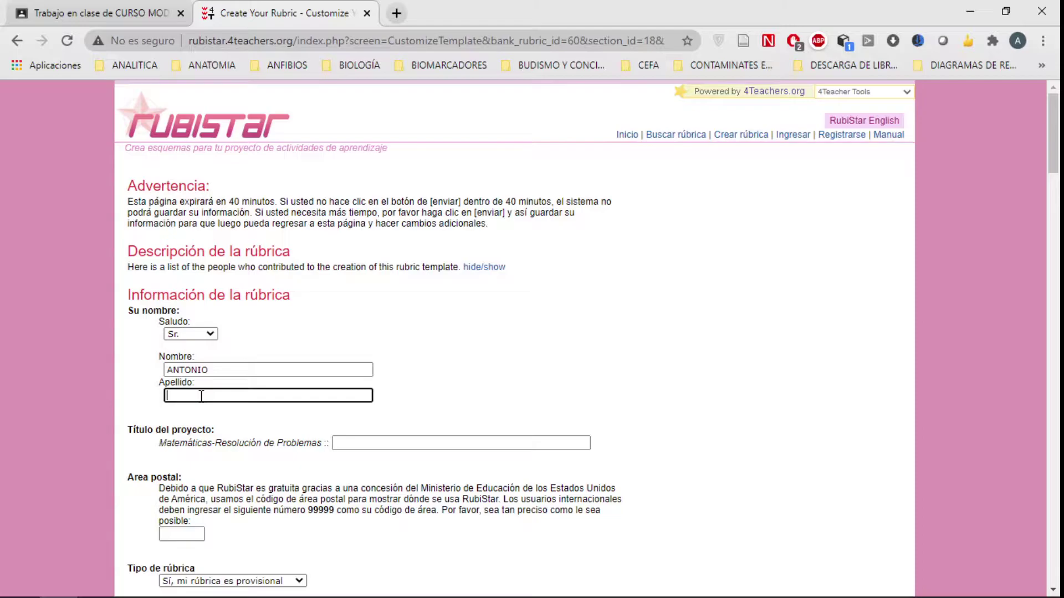
{"action": "type", "text": "LARA"}
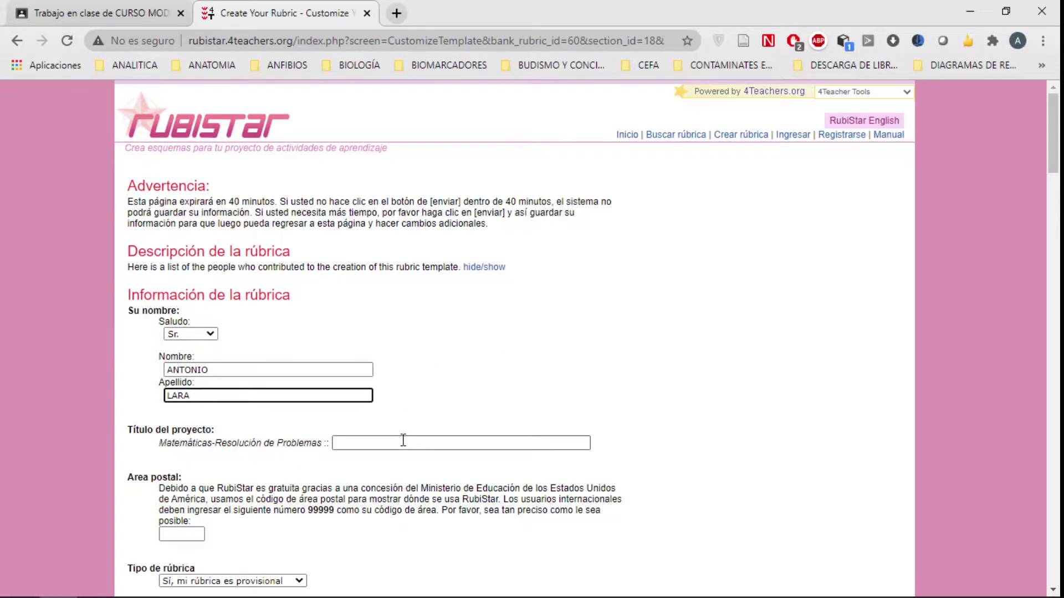
{"action": "left_click", "coordinate": [406, 442]}
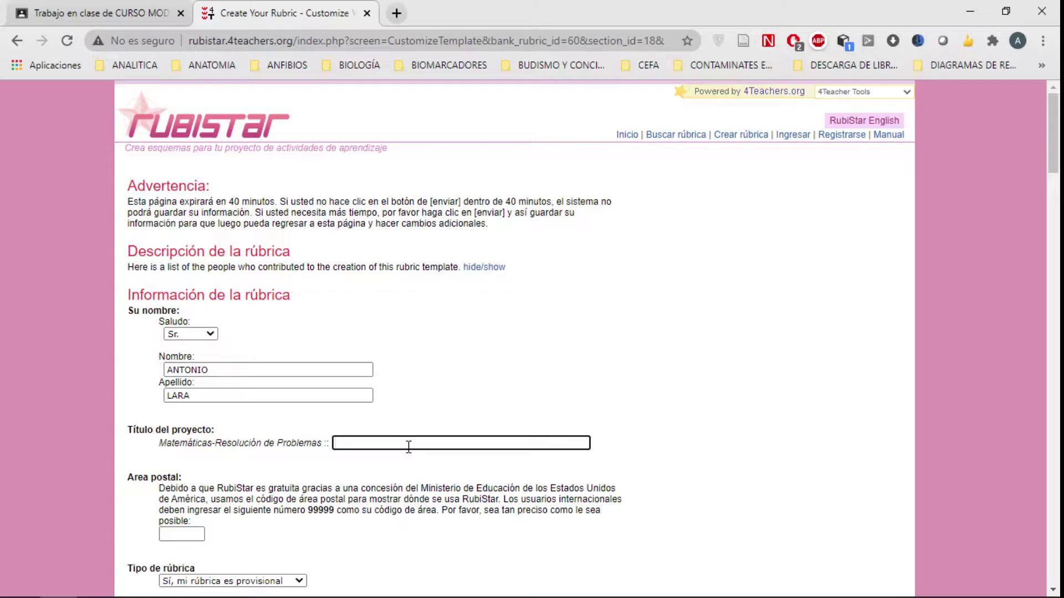
{"action": "type", "text": "PROBLEMAS DE EXTEQUI"}
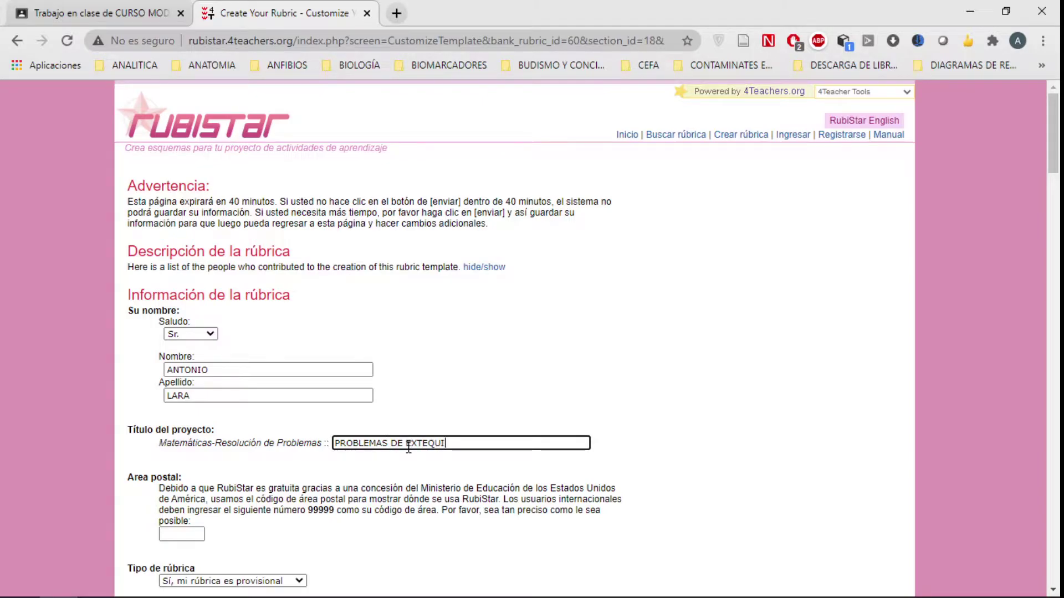
{"action": "type", "text": "OMETRIA"}
Step: Enter postal area 99999 and keep the rubric type as 'Sí, mi rúbrica es provisional'
{"action": "scroll", "coordinate": [316, 442], "scroll_direction": "down", "scroll_amount": 3}
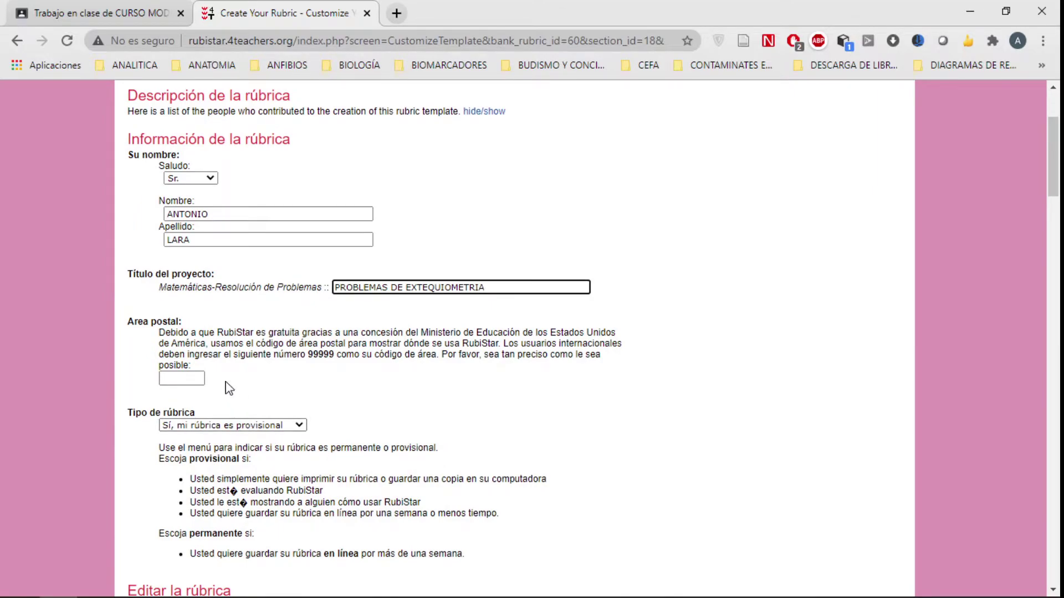
{"action": "left_click", "coordinate": [198, 378]}
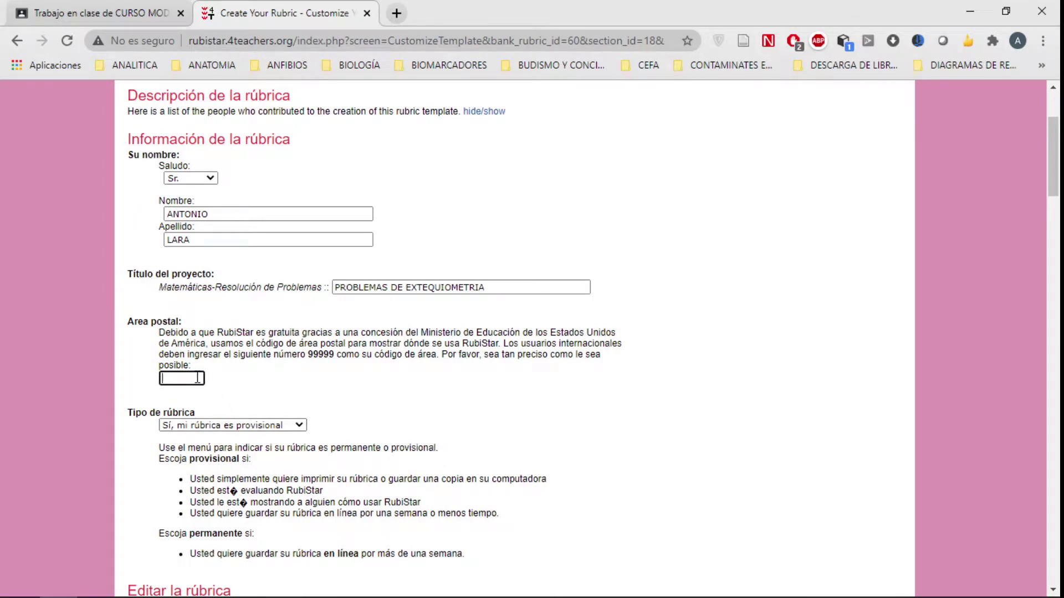
{"action": "type", "text": "99999"}
{"action": "scroll", "coordinate": [298, 438], "scroll_direction": "down", "scroll_amount": 1}
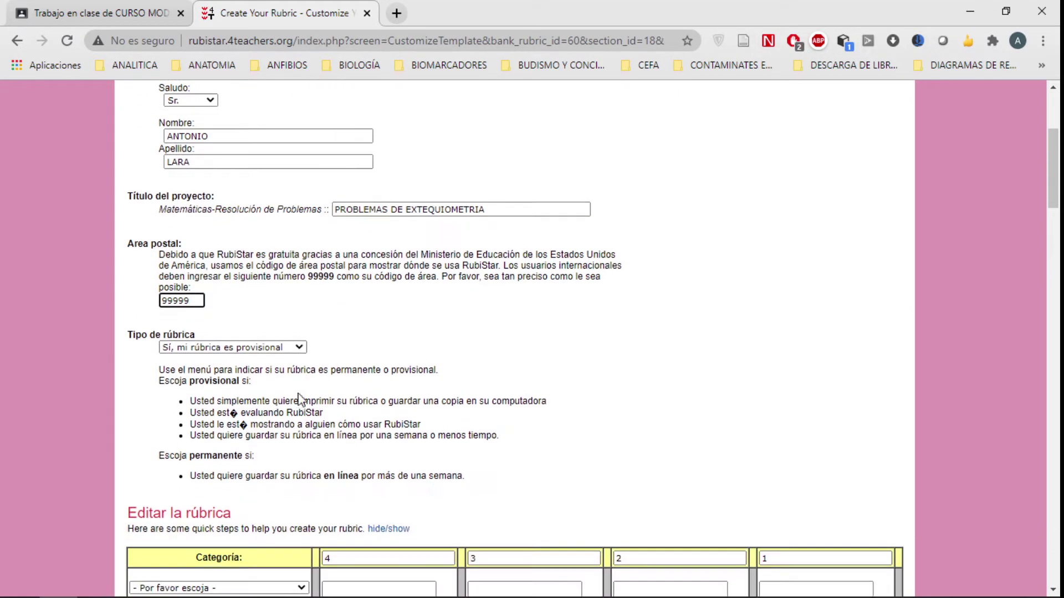
{"action": "left_click", "coordinate": [297, 349]}
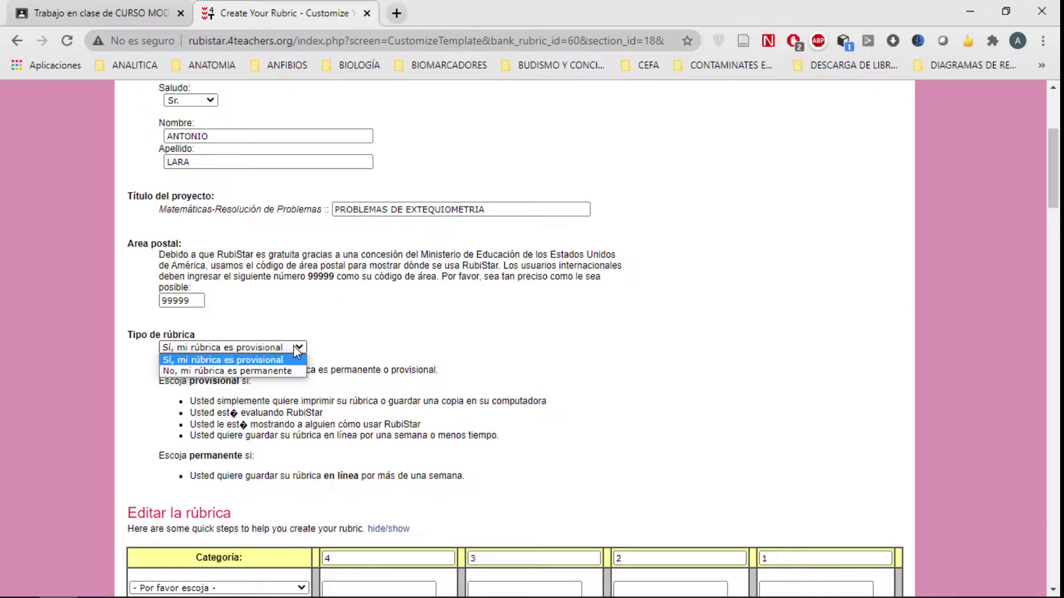
{"action": "left_click", "coordinate": [256, 361]}
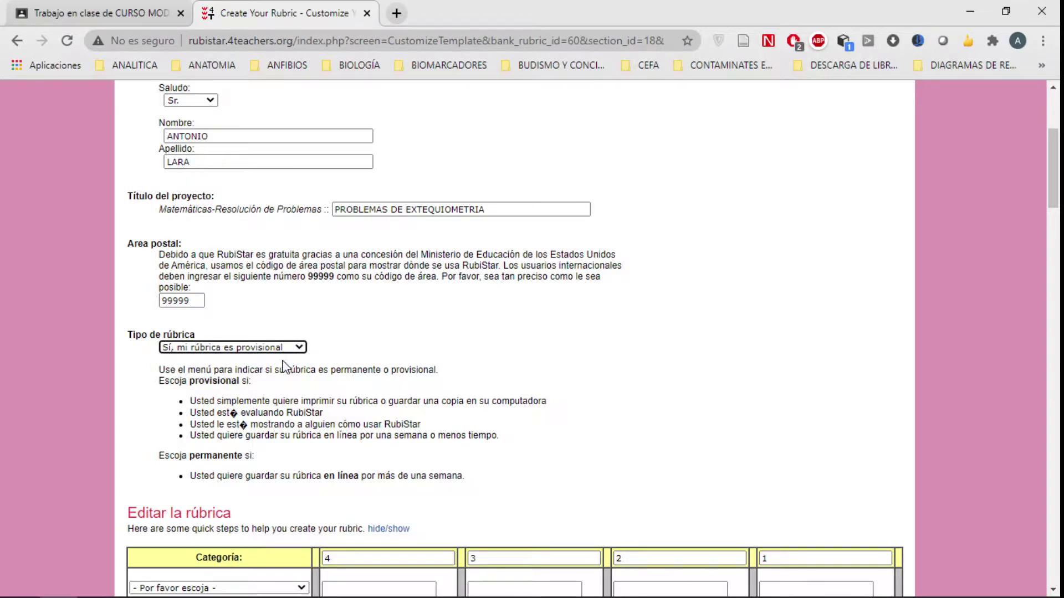
{"action": "scroll", "coordinate": [283, 351], "scroll_direction": "down", "scroll_amount": 2}
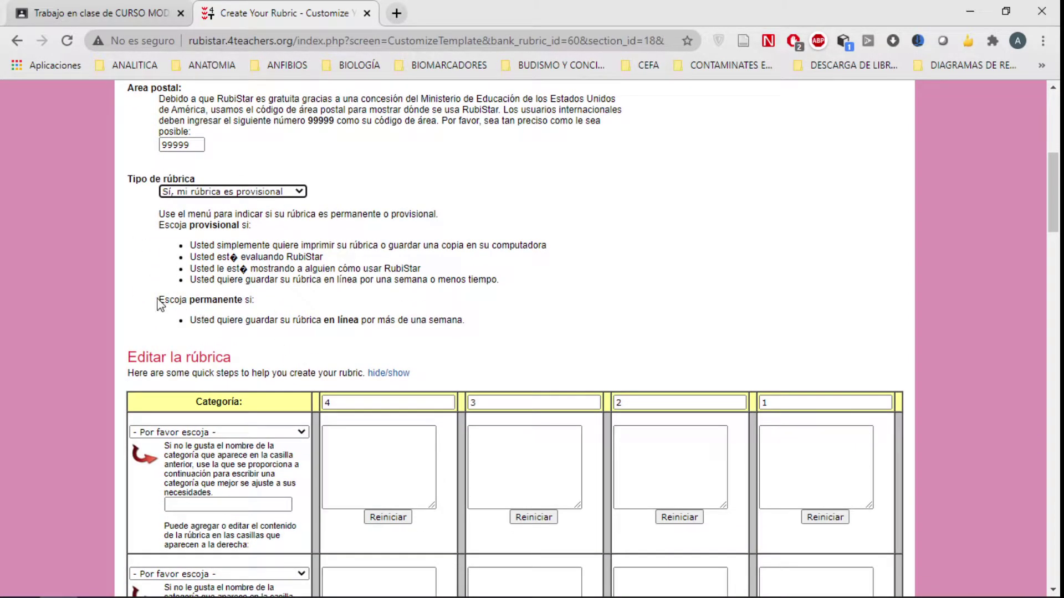
{"action": "scroll", "coordinate": [247, 352], "scroll_direction": "down", "scroll_amount": 1}
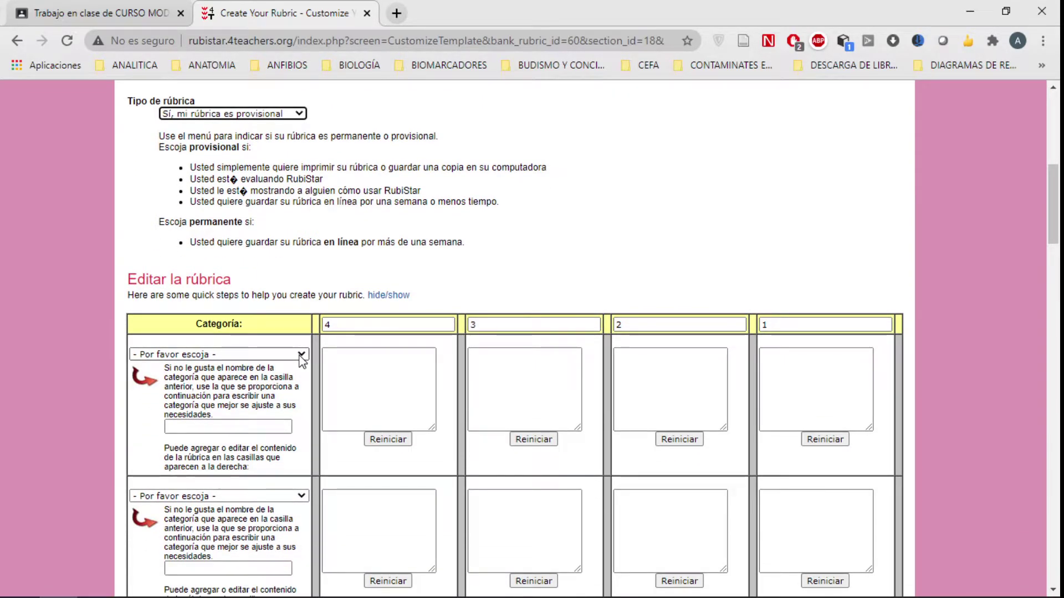
Step: Set the first category to Comprobación and add a comma after 'clase' in level 2
{"action": "left_click", "coordinate": [301, 355]}
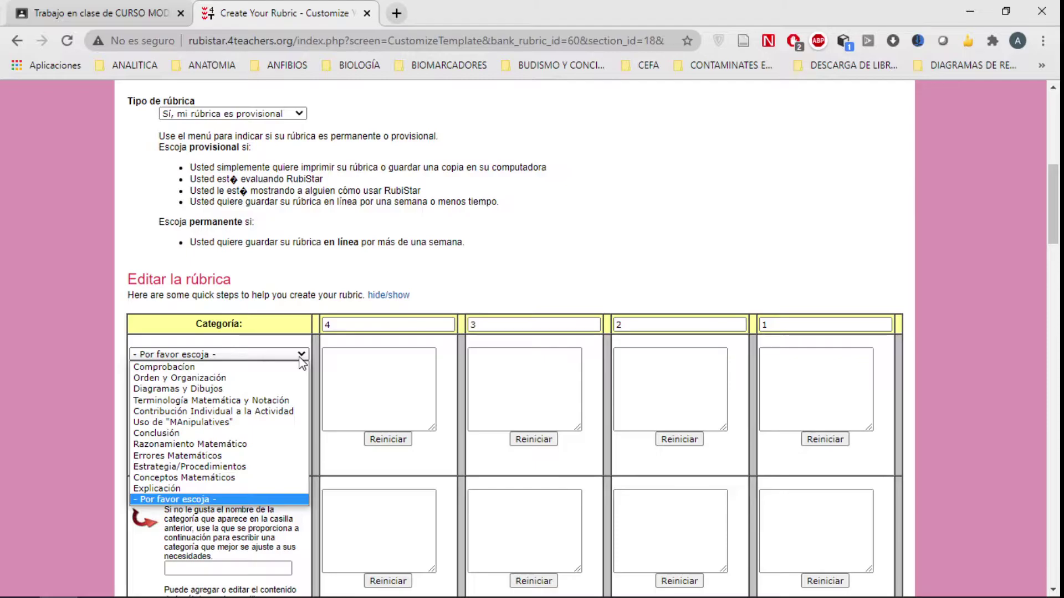
{"action": "left_click", "coordinate": [242, 368]}
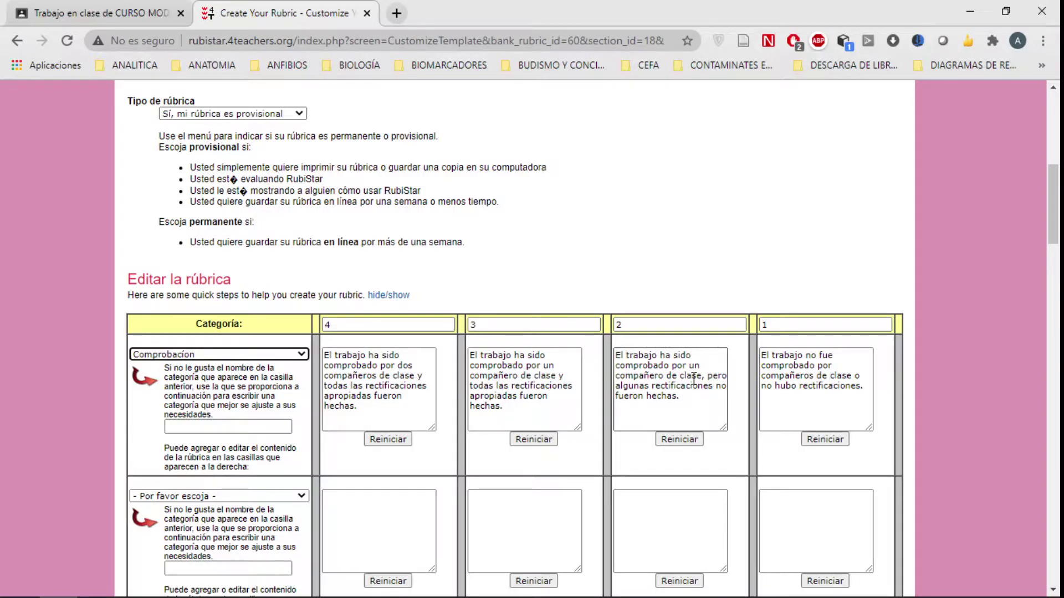
{"action": "left_click", "coordinate": [702, 377]}
{"action": "type", "text": ","}
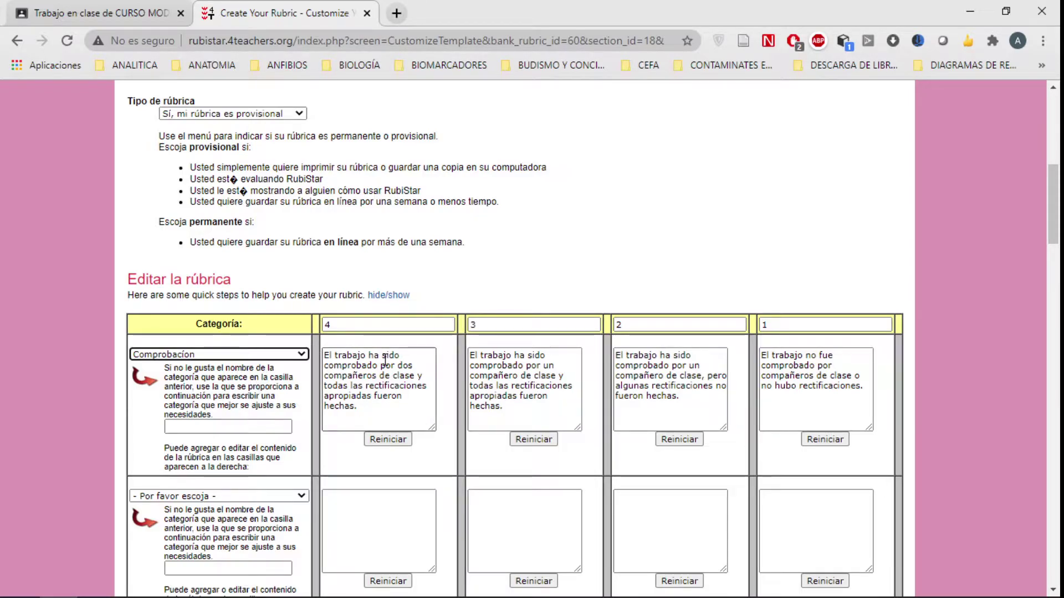
Step: Choose Orden y Organización from the second row's category list
{"action": "scroll", "coordinate": [277, 437], "scroll_direction": "down", "scroll_amount": 3}
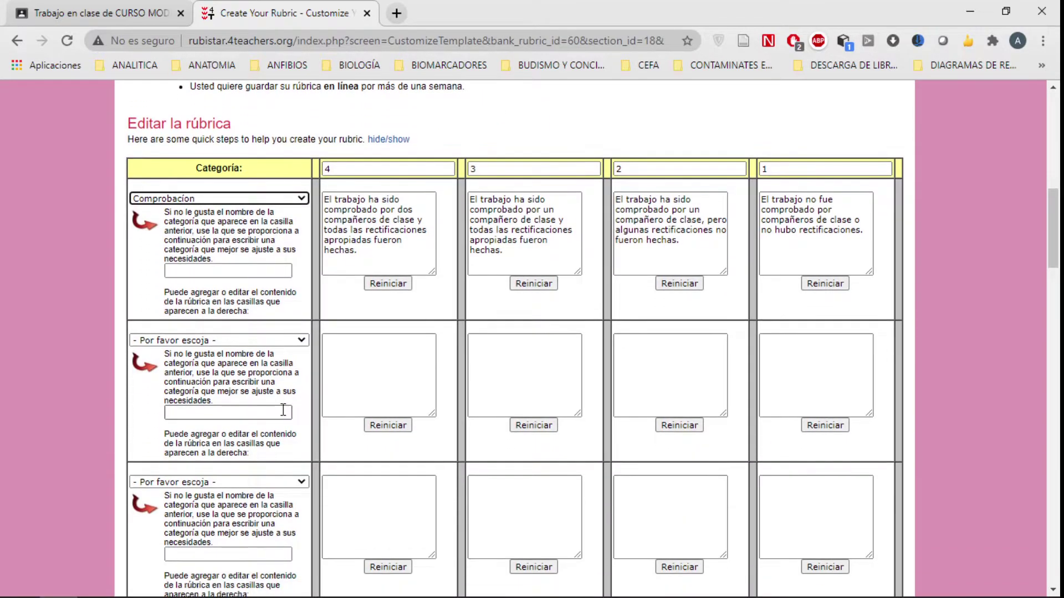
{"action": "left_click", "coordinate": [300, 340]}
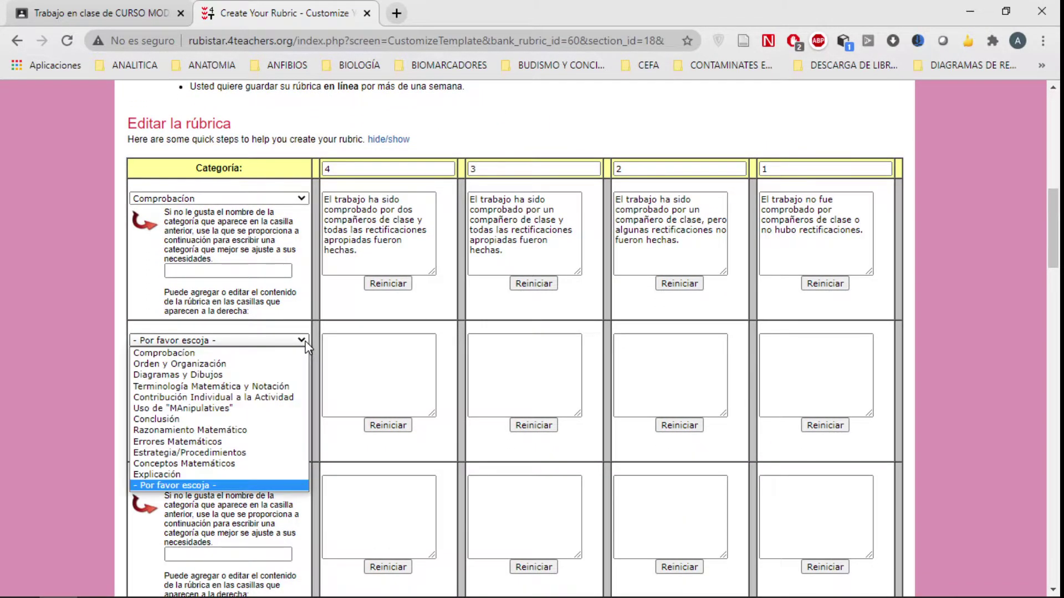
{"action": "left_click", "coordinate": [254, 366]}
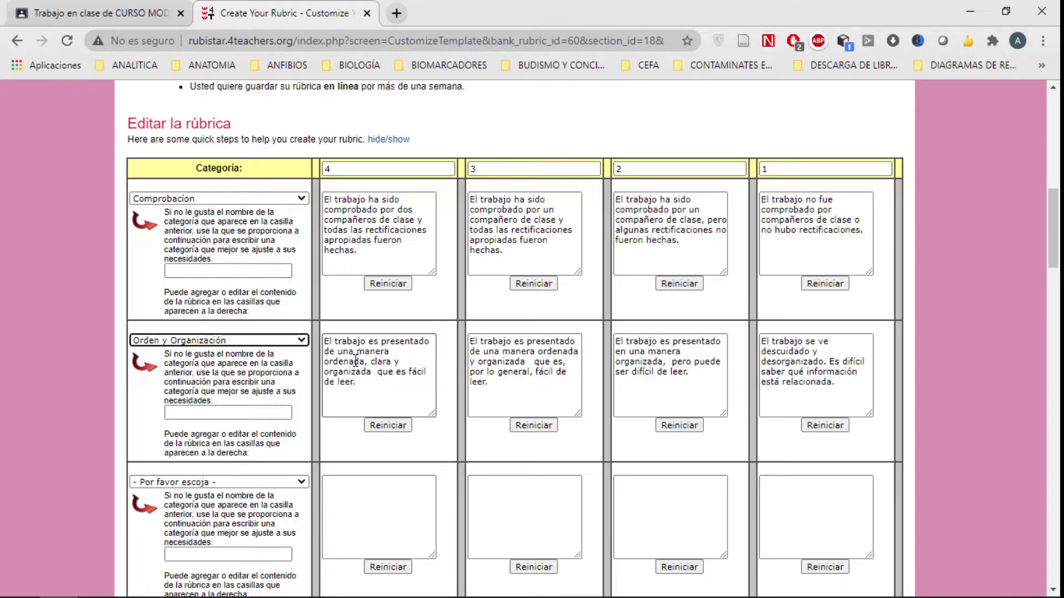
{"action": "scroll", "coordinate": [152, 437], "scroll_direction": "down", "scroll_amount": 1}
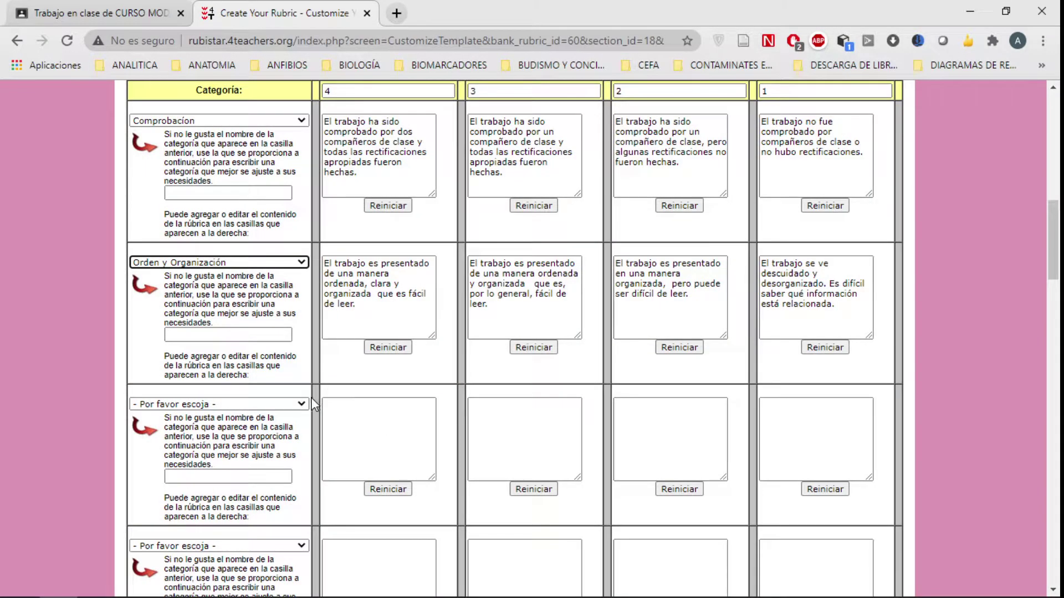
Step: Choose categories for the third and fourth rows, starting with Errores Matemáticos
{"action": "left_click", "coordinate": [297, 404]}
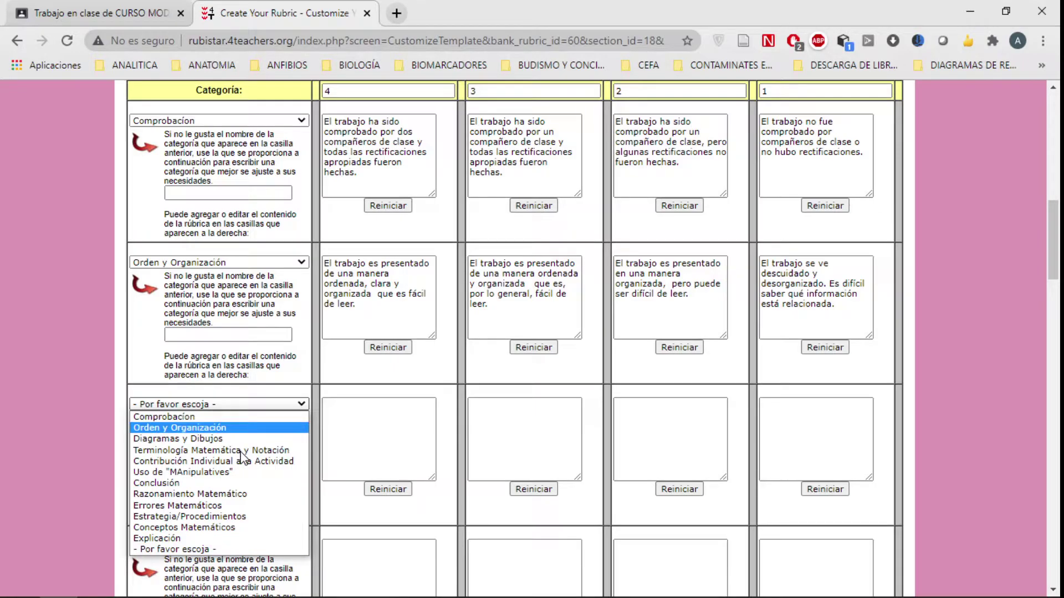
{"action": "left_click", "coordinate": [247, 507]}
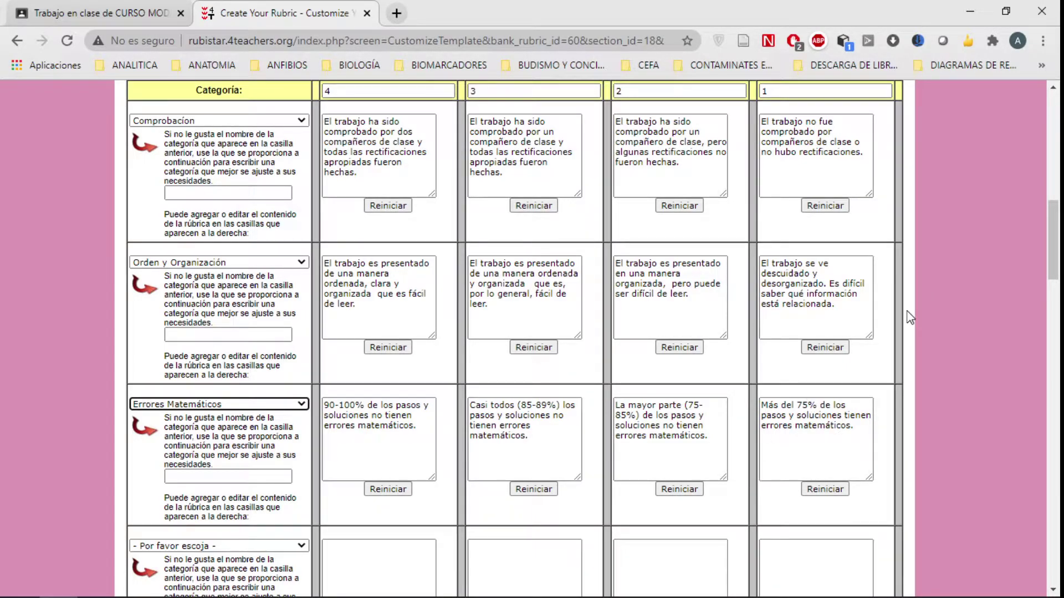
{"action": "left_click", "coordinate": [344, 137]}
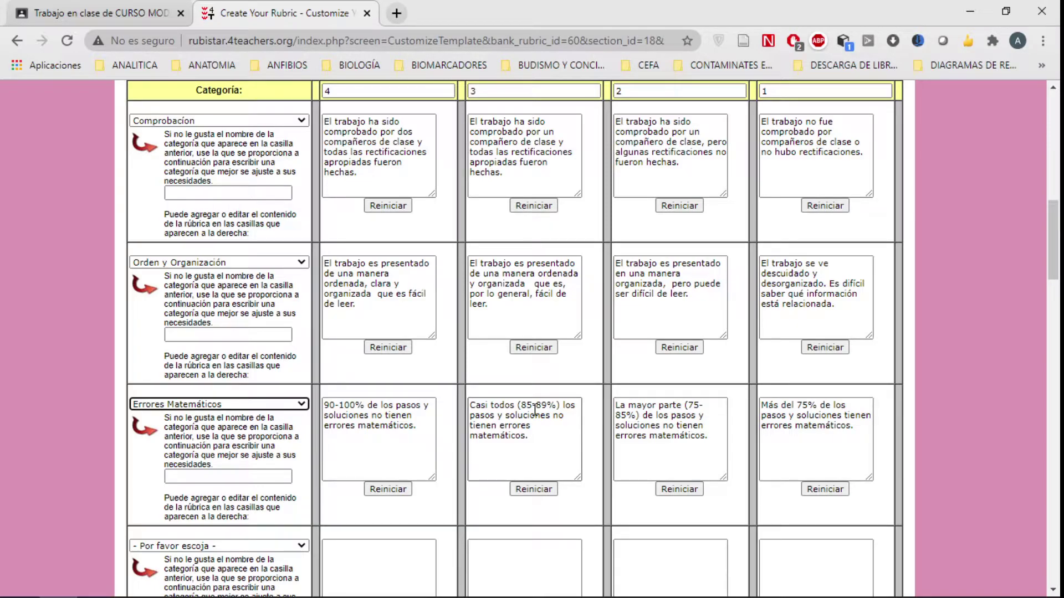
{"action": "scroll", "coordinate": [224, 427], "scroll_direction": "down", "scroll_amount": 1}
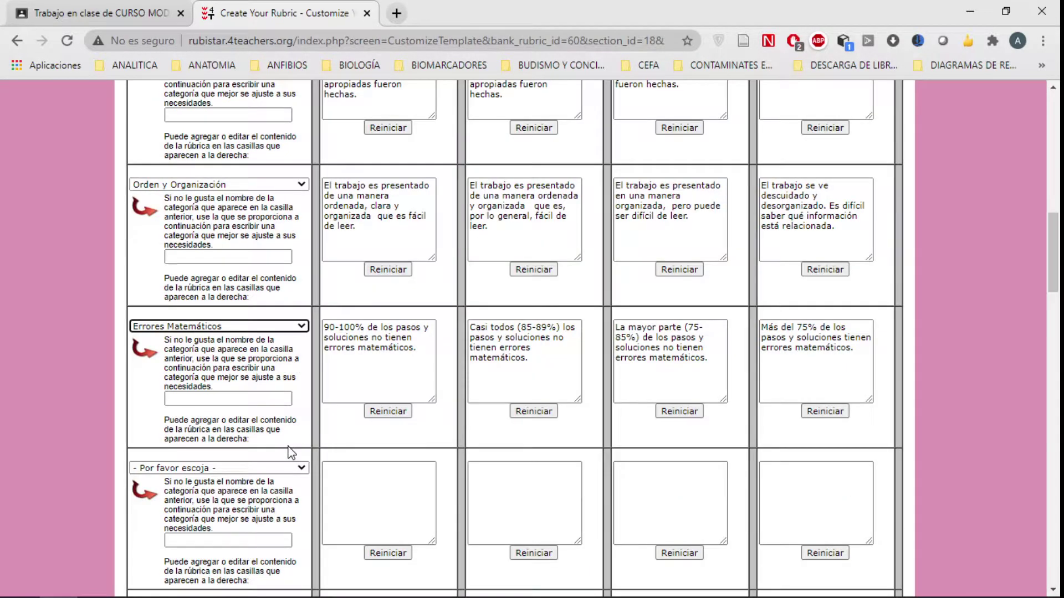
{"action": "scroll", "coordinate": [289, 452], "scroll_direction": "down", "scroll_amount": 1}
{"action": "left_click", "coordinate": [299, 391]}
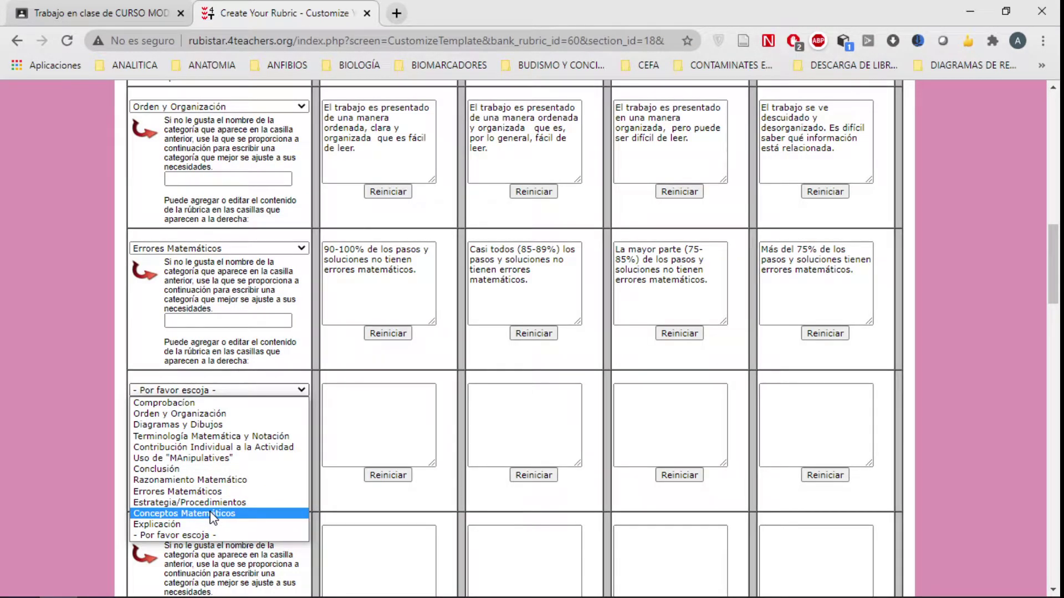
{"action": "left_click", "coordinate": [214, 481]}
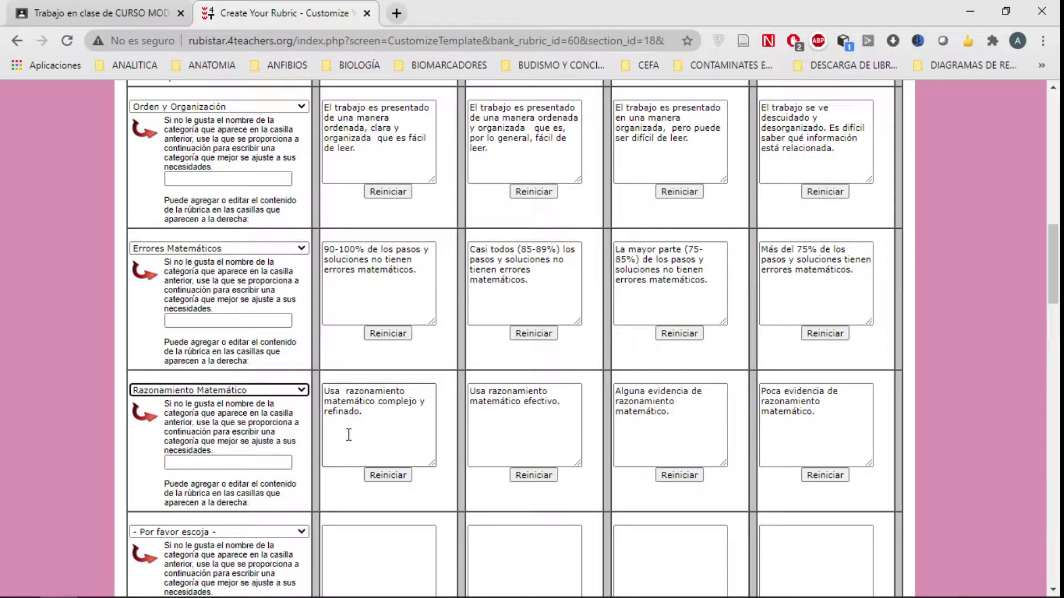
{"action": "scroll", "coordinate": [249, 471], "scroll_direction": "down", "scroll_amount": 2}
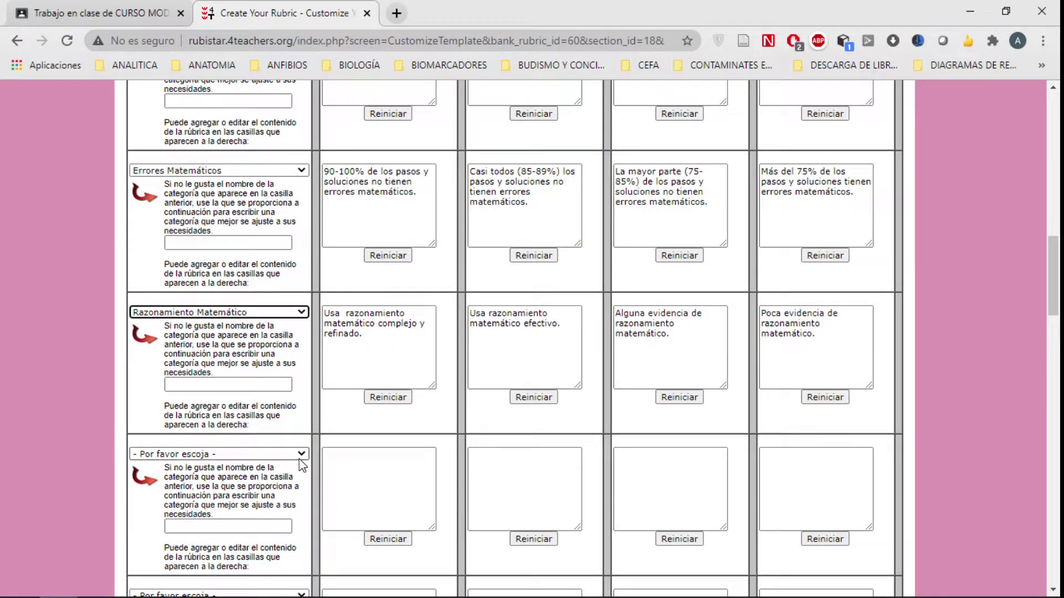
Step: Add Terminología Matemática y Notación and Conclusión rows, then submit the customised rubric
{"action": "left_click", "coordinate": [287, 451]}
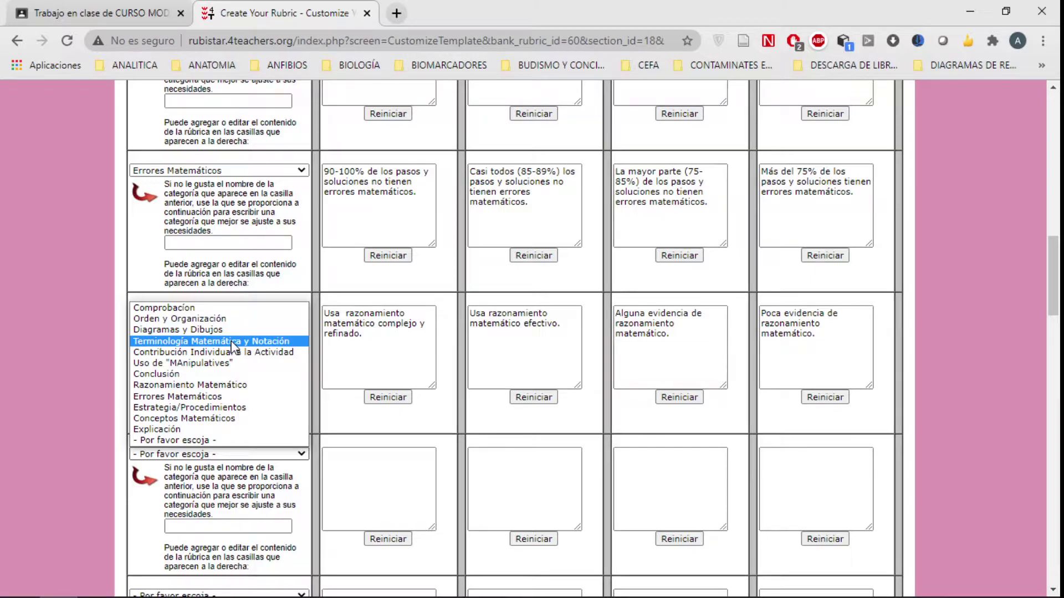
{"action": "left_click", "coordinate": [232, 341]}
{"action": "scroll", "coordinate": [725, 430], "scroll_direction": "down", "scroll_amount": 3}
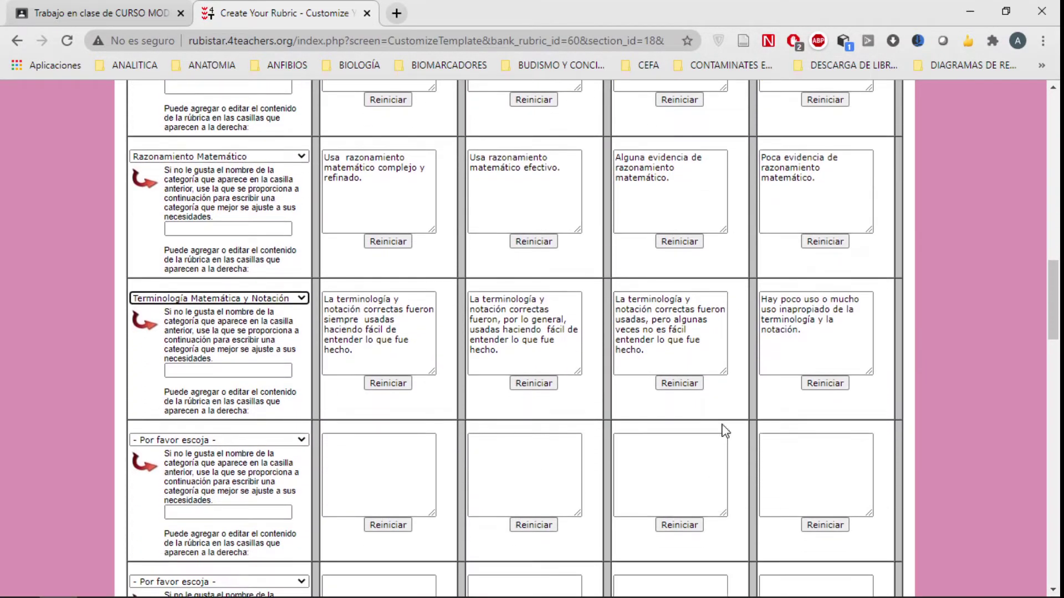
{"action": "left_click", "coordinate": [298, 441]}
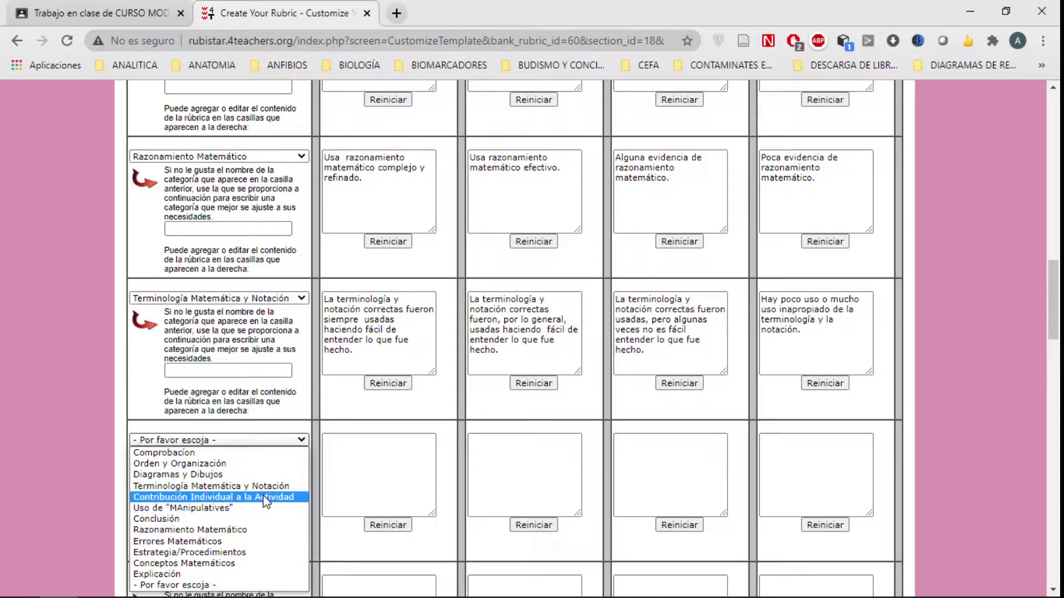
{"action": "left_click", "coordinate": [247, 521]}
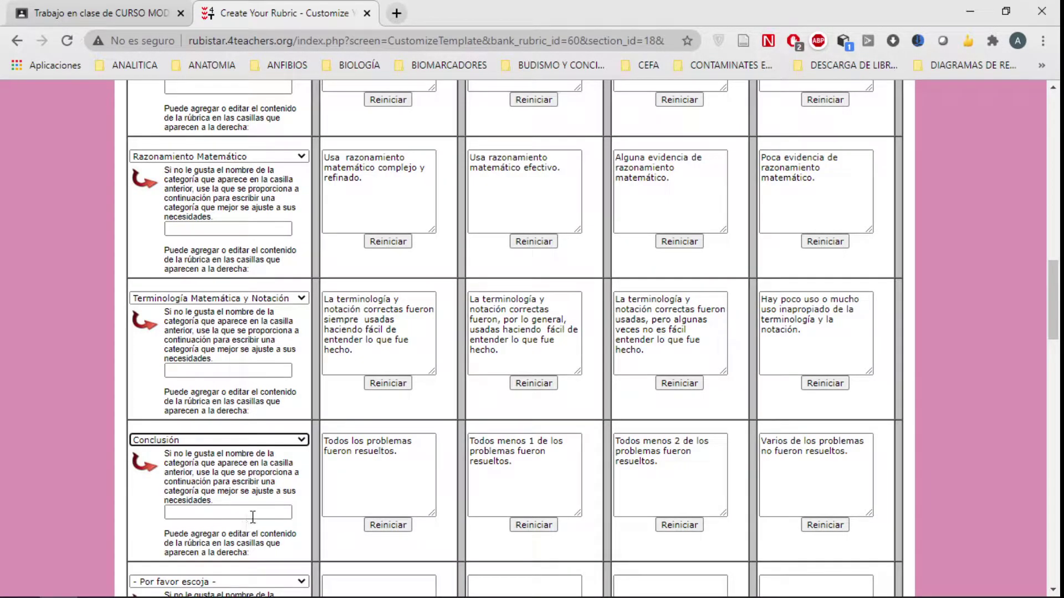
{"action": "scroll", "coordinate": [580, 431], "scroll_direction": "down", "scroll_amount": 3}
{"action": "scroll", "coordinate": [580, 431], "scroll_direction": "down", "scroll_amount": 5}
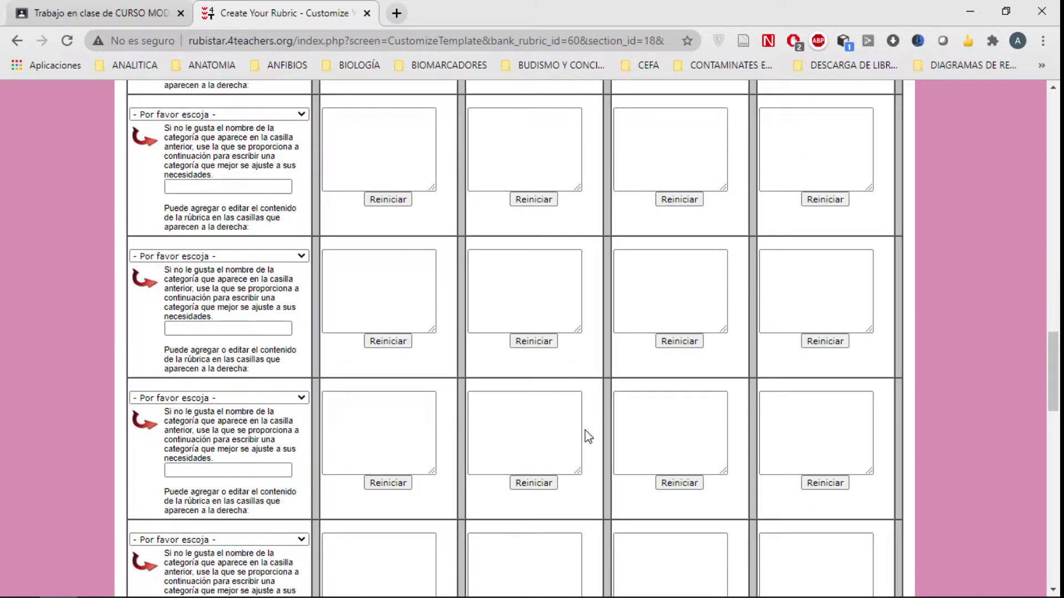
{"action": "scroll", "coordinate": [588, 437], "scroll_direction": "down", "scroll_amount": 8}
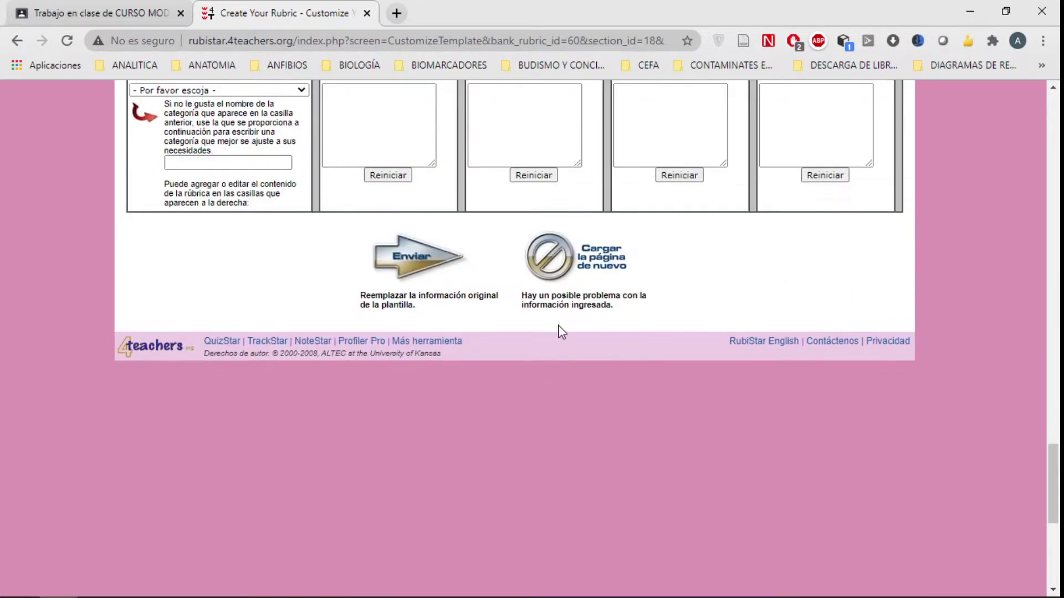
{"action": "left_click", "coordinate": [408, 266]}
Step: Copy the rubric table from CATEGORY to Conclusión, then choose the Excel spreadsheet download
{"action": "scroll", "coordinate": [286, 480], "scroll_direction": "down", "scroll_amount": 1}
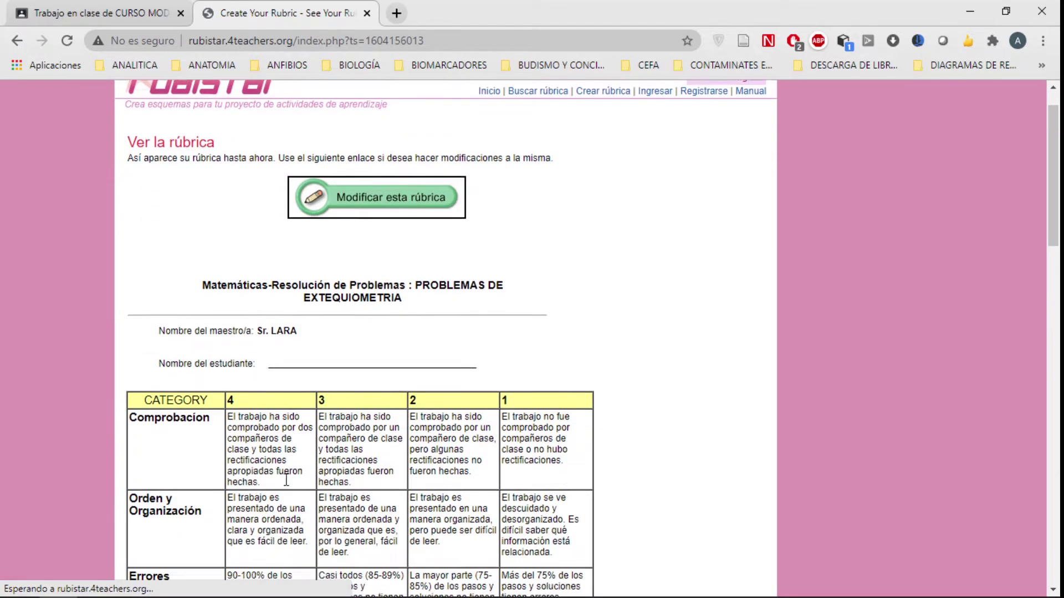
{"action": "scroll", "coordinate": [286, 479], "scroll_direction": "down", "scroll_amount": 2}
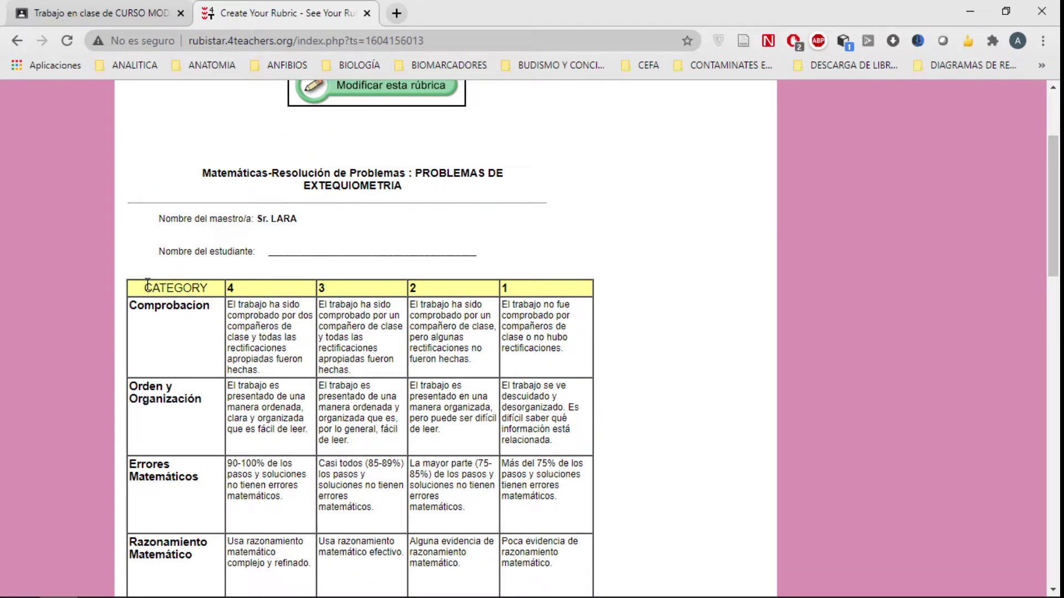
{"action": "left_click_drag", "start_coordinate": [147, 285], "coordinate": [539, 392]}
{"action": "scroll", "coordinate": [632, 351], "scroll_direction": "down", "scroll_amount": 7}
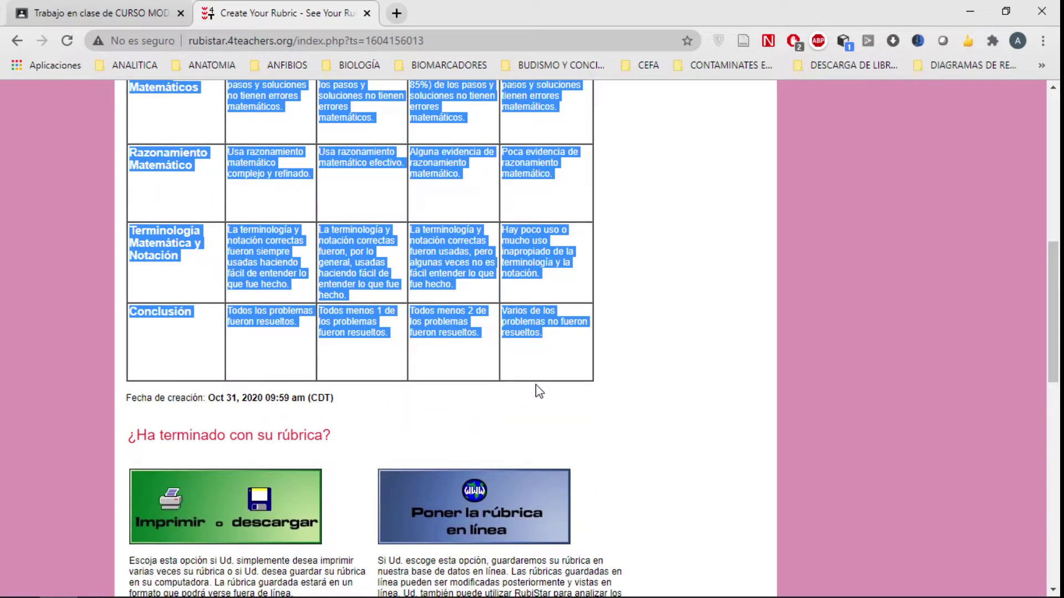
{"action": "right_click", "coordinate": [534, 330]}
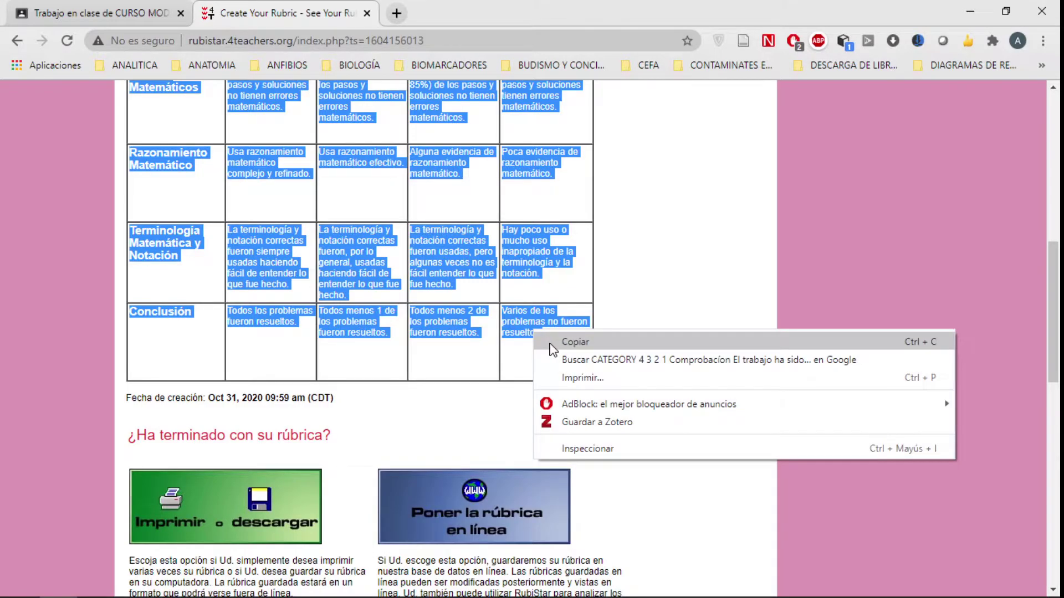
{"action": "left_click", "coordinate": [551, 344]}
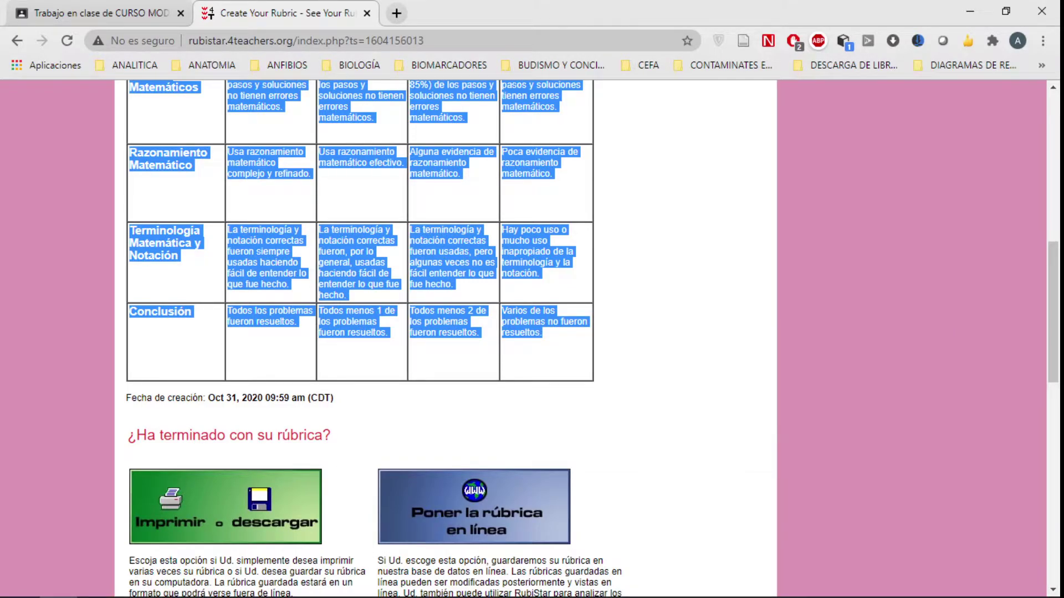
{"action": "left_click", "coordinate": [235, 521]}
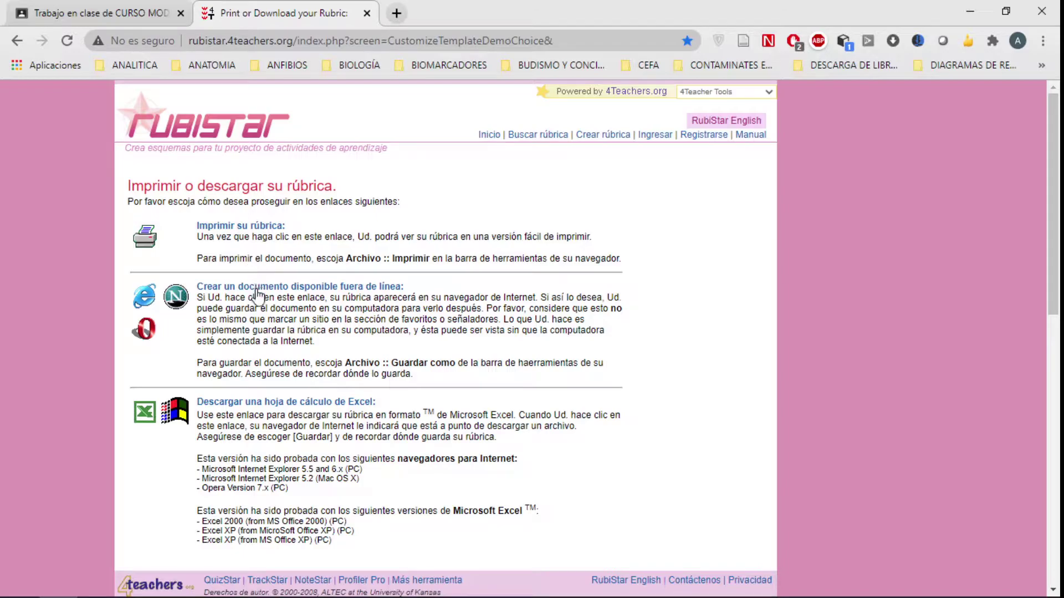
{"action": "left_click", "coordinate": [278, 406]}
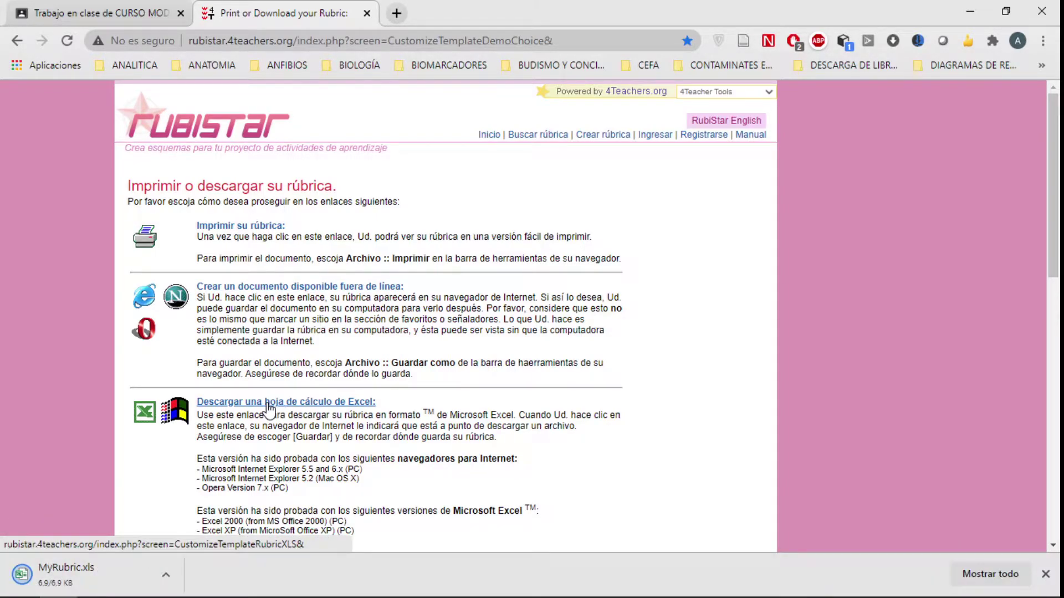
Step: Open the downloaded MyRubric.xls in Excel and maximise its window
{"action": "left_click", "coordinate": [58, 589]}
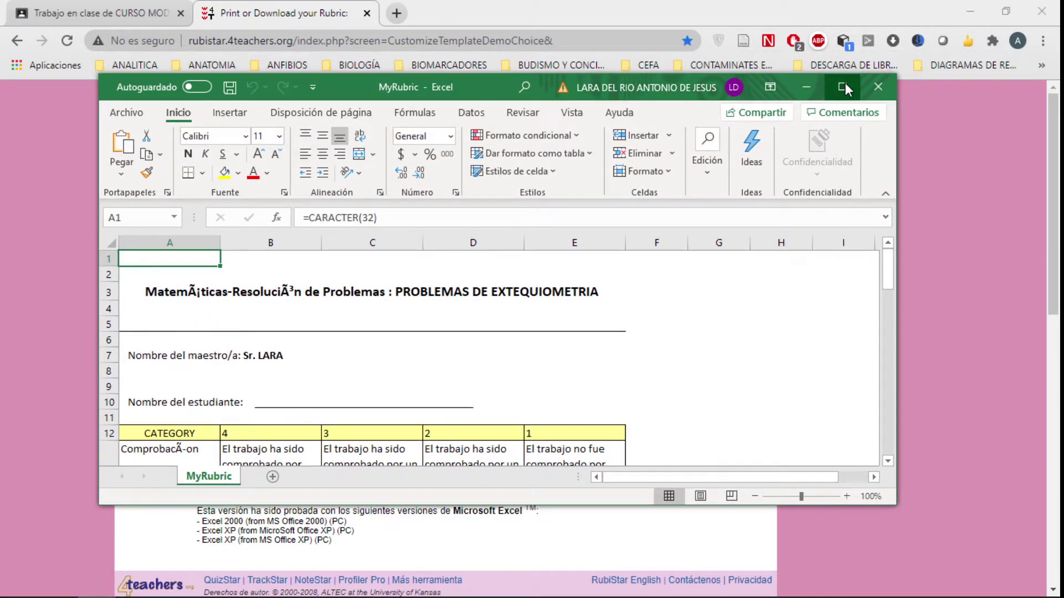
{"action": "left_click", "coordinate": [846, 83]}
Step: Add a new blank sheet Hoja1 and paste the copied rubric table at A1
{"action": "scroll", "coordinate": [610, 299], "scroll_direction": "down", "scroll_amount": 3}
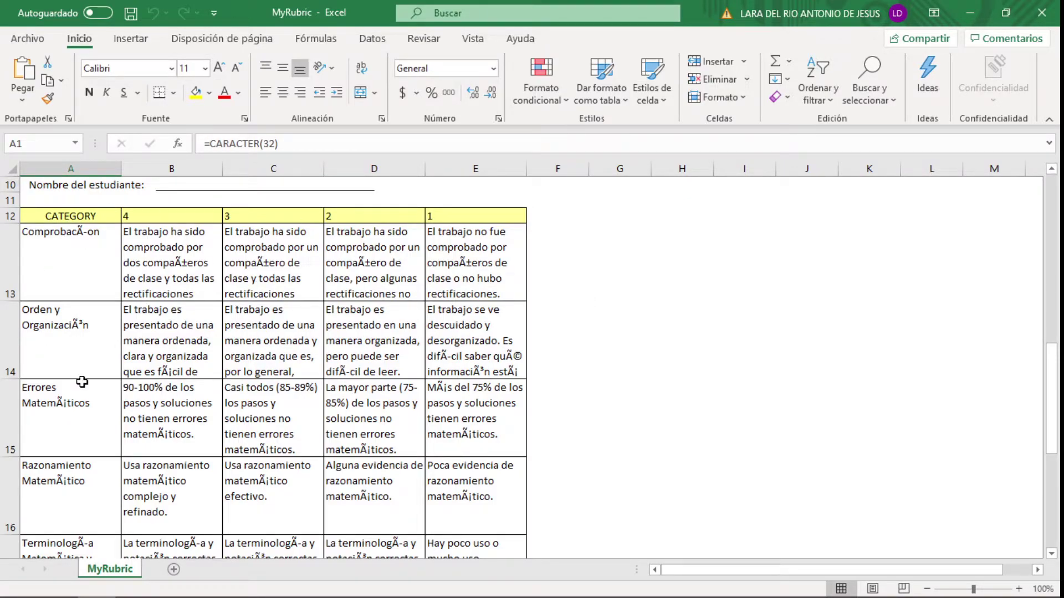
{"action": "scroll", "coordinate": [331, 332], "scroll_direction": "down", "scroll_amount": 2}
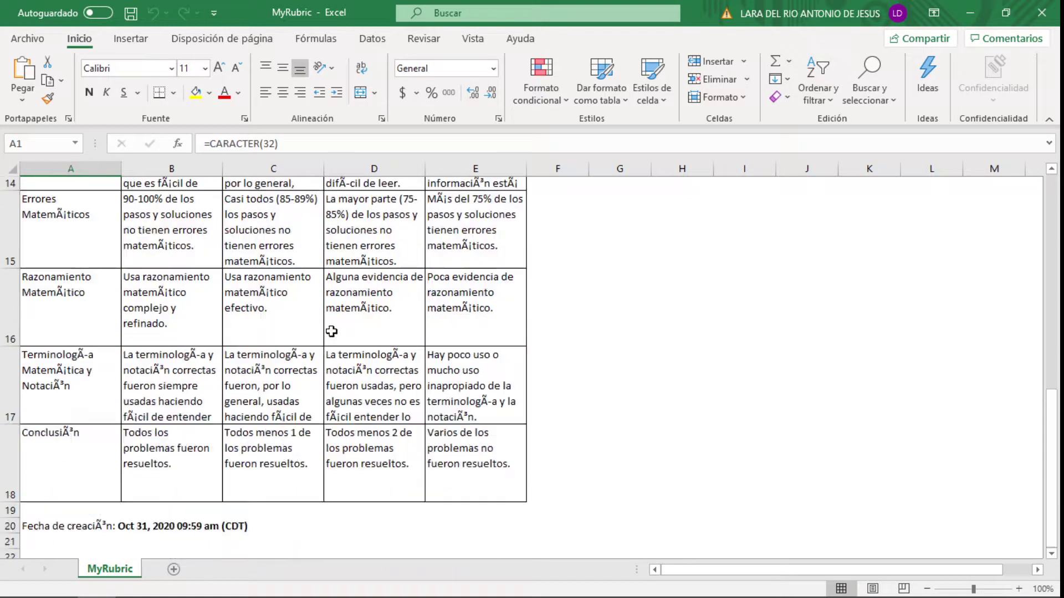
{"action": "scroll", "coordinate": [331, 331], "scroll_direction": "down", "scroll_amount": 2}
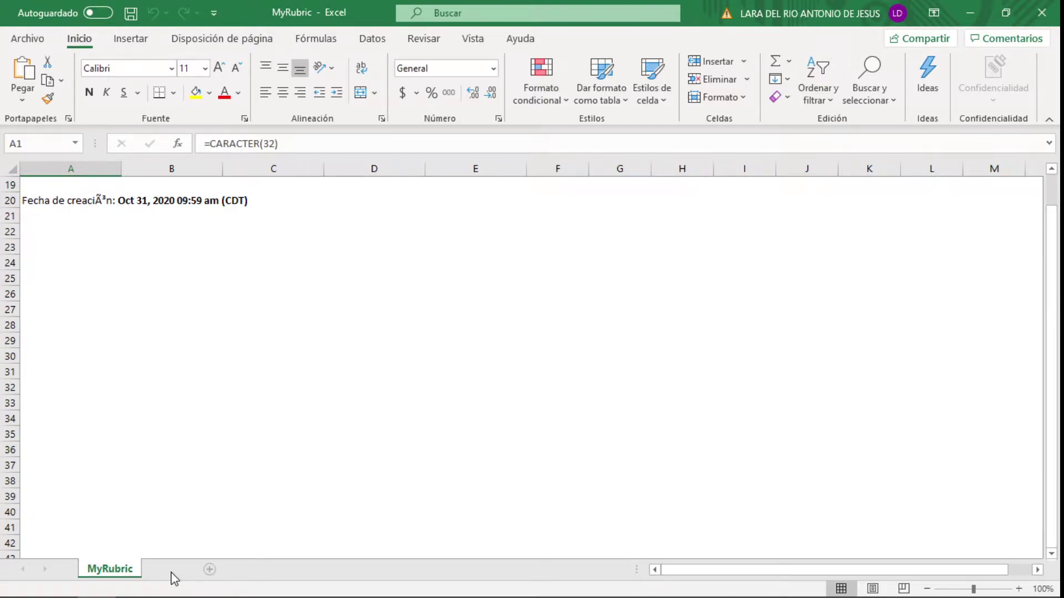
{"action": "key", "text": "shift+F11"}
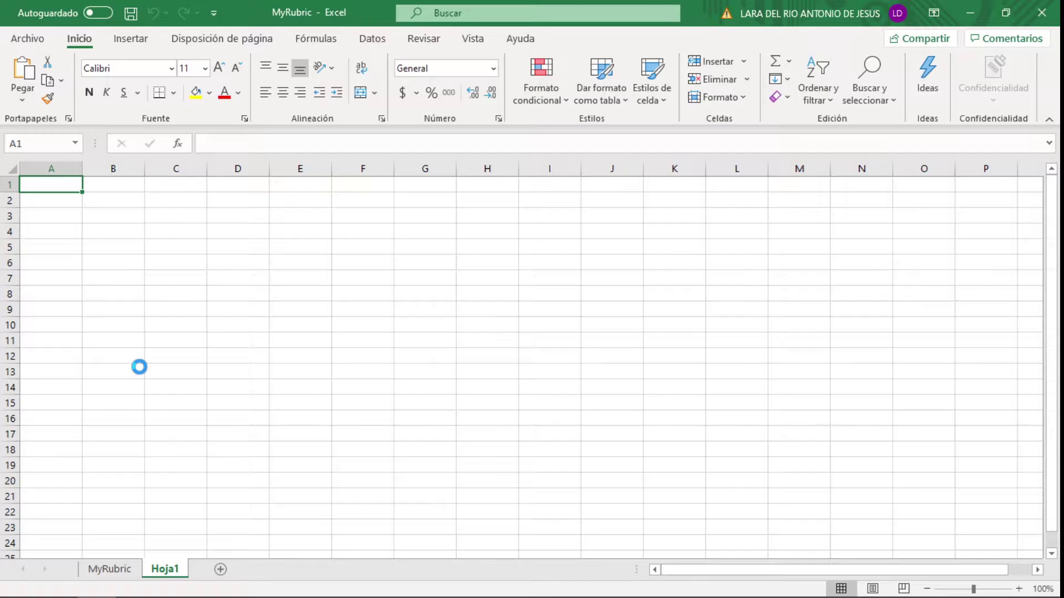
{"action": "key", "text": "ctrl+v"}
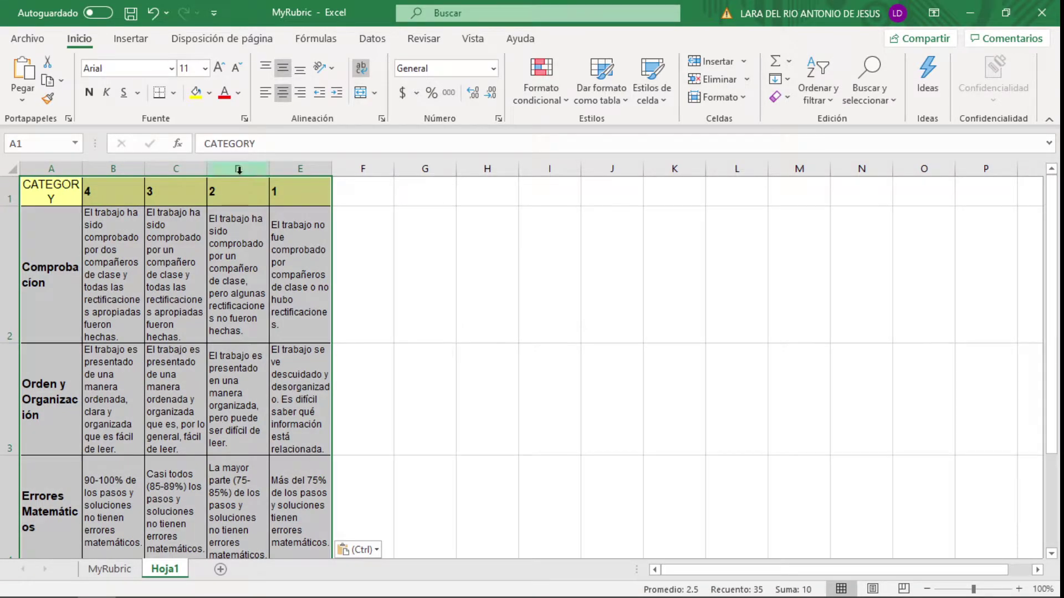
Step: Widen columns A to E so CATEGORY fits and the level descriptions wrap less
{"action": "scroll", "coordinate": [357, 404], "scroll_direction": "down", "scroll_amount": 3}
{"action": "scroll", "coordinate": [356, 404], "scroll_direction": "up", "scroll_amount": 3}
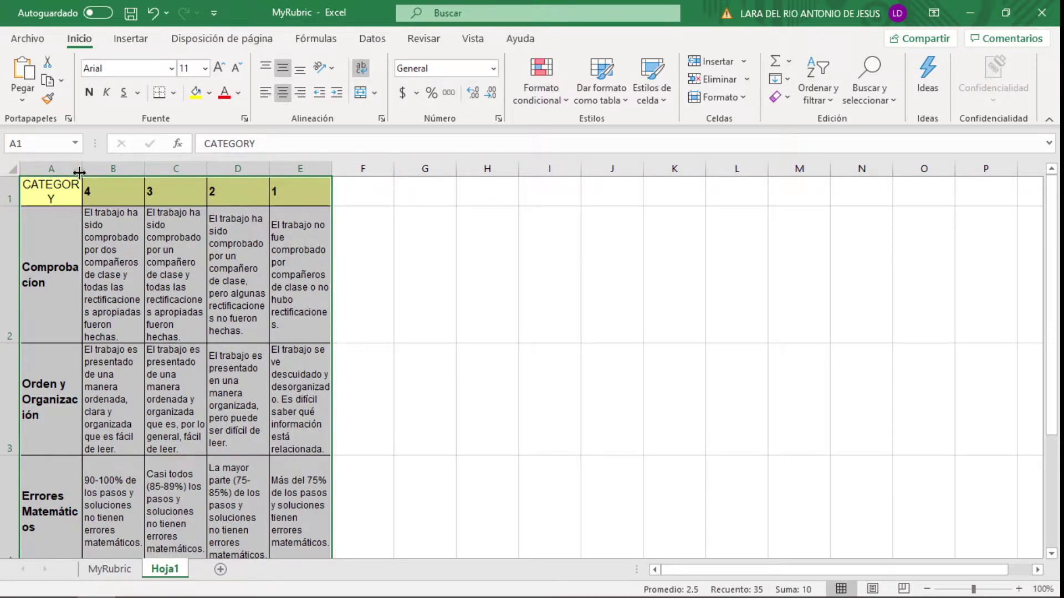
{"action": "left_click_drag", "start_coordinate": [82, 174], "coordinate": [101, 173]}
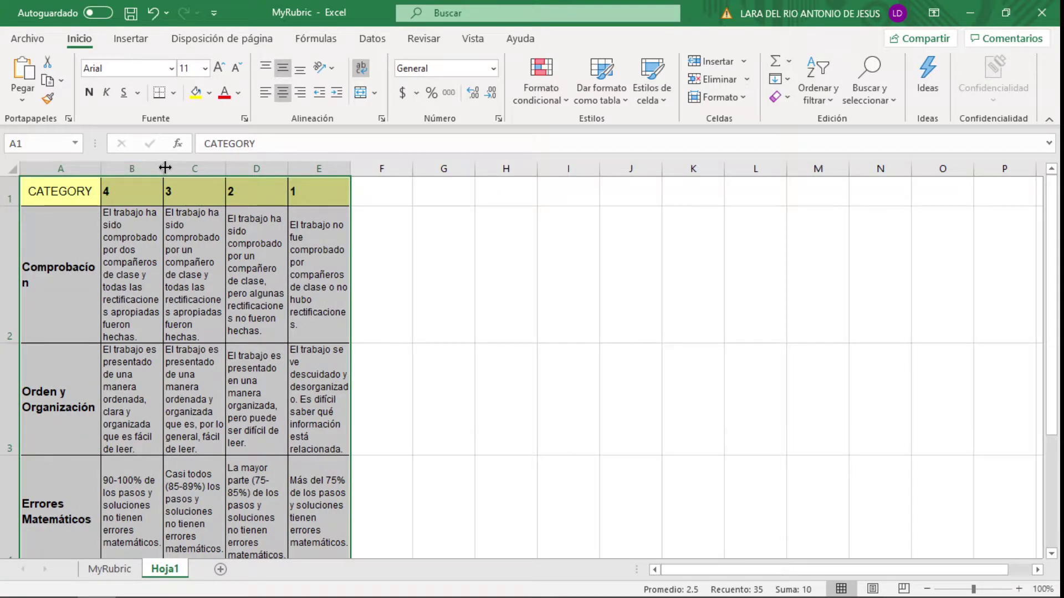
{"action": "left_click_drag", "start_coordinate": [164, 166], "coordinate": [279, 165]}
{"action": "left_click_drag", "start_coordinate": [404, 166], "coordinate": [443, 175]}
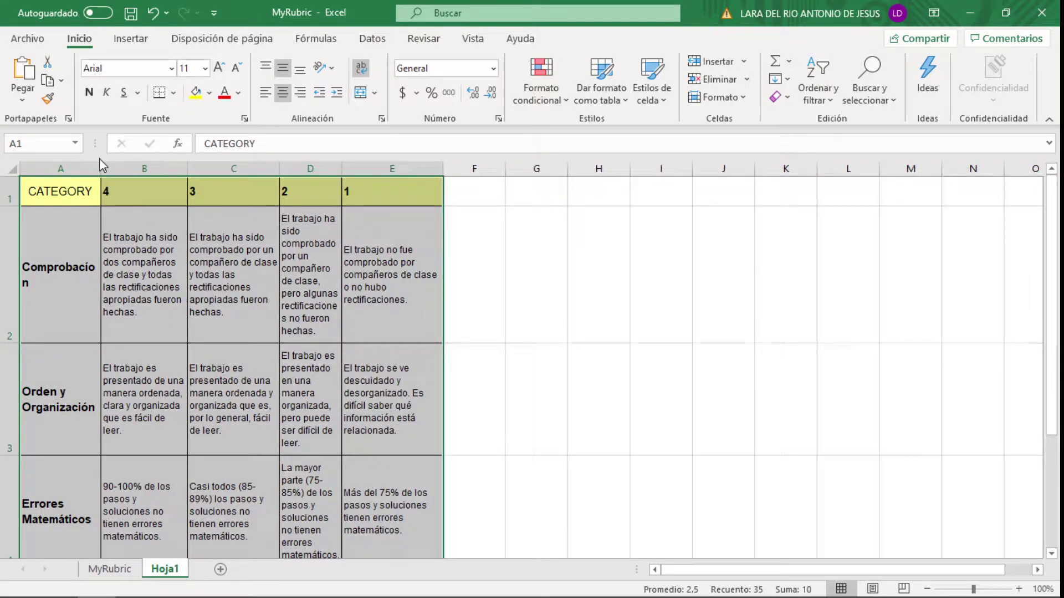
{"action": "left_click_drag", "start_coordinate": [99, 166], "coordinate": [124, 167]}
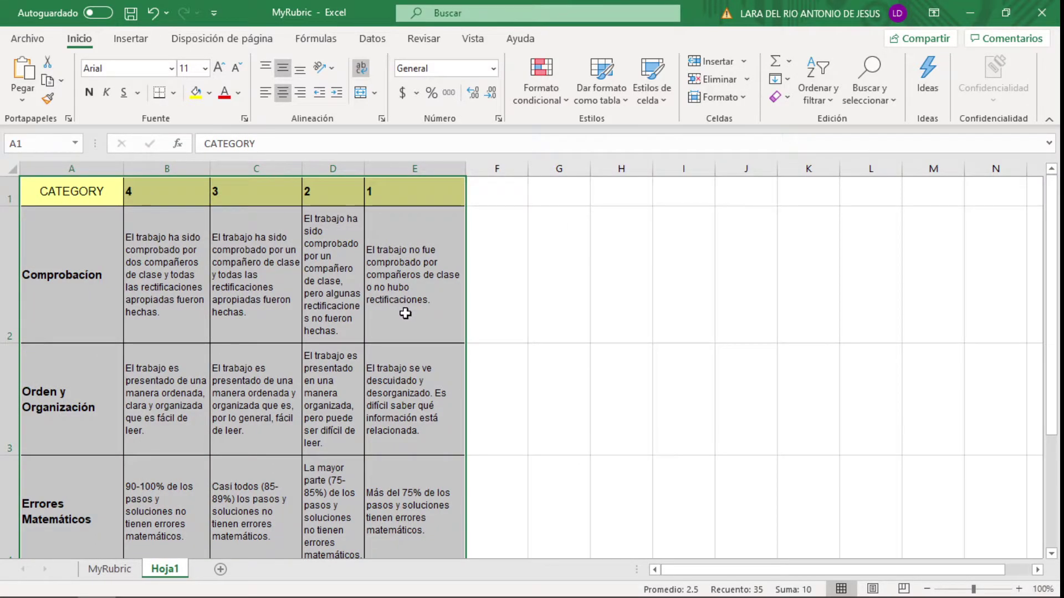
Step: Scroll through Hoja1's rubric rows down to Conclusión, then minimize Excel to return to Chrome
{"action": "scroll", "coordinate": [426, 326], "scroll_direction": "down", "scroll_amount": 2}
{"action": "scroll", "coordinate": [429, 329], "scroll_direction": "up", "scroll_amount": 2}
{"action": "scroll", "coordinate": [111, 371], "scroll_direction": "down", "scroll_amount": 1}
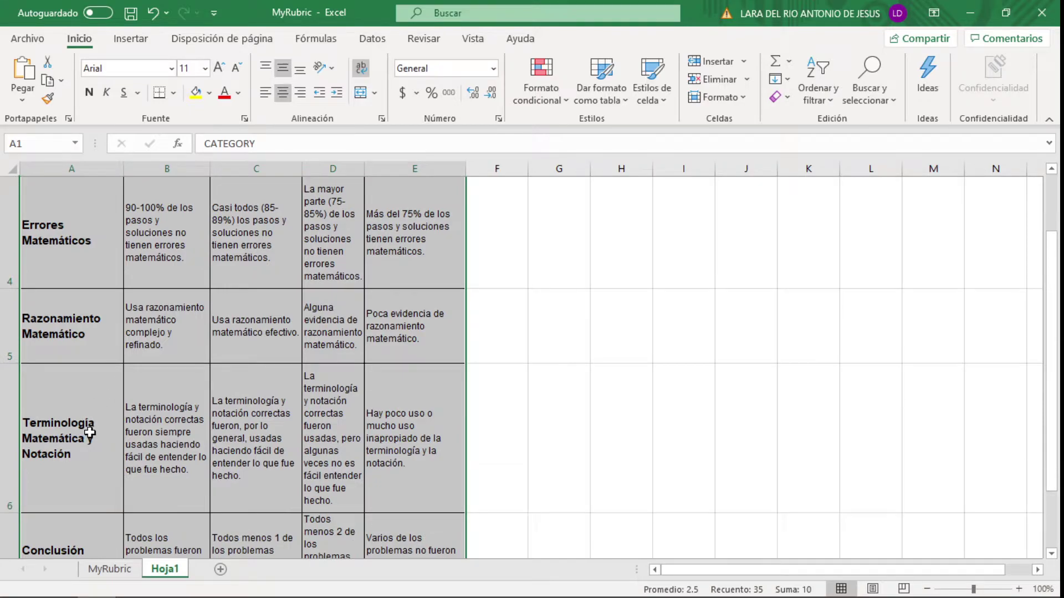
{"action": "scroll", "coordinate": [90, 433], "scroll_direction": "up", "scroll_amount": 1}
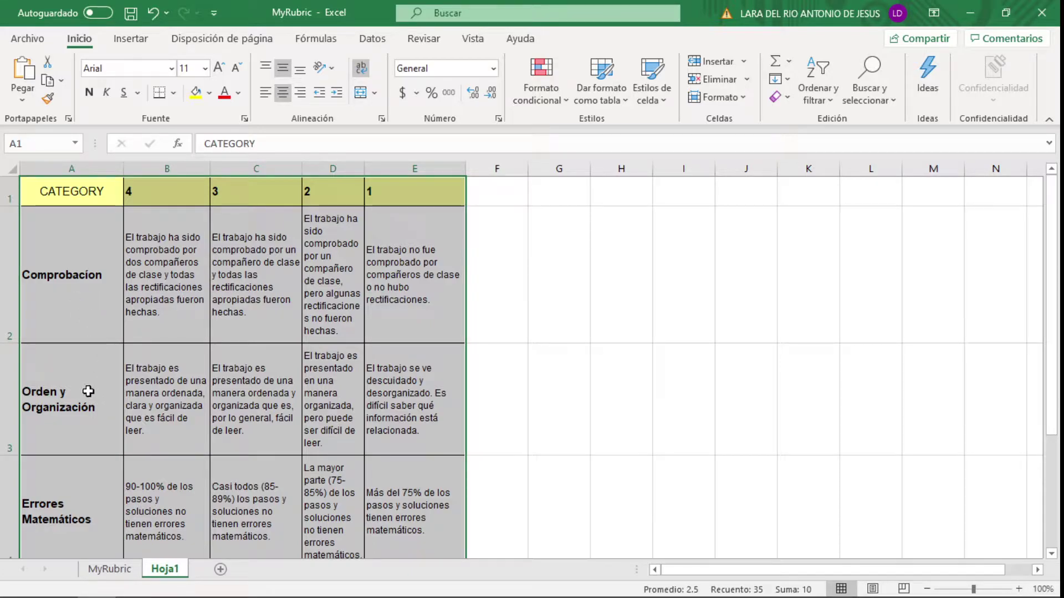
{"action": "scroll", "coordinate": [80, 358], "scroll_direction": "down", "scroll_amount": 1}
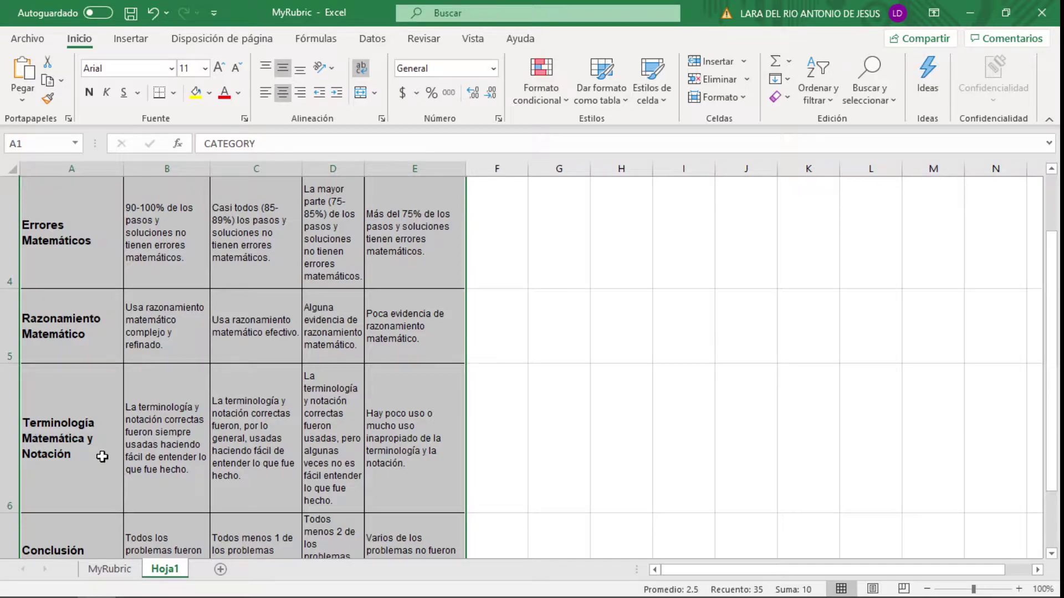
{"action": "scroll", "coordinate": [111, 433], "scroll_direction": "down", "scroll_amount": 3}
{"action": "scroll", "coordinate": [113, 408], "scroll_direction": "up", "scroll_amount": 3}
{"action": "scroll", "coordinate": [114, 407], "scroll_direction": "up", "scroll_amount": 4}
{"action": "scroll", "coordinate": [165, 501], "scroll_direction": "down", "scroll_amount": 2}
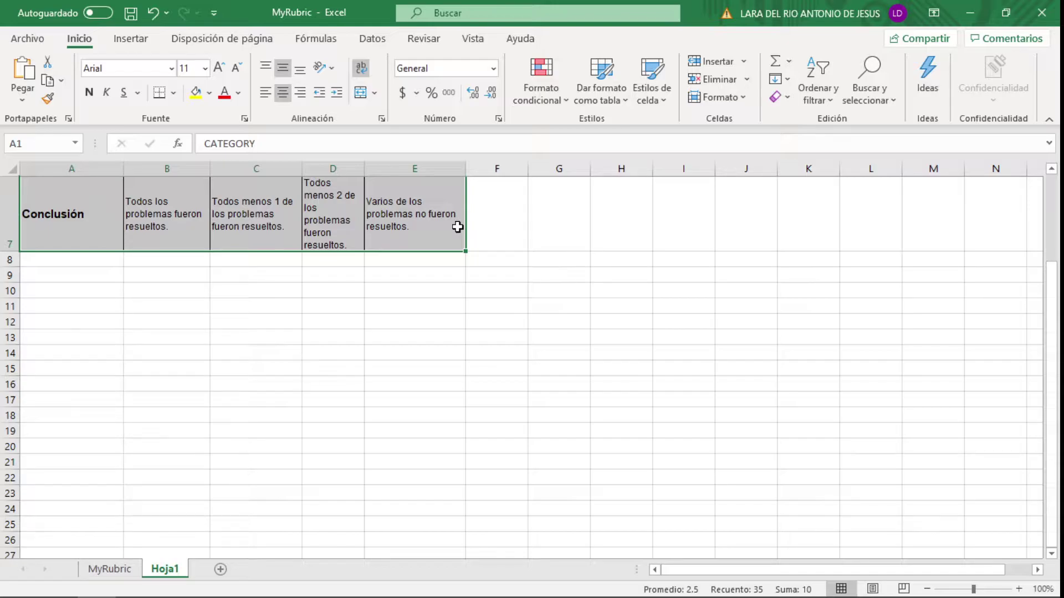
{"action": "scroll", "coordinate": [458, 314], "scroll_direction": "up", "scroll_amount": 2}
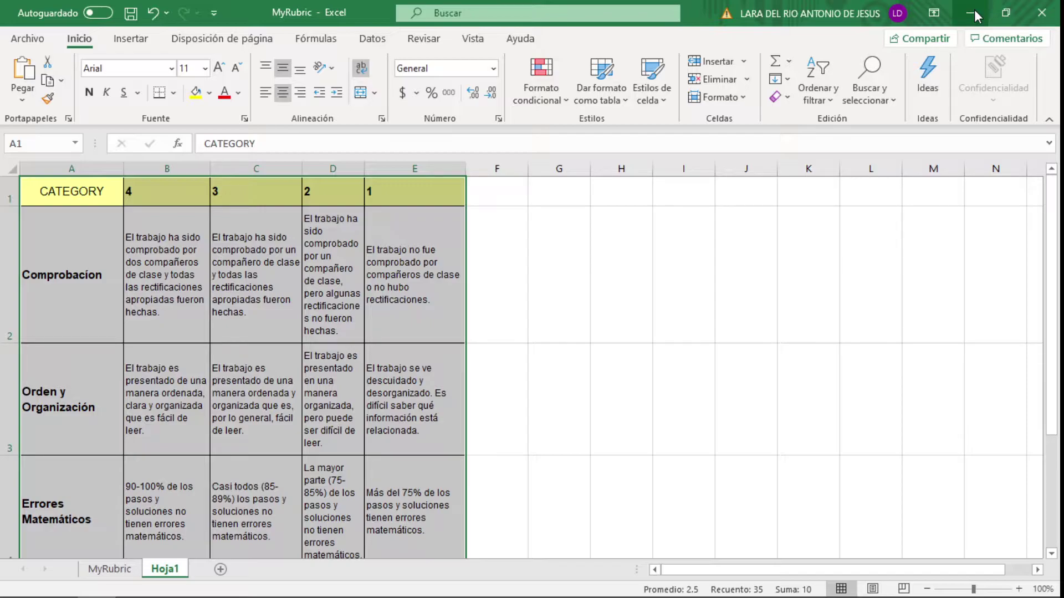
{"action": "left_click", "coordinate": [974, 11]}
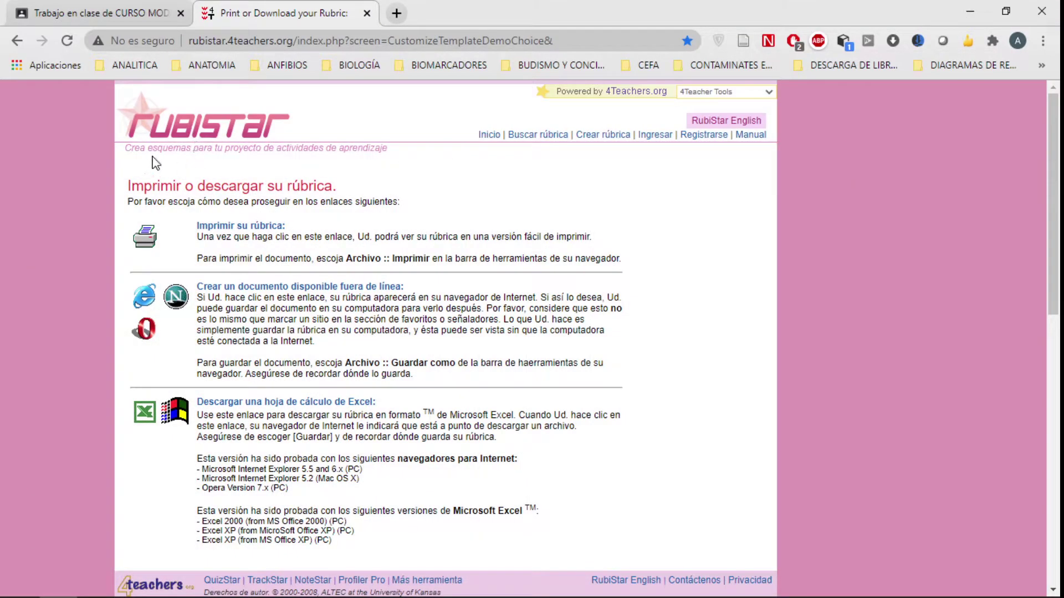
Step: Go to Crear rúbrica's template list and pick the Haciendo un Folleto template
{"action": "left_click", "coordinate": [608, 134]}
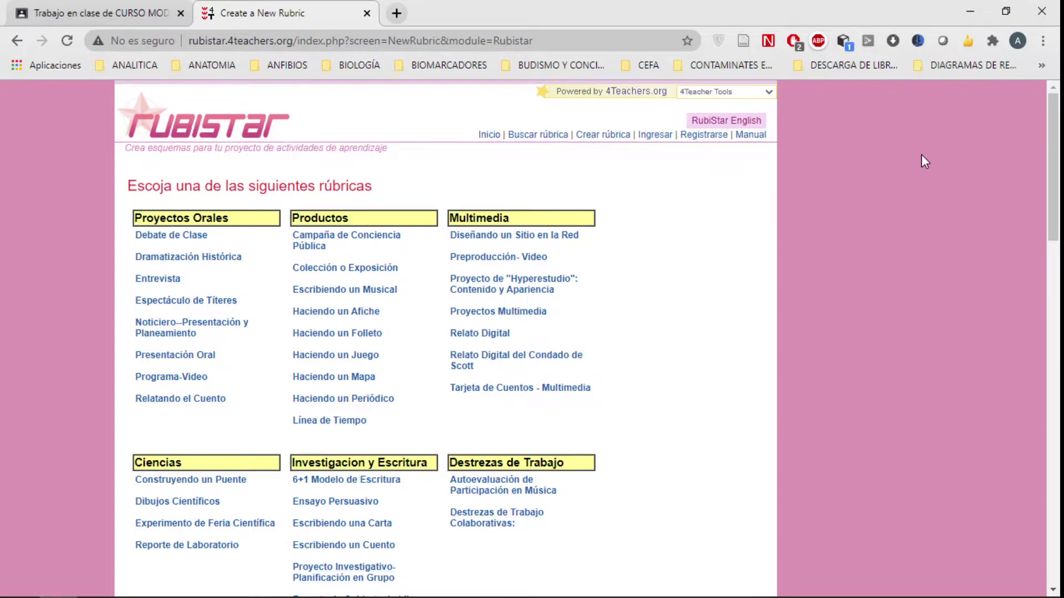
{"action": "left_click", "coordinate": [359, 336]}
Step: Look over the Haciendo un Folleto category choices, then return to the template list
{"action": "scroll", "coordinate": [335, 305], "scroll_direction": "down", "scroll_amount": 1}
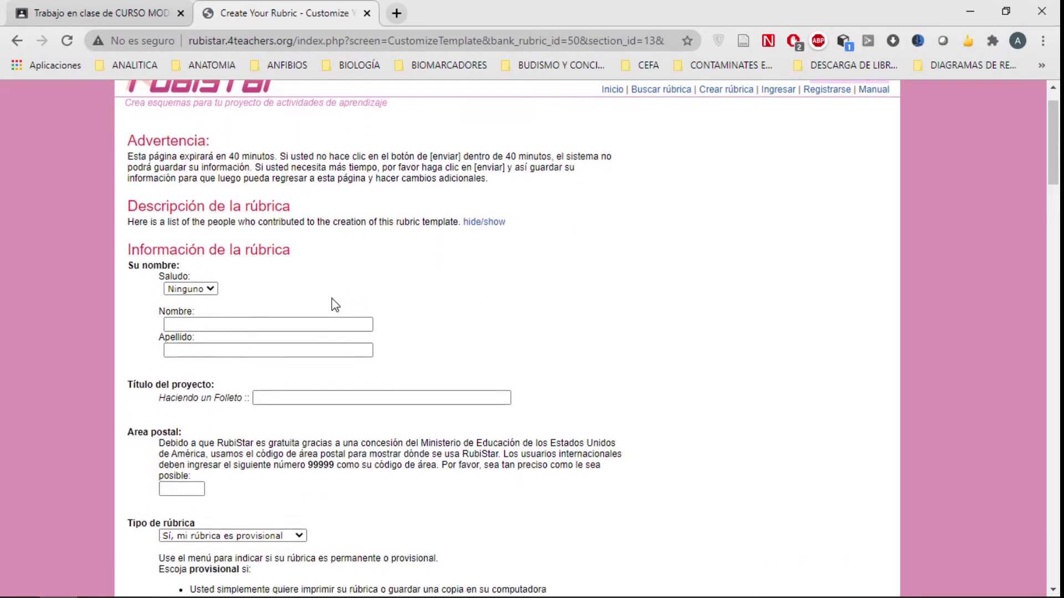
{"action": "scroll", "coordinate": [335, 305], "scroll_direction": "down", "scroll_amount": 10}
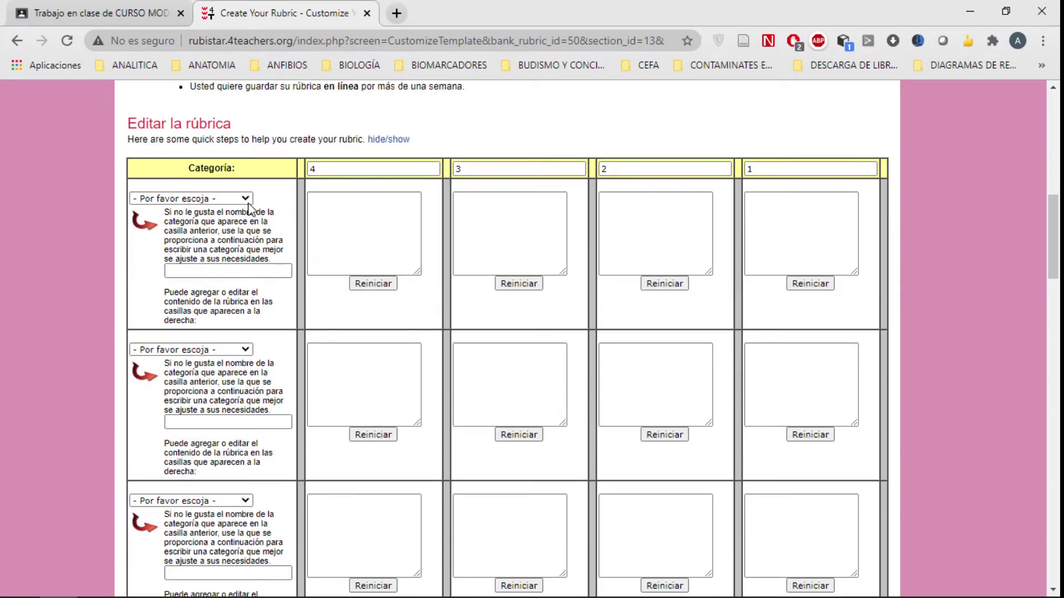
{"action": "left_click", "coordinate": [245, 199]}
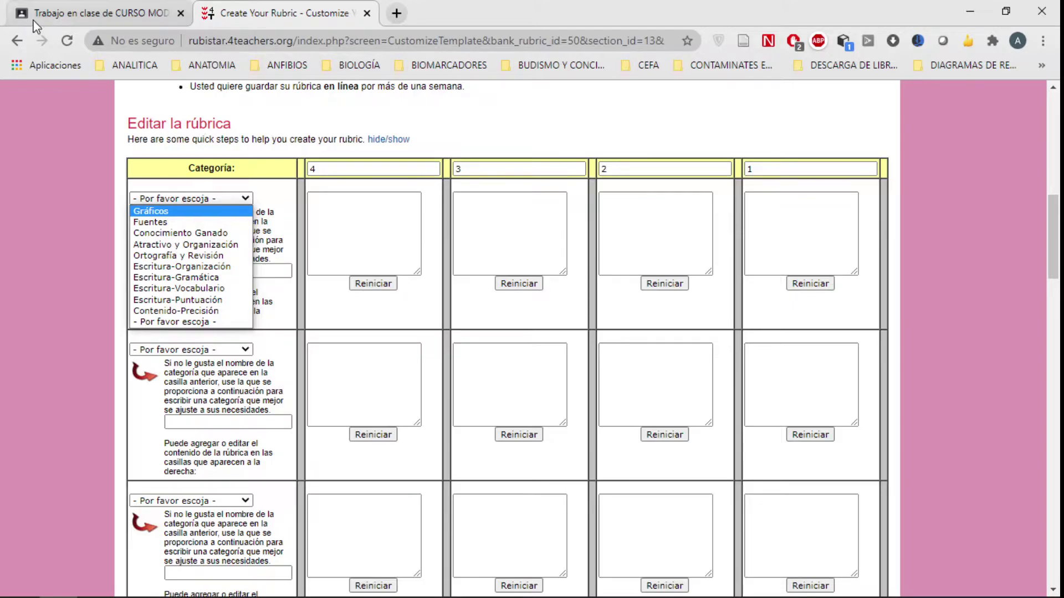
{"action": "left_click", "coordinate": [12, 46]}
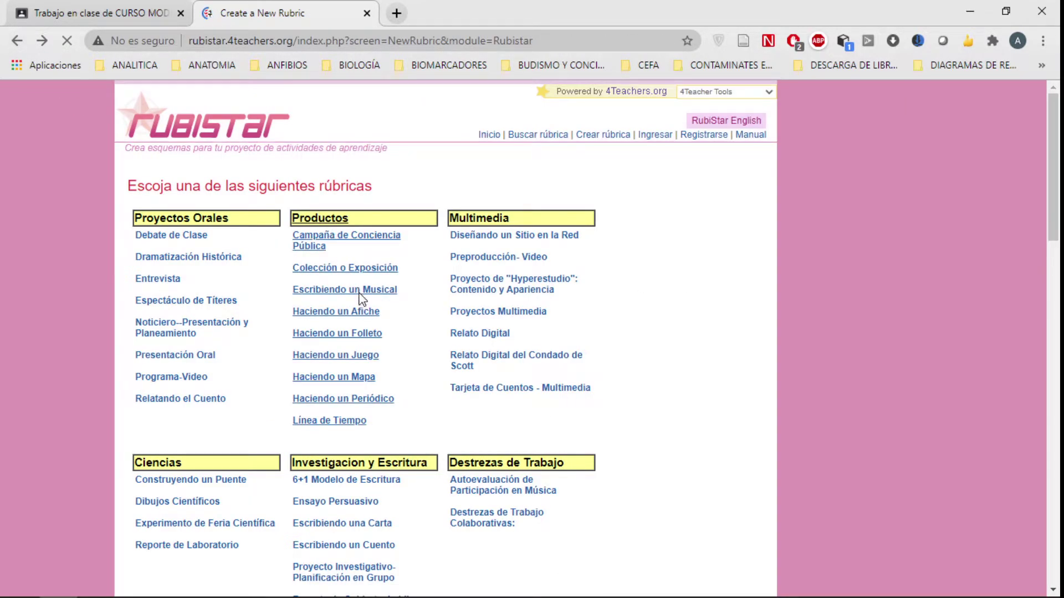
Step: Open the Colección o Exposición template and set the first category to Participación
{"action": "left_click", "coordinate": [358, 268]}
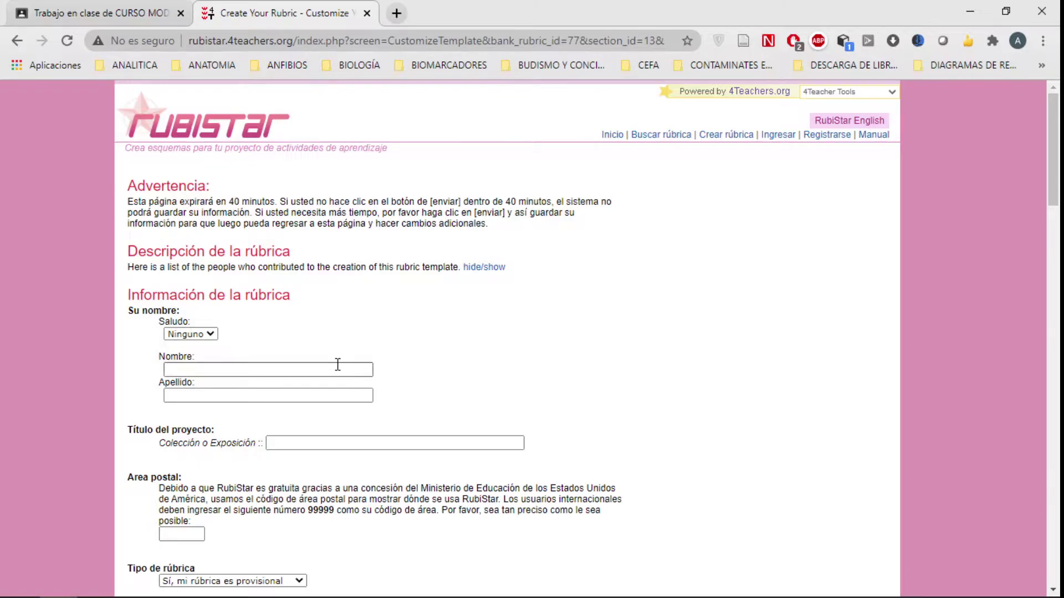
{"action": "left_click", "coordinate": [335, 396]}
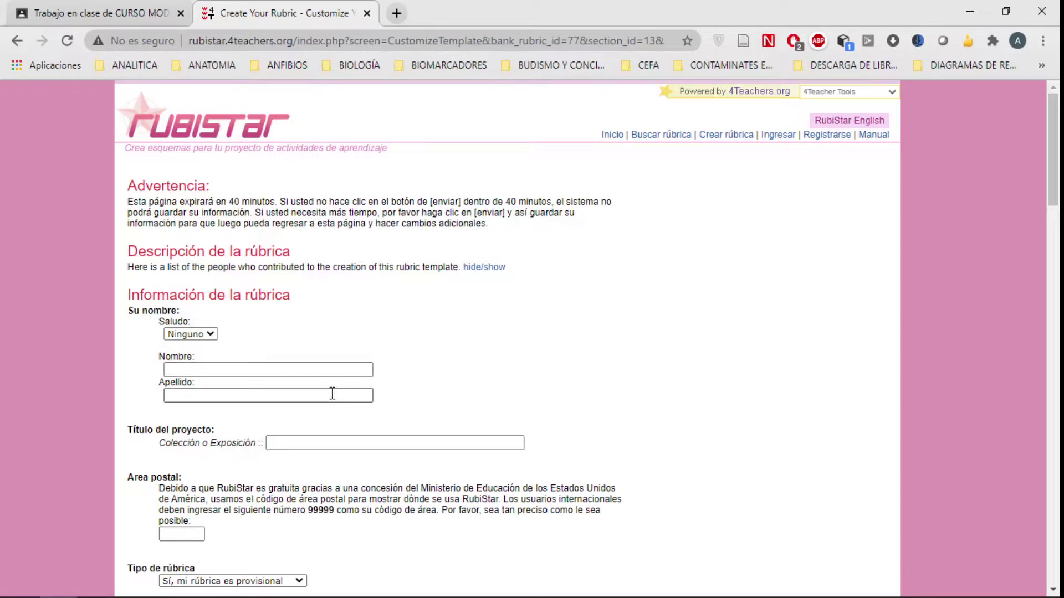
{"action": "scroll", "coordinate": [332, 394], "scroll_direction": "down", "scroll_amount": 8}
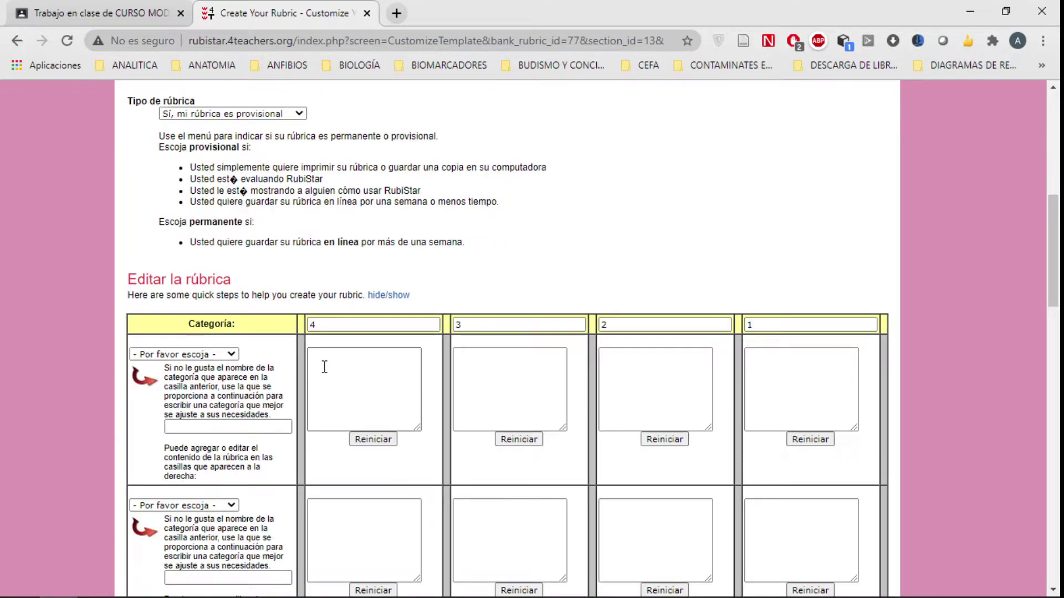
{"action": "left_click", "coordinate": [233, 355]}
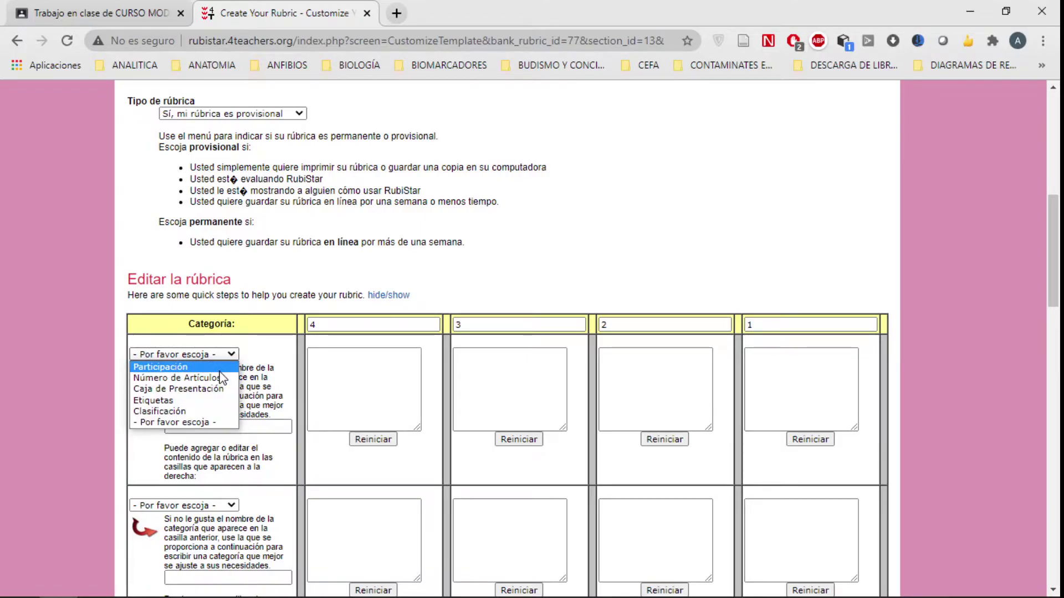
{"action": "left_click", "coordinate": [221, 368]}
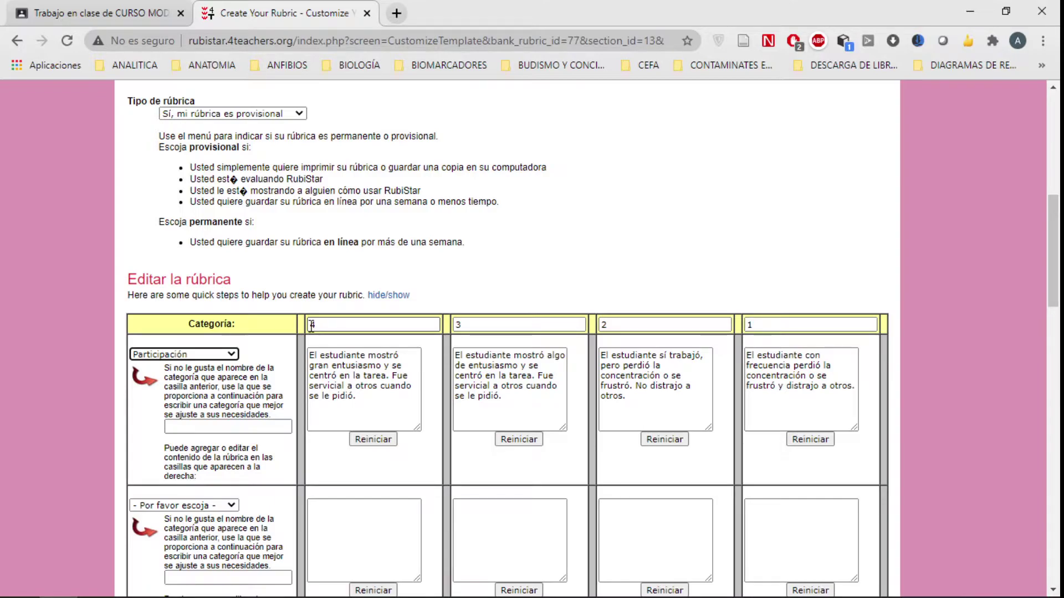
{"action": "double_click", "coordinate": [312, 326]}
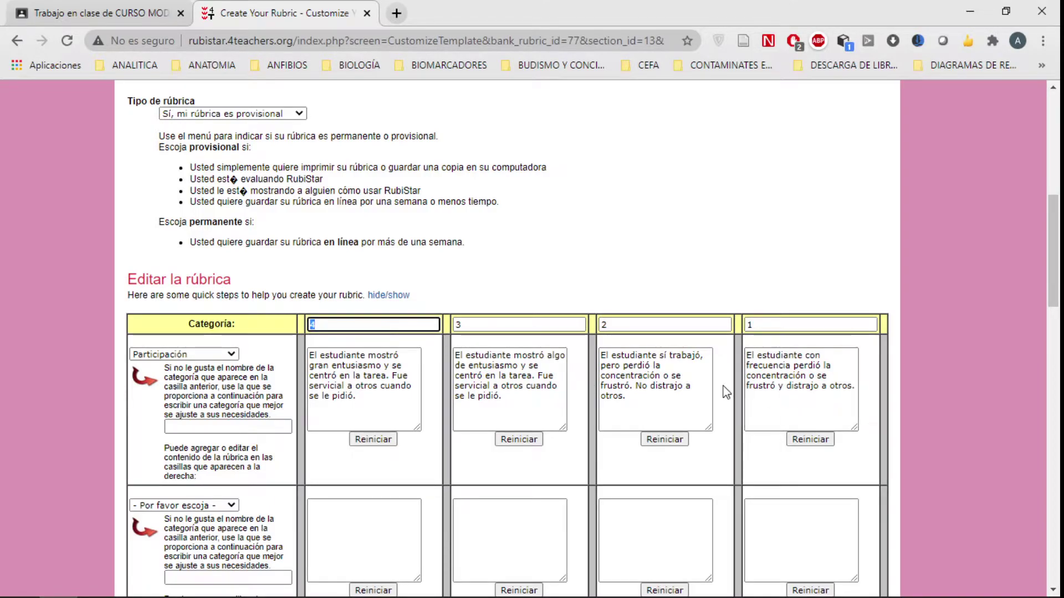
{"action": "scroll", "coordinate": [385, 356], "scroll_direction": "down", "scroll_amount": 3}
{"action": "scroll", "coordinate": [391, 374], "scroll_direction": "down", "scroll_amount": 3}
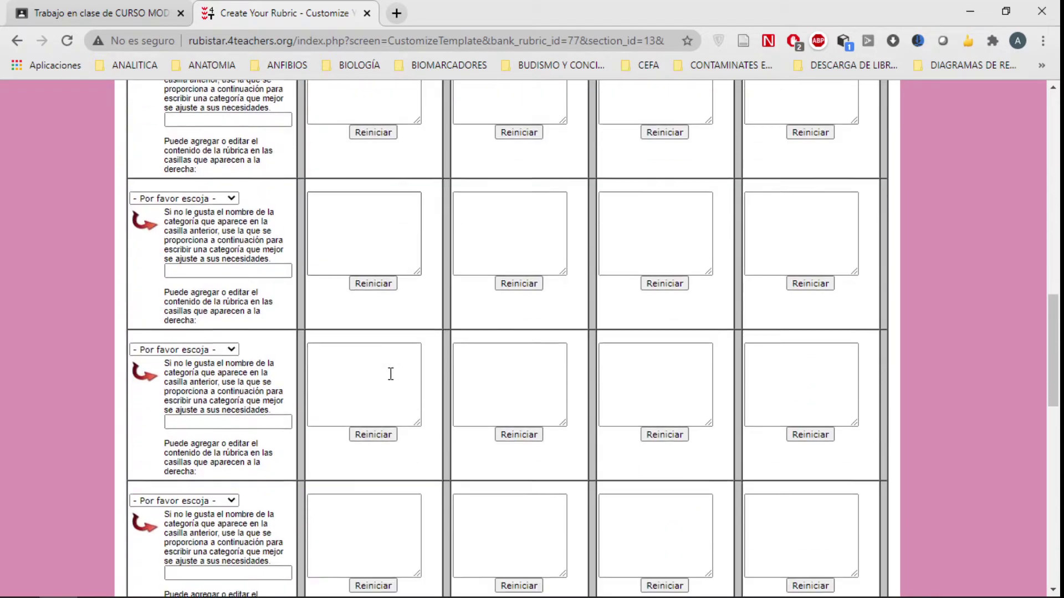
{"action": "scroll", "coordinate": [390, 374], "scroll_direction": "down", "scroll_amount": 8}
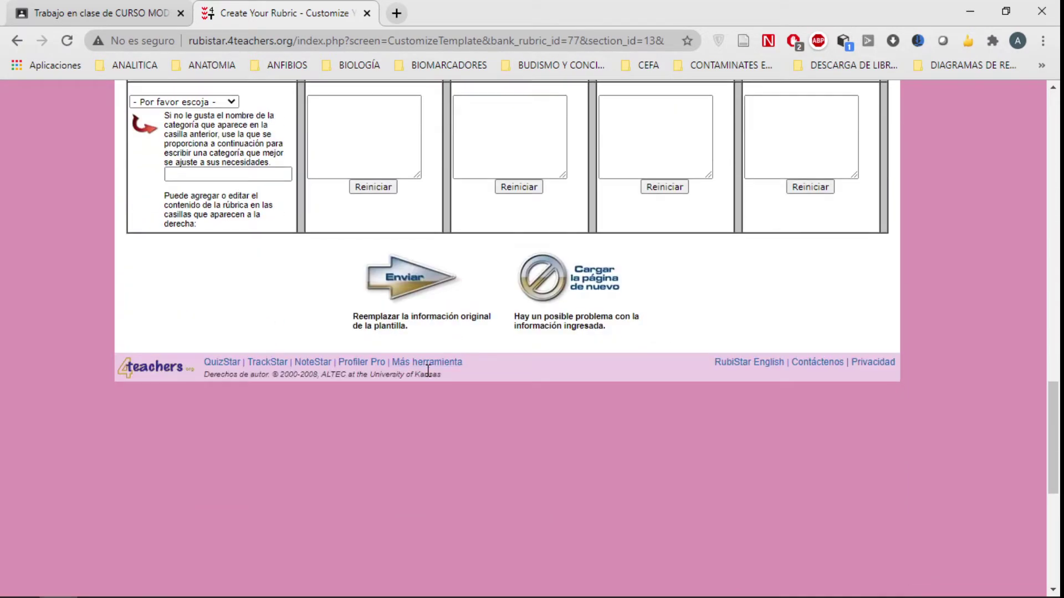
Step: Attempt a submit, dismiss the postal code warning, and set row 2's category to Participación
{"action": "left_click", "coordinate": [410, 283]}
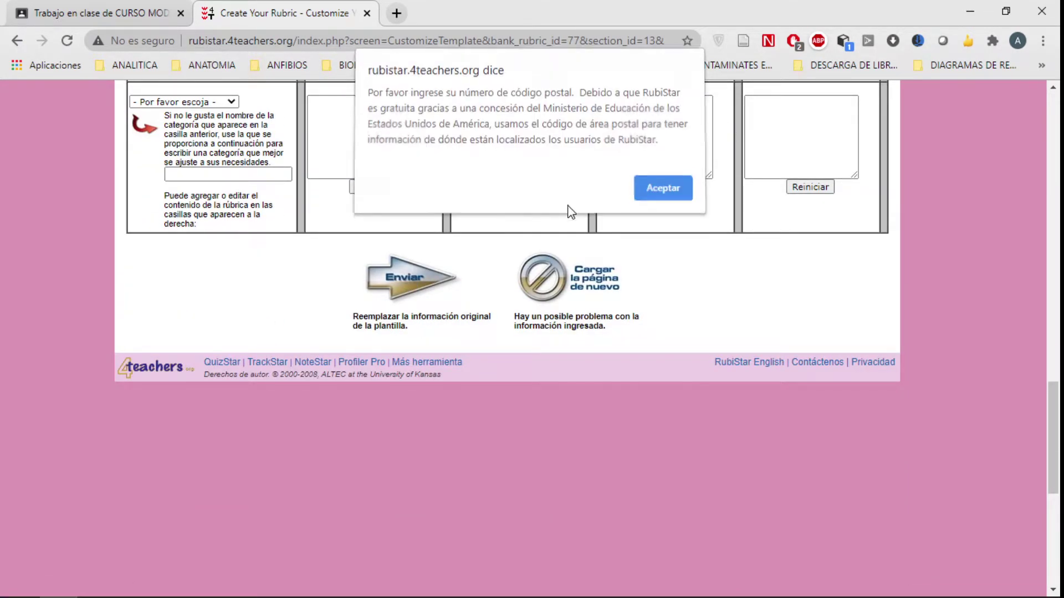
{"action": "left_click", "coordinate": [660, 187]}
{"action": "scroll", "coordinate": [241, 237], "scroll_direction": "up", "scroll_amount": 2}
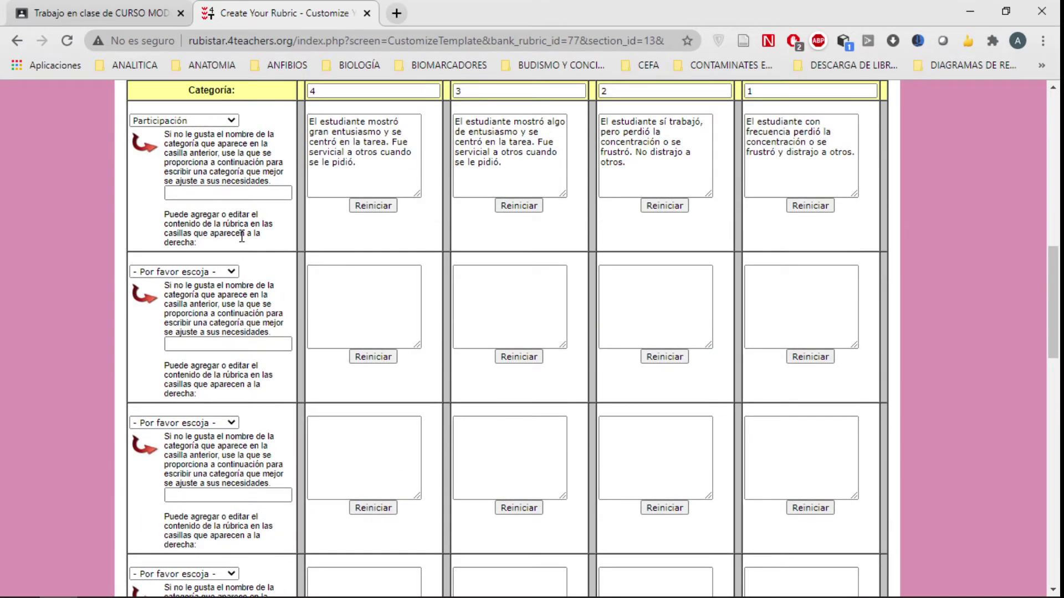
{"action": "left_click", "coordinate": [229, 272]}
{"action": "left_click", "coordinate": [212, 284]}
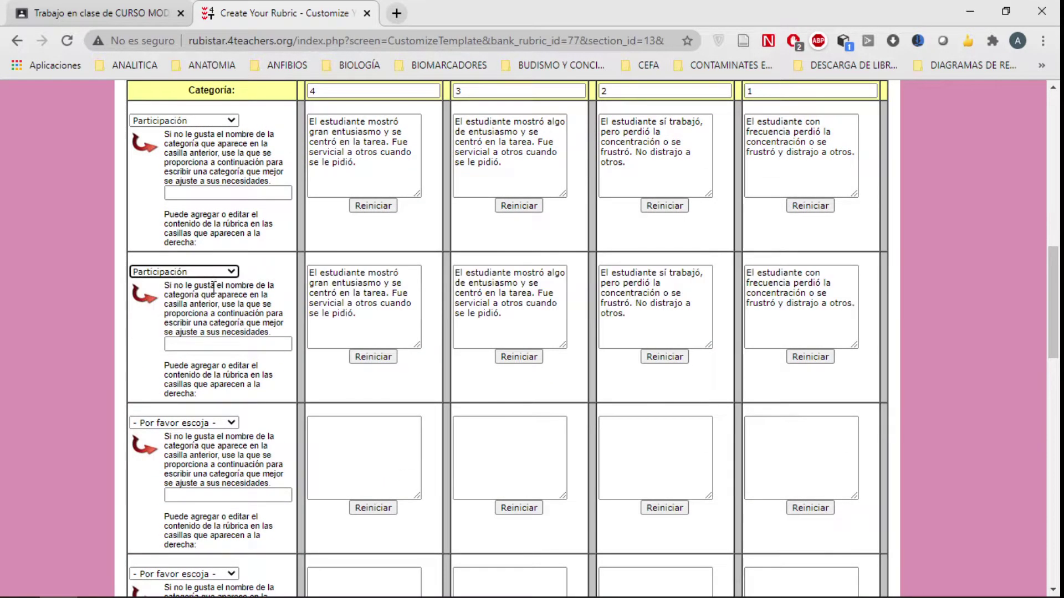
Step: Set row 3's category to Número de Artículos and resubmit, dismissing the postal code warning
{"action": "left_click", "coordinate": [226, 424]}
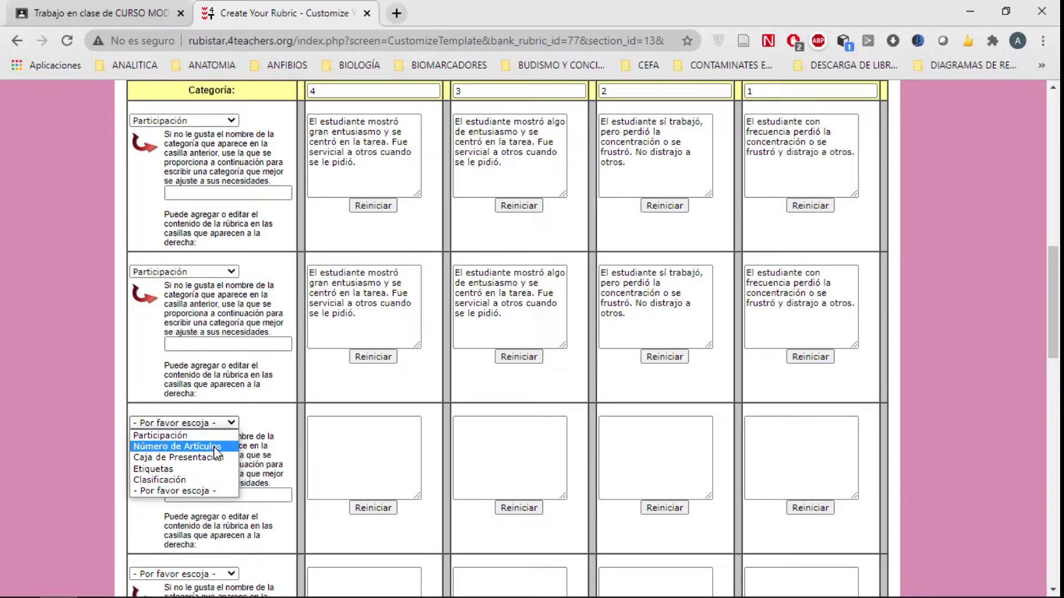
{"action": "scroll", "coordinate": [490, 407], "scroll_direction": "down", "scroll_amount": 10}
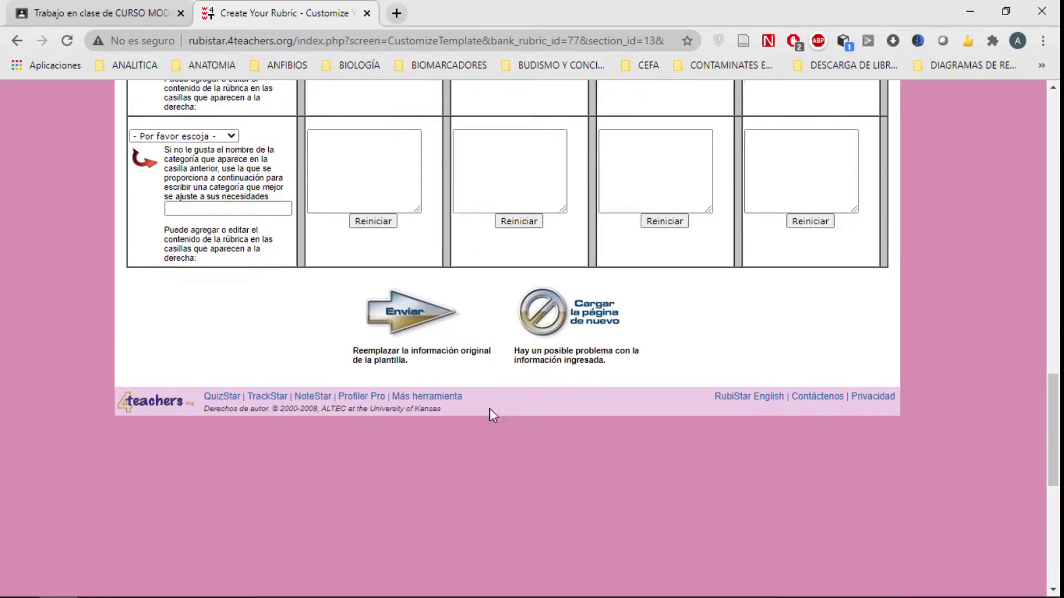
{"action": "scroll", "coordinate": [484, 407], "scroll_direction": "up", "scroll_amount": 3}
{"action": "left_click", "coordinate": [405, 438]}
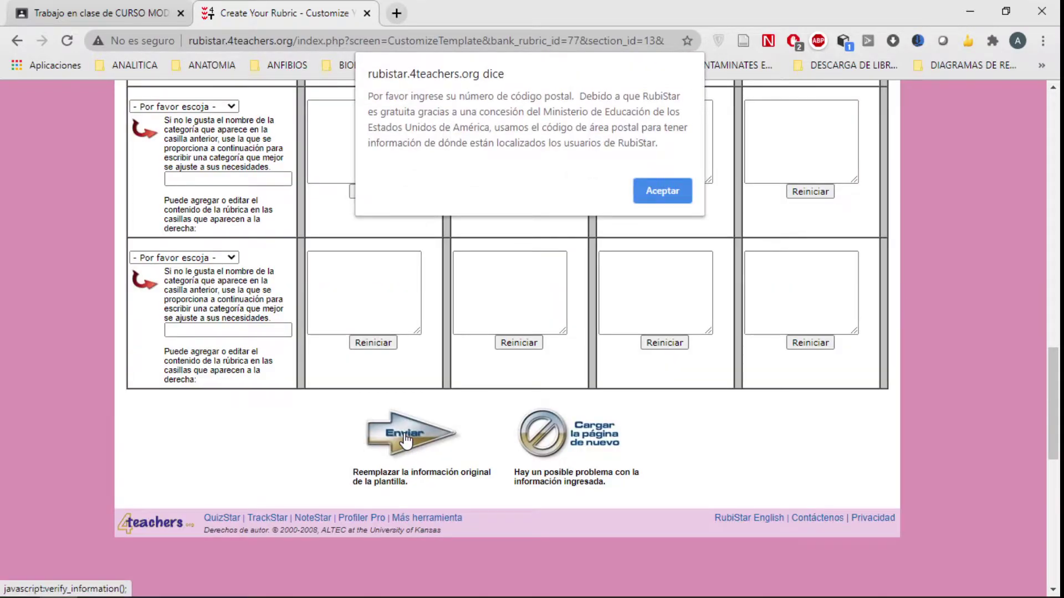
{"action": "left_click", "coordinate": [635, 190]}
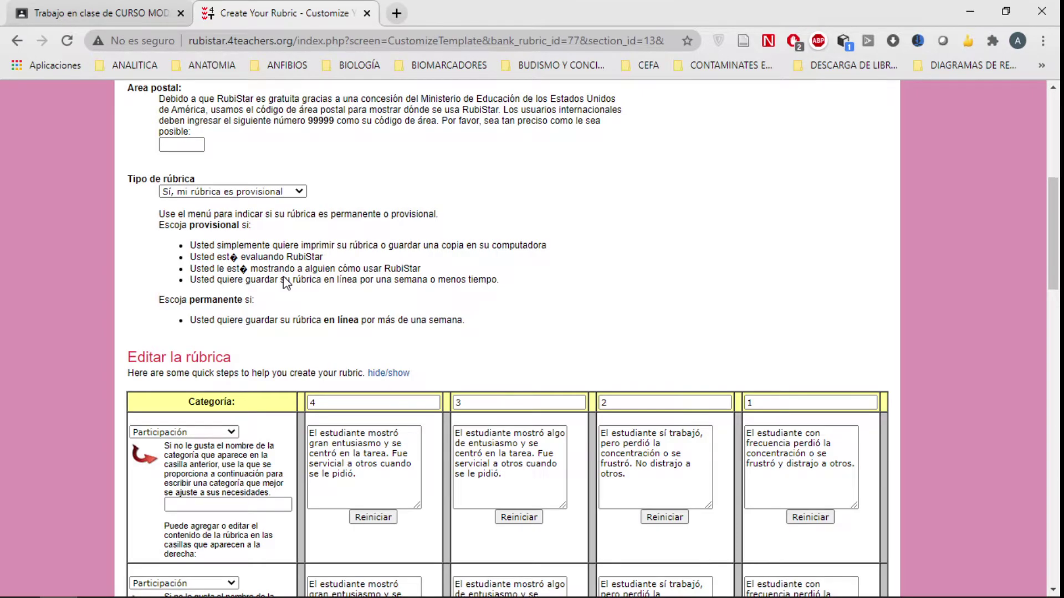
Step: Enter postal area 99999 and resubmit, dismissing the missing project title warning
{"action": "scroll", "coordinate": [286, 282], "scroll_direction": "up", "scroll_amount": 1}
{"action": "left_click", "coordinate": [186, 145]}
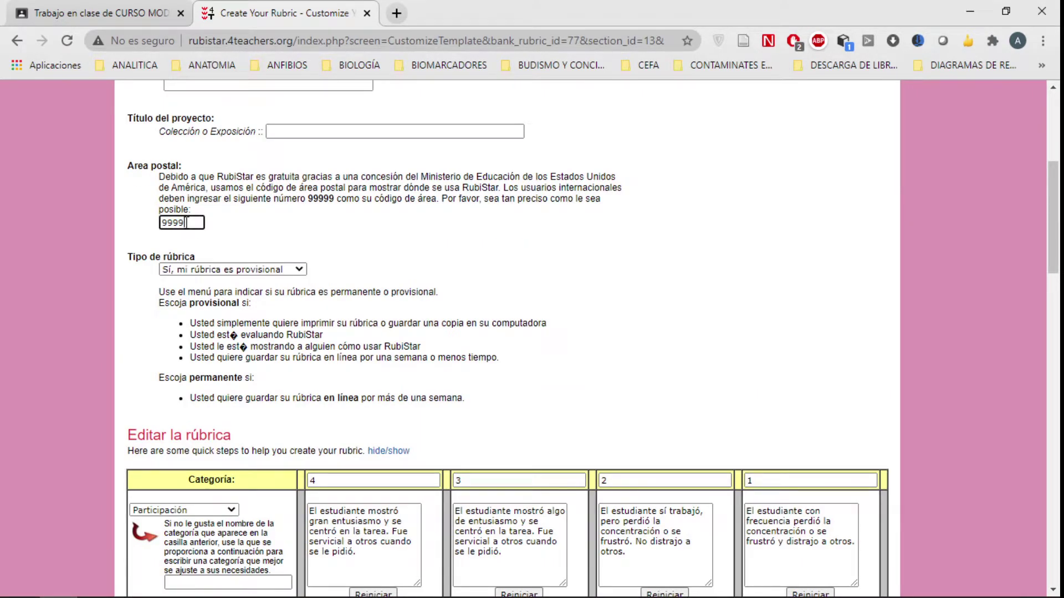
{"action": "scroll", "coordinate": [186, 232], "scroll_direction": "down", "scroll_amount": 7}
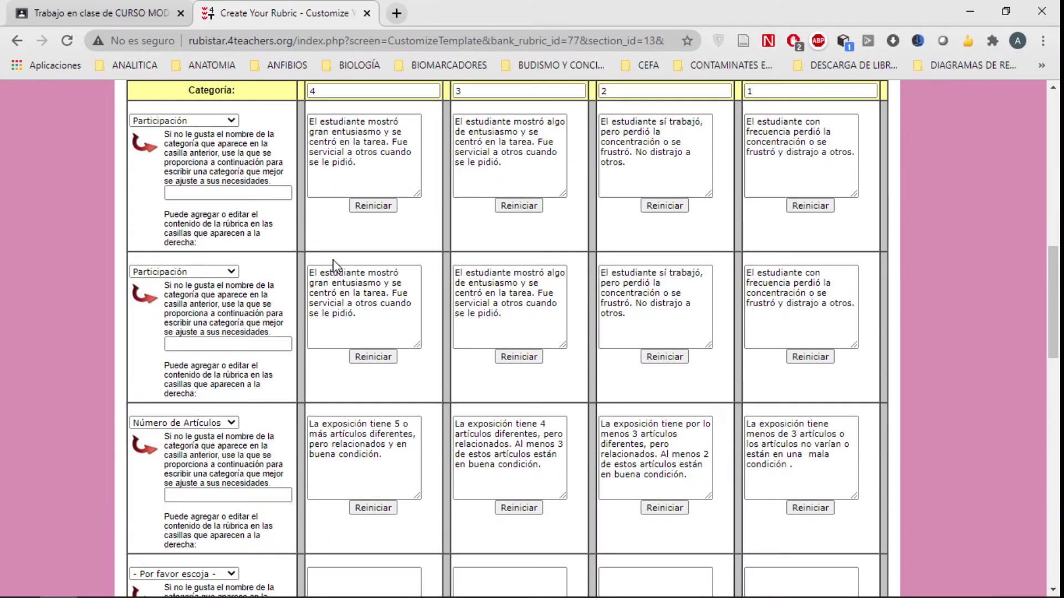
{"action": "scroll", "coordinate": [278, 249], "scroll_direction": "up", "scroll_amount": 2}
{"action": "scroll", "coordinate": [348, 280], "scroll_direction": "down", "scroll_amount": 10}
{"action": "scroll", "coordinate": [348, 279], "scroll_direction": "down", "scroll_amount": 1}
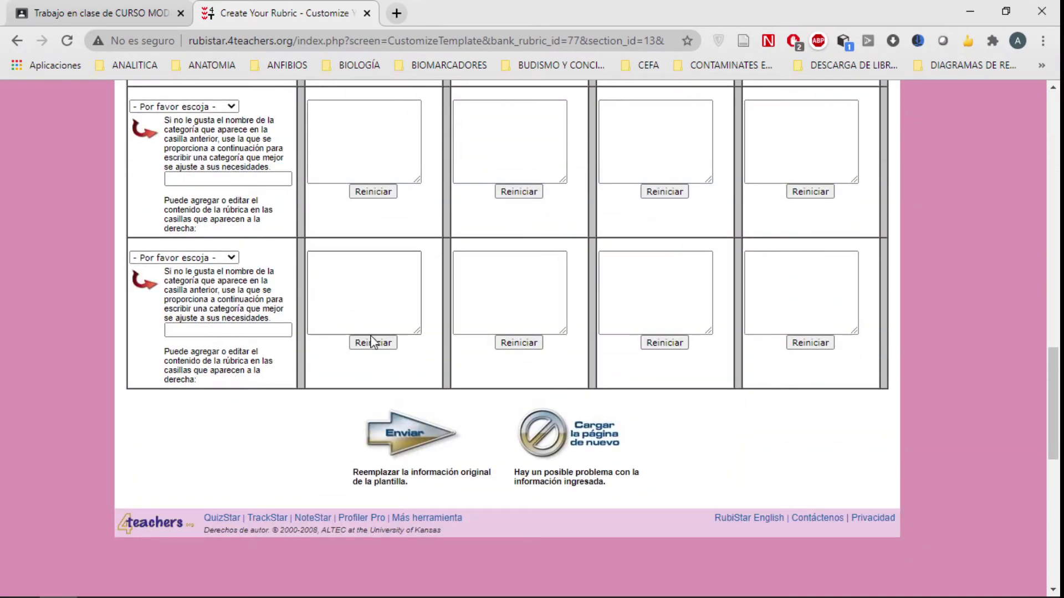
{"action": "left_click", "coordinate": [397, 444]}
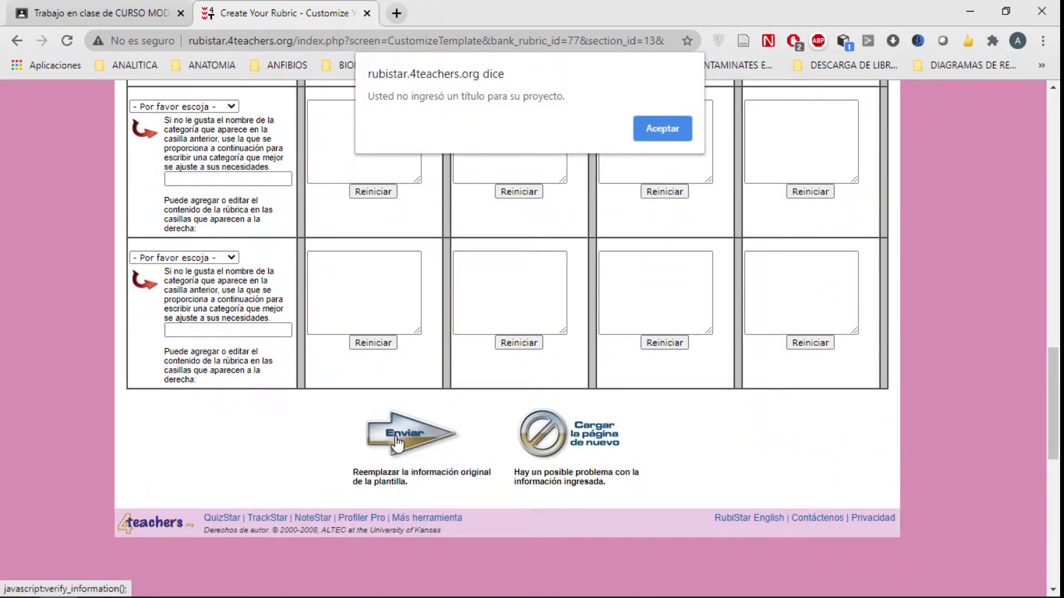
{"action": "left_click", "coordinate": [631, 128]}
{"action": "scroll", "coordinate": [369, 254], "scroll_direction": "up", "scroll_amount": 15}
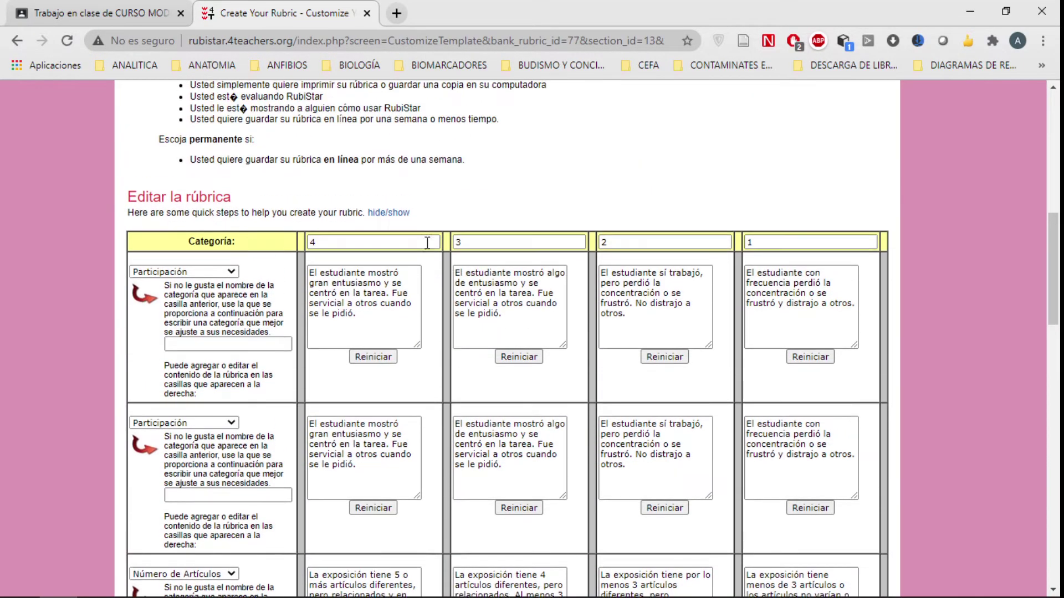
{"action": "scroll", "coordinate": [369, 255], "scroll_direction": "up", "scroll_amount": 3}
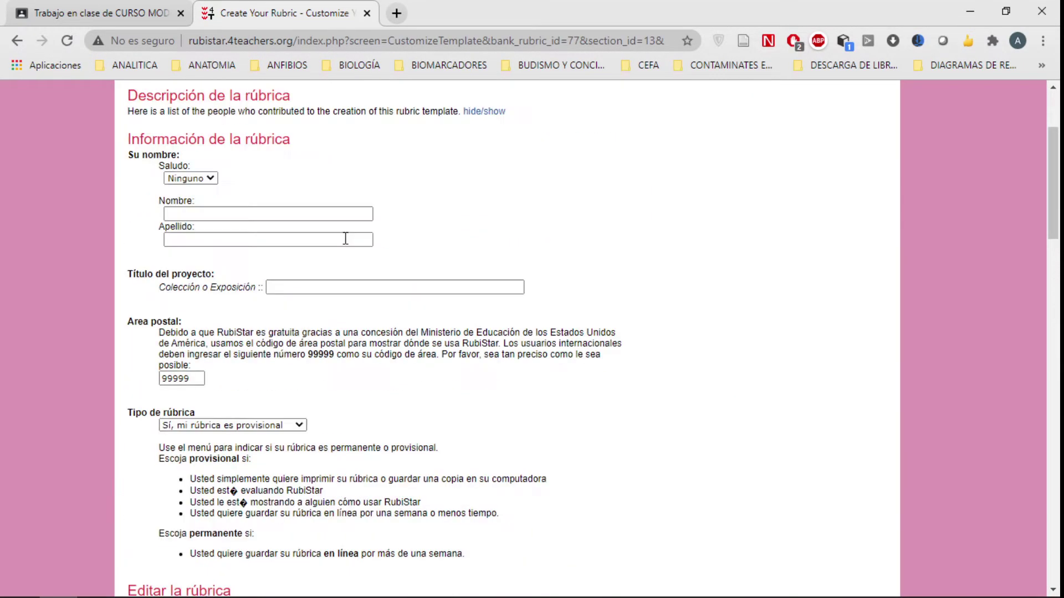
Step: Enter the project title PRUEBA and resubmit, dismissing the missing-name warning
{"action": "left_click", "coordinate": [304, 288]}
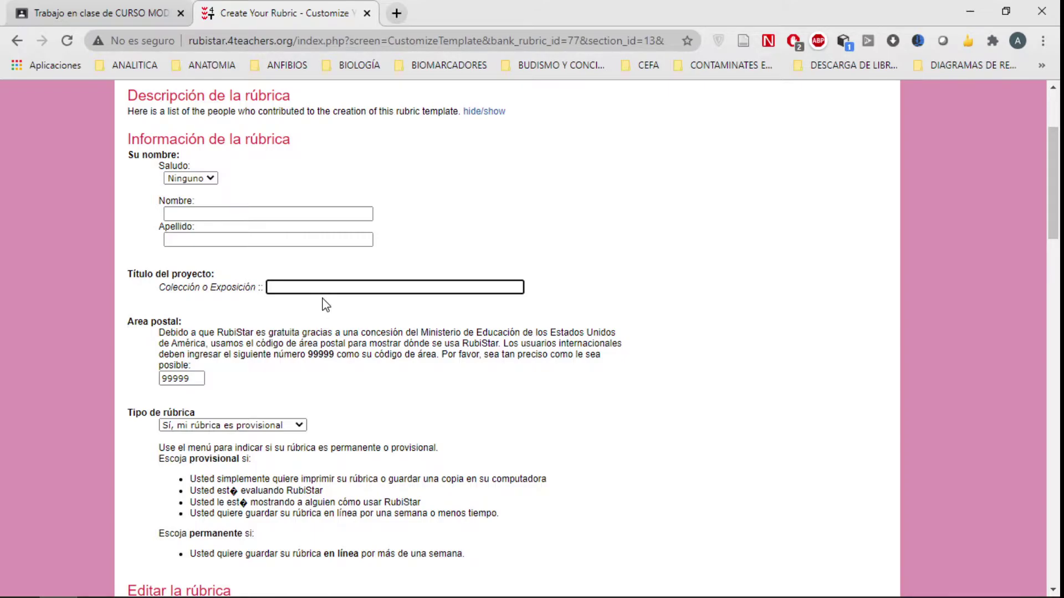
{"action": "type", "text": "PRUEBO"}
{"action": "scroll", "coordinate": [352, 356], "scroll_direction": "down", "scroll_amount": 10}
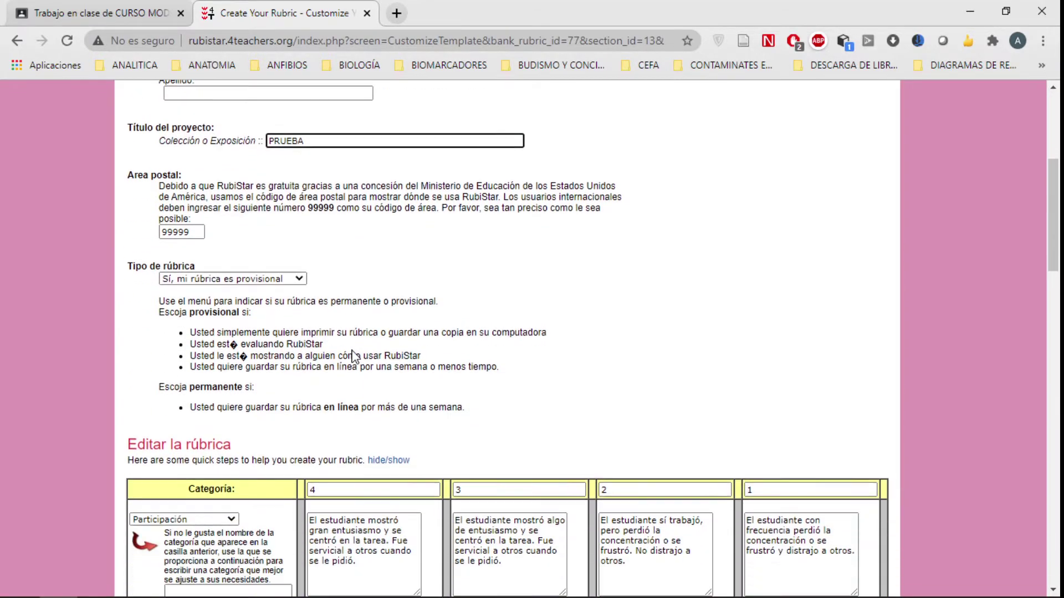
{"action": "scroll", "coordinate": [353, 356], "scroll_direction": "down", "scroll_amount": 8}
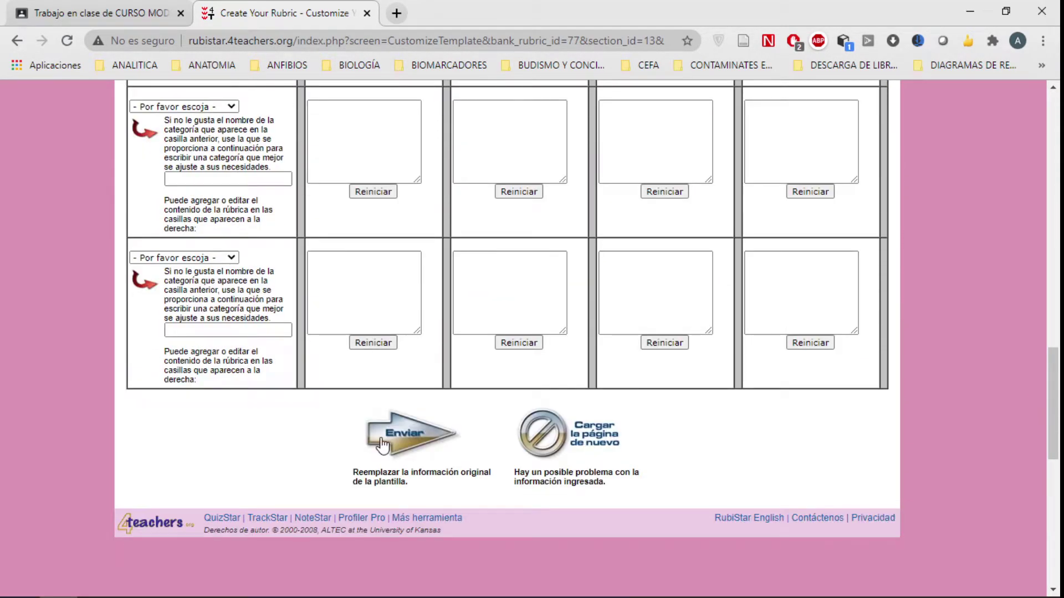
{"action": "left_click", "coordinate": [382, 445]}
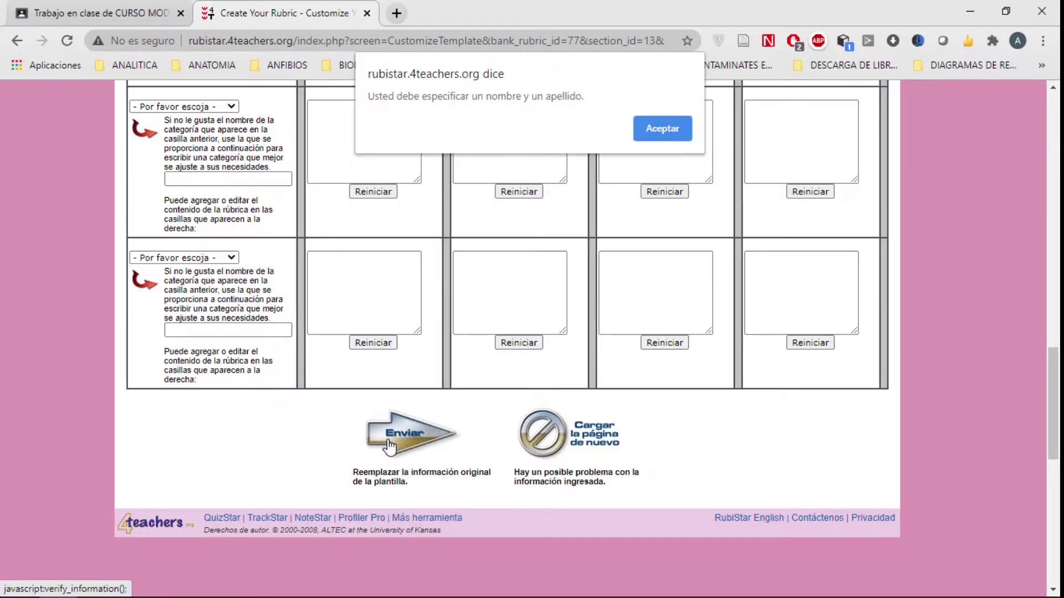
{"action": "key", "text": "Return"}
Step: Fill in the teacher's first name and last name, then submit the rubric
{"action": "scroll", "coordinate": [432, 225], "scroll_direction": "up", "scroll_amount": 15}
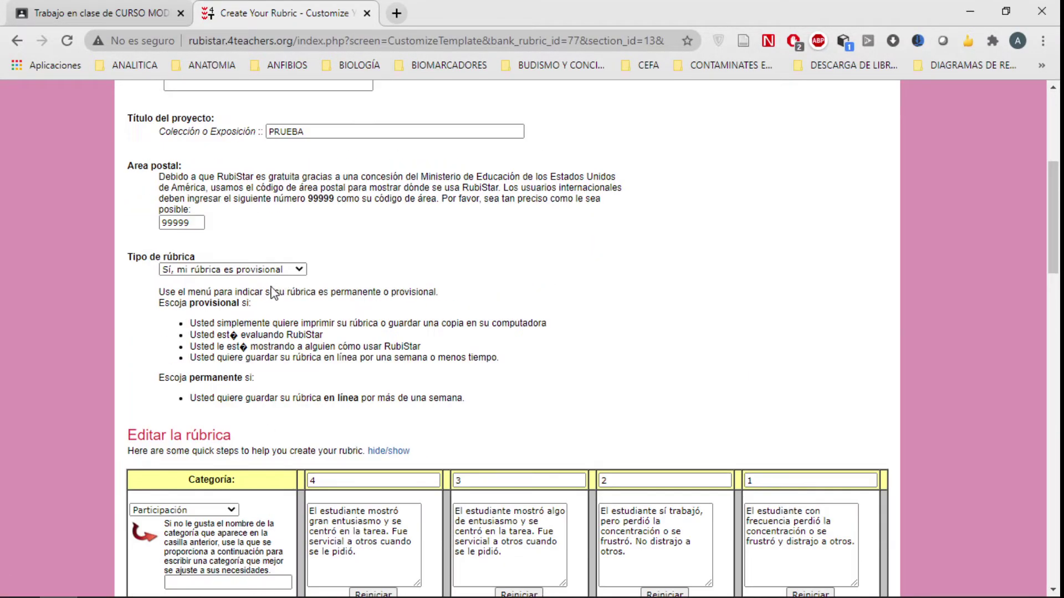
{"action": "scroll", "coordinate": [230, 209], "scroll_direction": "up", "scroll_amount": 4}
{"action": "left_click", "coordinate": [231, 292]}
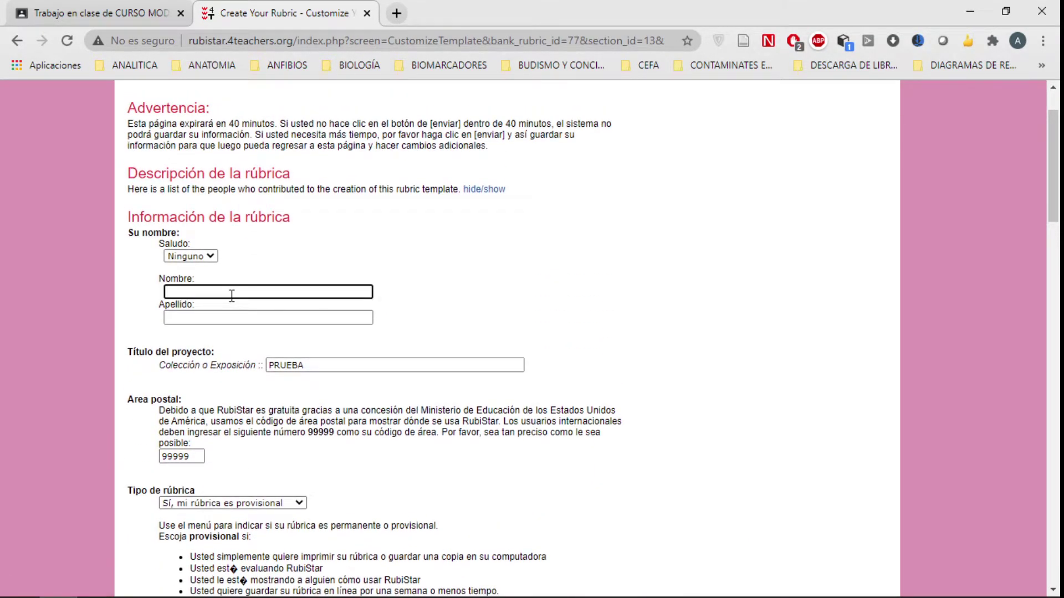
{"action": "type", "text": "ANTONIO"}
{"action": "left_click", "coordinate": [228, 317]}
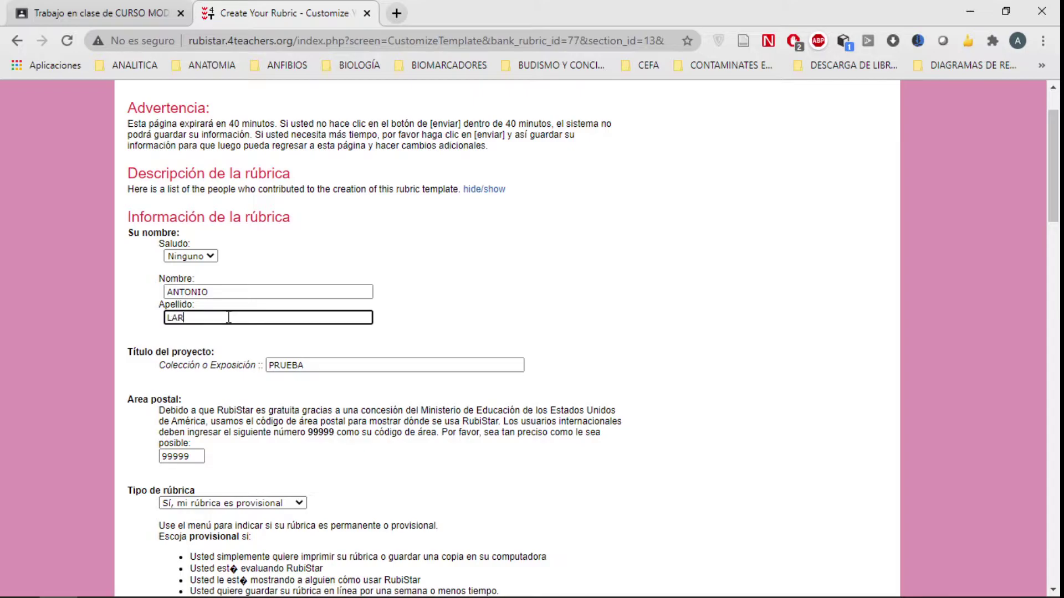
{"action": "type", "text": "LARA"}
{"action": "scroll", "coordinate": [356, 337], "scroll_direction": "down", "scroll_amount": 7}
{"action": "scroll", "coordinate": [356, 336], "scroll_direction": "down", "scroll_amount": 15}
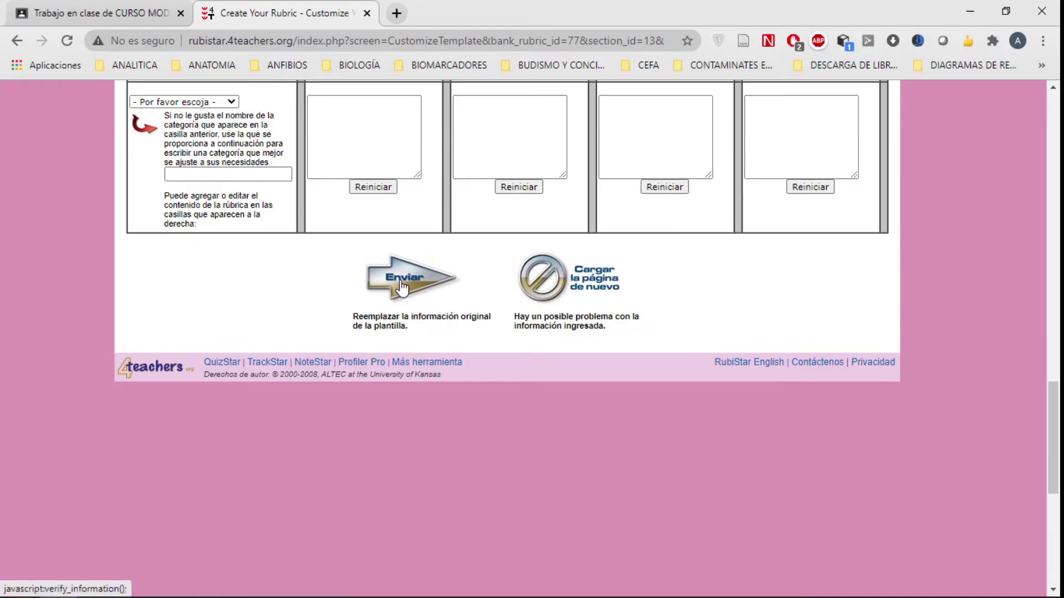
{"action": "left_click", "coordinate": [403, 288]}
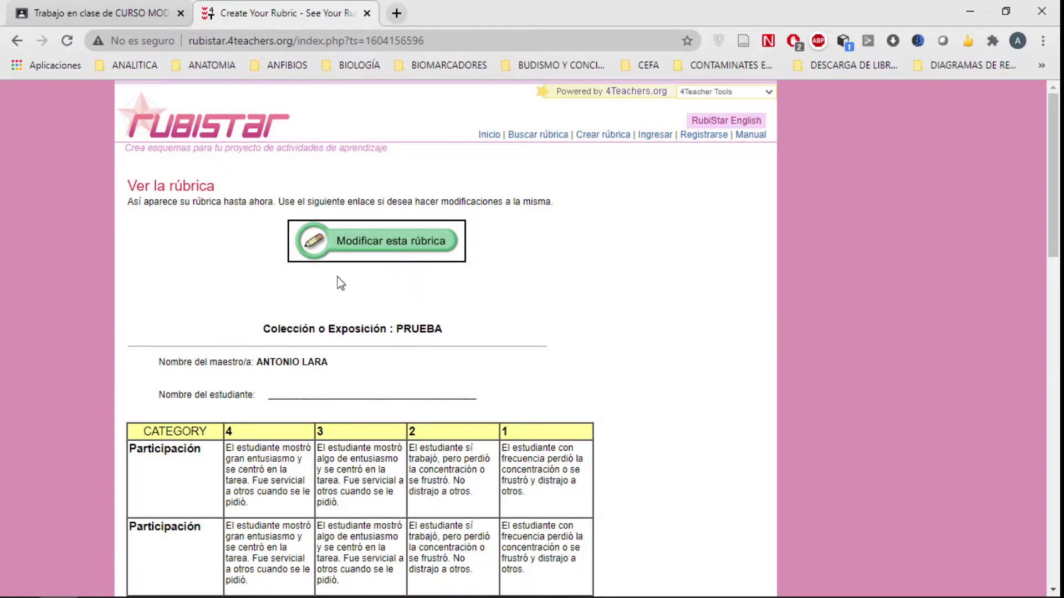
Step: Drag-select the whole PRUEBA rubric table on the Ver la rúbrica page and copy it
{"action": "scroll", "coordinate": [343, 277], "scroll_direction": "down", "scroll_amount": 3}
{"action": "scroll", "coordinate": [328, 377], "scroll_direction": "down", "scroll_amount": 4}
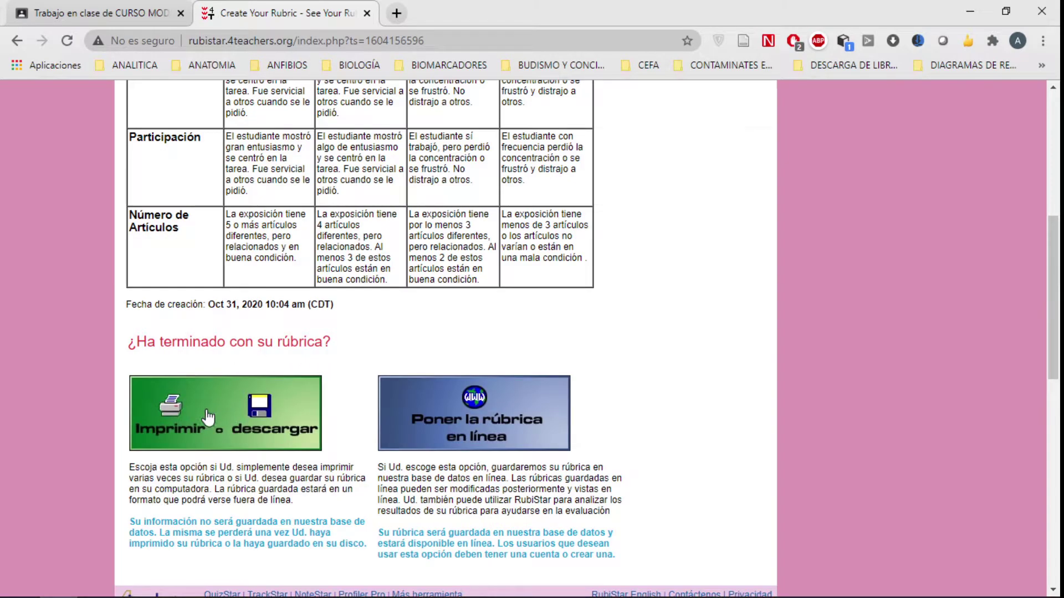
{"action": "scroll", "coordinate": [203, 397], "scroll_direction": "up", "scroll_amount": 5}
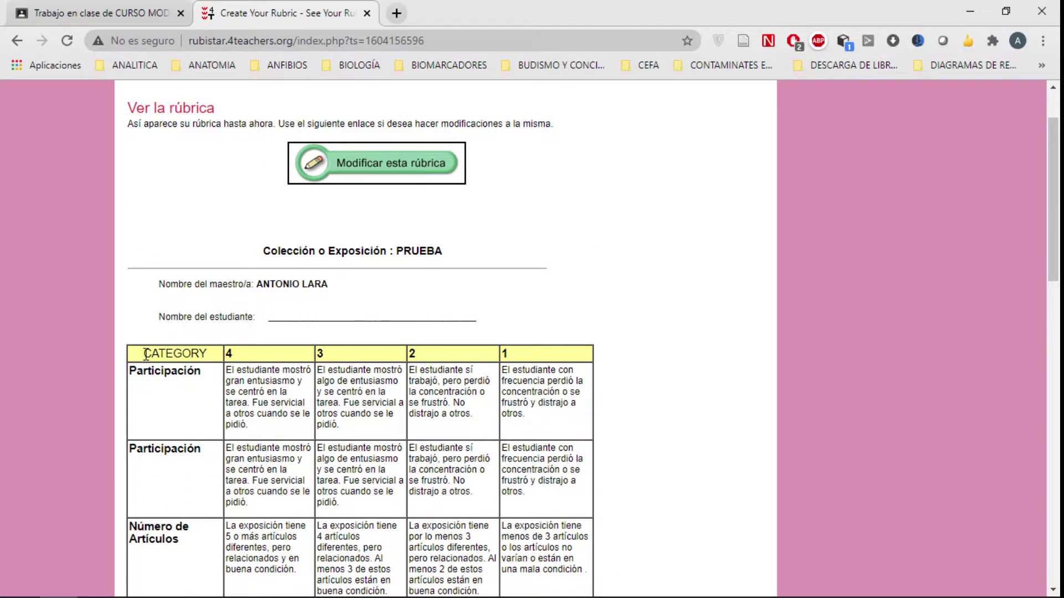
{"action": "left_click_drag", "start_coordinate": [143, 353], "coordinate": [572, 348]}
{"action": "key", "text": "ctrl+c"}
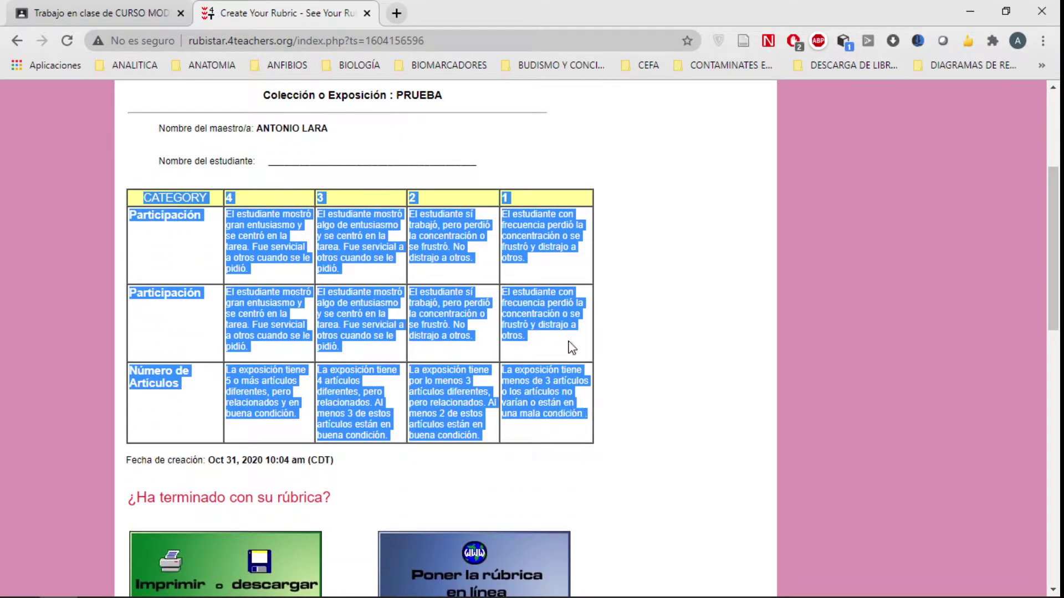
{"action": "right_click", "coordinate": [523, 282]}
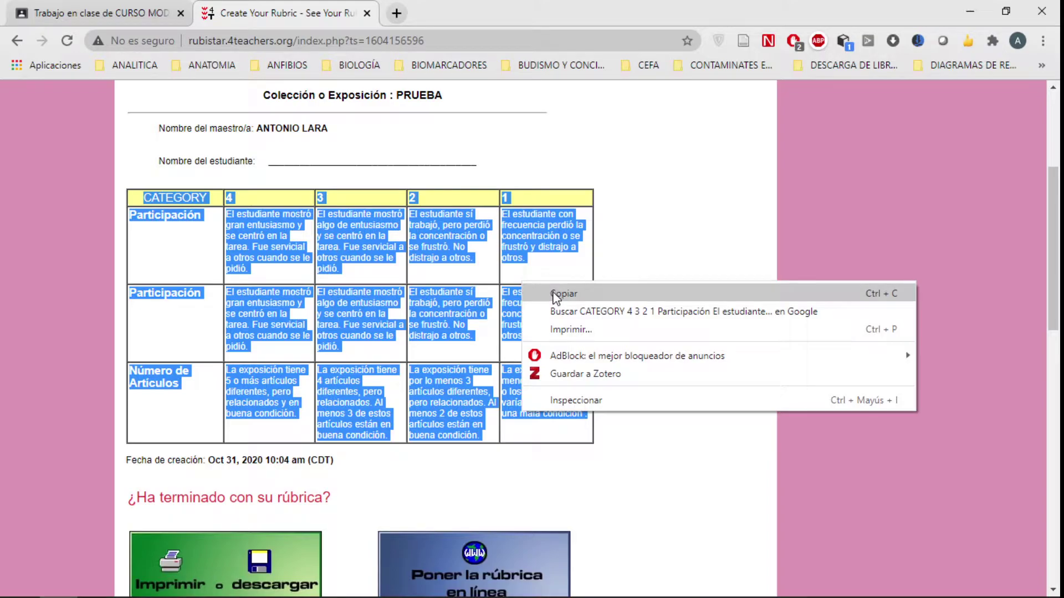
{"action": "left_click", "coordinate": [547, 293]}
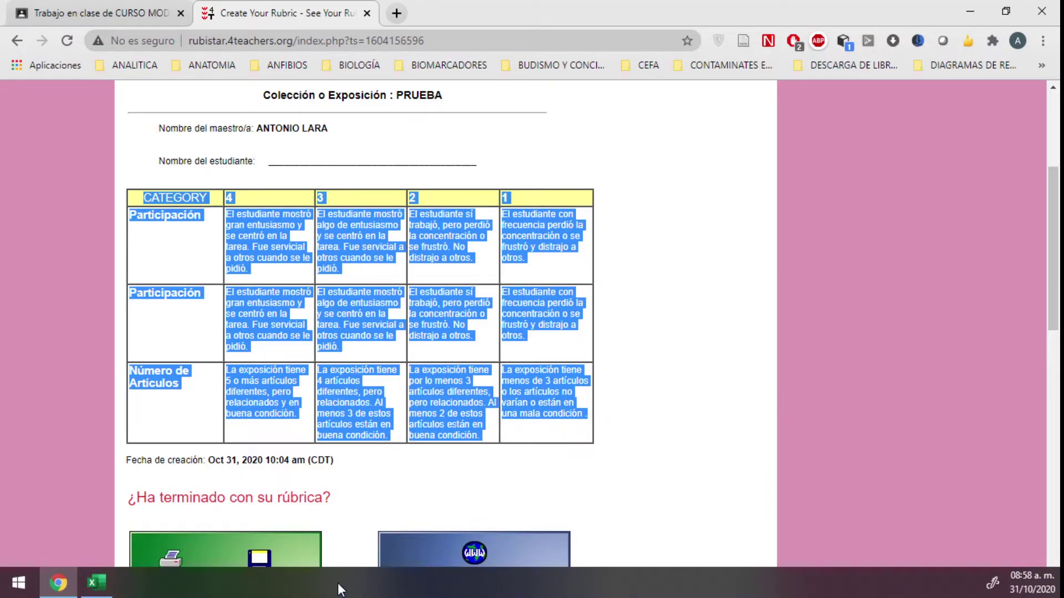
Step: Paste the PRUEBA rubric into a new Hoja2 sheet with default paste formatting, then minimize Excel
{"action": "left_click", "coordinate": [104, 583]}
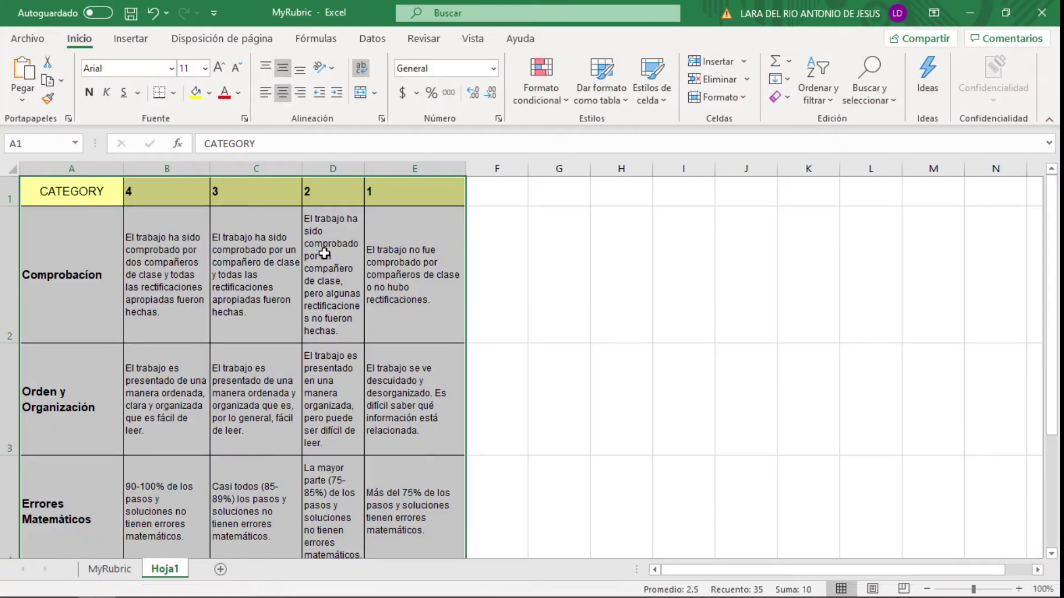
{"action": "left_click", "coordinate": [114, 570]}
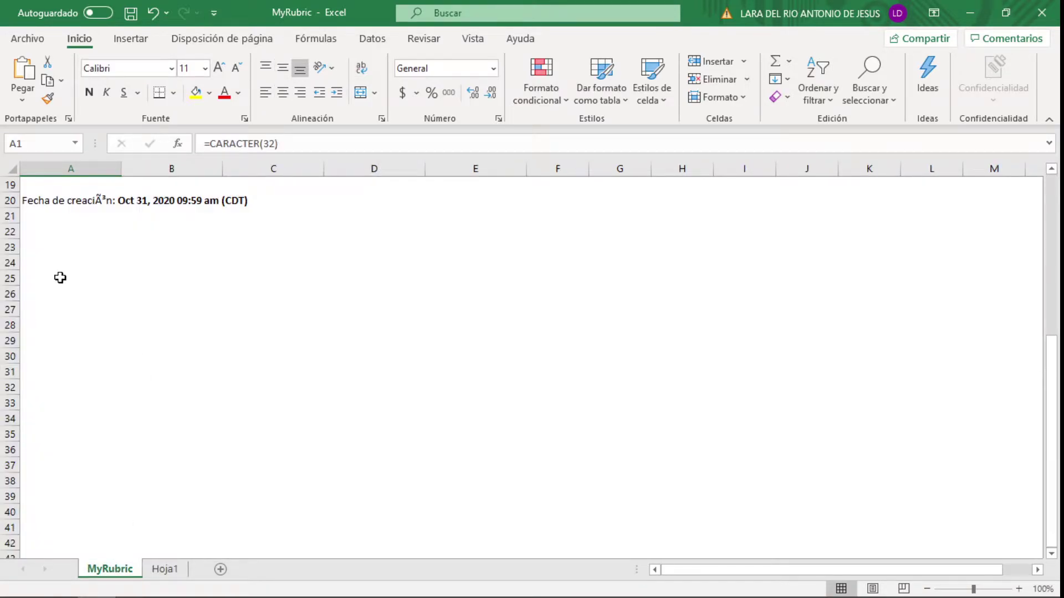
{"action": "left_click", "coordinate": [221, 570]}
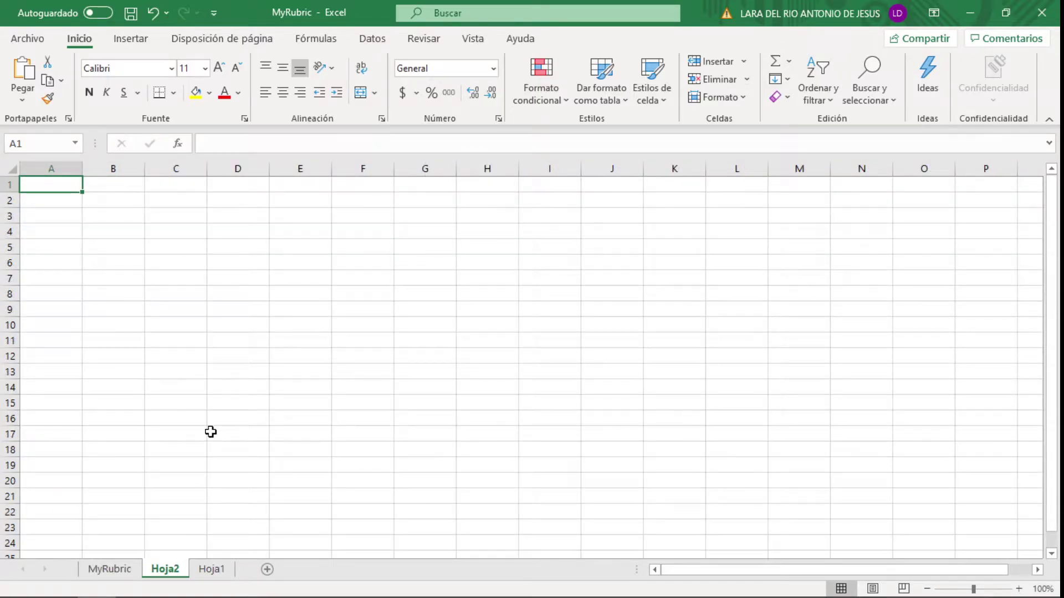
{"action": "key", "text": "ctrl+v"}
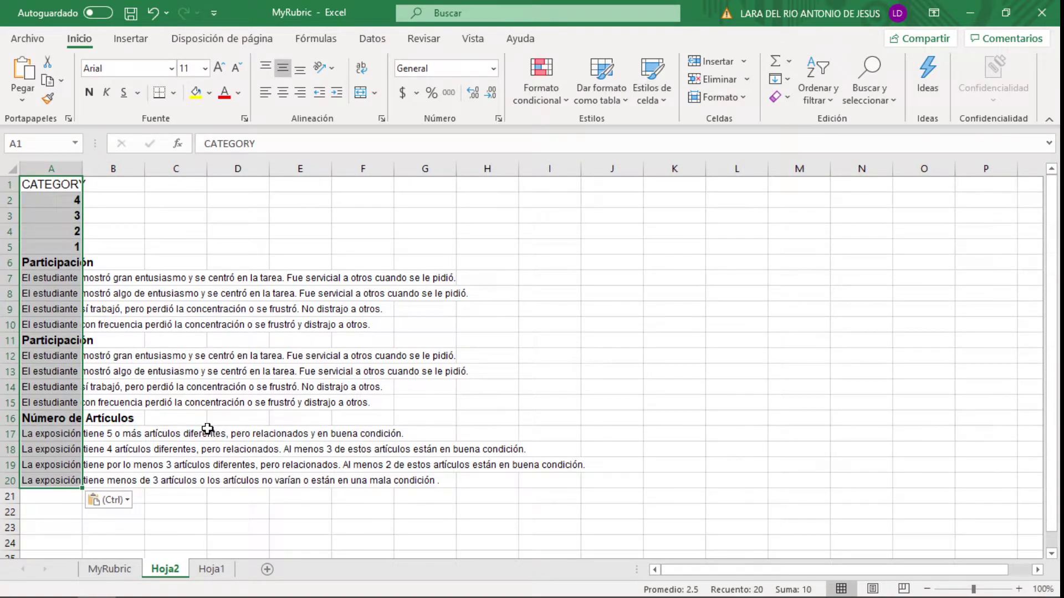
{"action": "left_click", "coordinate": [127, 501]}
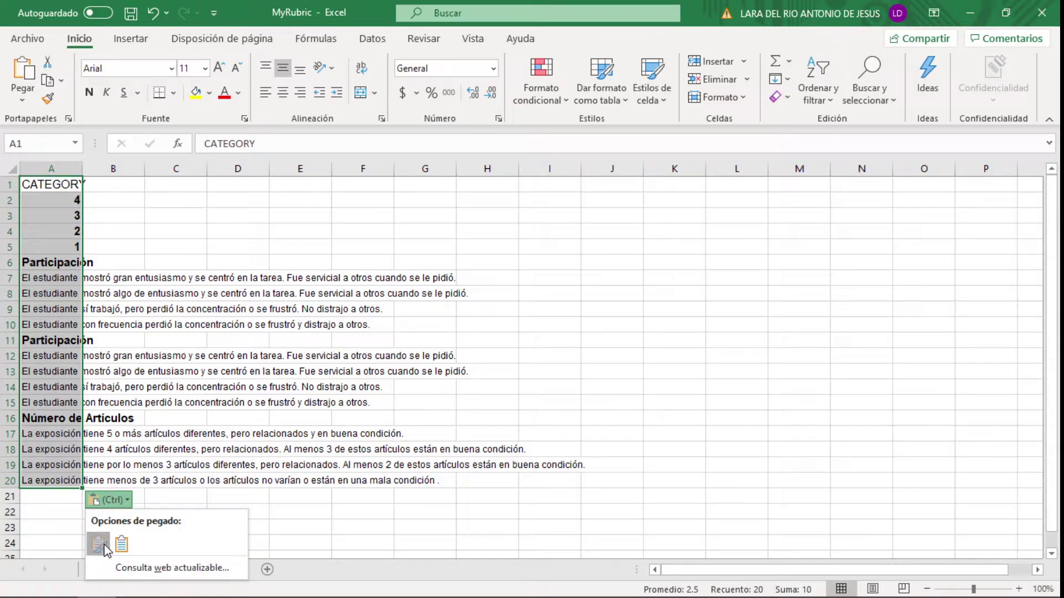
{"action": "left_click", "coordinate": [99, 545]}
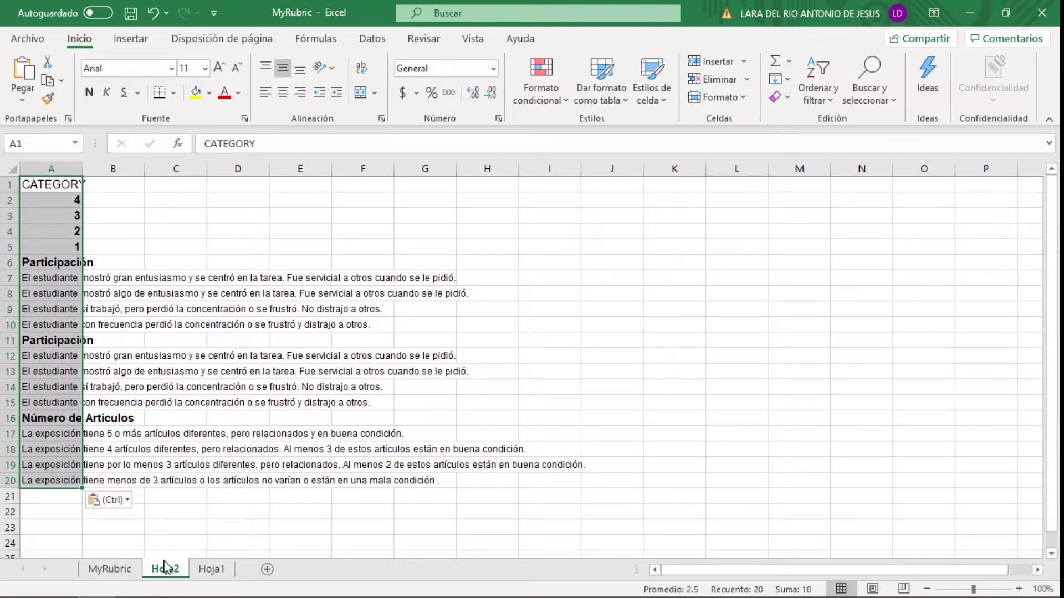
{"action": "left_click", "coordinate": [210, 569]}
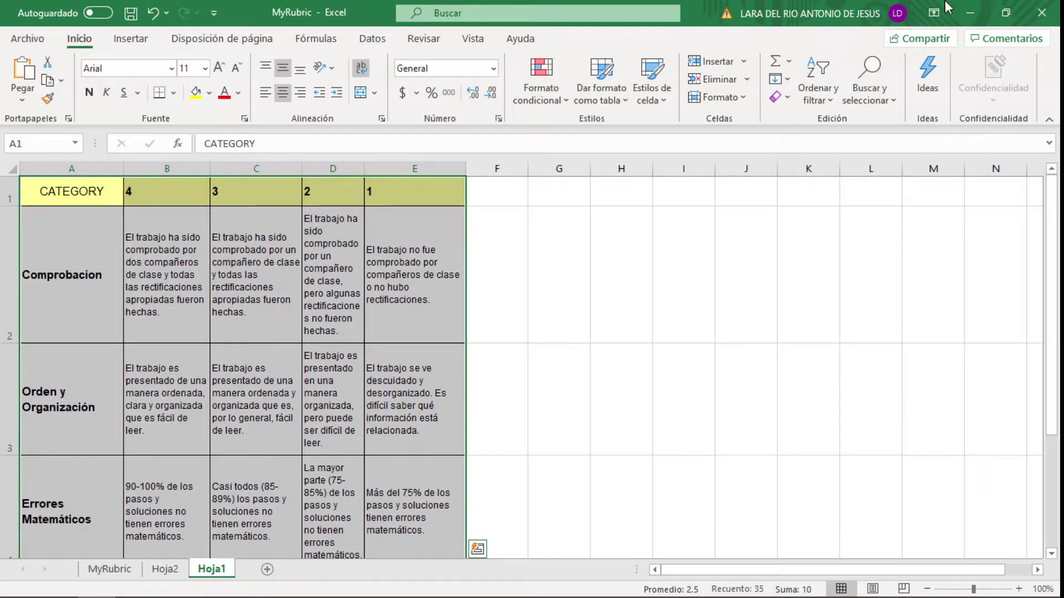
{"action": "left_click", "coordinate": [977, 15]}
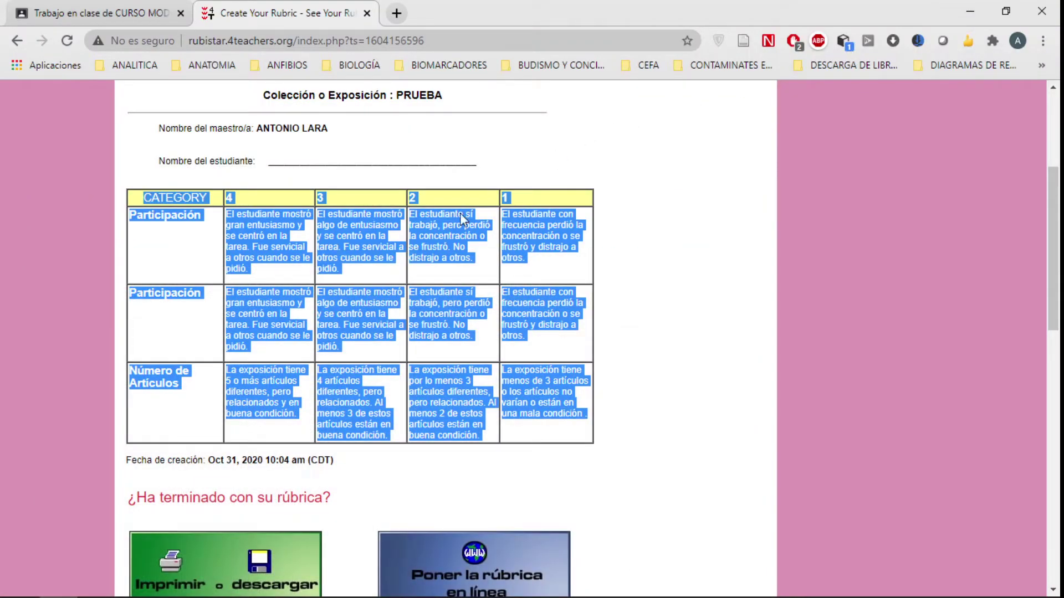
Step: Open the printable PRUEBA rubric via Imprimir o descargar and the Imprimir su rúbrica link
{"action": "scroll", "coordinate": [217, 563], "scroll_direction": "down", "scroll_amount": 3}
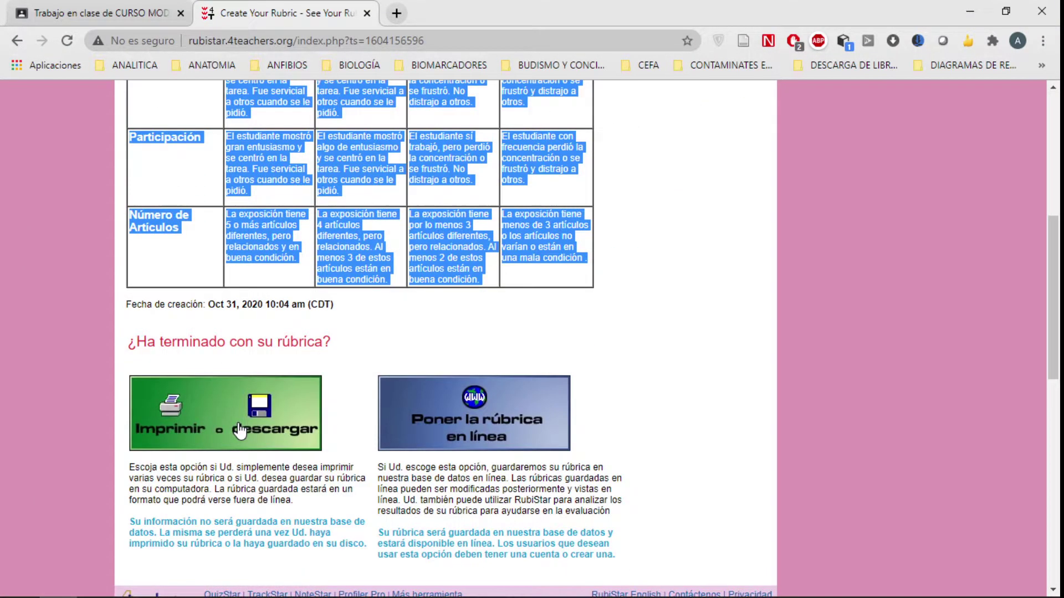
{"action": "left_click", "coordinate": [251, 410]}
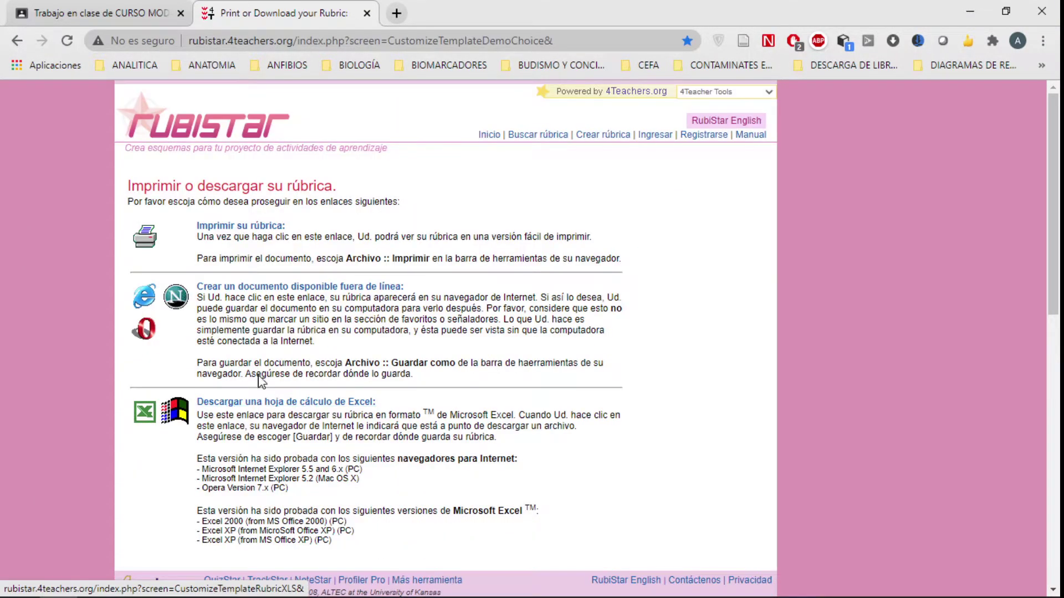
{"action": "left_click", "coordinate": [252, 227]}
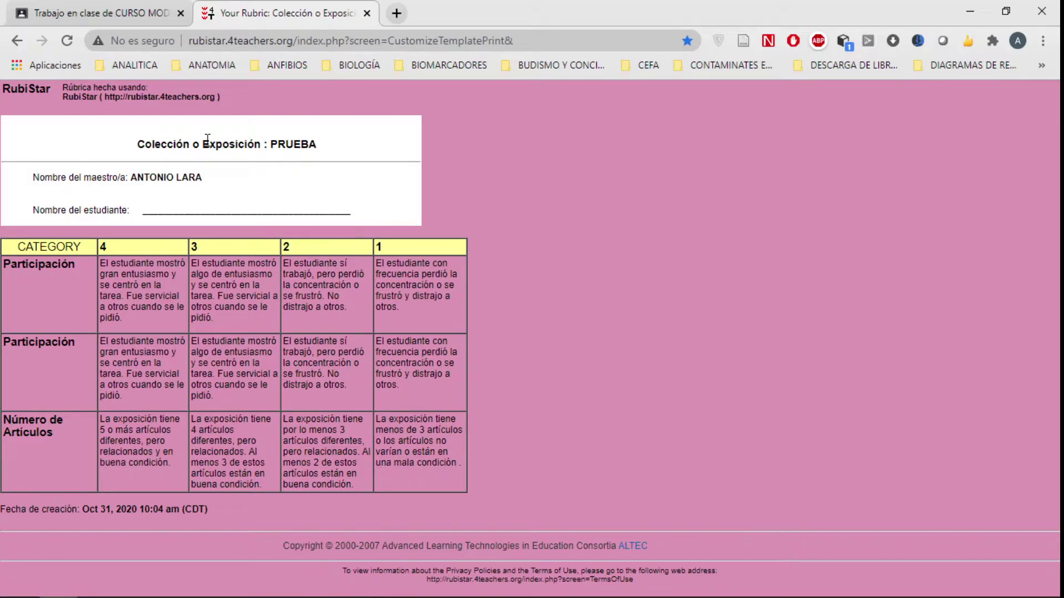
{"action": "right_click", "coordinate": [247, 344]}
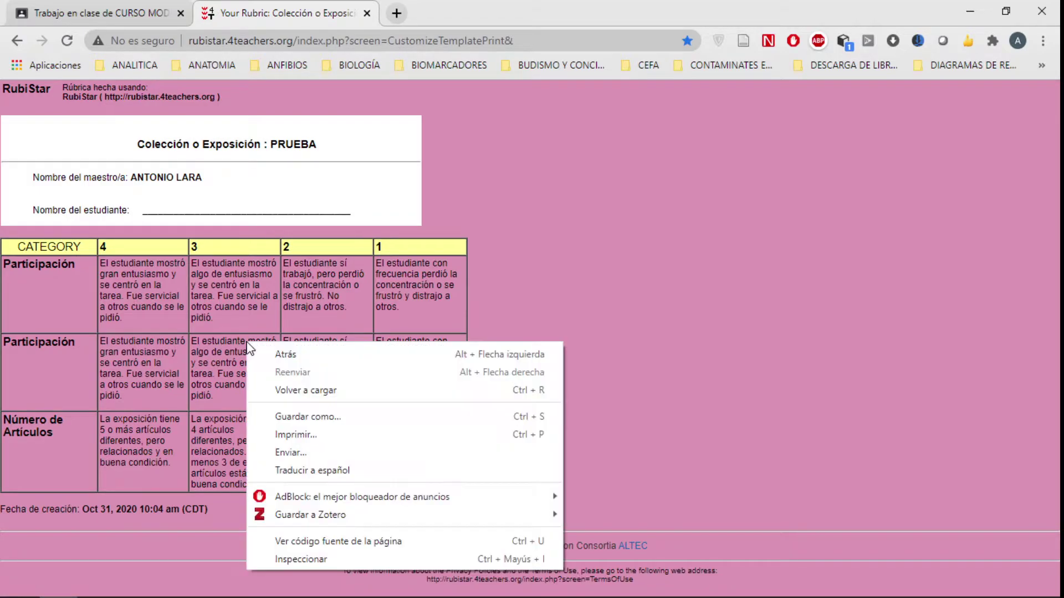
{"action": "left_click", "coordinate": [299, 436]}
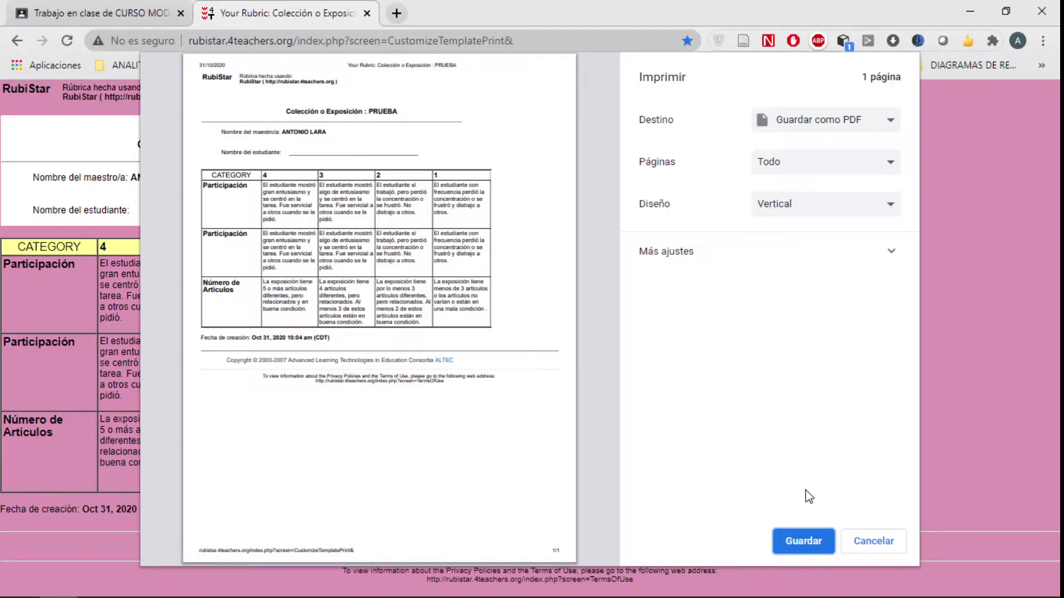
{"action": "left_click", "coordinate": [875, 542]}
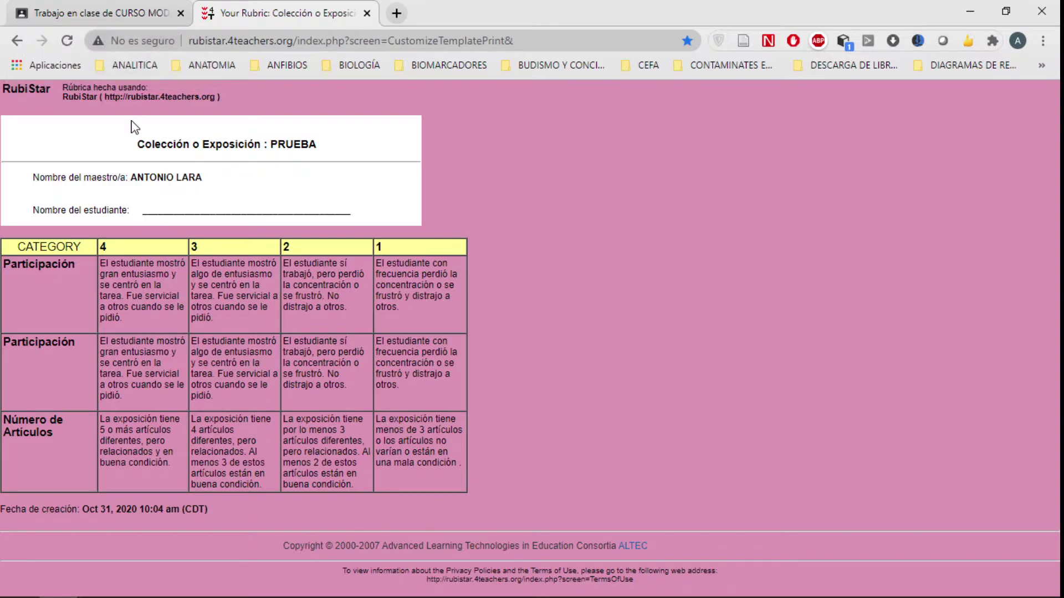
{"action": "right_click", "coordinate": [16, 49]}
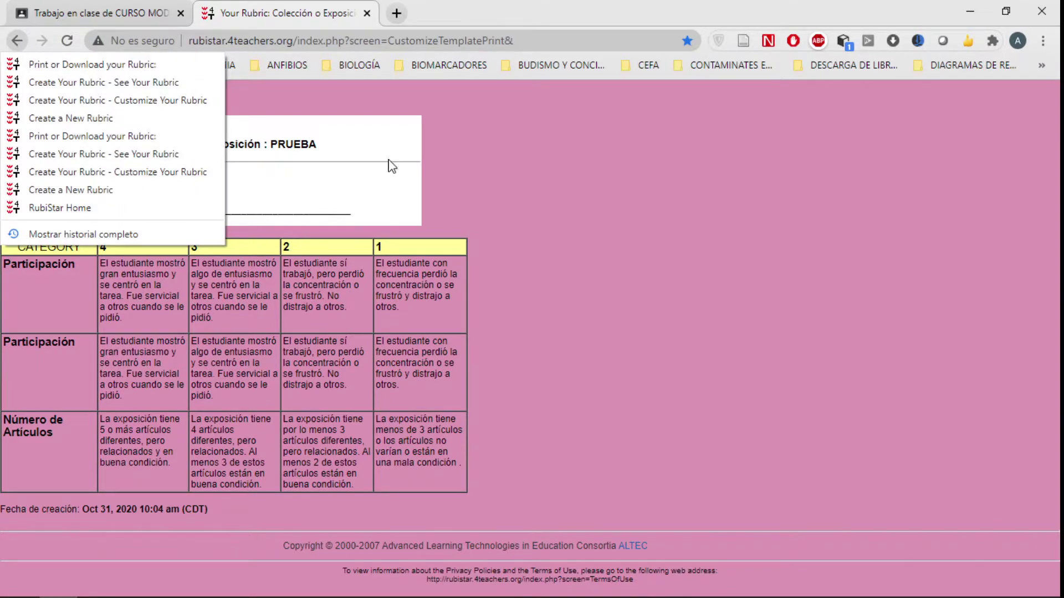
Step: Go back, open Crear rúbrica, and choose the Haciendo un Juego template under Productos
{"action": "left_click", "coordinate": [16, 54]}
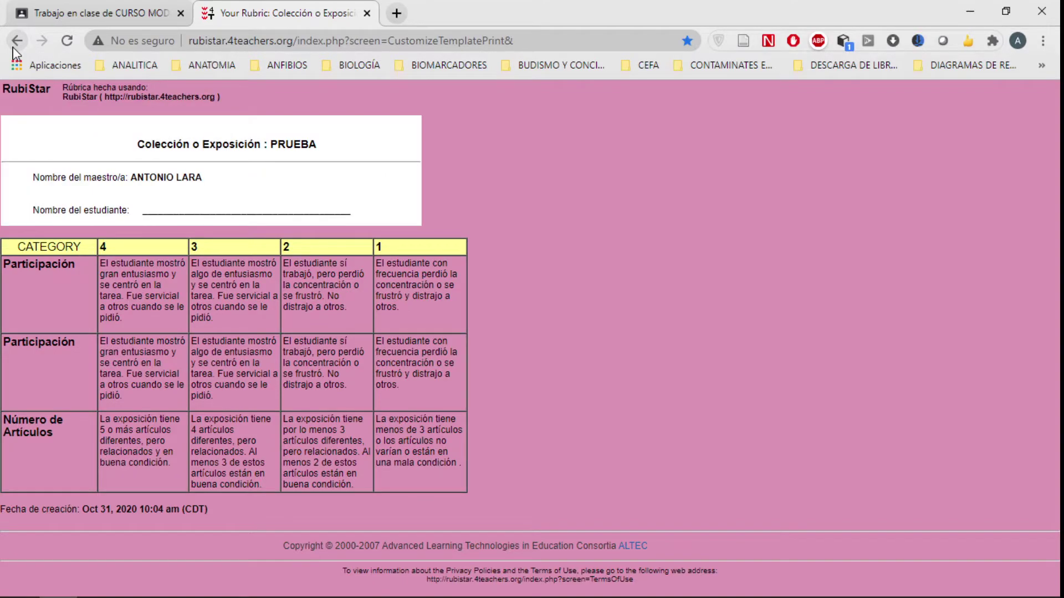
{"action": "left_click", "coordinate": [13, 47]}
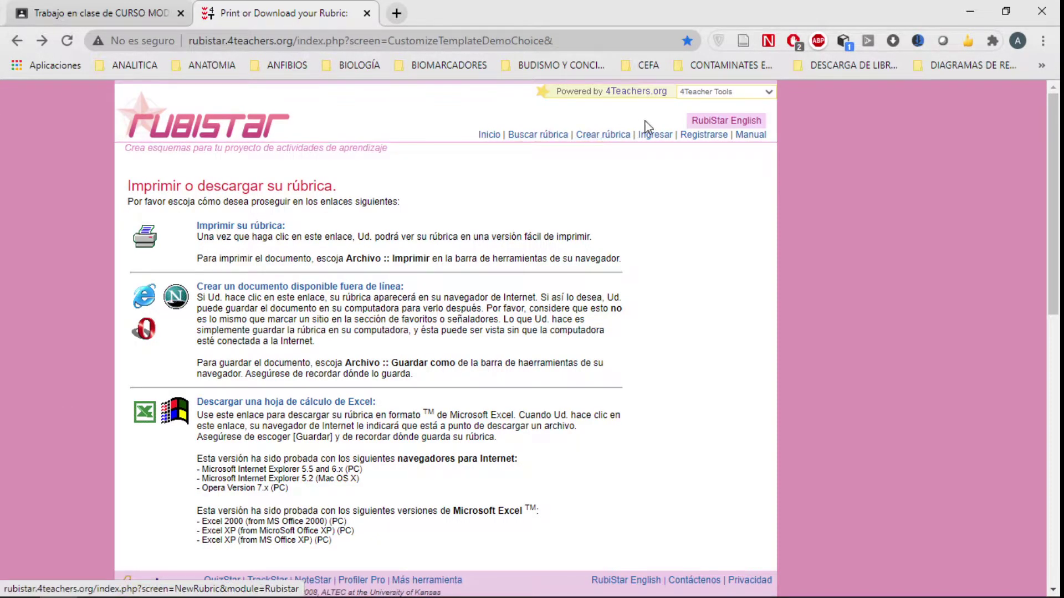
{"action": "left_click", "coordinate": [607, 137]}
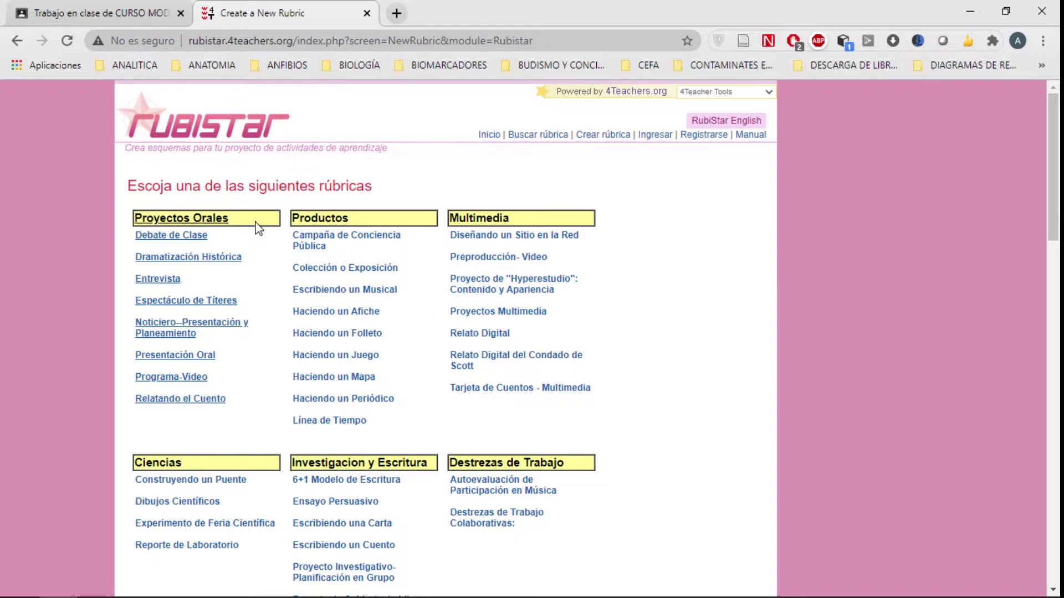
{"action": "left_click", "coordinate": [323, 357]}
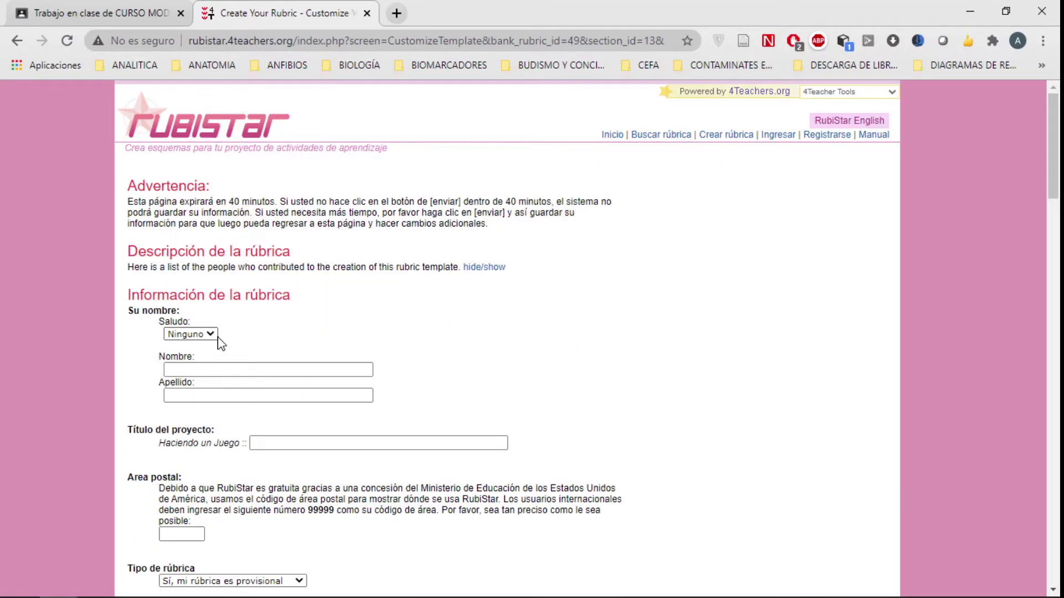
Step: Set the first two rubric rows to the Creatividad and Reglas categories
{"action": "scroll", "coordinate": [222, 338], "scroll_direction": "down", "scroll_amount": 8}
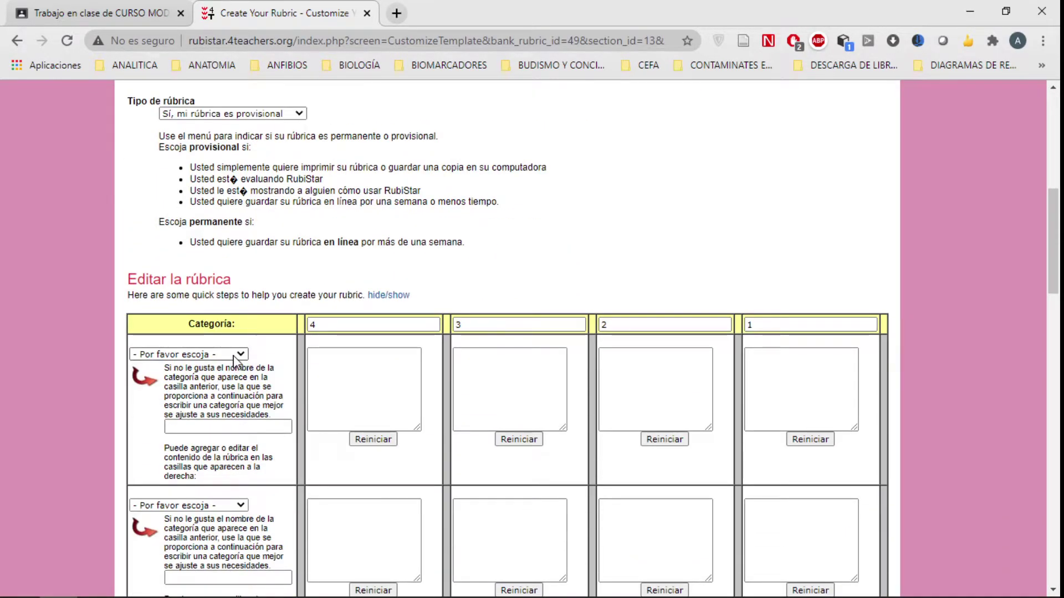
{"action": "left_click", "coordinate": [229, 355]}
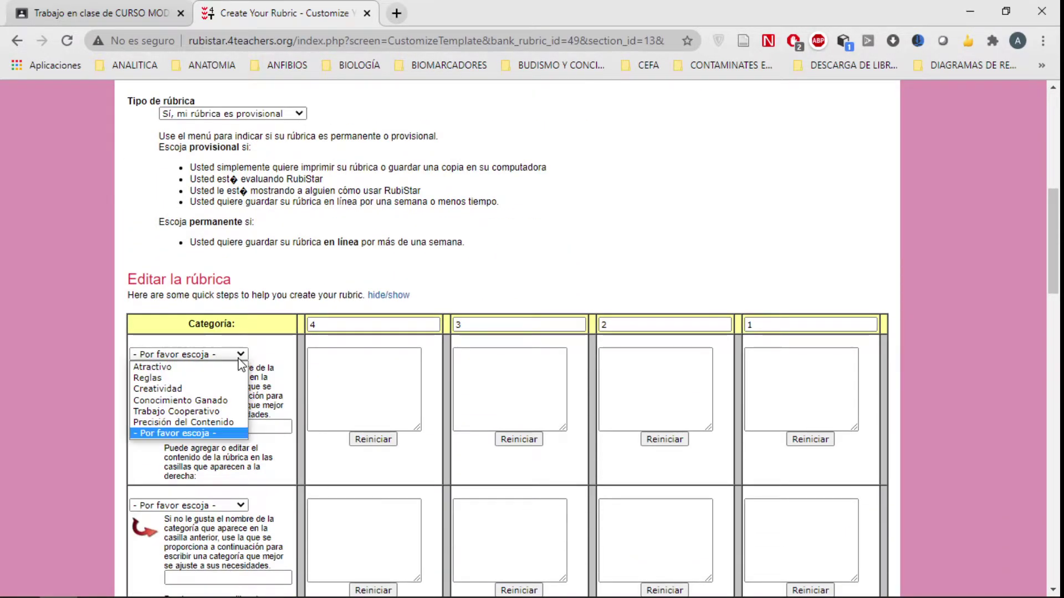
{"action": "left_click", "coordinate": [183, 390]}
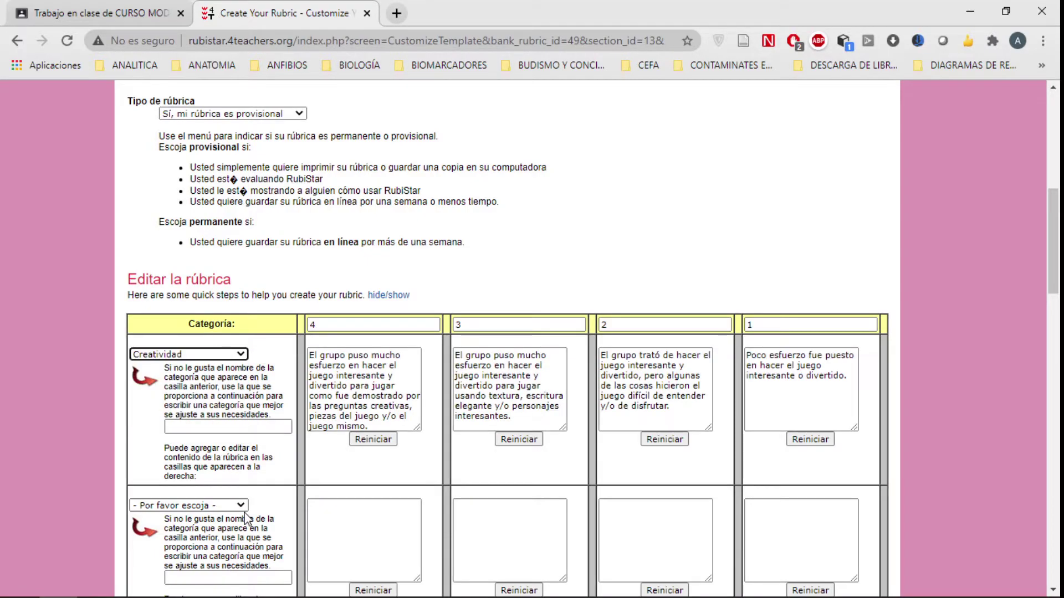
{"action": "scroll", "coordinate": [244, 352], "scroll_direction": "down", "scroll_amount": 3}
{"action": "left_click", "coordinate": [243, 352]}
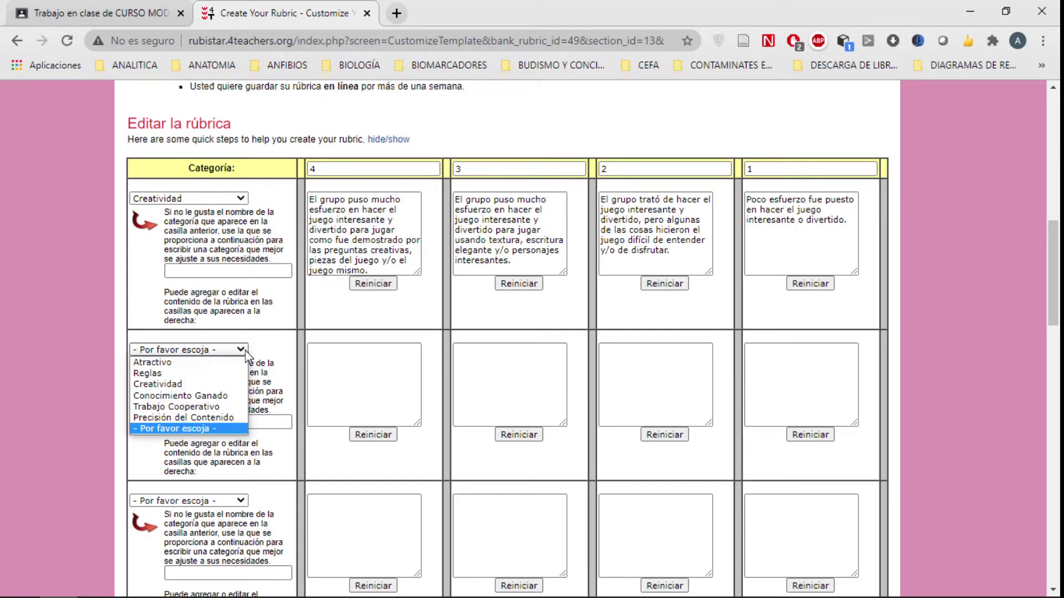
{"action": "left_click", "coordinate": [218, 374]}
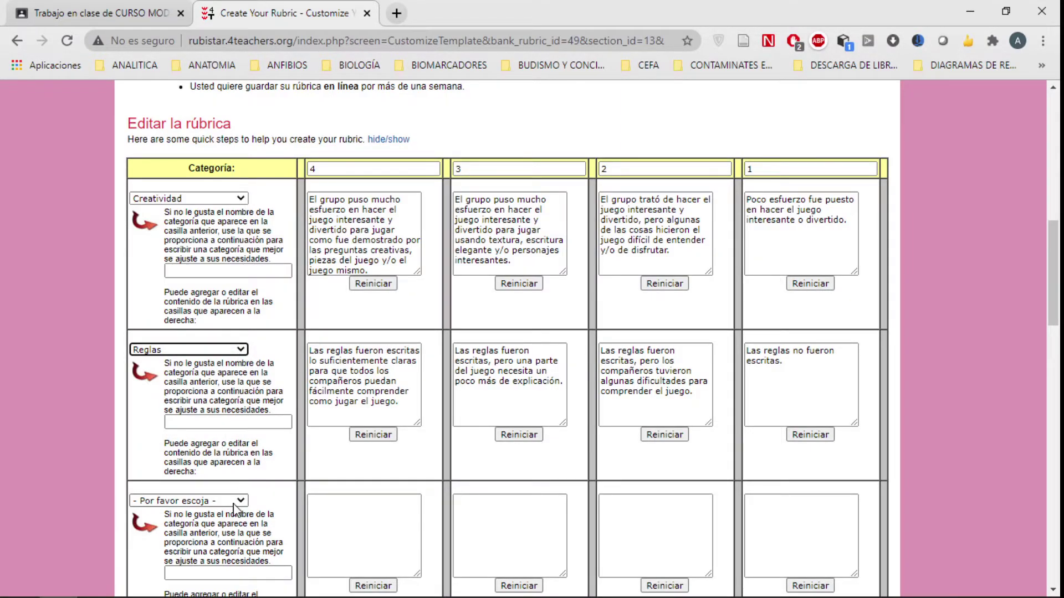
Step: Set rows three and four to Trabajo Cooperativo and Precisión del Contenido, then return to the template list
{"action": "scroll", "coordinate": [257, 360], "scroll_direction": "down", "scroll_amount": 3}
{"action": "left_click", "coordinate": [241, 344]}
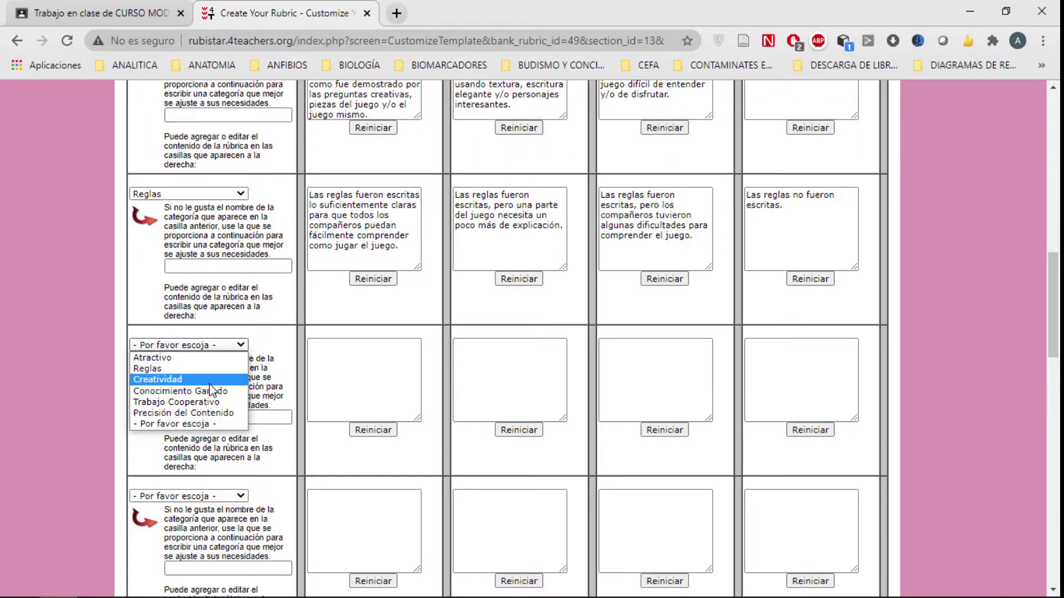
{"action": "left_click", "coordinate": [216, 404]}
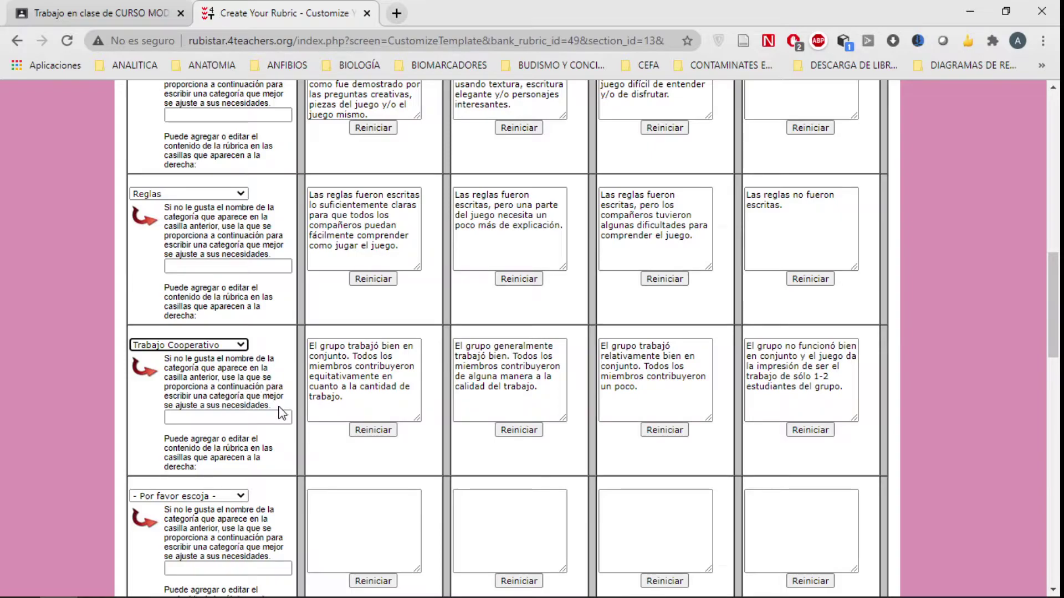
{"action": "scroll", "coordinate": [283, 412], "scroll_direction": "down", "scroll_amount": 3}
{"action": "left_click", "coordinate": [228, 340]}
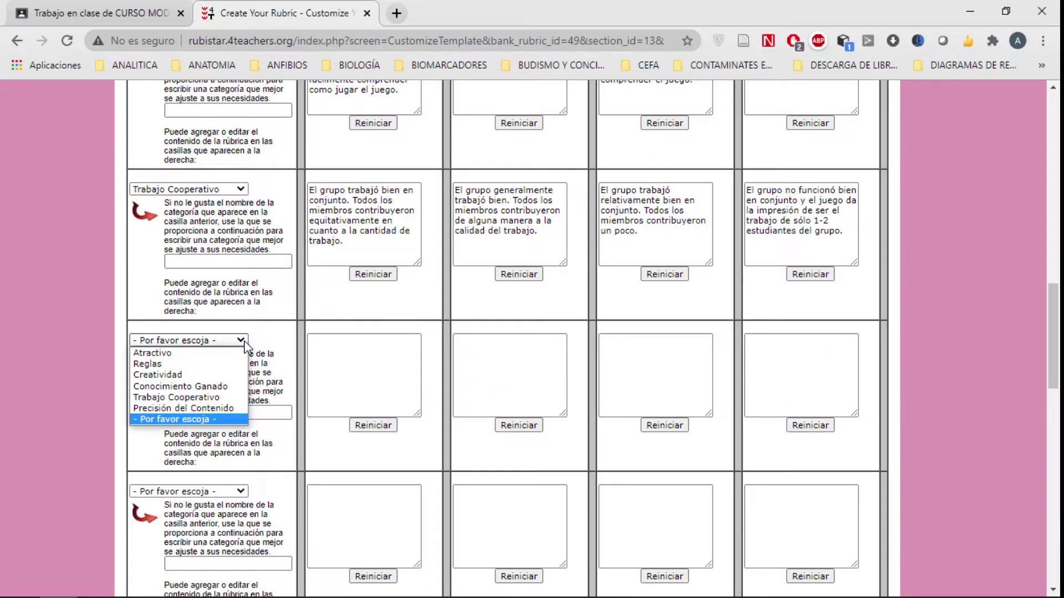
{"action": "left_click", "coordinate": [215, 409]}
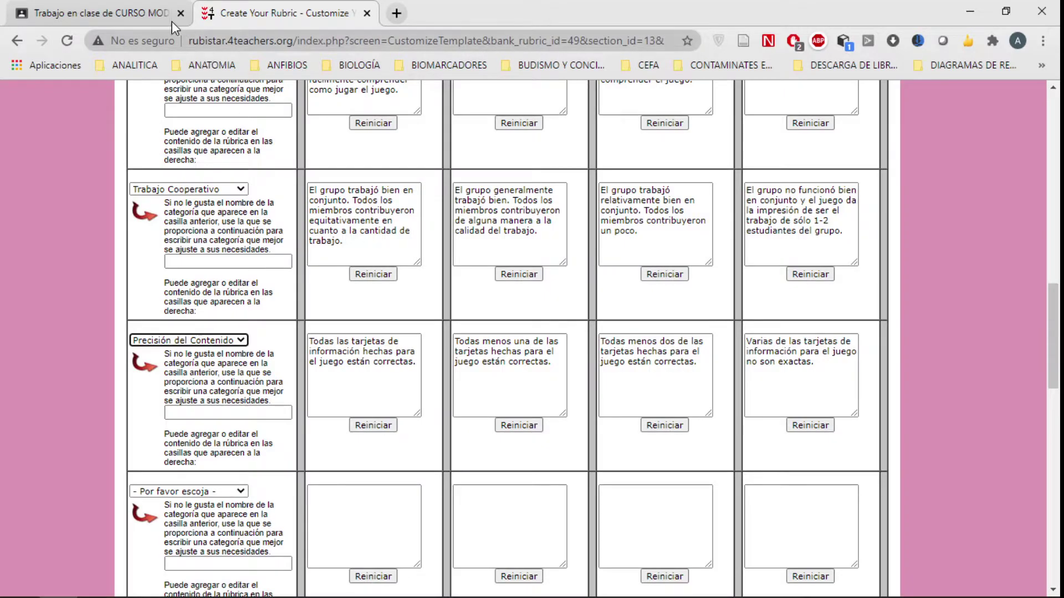
{"action": "left_click", "coordinate": [17, 42]}
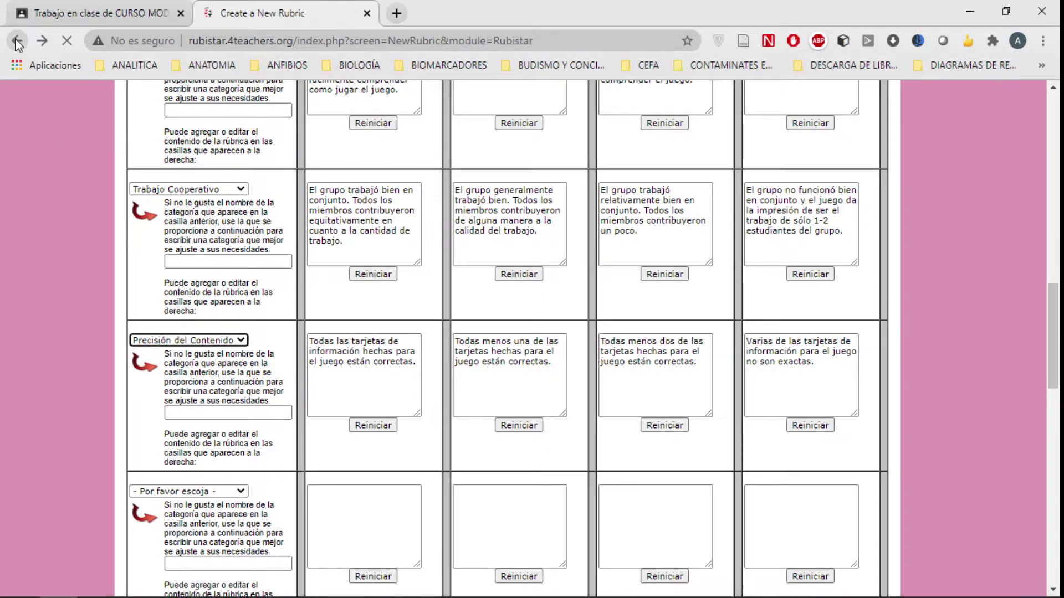
Step: Open the Rúbrica de Escritura de Carolina del Norte para Contenido y Convenciones template from the list
{"action": "scroll", "coordinate": [373, 327], "scroll_direction": "down", "scroll_amount": 4}
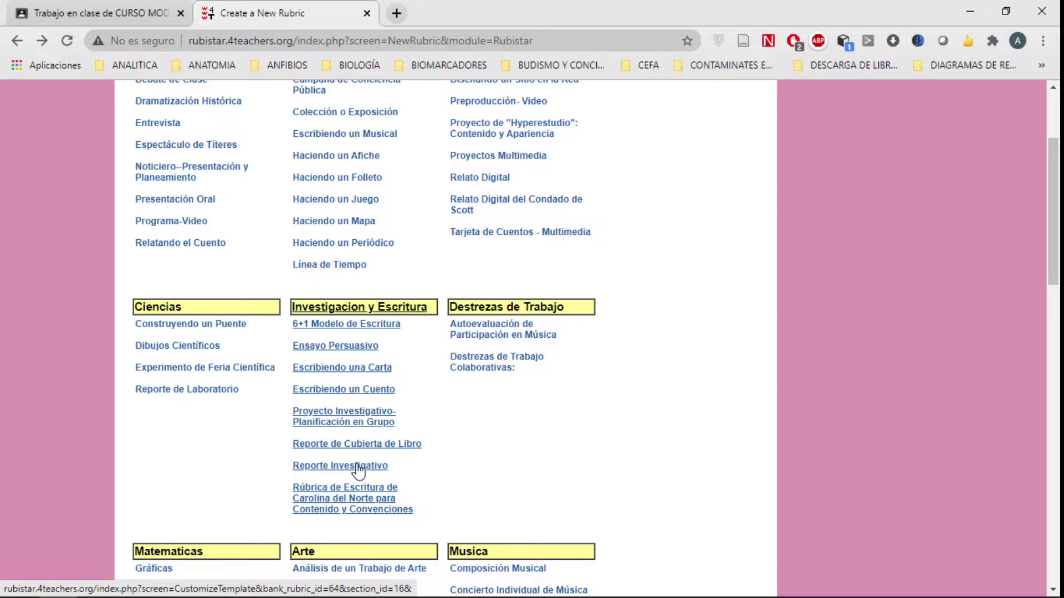
{"action": "left_click", "coordinate": [344, 513]}
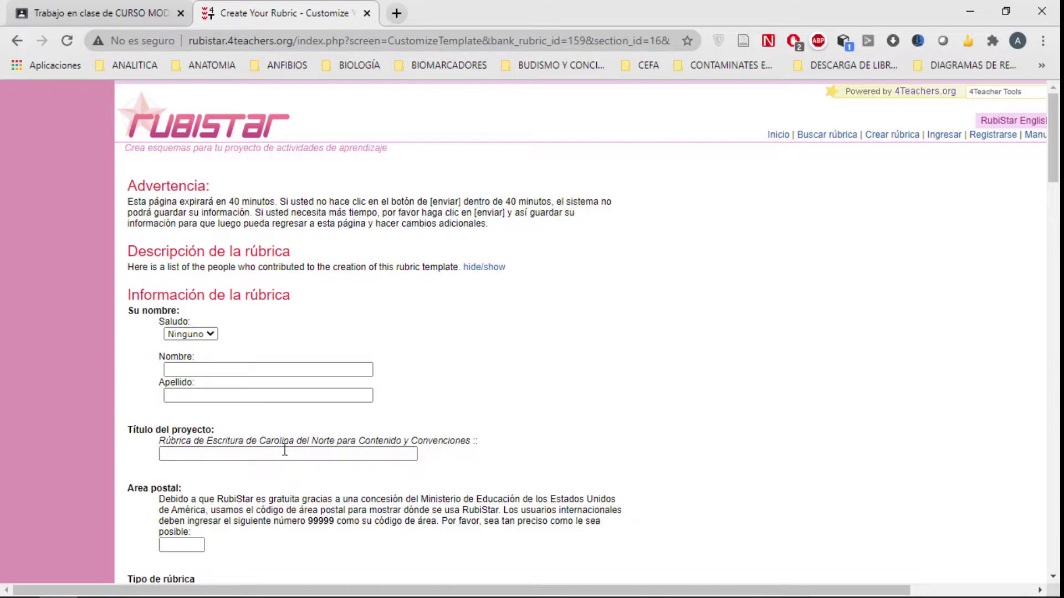
{"action": "scroll", "coordinate": [284, 450], "scroll_direction": "down", "scroll_amount": 8}
Step: View the writing template's category options without picking one, then go back to the template list
{"action": "left_click", "coordinate": [307, 366]}
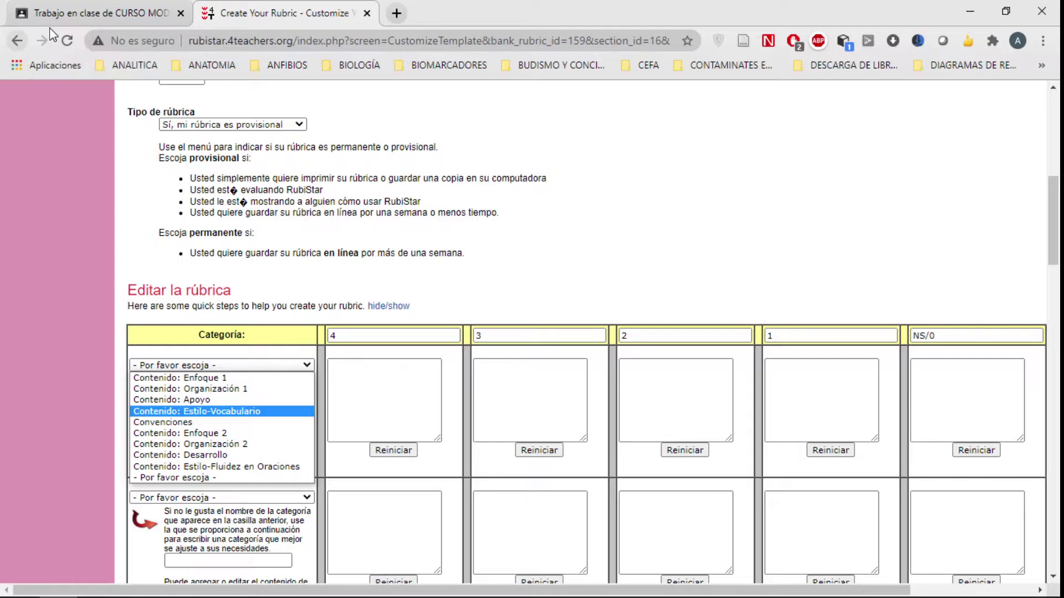
{"action": "left_click", "coordinate": [19, 42]}
{"action": "left_click", "coordinate": [18, 41]}
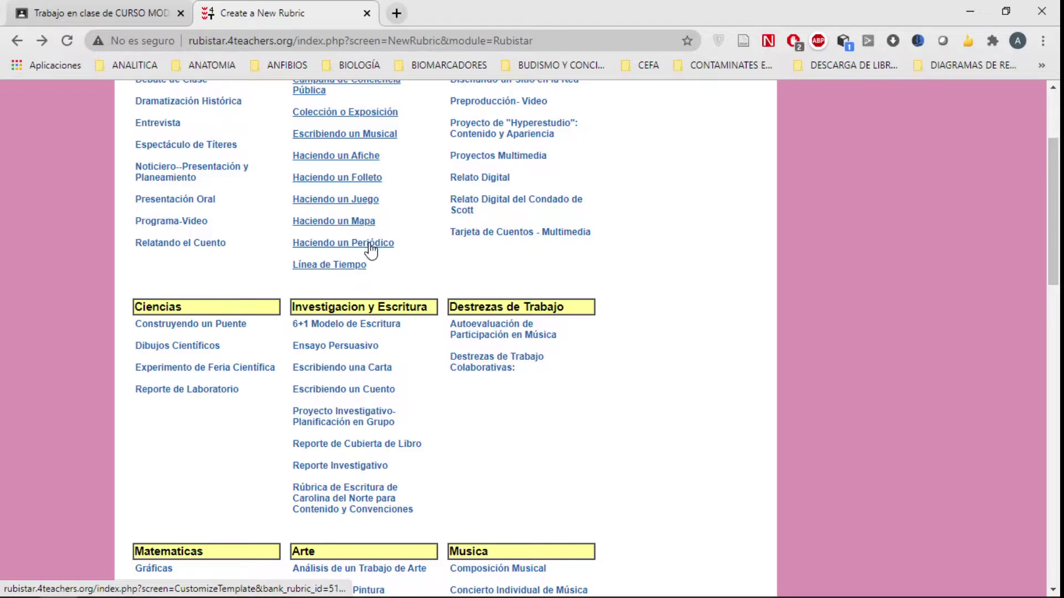
Step: Open the Presentación Oral template and set row one to Postura del Cuerpo y Contacto Visual
{"action": "left_click", "coordinate": [185, 208]}
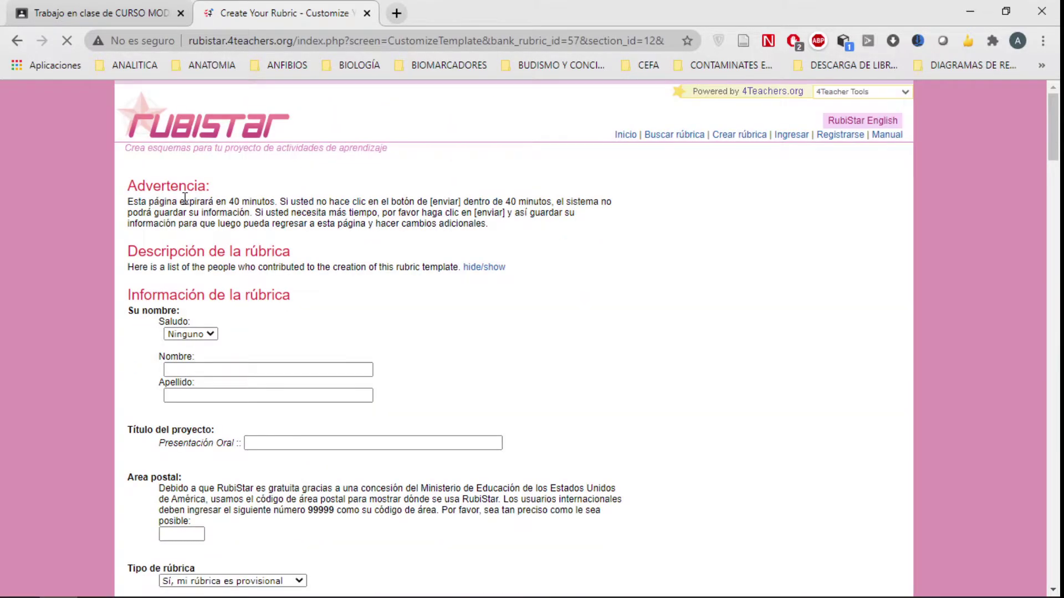
{"action": "scroll", "coordinate": [201, 326], "scroll_direction": "down", "scroll_amount": 3}
{"action": "scroll", "coordinate": [201, 326], "scroll_direction": "down", "scroll_amount": 5}
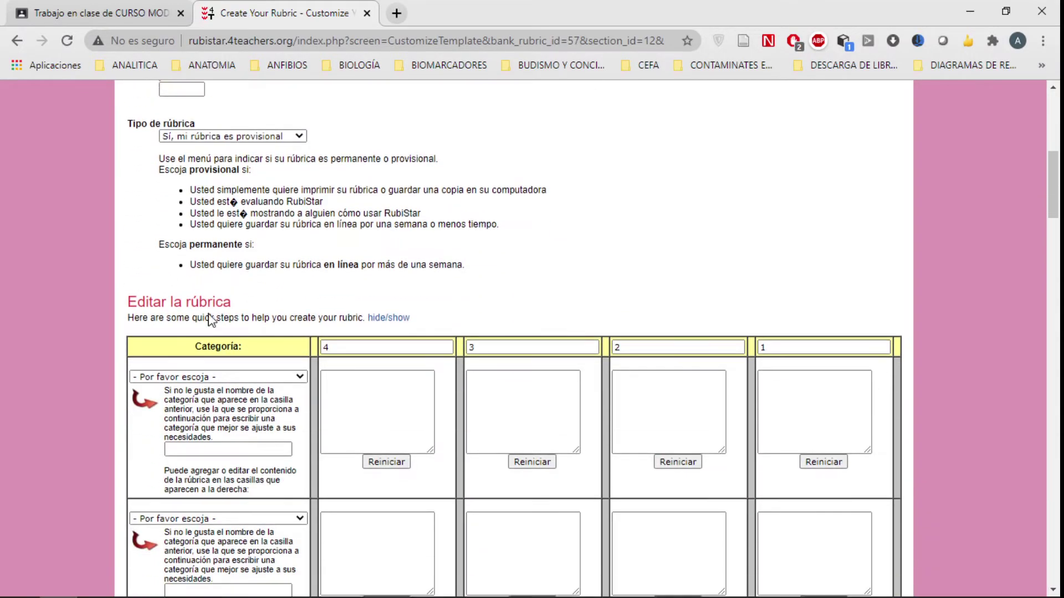
{"action": "left_click", "coordinate": [302, 355]}
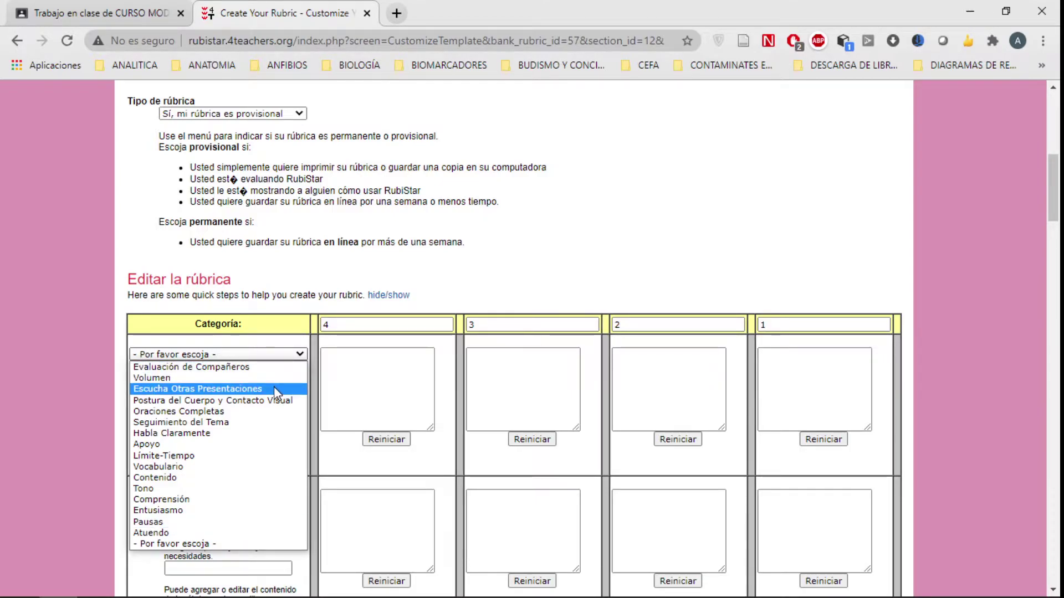
{"action": "left_click", "coordinate": [243, 402]}
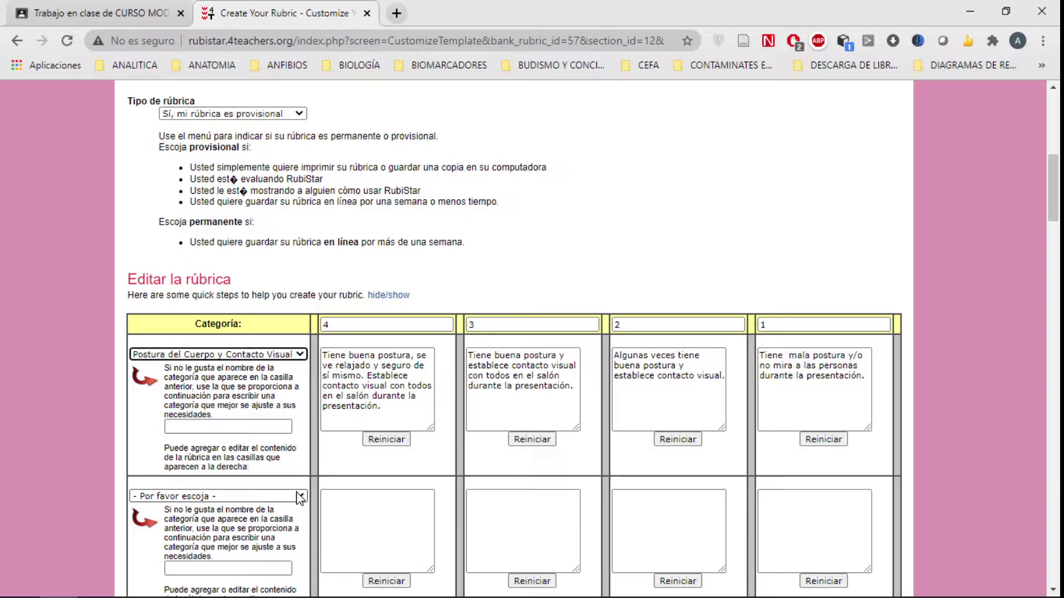
Step: Set row two's category to Atuendo and bring up row three's category options
{"action": "left_click", "coordinate": [300, 496]}
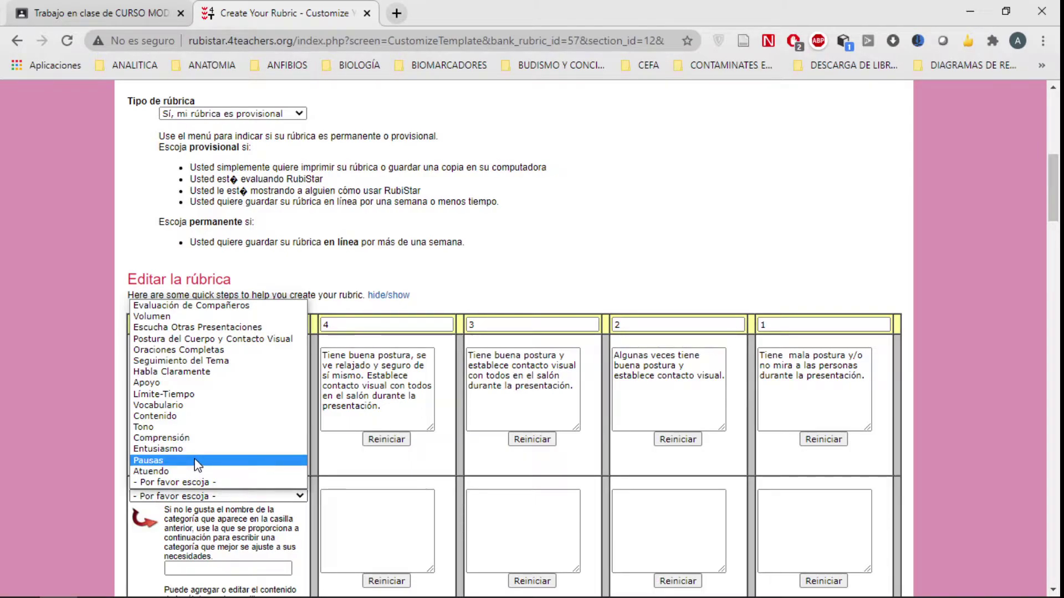
{"action": "left_click", "coordinate": [181, 471]}
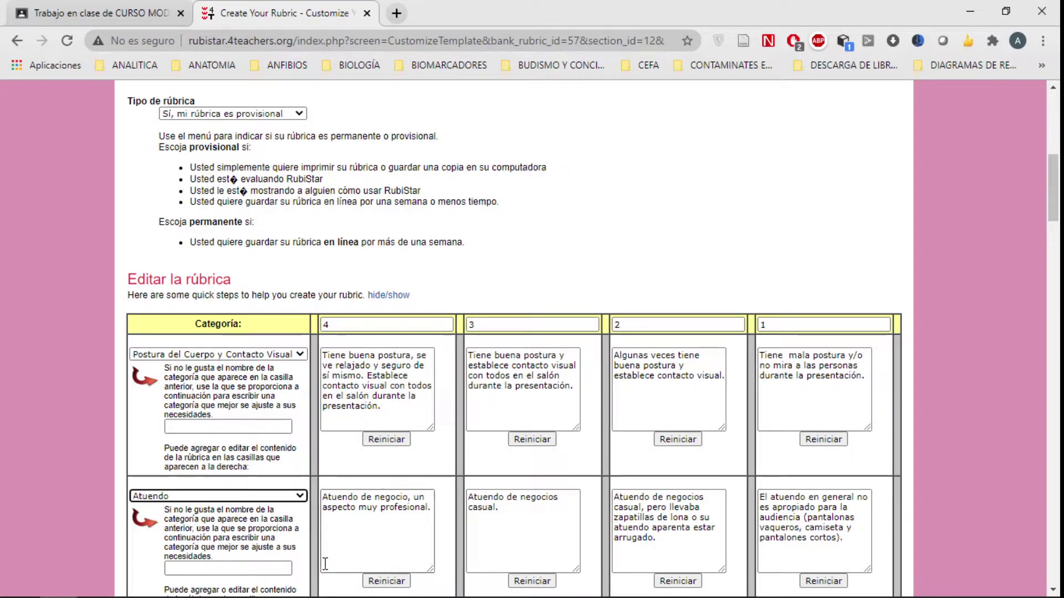
{"action": "scroll", "coordinate": [385, 480], "scroll_direction": "down", "scroll_amount": 1}
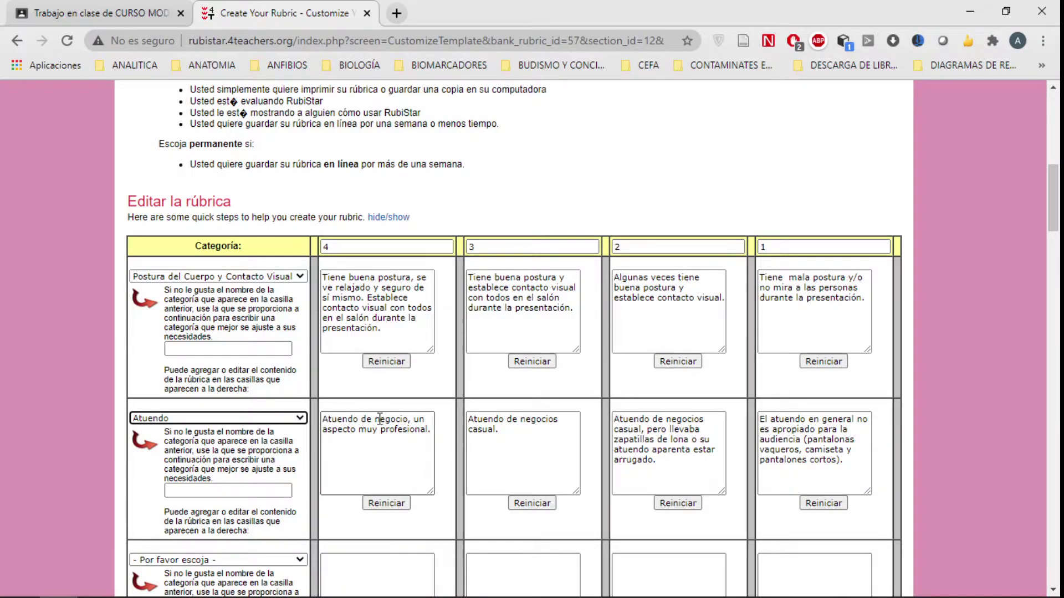
{"action": "scroll", "coordinate": [374, 438], "scroll_direction": "down", "scroll_amount": 3}
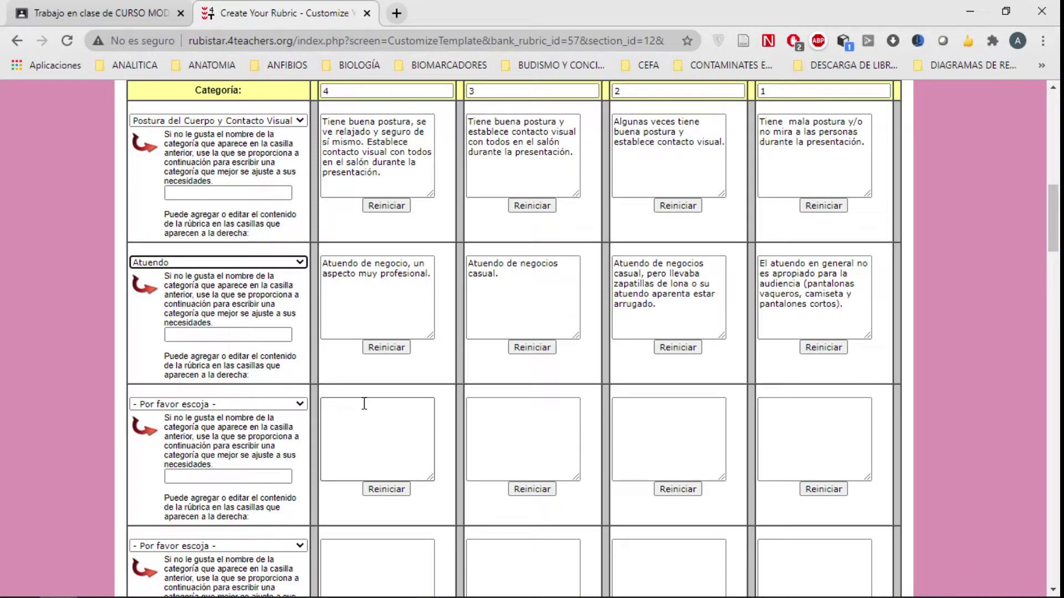
{"action": "scroll", "coordinate": [364, 404], "scroll_direction": "up", "scroll_amount": 2}
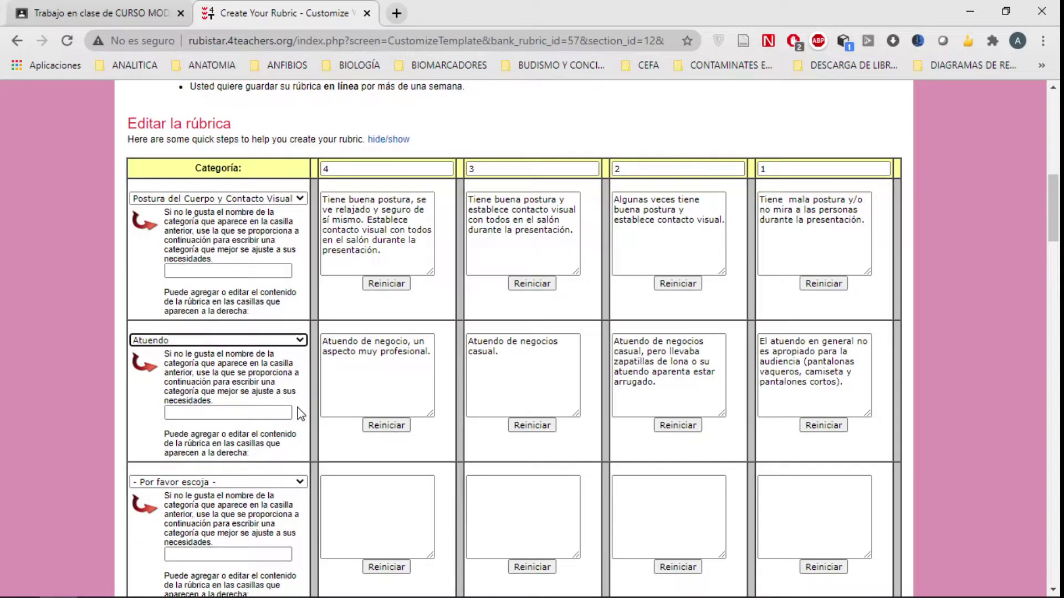
{"action": "left_click", "coordinate": [303, 482]}
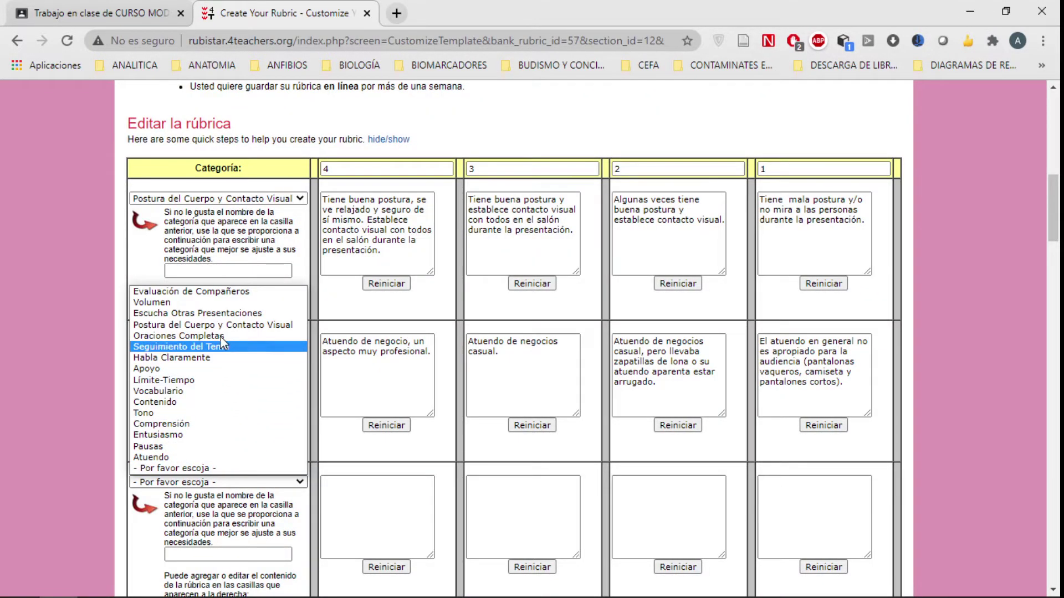
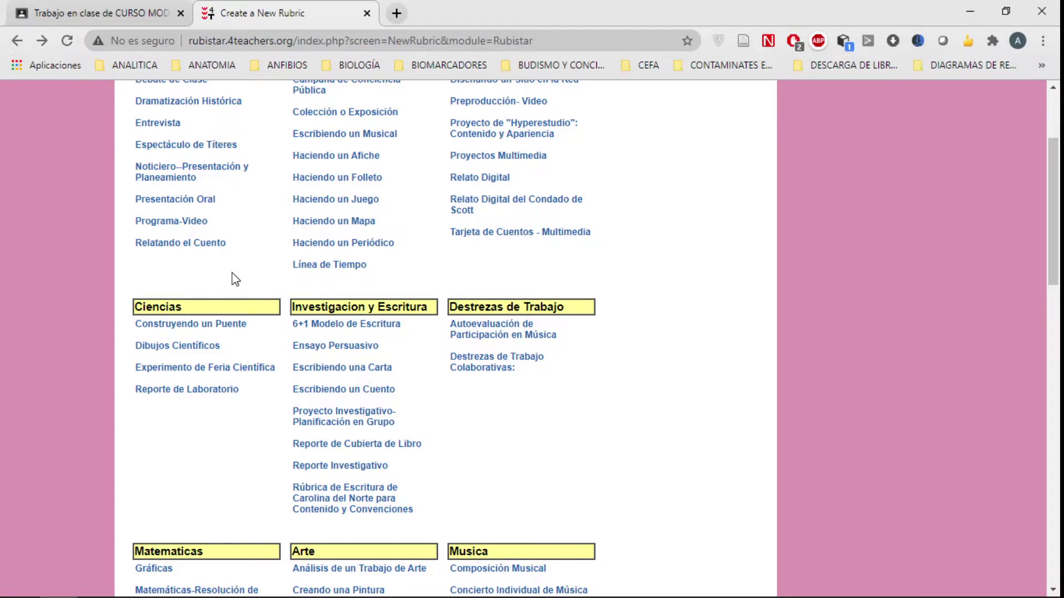
Step: Open the Reporte de Laboratorio template and view the first row's category options
{"action": "scroll", "coordinate": [332, 272], "scroll_direction": "up", "scroll_amount": 1}
{"action": "scroll", "coordinate": [346, 327], "scroll_direction": "down", "scroll_amount": 1}
{"action": "scroll", "coordinate": [572, 445], "scroll_direction": "down", "scroll_amount": 1}
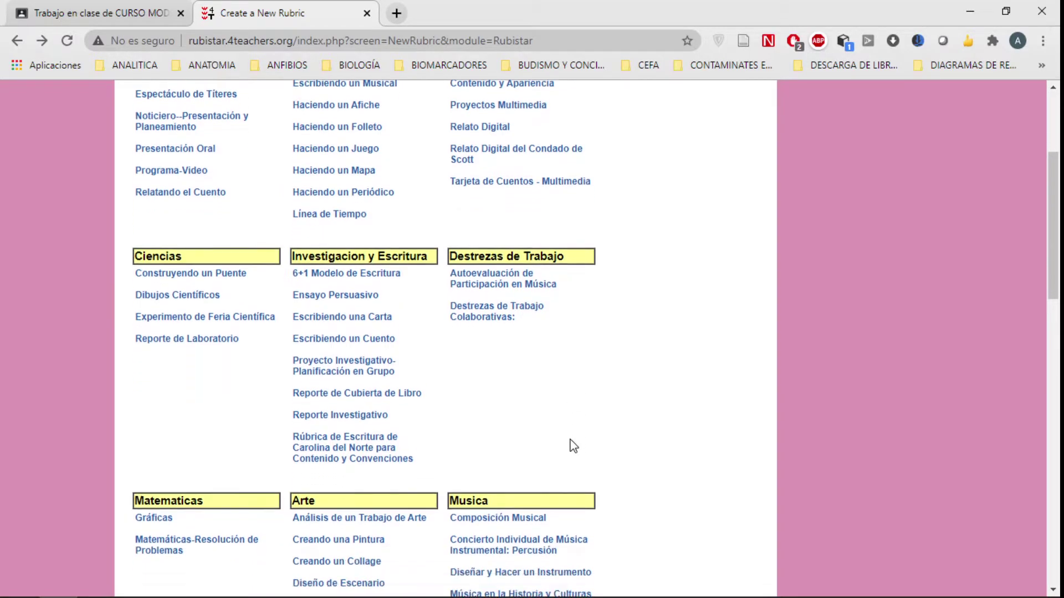
{"action": "scroll", "coordinate": [572, 444], "scroll_direction": "down", "scroll_amount": 2}
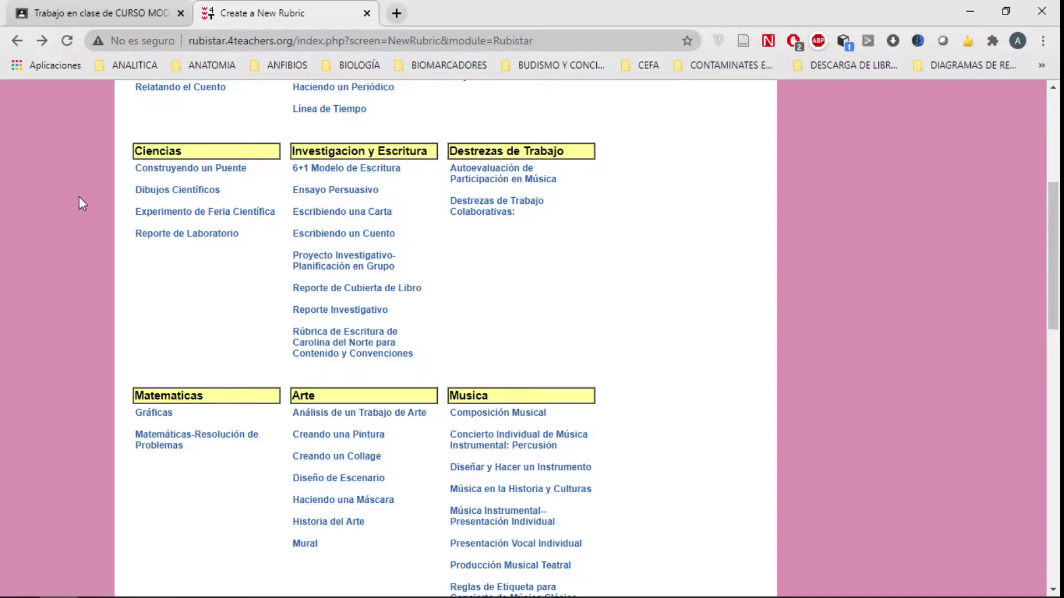
{"action": "left_click", "coordinate": [157, 235]}
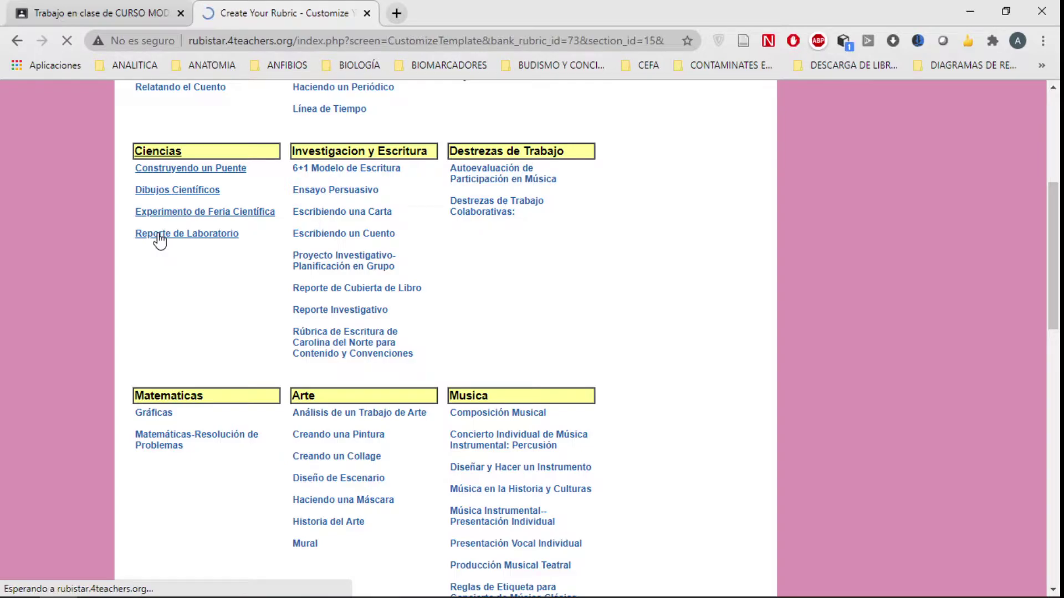
{"action": "scroll", "coordinate": [207, 344], "scroll_direction": "down", "scroll_amount": 10}
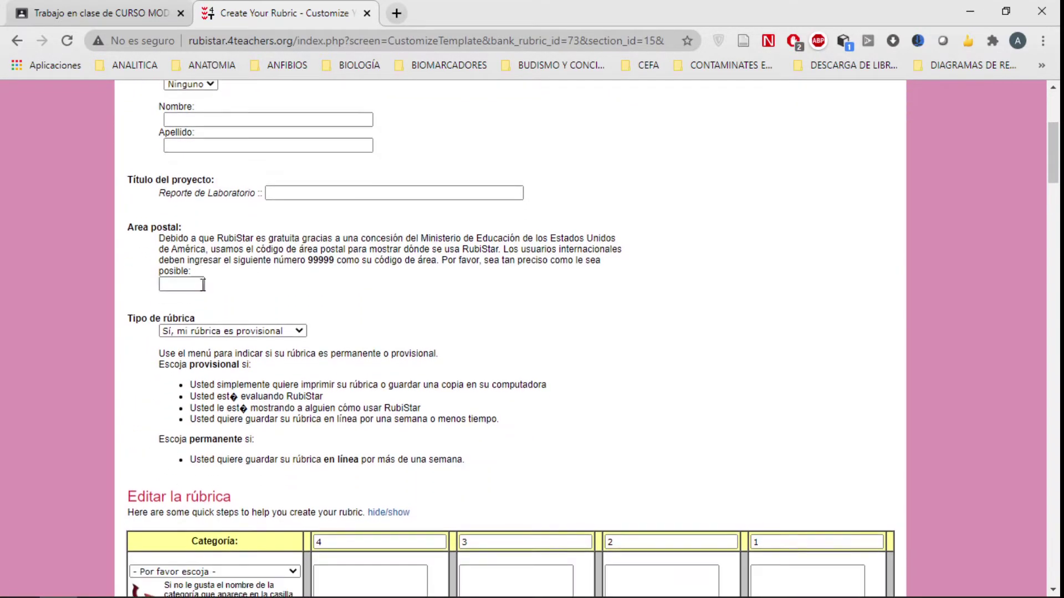
{"action": "left_click", "coordinate": [283, 276]}
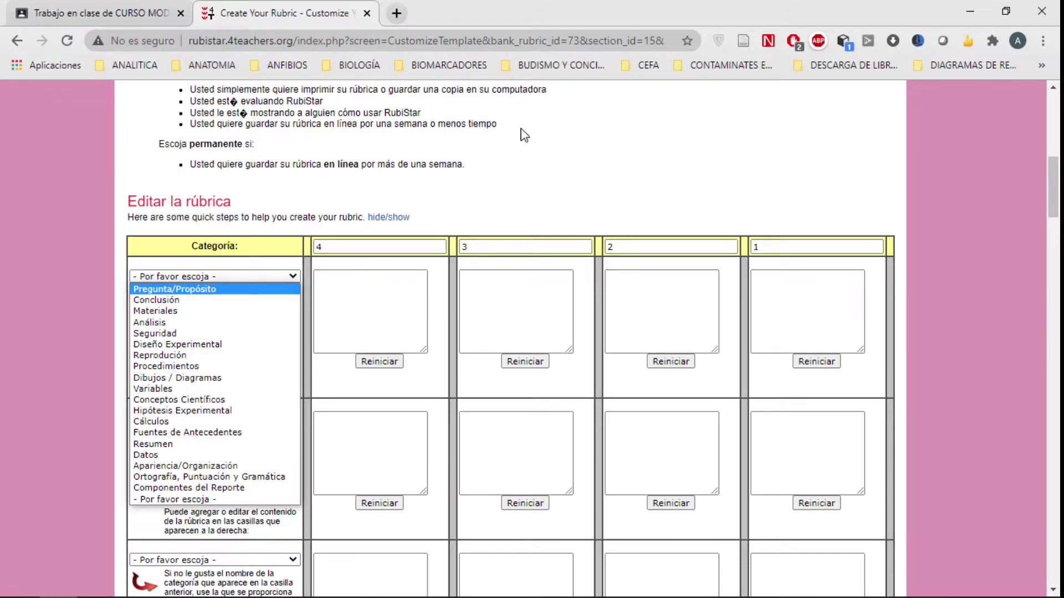
Step: Scroll through the lab report rubric form, then go to RubiStar's rubric search page
{"action": "scroll", "coordinate": [443, 172], "scroll_direction": "down", "scroll_amount": 3}
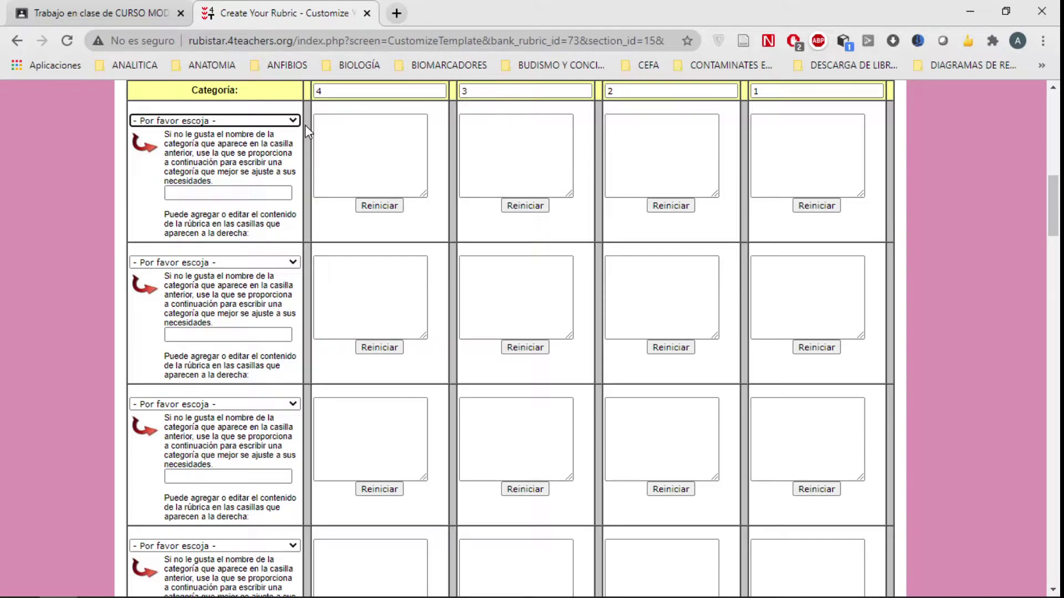
{"action": "scroll", "coordinate": [648, 322], "scroll_direction": "down", "scroll_amount": 5}
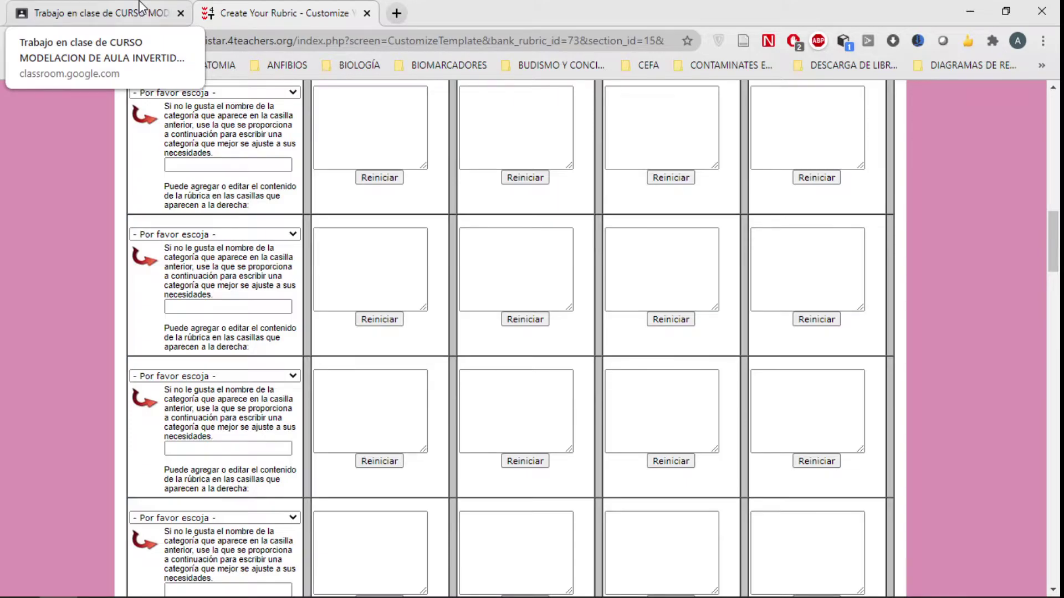
{"action": "scroll", "coordinate": [381, 141], "scroll_direction": "down", "scroll_amount": 1}
{"action": "scroll", "coordinate": [381, 141], "scroll_direction": "up", "scroll_amount": 15}
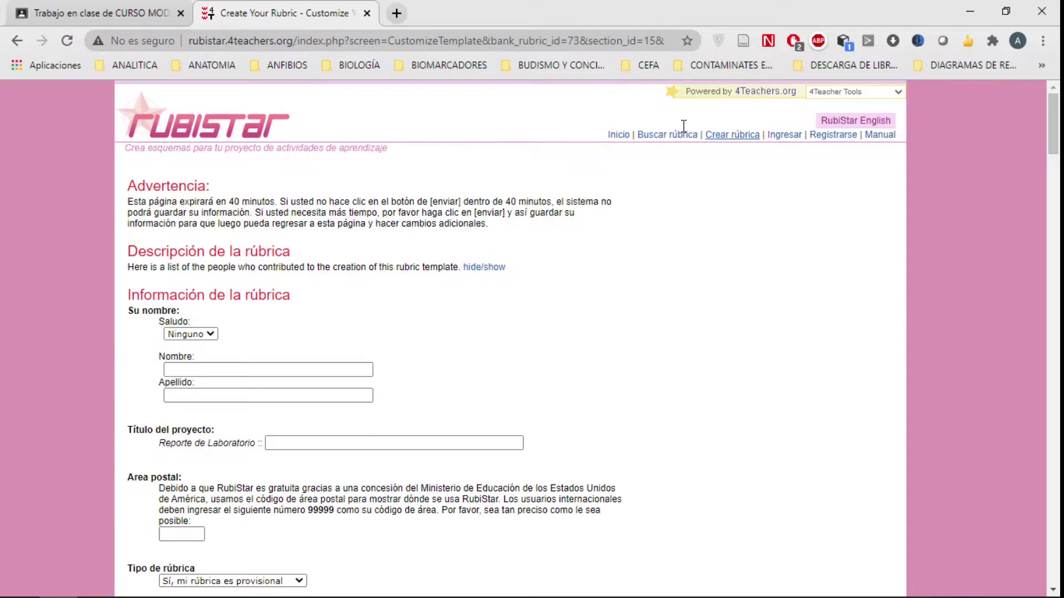
{"action": "left_click", "coordinate": [667, 138]}
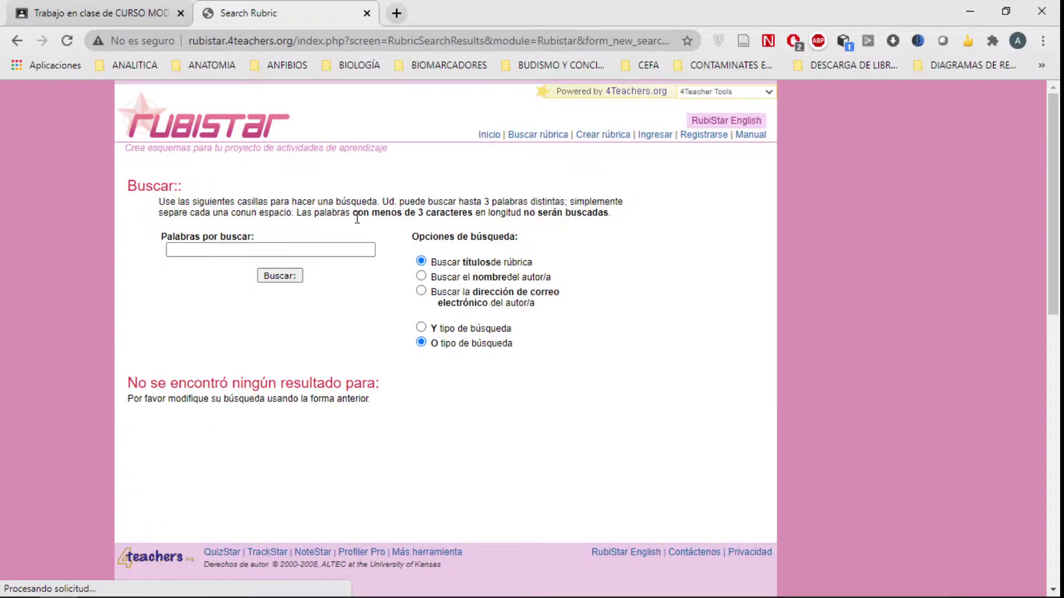
Step: Search rubric titles for 'NATURELE', which returns no matching rubrics
{"action": "left_click", "coordinate": [314, 248]}
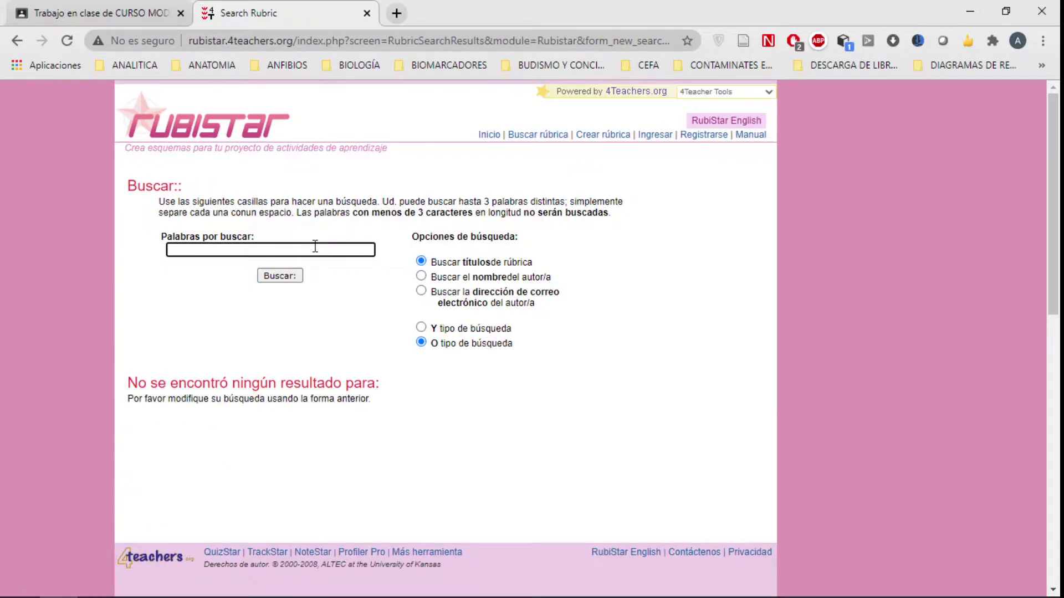
{"action": "type", "text": "NATURELES"}
{"action": "key", "text": "Return"}
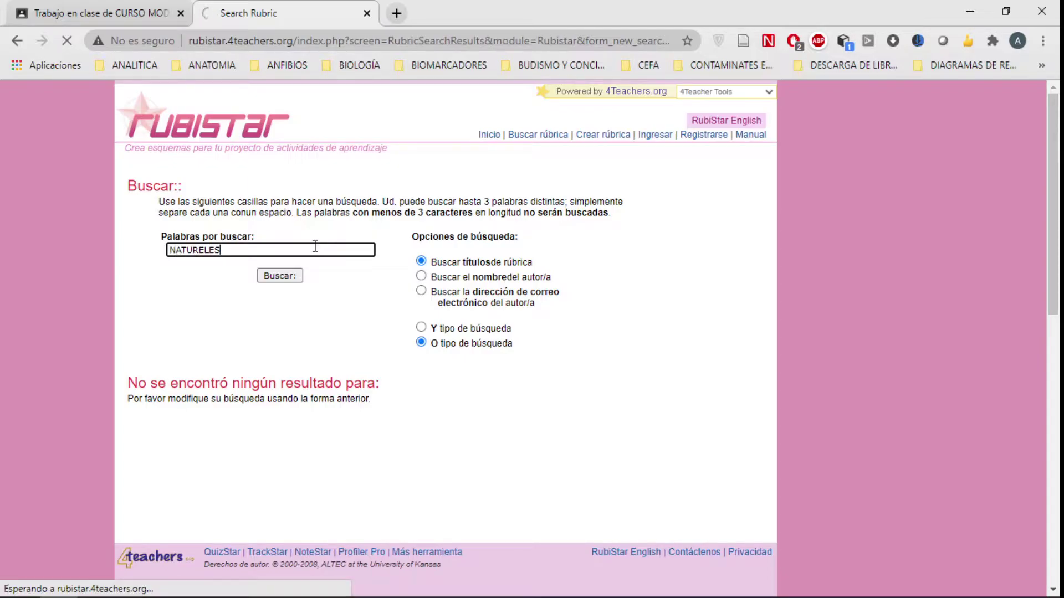
{"action": "left_click", "coordinate": [281, 279]}
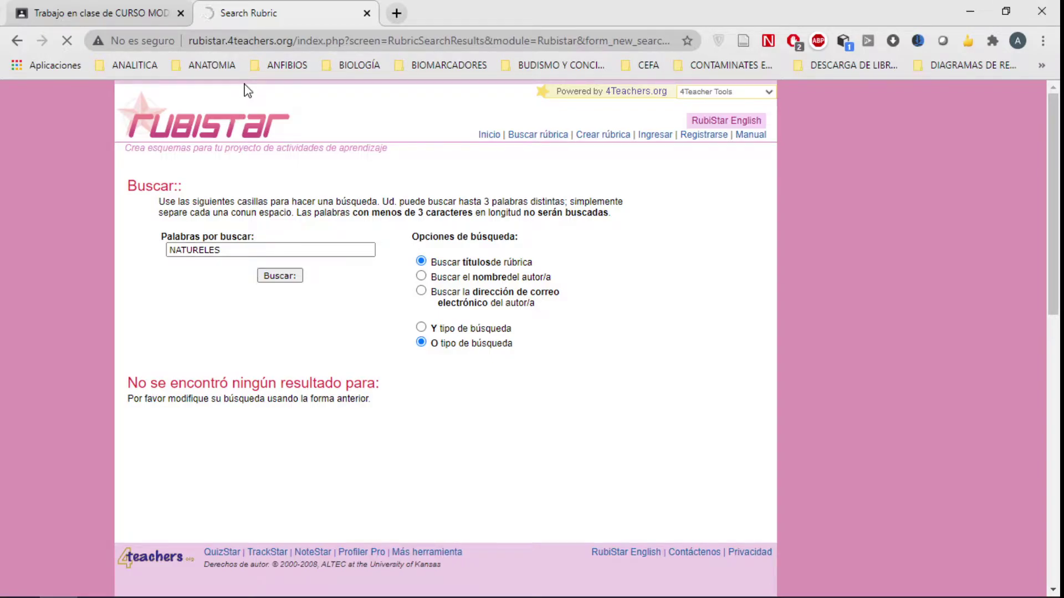
{"action": "left_click", "coordinate": [123, 14]}
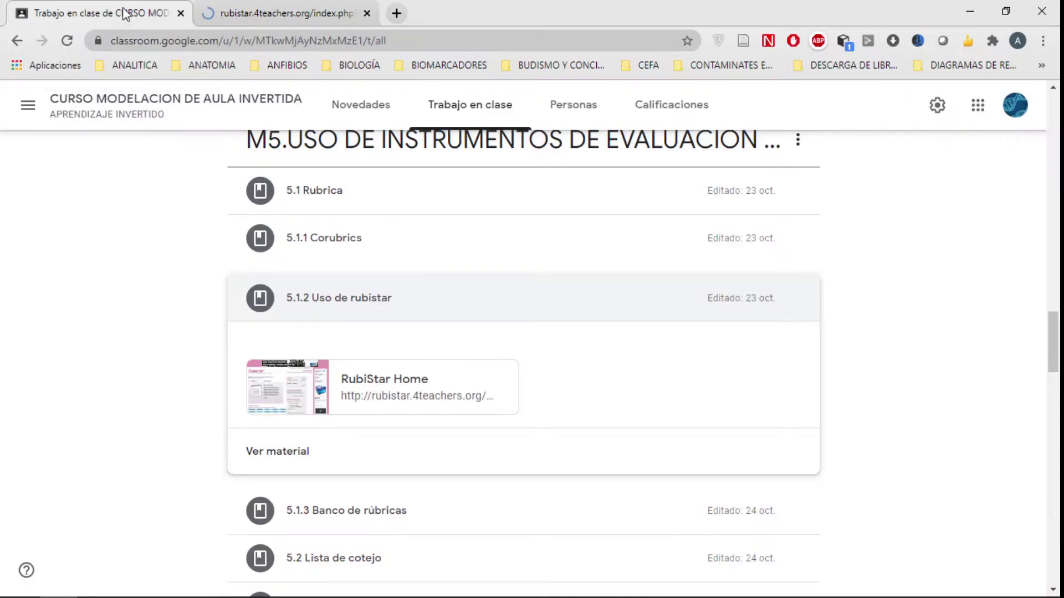
Step: Collapse 5.1.2, expand 5.1.3 Banco de rúbricas and open the Rubrics and Rubric Makers link
{"action": "left_click", "coordinate": [273, 14]}
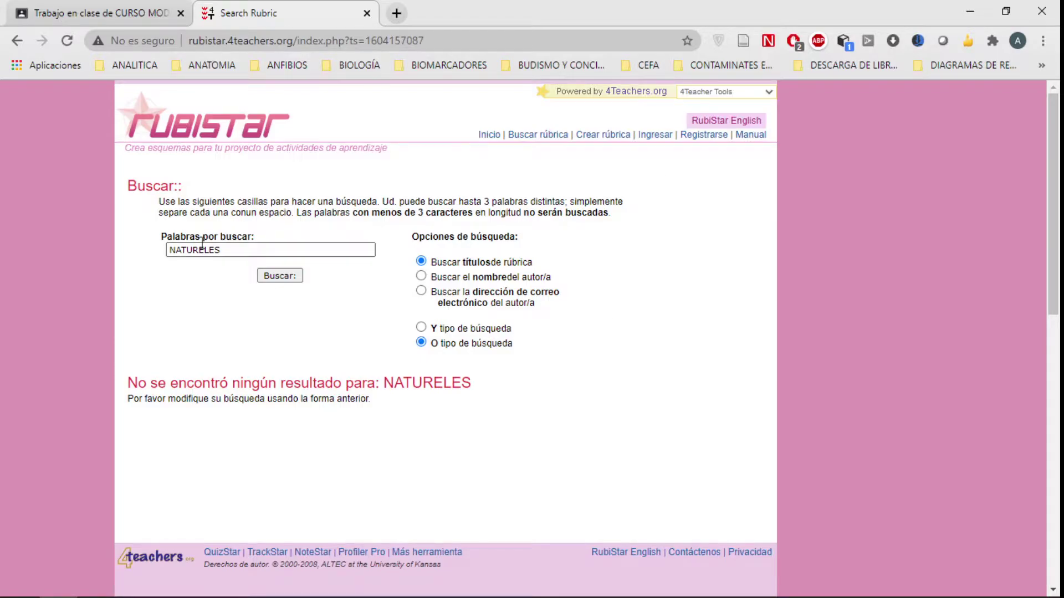
{"action": "left_click", "coordinate": [89, 8]}
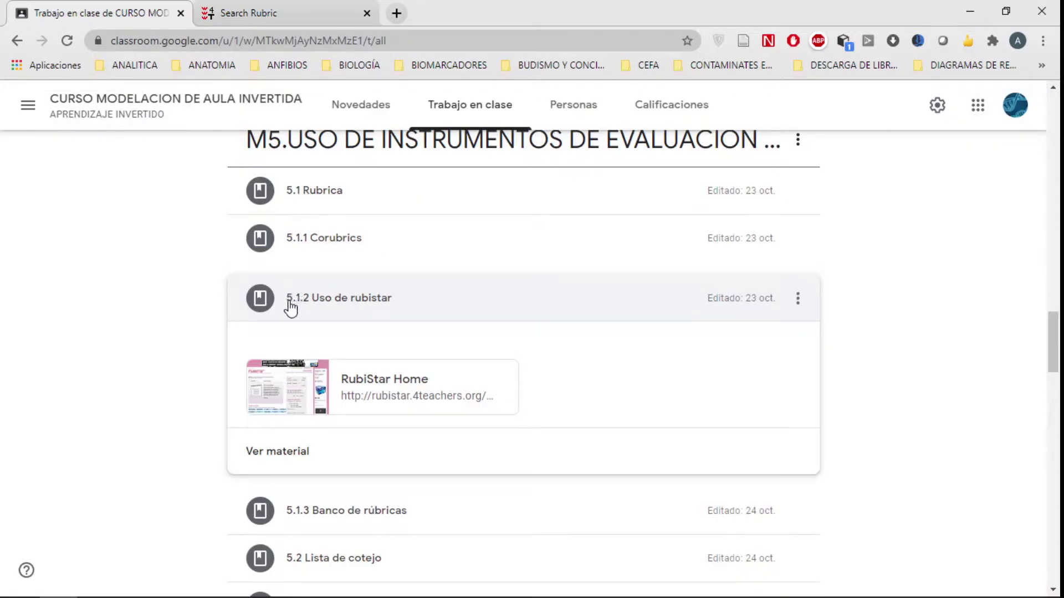
{"action": "left_click", "coordinate": [340, 302]}
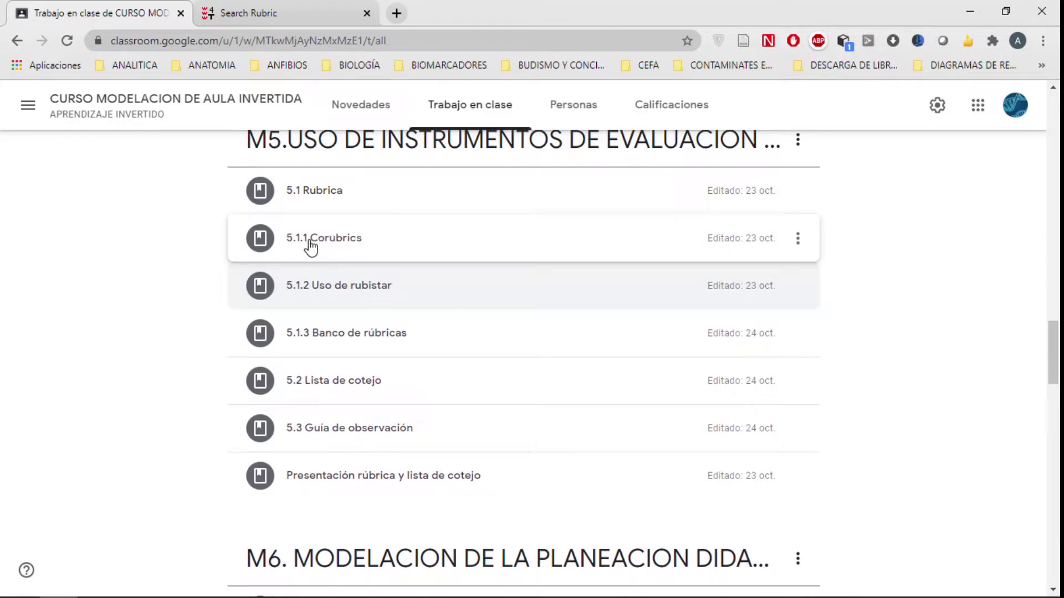
{"action": "left_click", "coordinate": [342, 341]}
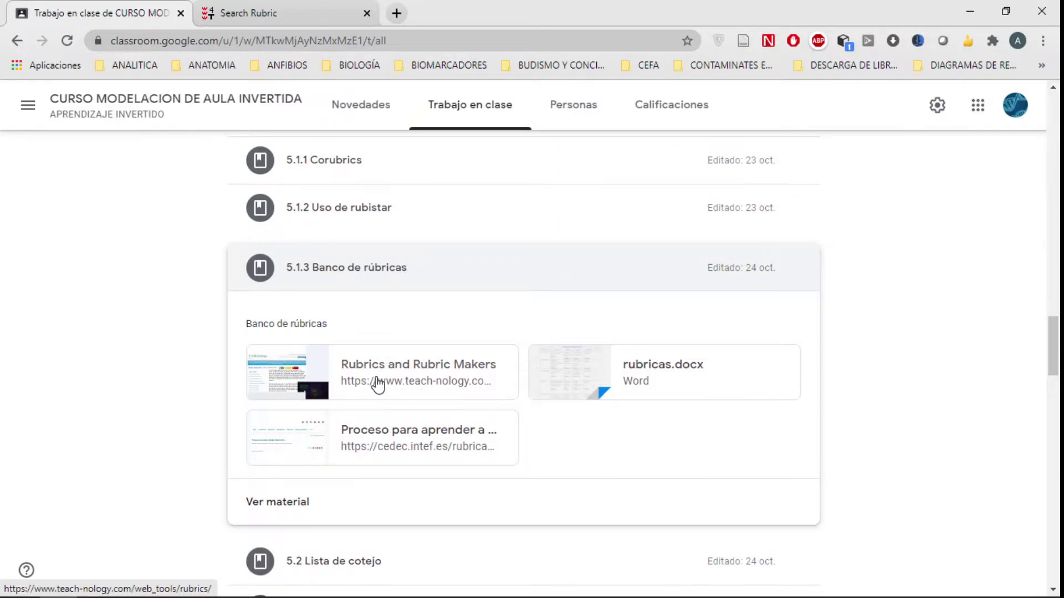
{"action": "left_click", "coordinate": [377, 384]}
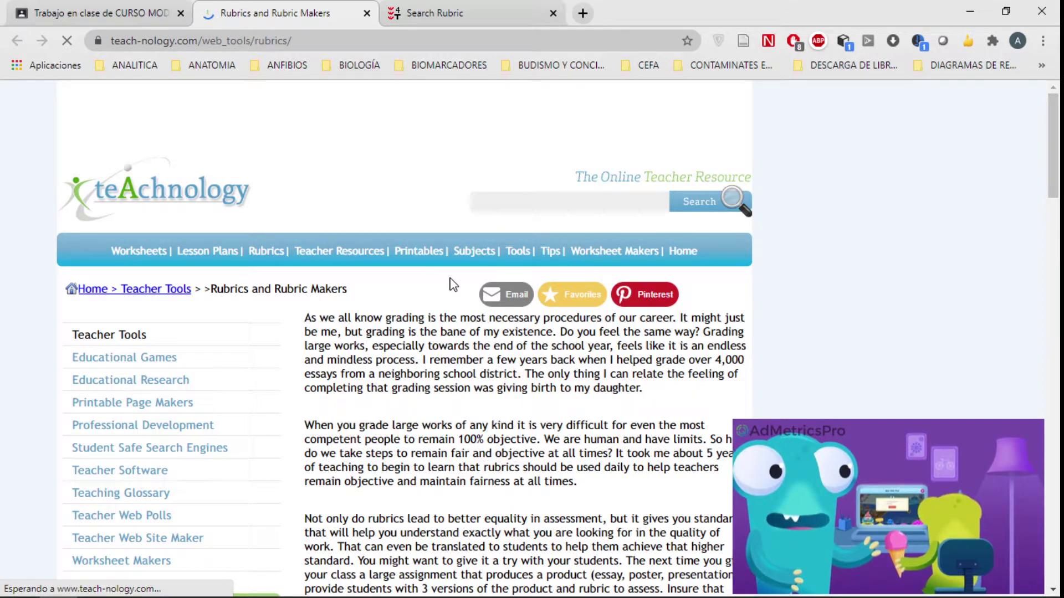
Step: Open the Class Participation rubric generator and choose the raised-hand student picture
{"action": "scroll", "coordinate": [450, 284], "scroll_direction": "down", "scroll_amount": 5}
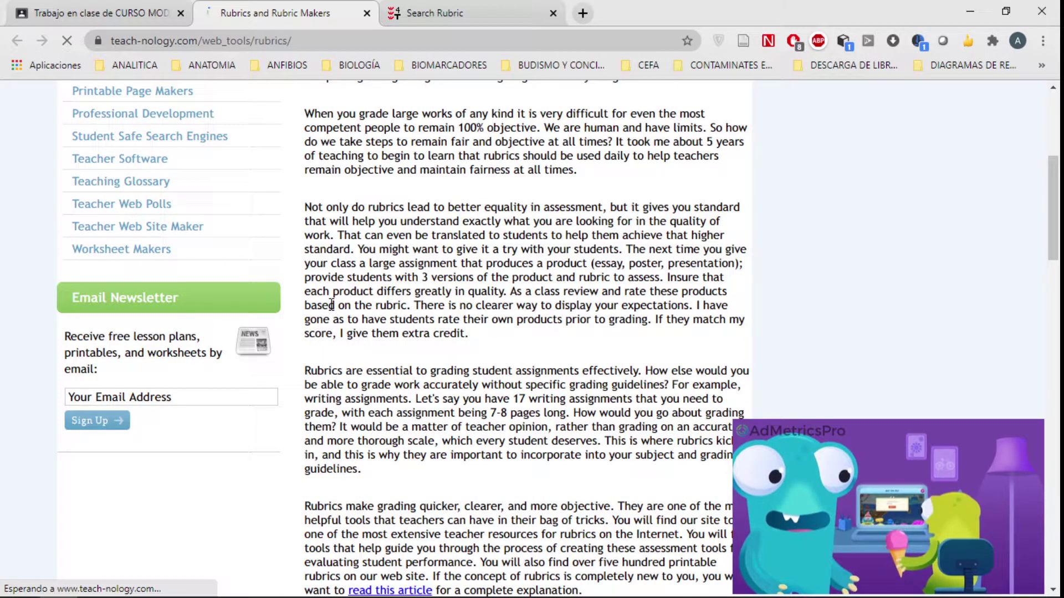
{"action": "scroll", "coordinate": [366, 324], "scroll_direction": "down", "scroll_amount": 6}
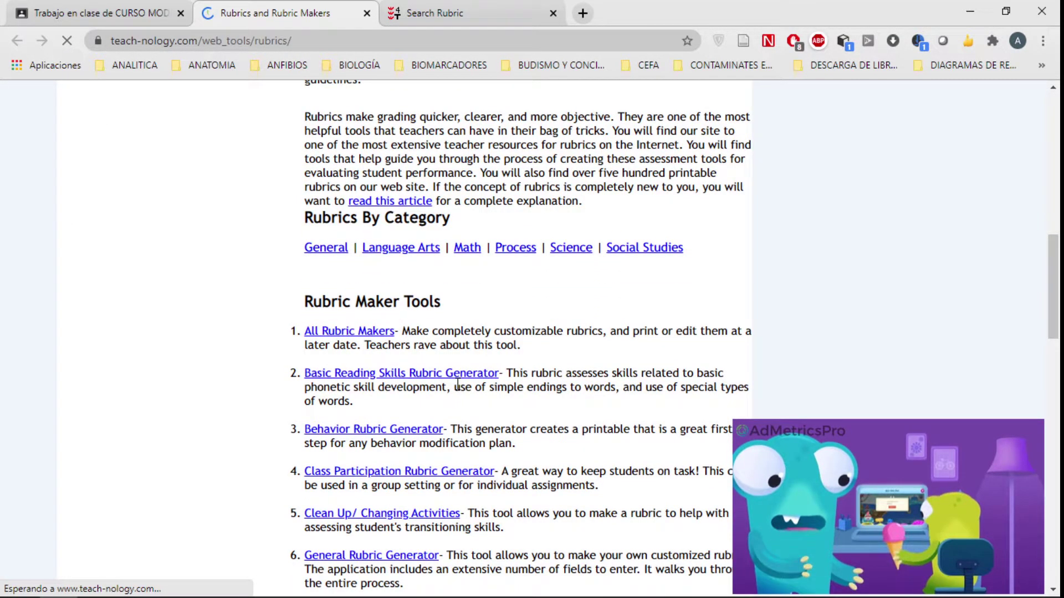
{"action": "scroll", "coordinate": [452, 355], "scroll_direction": "down", "scroll_amount": 3}
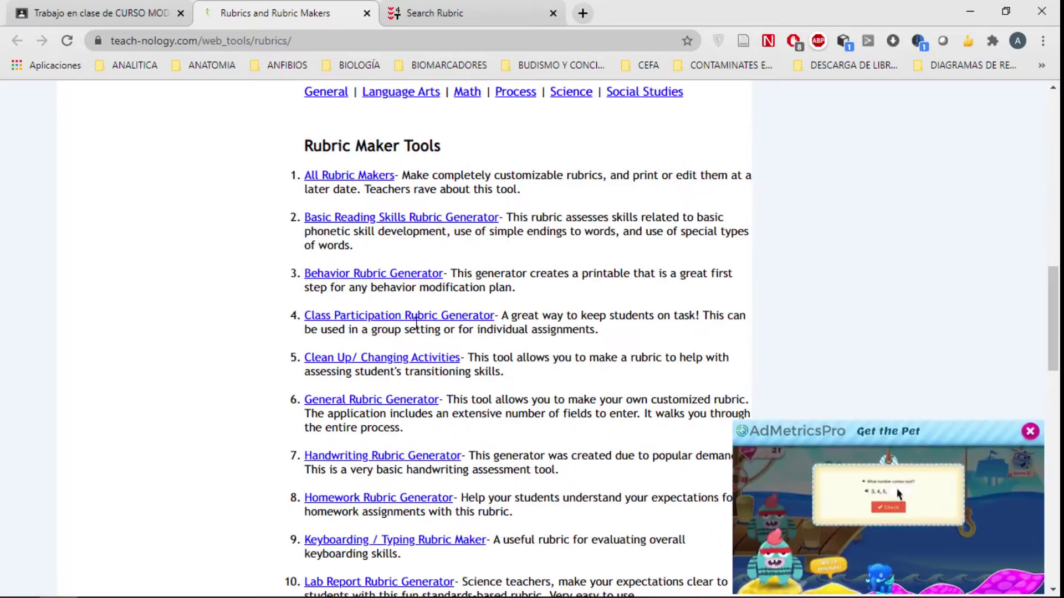
{"action": "left_click", "coordinate": [449, 320]}
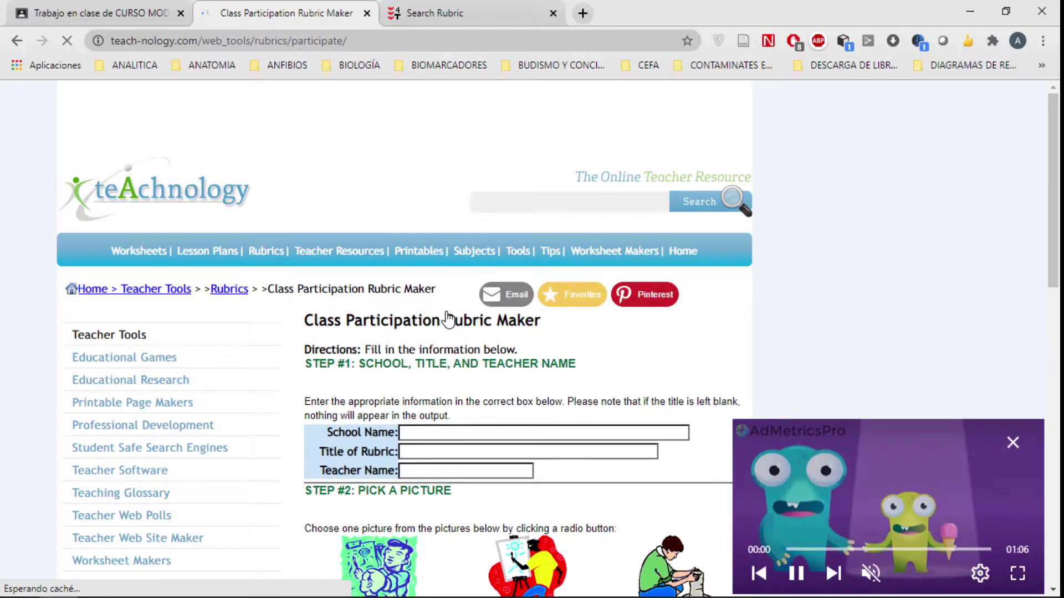
{"action": "scroll", "coordinate": [625, 431], "scroll_direction": "down", "scroll_amount": 3}
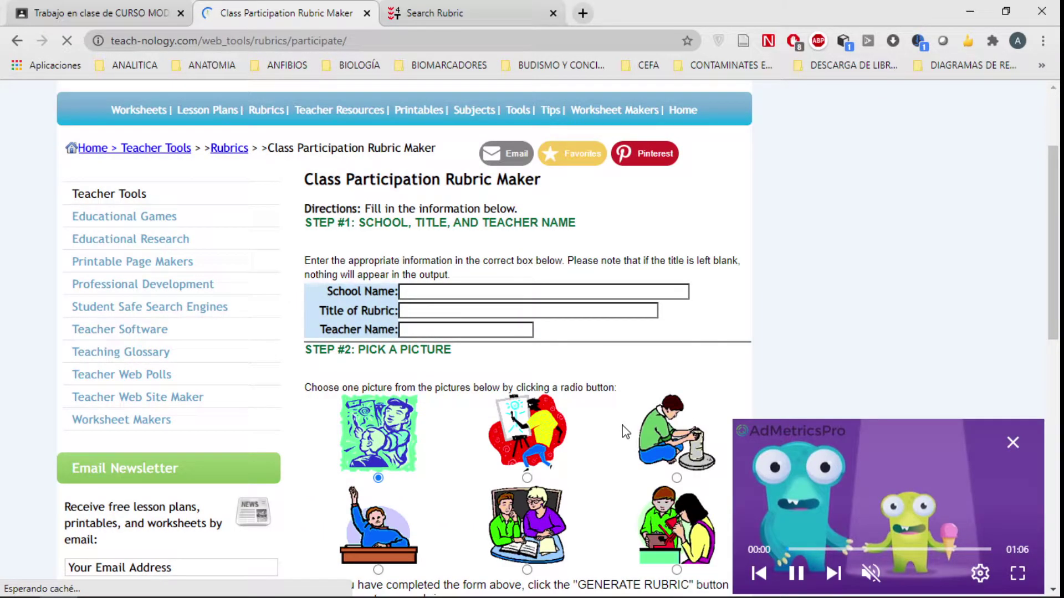
{"action": "scroll", "coordinate": [625, 431], "scroll_direction": "down", "scroll_amount": 3}
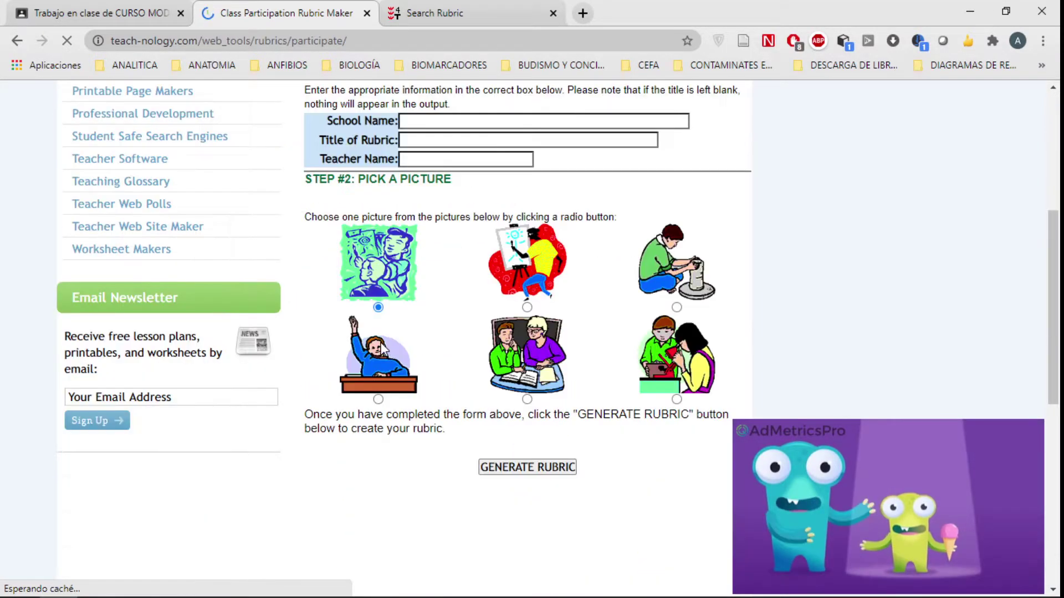
{"action": "left_click", "coordinate": [378, 399]}
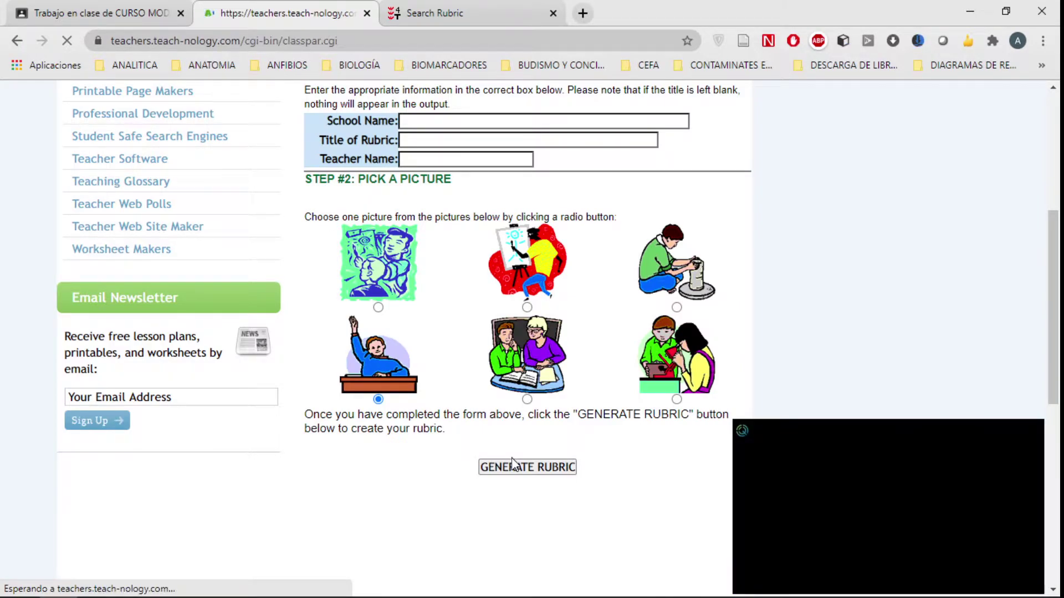
Step: Regenerate the Class Participation rubric with the two-students-at-a-computer picture, then return to the form
{"action": "scroll", "coordinate": [860, 303], "scroll_direction": "down", "scroll_amount": 1}
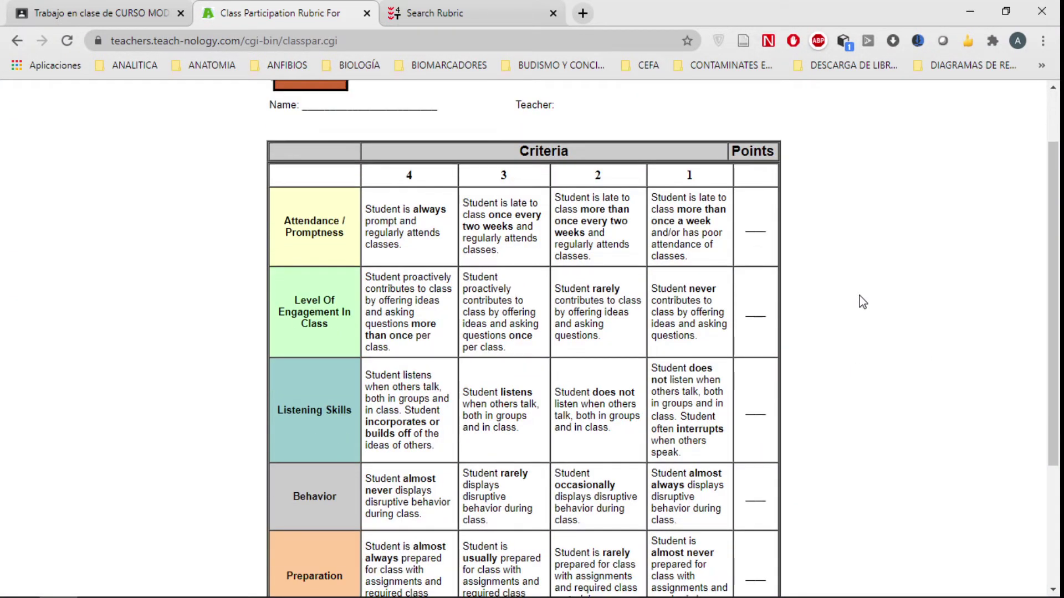
{"action": "scroll", "coordinate": [863, 302], "scroll_direction": "down", "scroll_amount": 3}
{"action": "scroll", "coordinate": [866, 299], "scroll_direction": "up", "scroll_amount": 2}
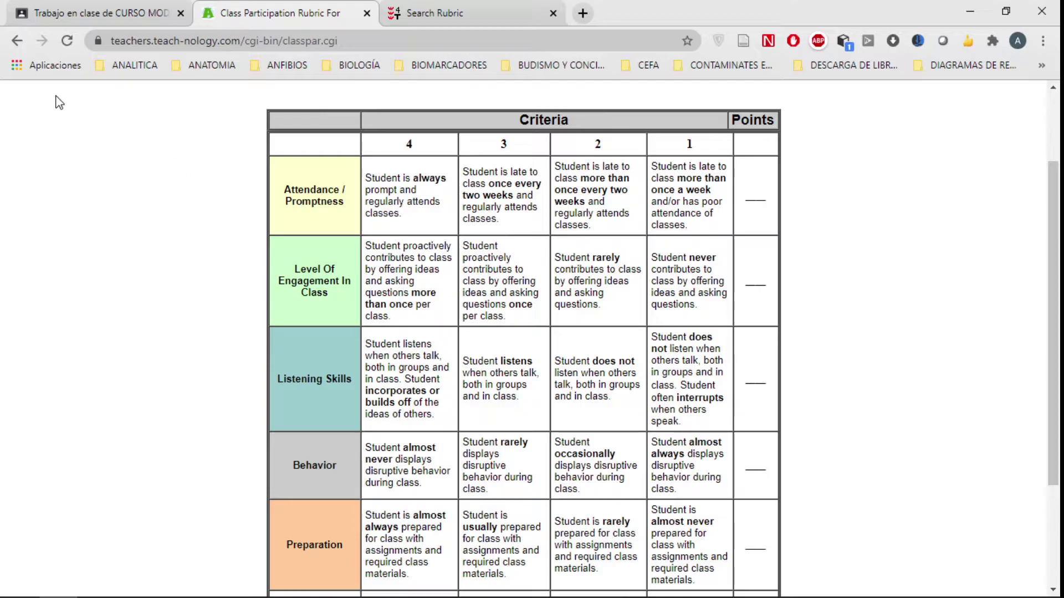
{"action": "left_click", "coordinate": [17, 43]}
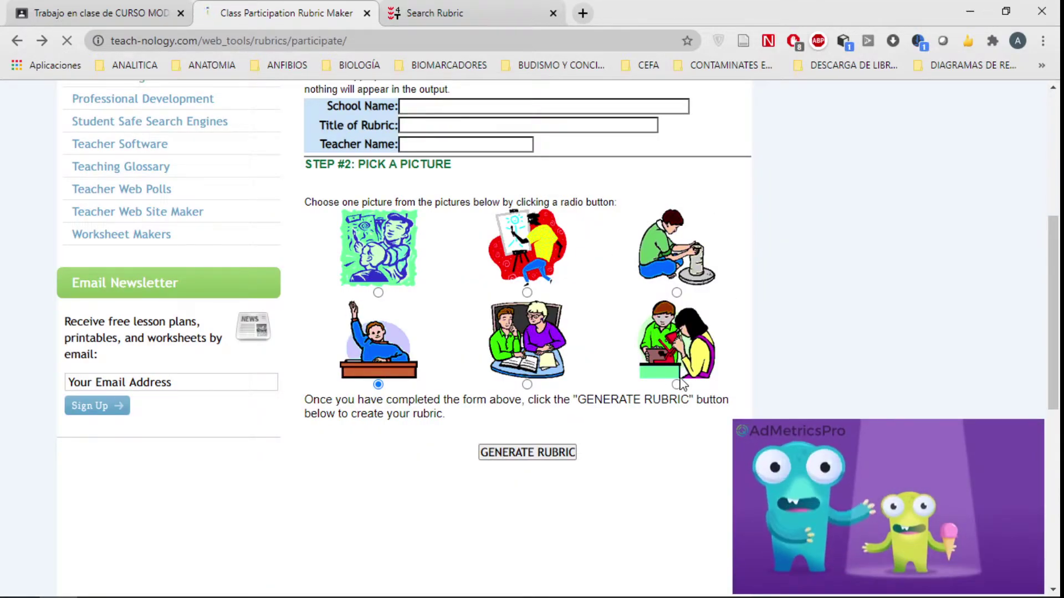
{"action": "left_click", "coordinate": [677, 399]}
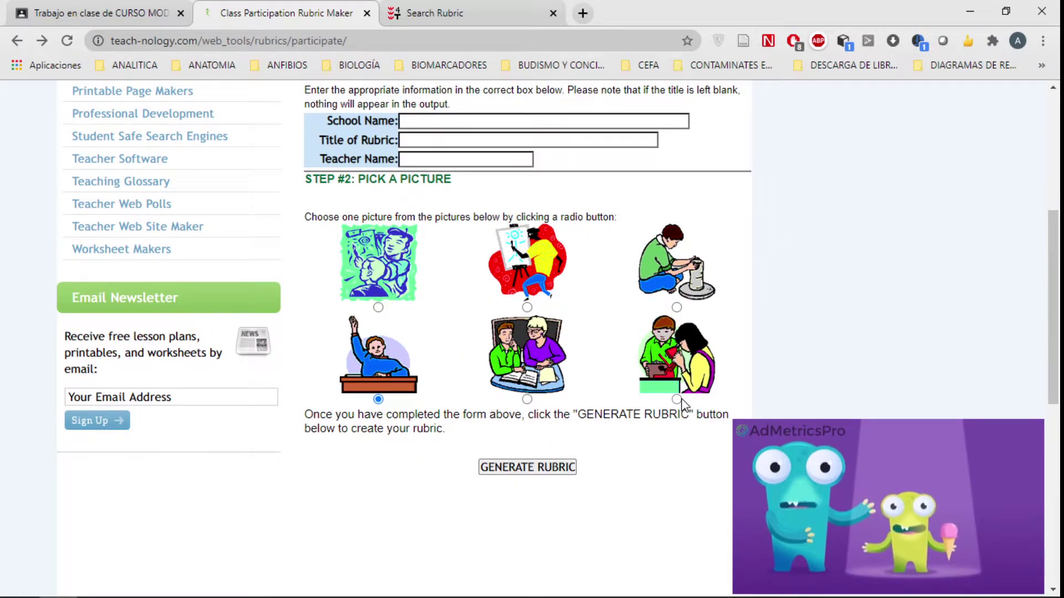
{"action": "left_click", "coordinate": [521, 468]}
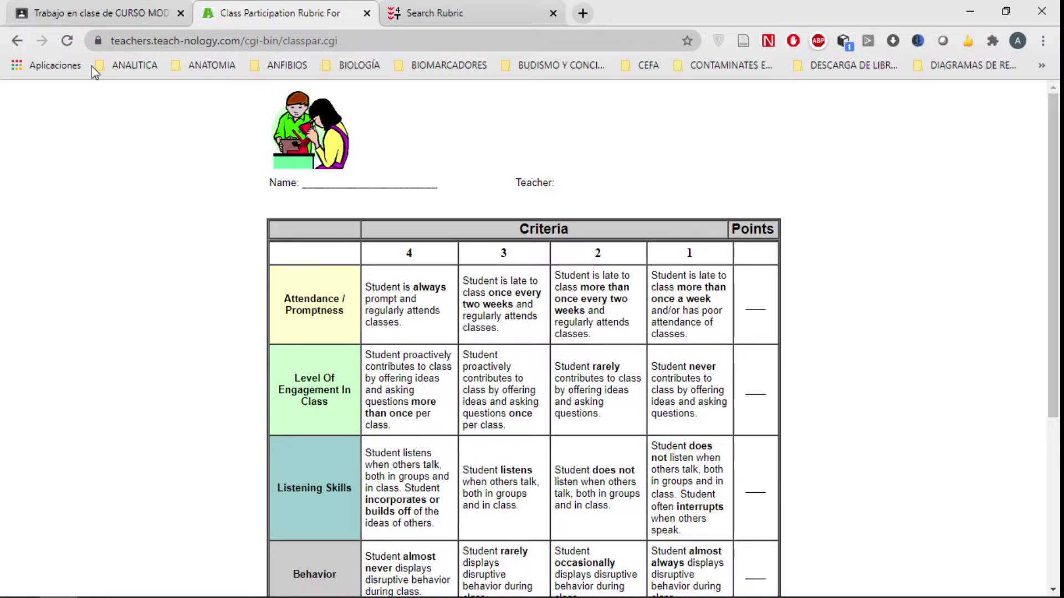
{"action": "left_click", "coordinate": [17, 41]}
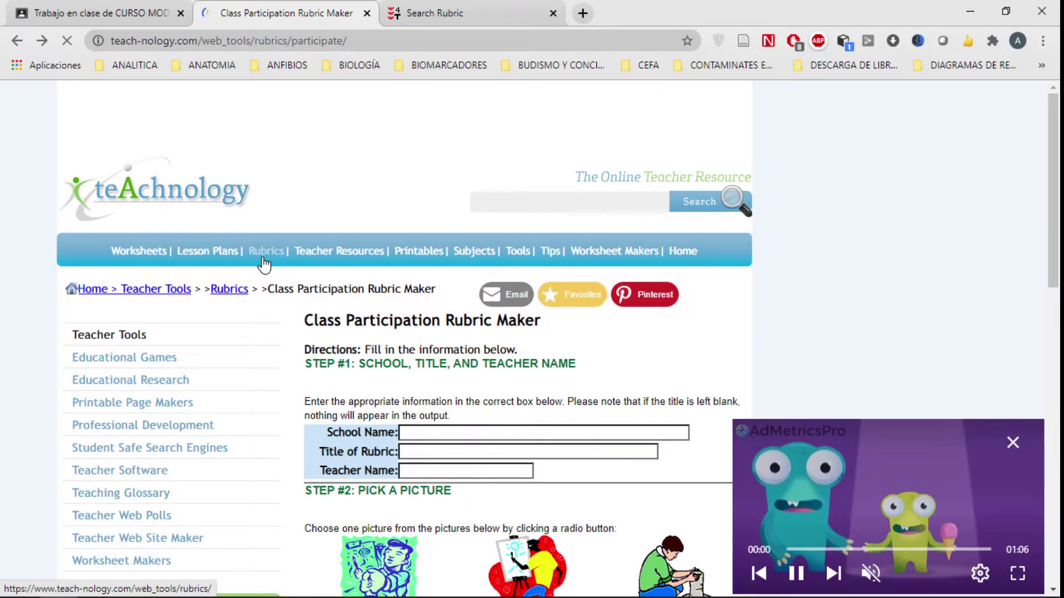
Step: View the Custom Rubric Maker's Elementary Behavior sample, then browse the preformatted rubric samples
{"action": "left_click", "coordinate": [263, 256]}
{"action": "scroll", "coordinate": [392, 372], "scroll_direction": "down", "scroll_amount": 10}
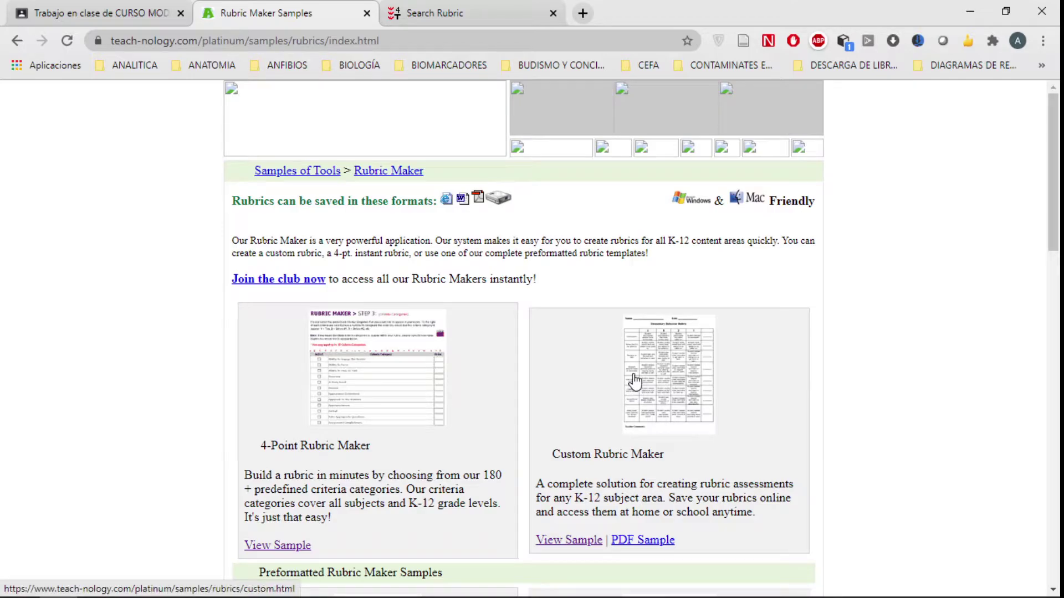
{"action": "left_click", "coordinate": [568, 540]}
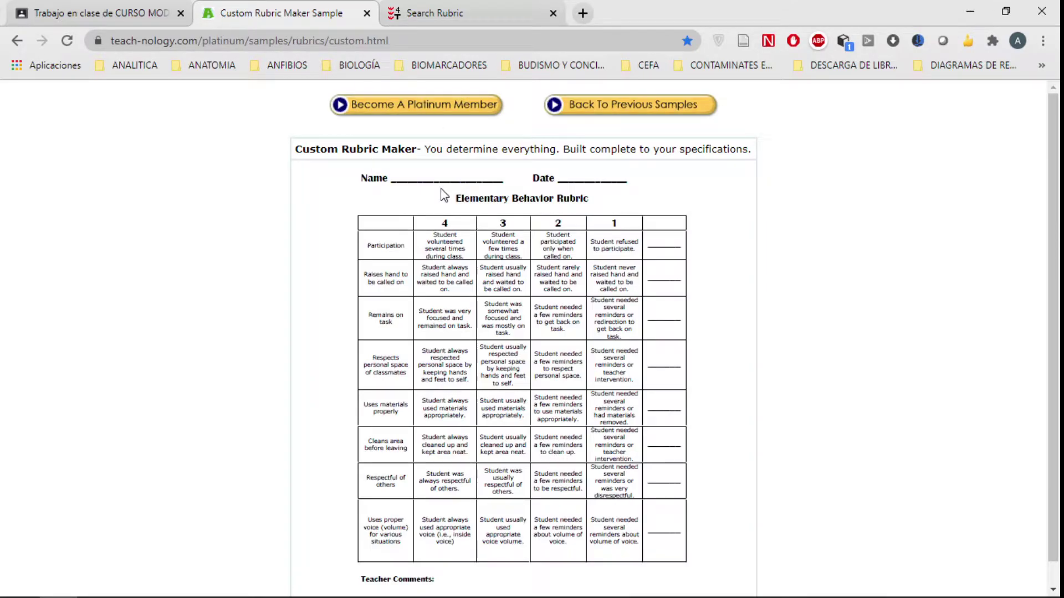
{"action": "left_click", "coordinate": [12, 46]}
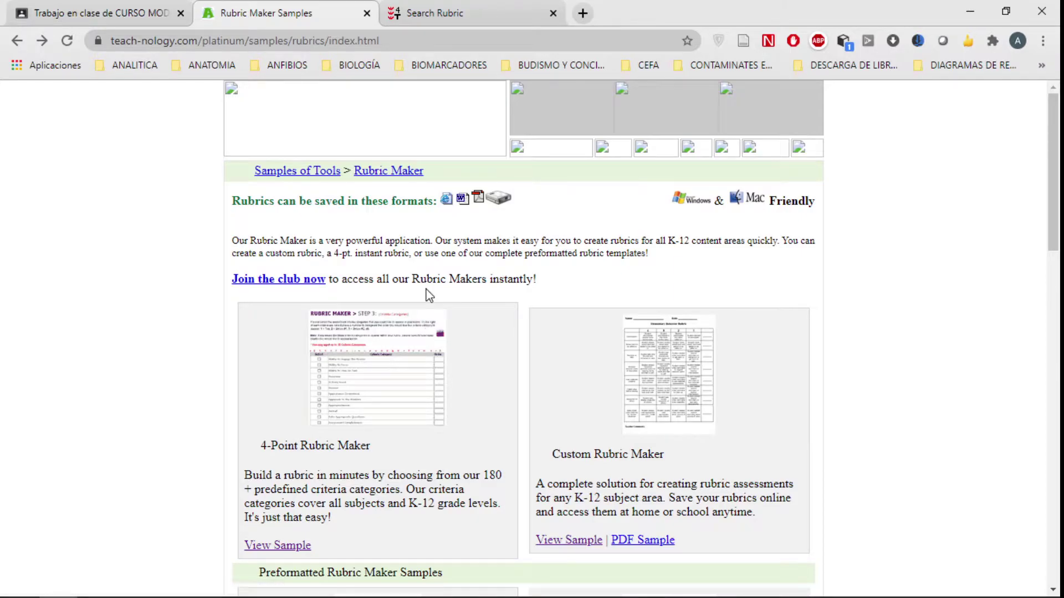
{"action": "scroll", "coordinate": [715, 355], "scroll_direction": "down", "scroll_amount": 10}
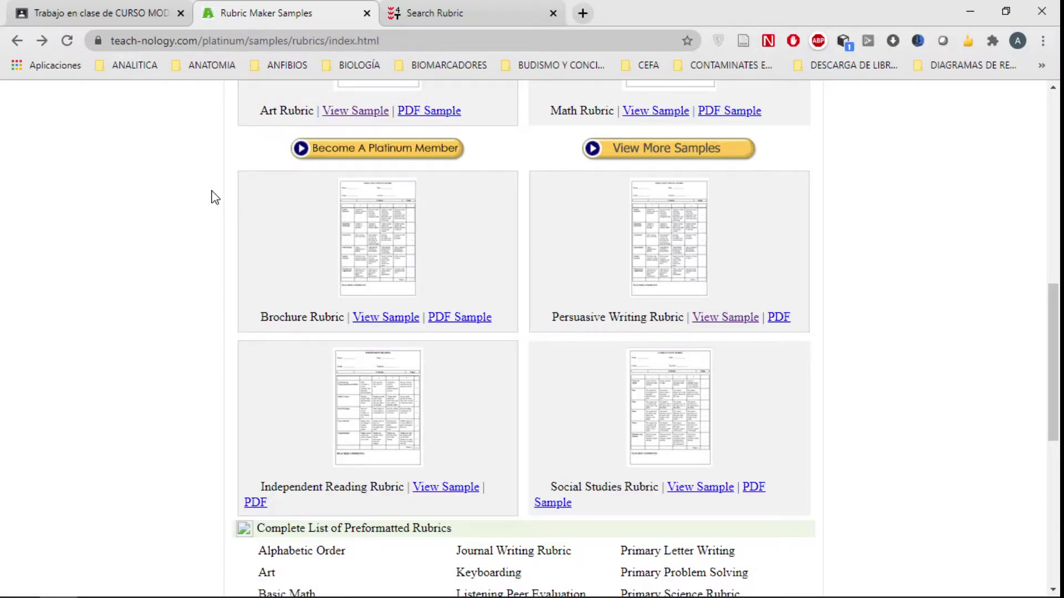
{"action": "scroll", "coordinate": [211, 197], "scroll_direction": "up", "scroll_amount": 8}
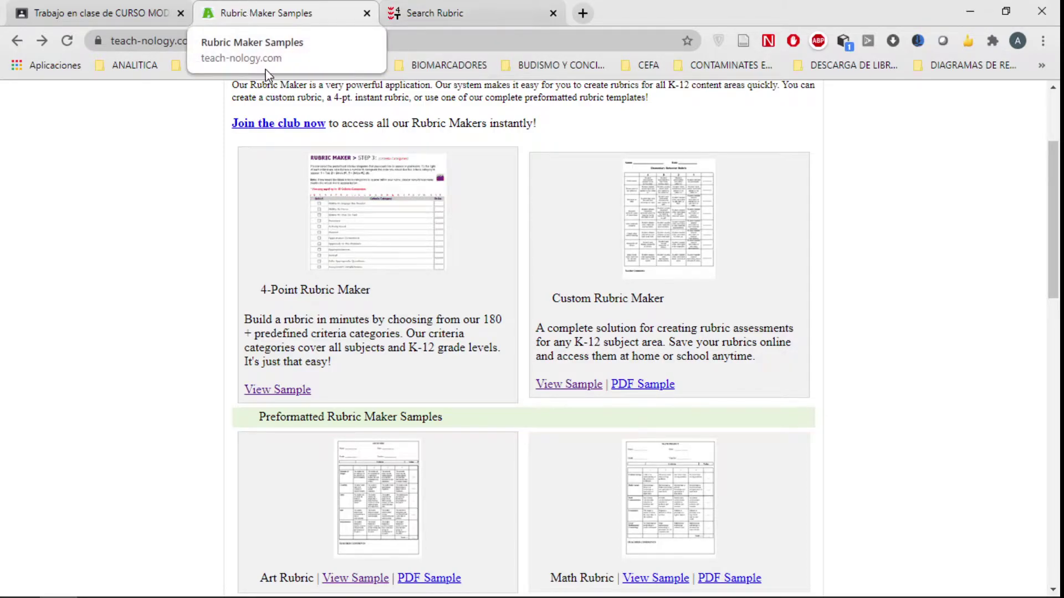
{"action": "scroll", "coordinate": [242, 296], "scroll_direction": "up", "scroll_amount": 3}
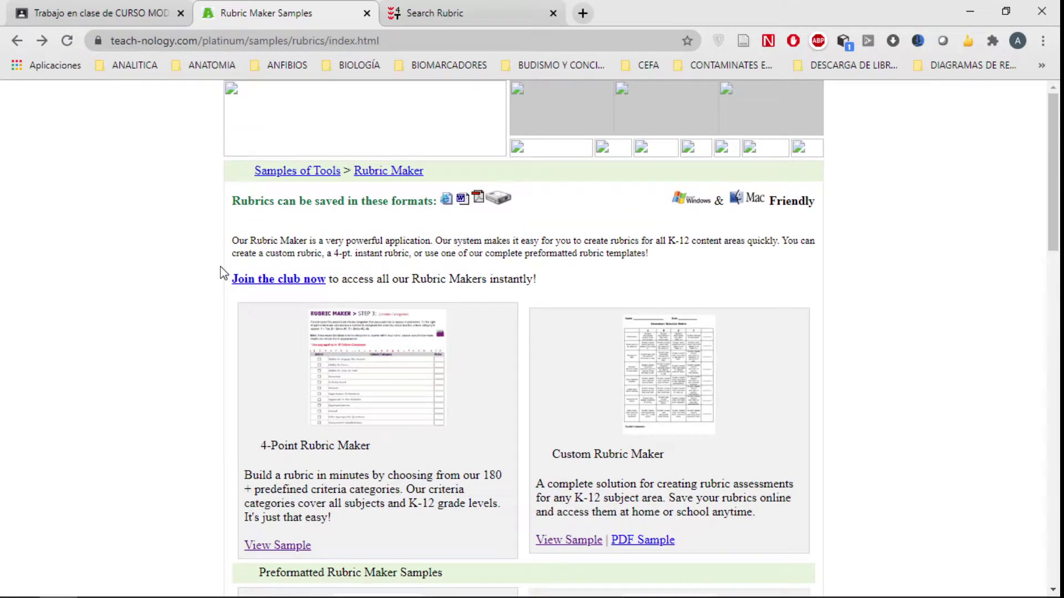
Step: Return to Rubrics and Rubric Makers and open the Lab Report Rubric Generator
{"action": "left_click", "coordinate": [17, 41]}
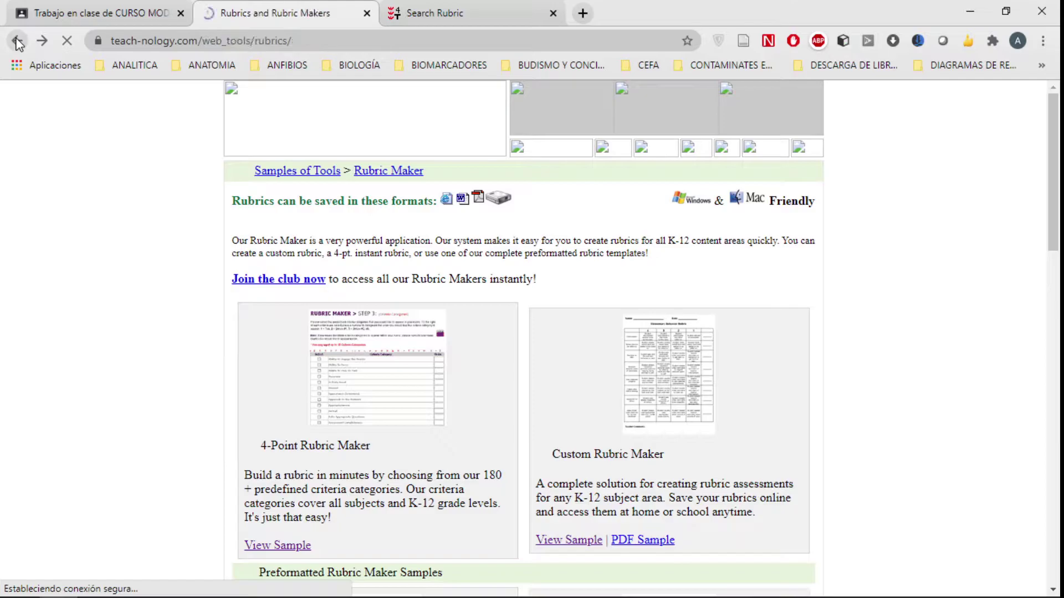
{"action": "scroll", "coordinate": [456, 441], "scroll_direction": "down", "scroll_amount": 3}
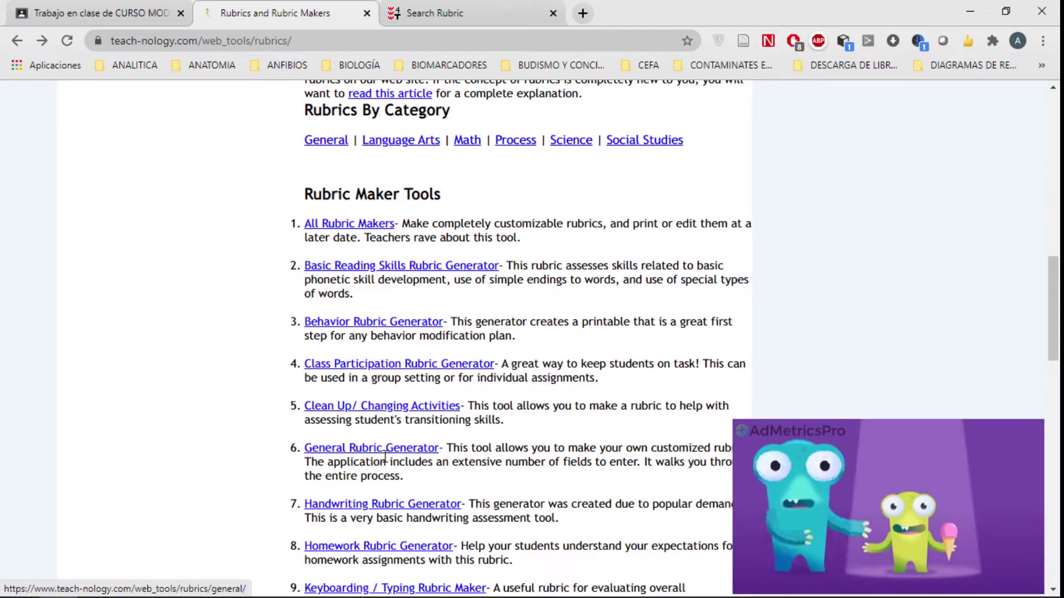
{"action": "scroll", "coordinate": [431, 437], "scroll_direction": "down", "scroll_amount": 3}
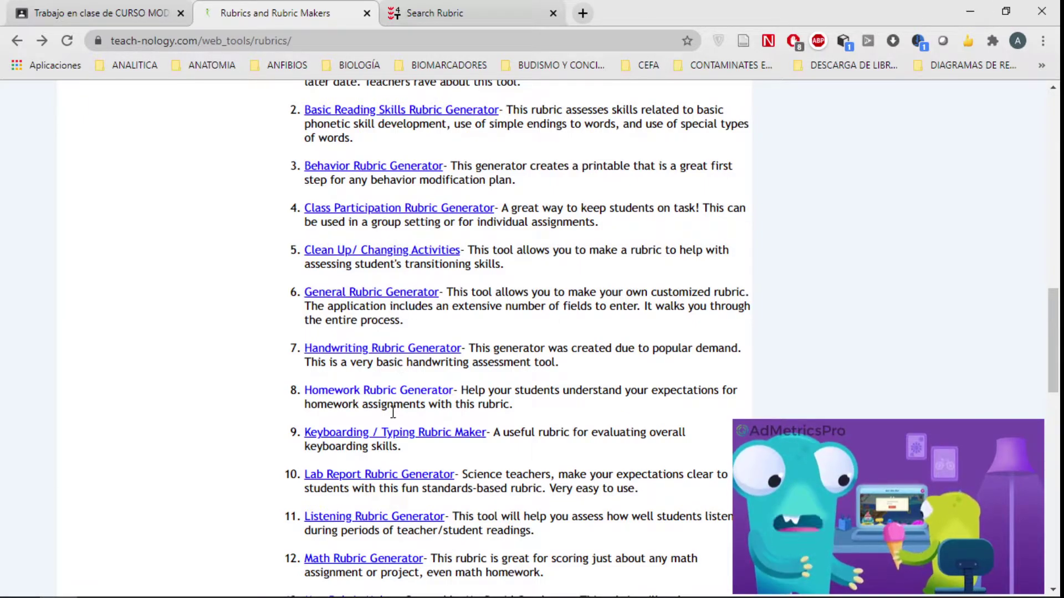
{"action": "left_click", "coordinate": [407, 476]}
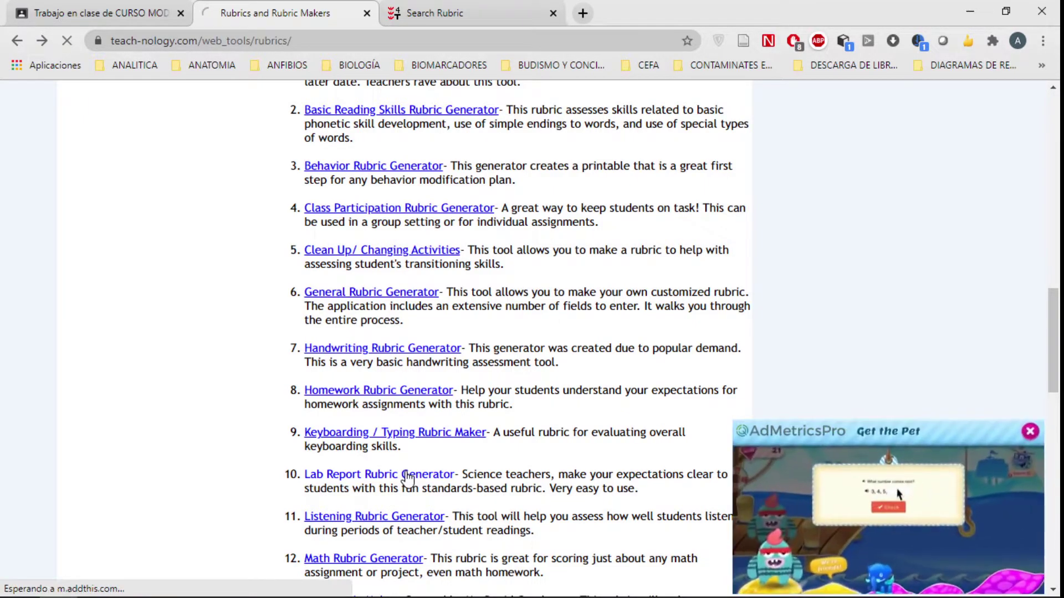
{"action": "scroll", "coordinate": [446, 414], "scroll_direction": "down", "scroll_amount": 4}
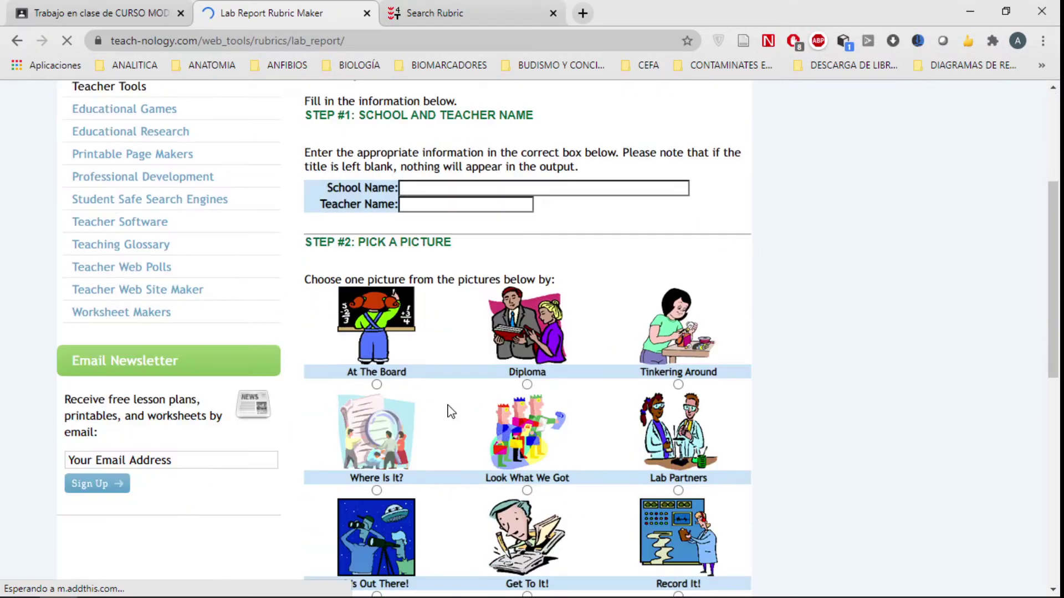
{"action": "scroll", "coordinate": [645, 338], "scroll_direction": "down", "scroll_amount": 3}
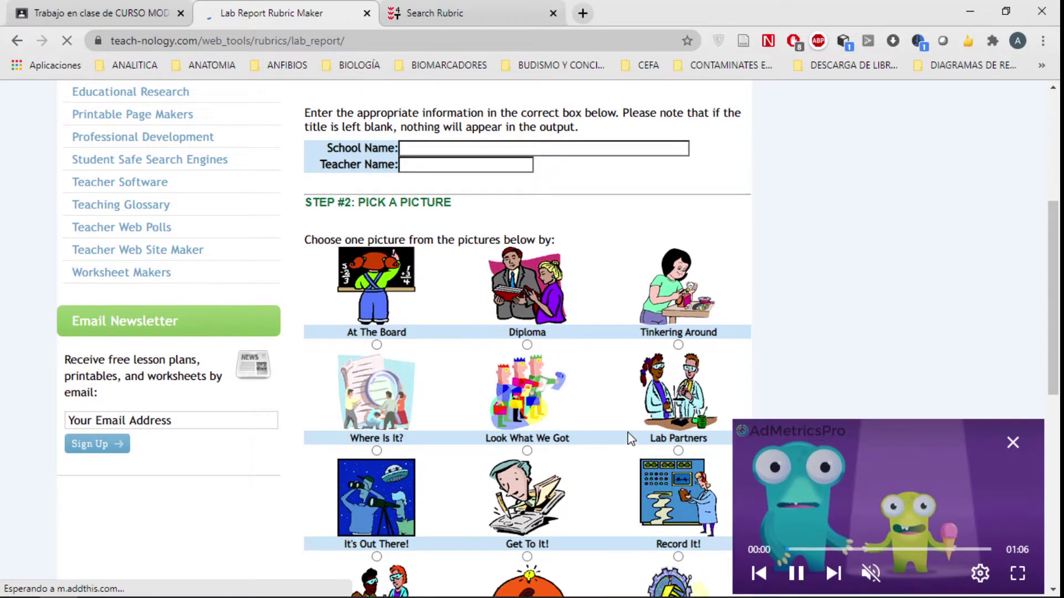
Step: Generate the Lab Report rubric with the Record It! picture and look over the result
{"action": "left_click", "coordinate": [678, 441]}
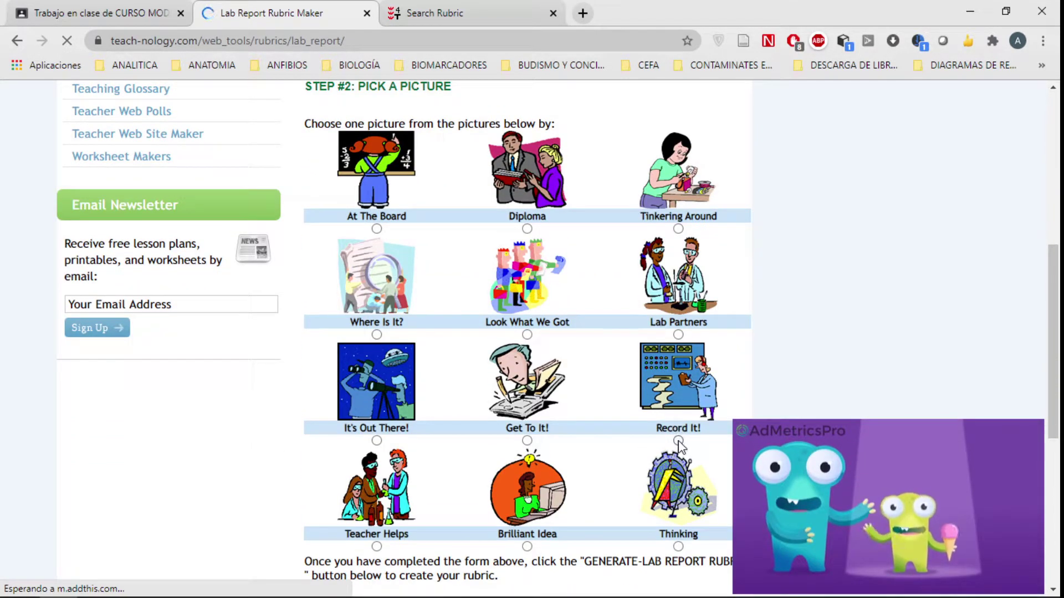
{"action": "scroll", "coordinate": [731, 416], "scroll_direction": "down", "scroll_amount": 3}
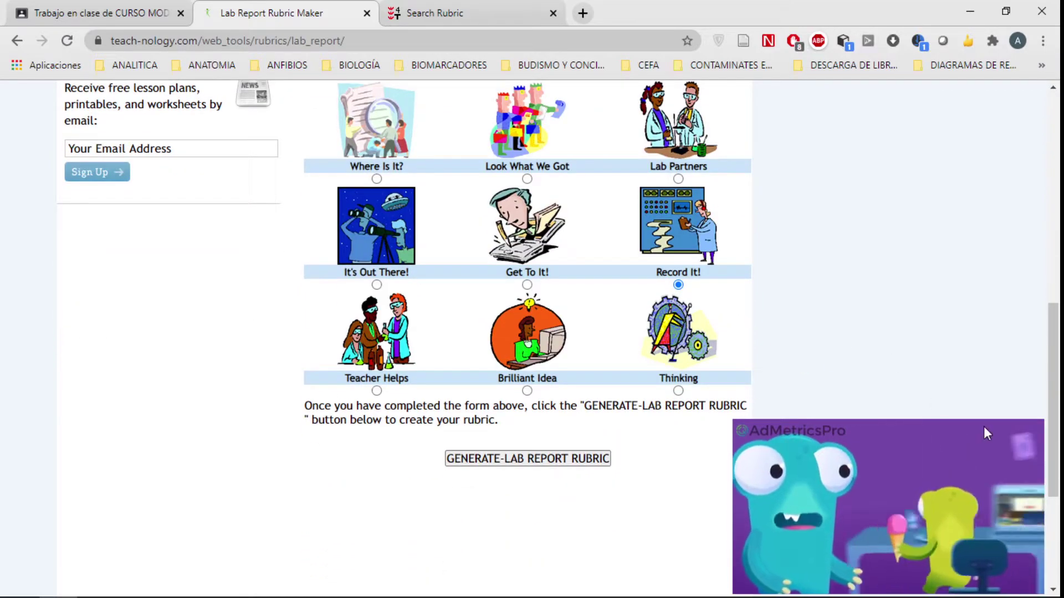
{"action": "left_click", "coordinate": [1010, 442]}
{"action": "left_click", "coordinate": [512, 461]}
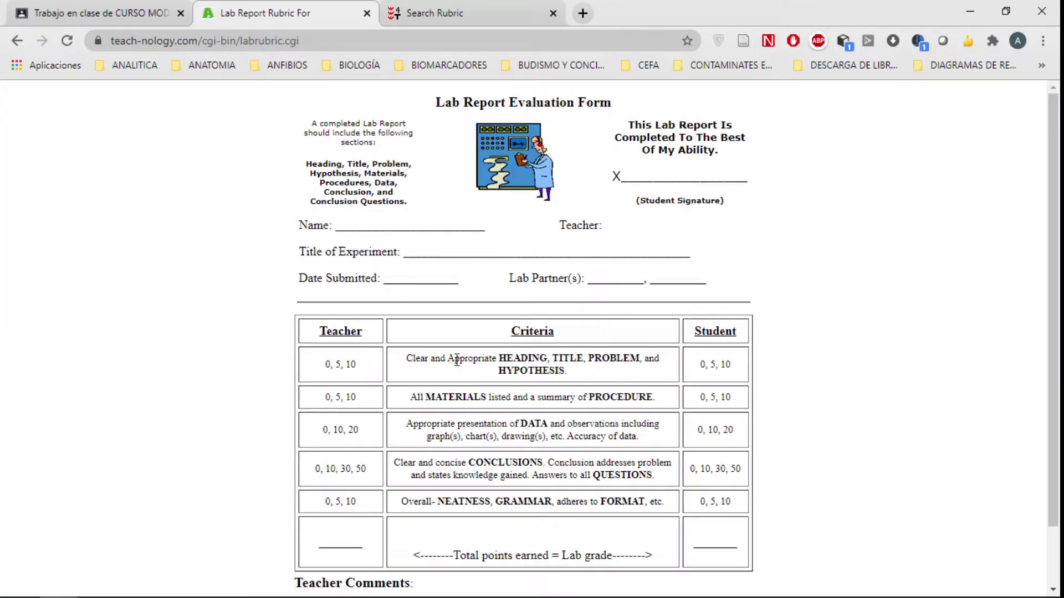
{"action": "scroll", "coordinate": [598, 391], "scroll_direction": "down", "scroll_amount": 2}
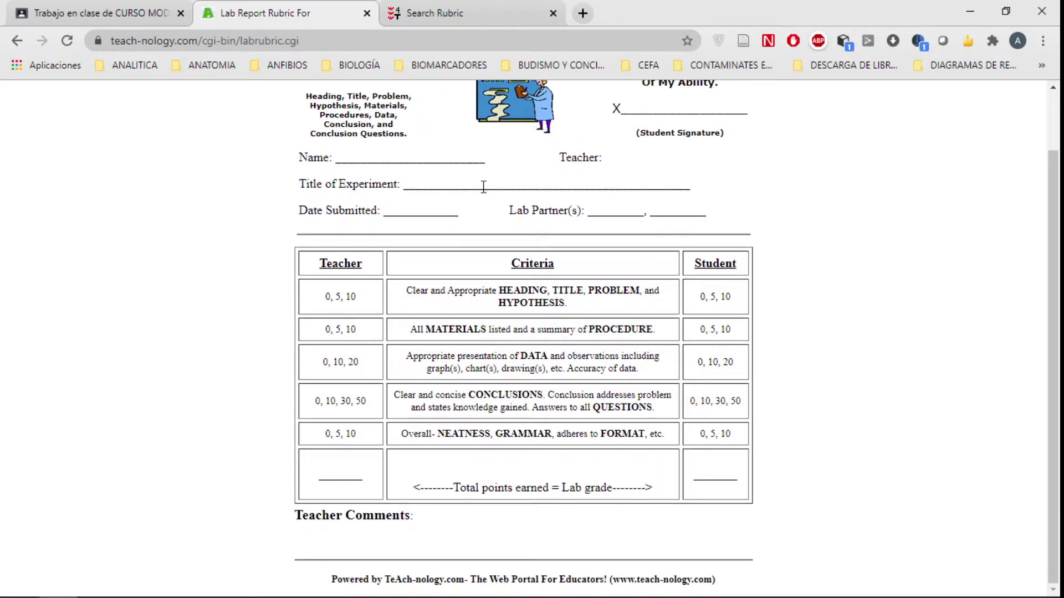
{"action": "scroll", "coordinate": [282, 266], "scroll_direction": "up", "scroll_amount": 2}
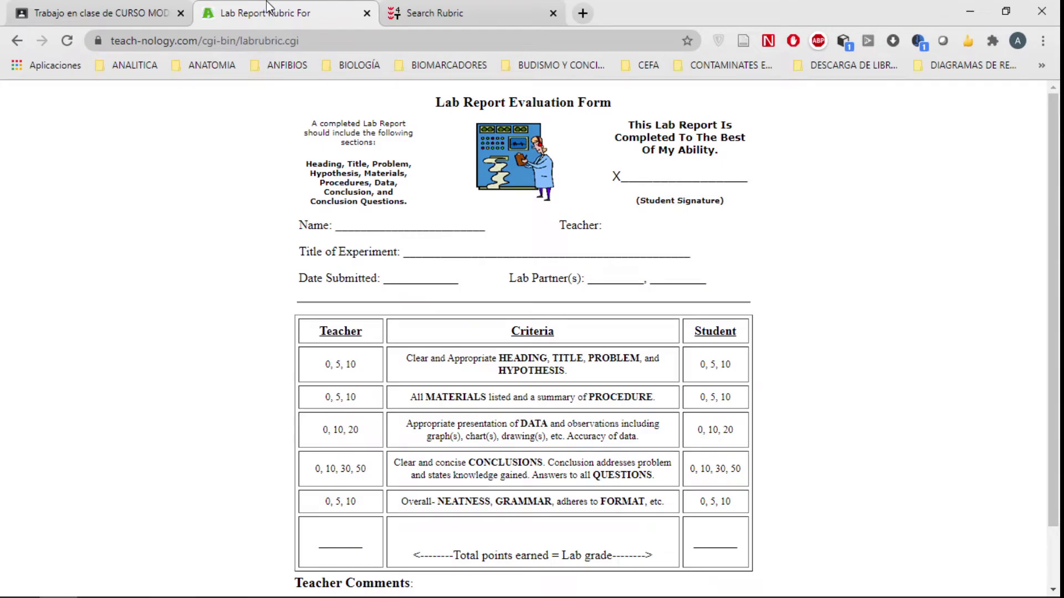
{"action": "left_click", "coordinate": [142, 8]}
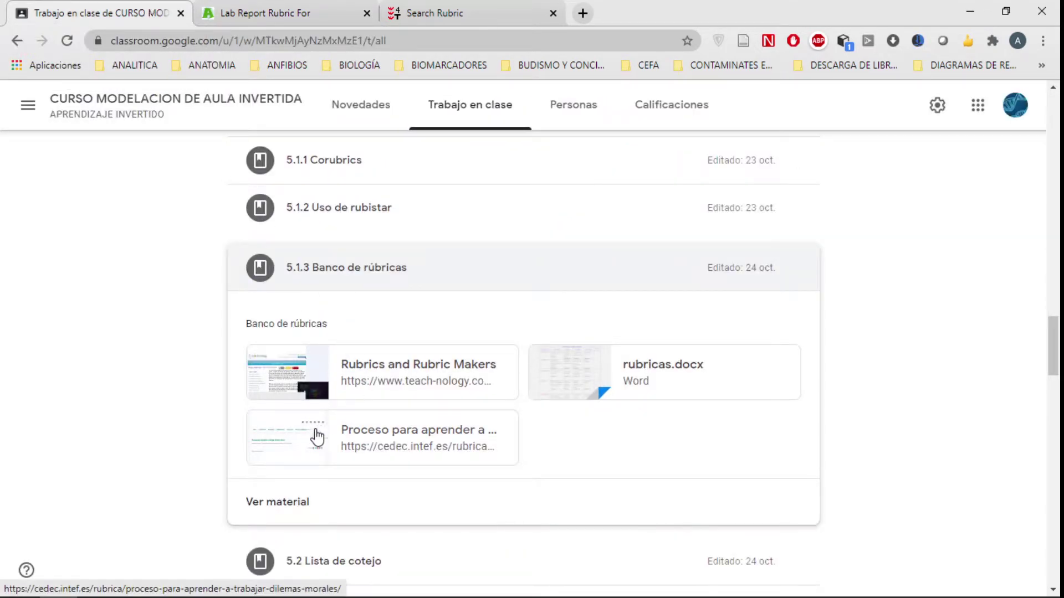
Step: Open the linked CEDEC ethical-dilemmas rubric and close the Lab Report and Search Rubric tabs
{"action": "left_click", "coordinate": [340, 445]}
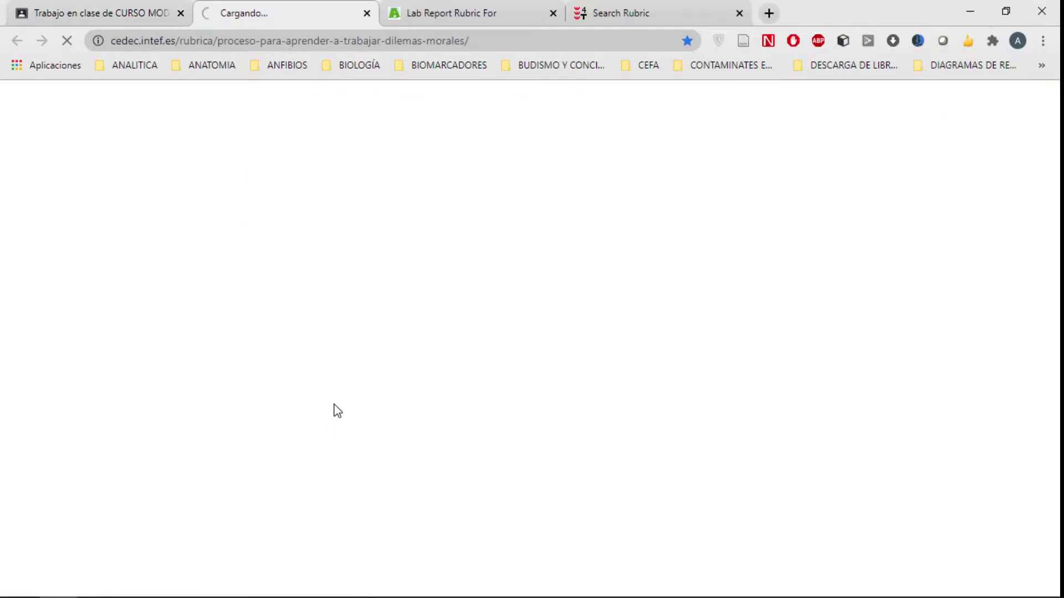
{"action": "left_click", "coordinate": [554, 15]}
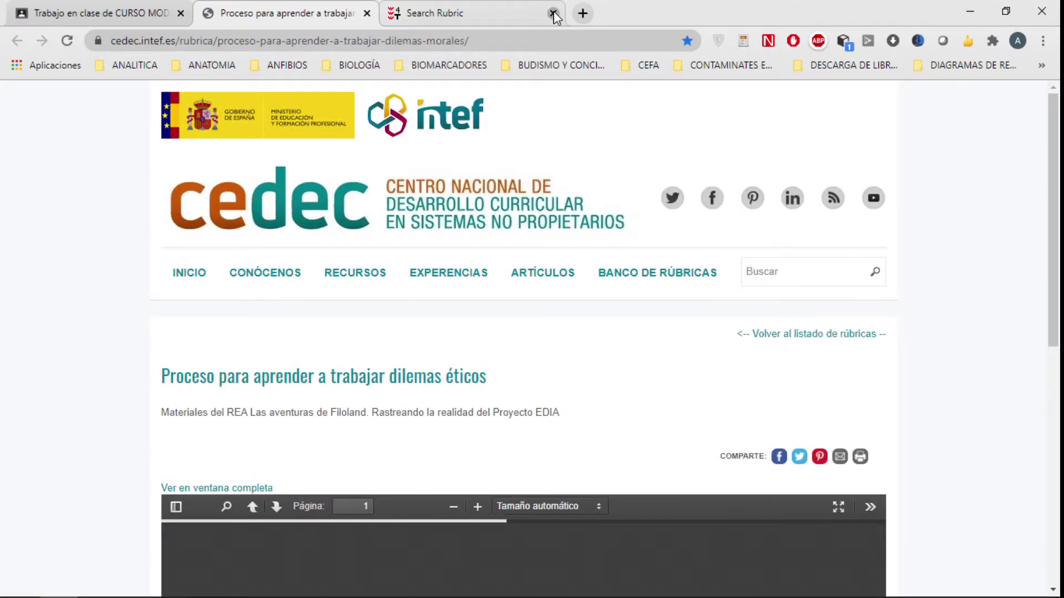
{"action": "left_click", "coordinate": [553, 14]}
Step: Scroll through the dilemmas rubric PDF, then go to CEDEC's BANCO DE RÚBRICAS listing
{"action": "scroll", "coordinate": [693, 363], "scroll_direction": "down", "scroll_amount": 6}
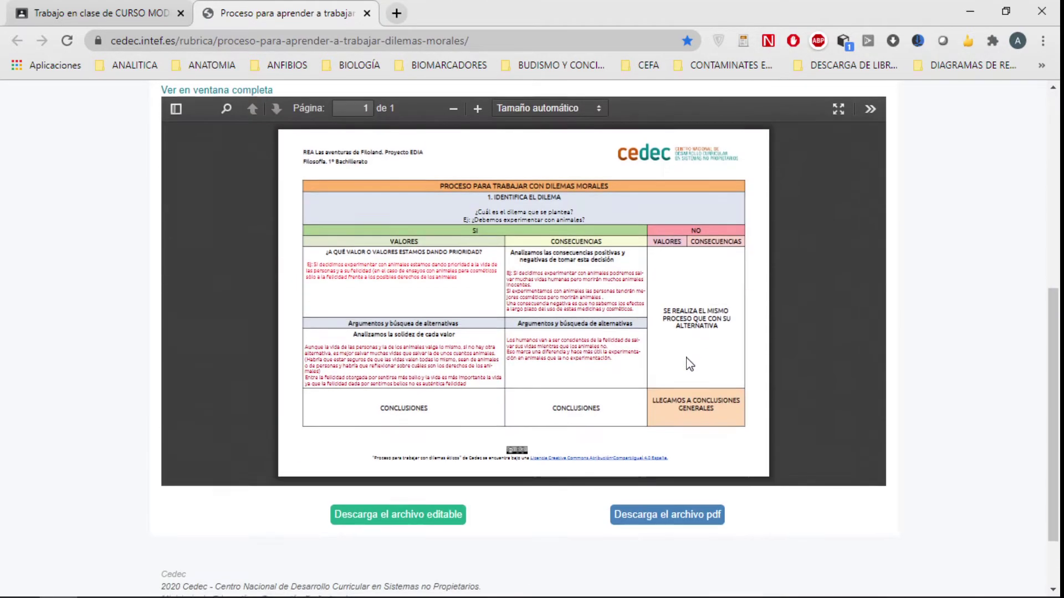
{"action": "scroll", "coordinate": [686, 361], "scroll_direction": "up", "scroll_amount": 1}
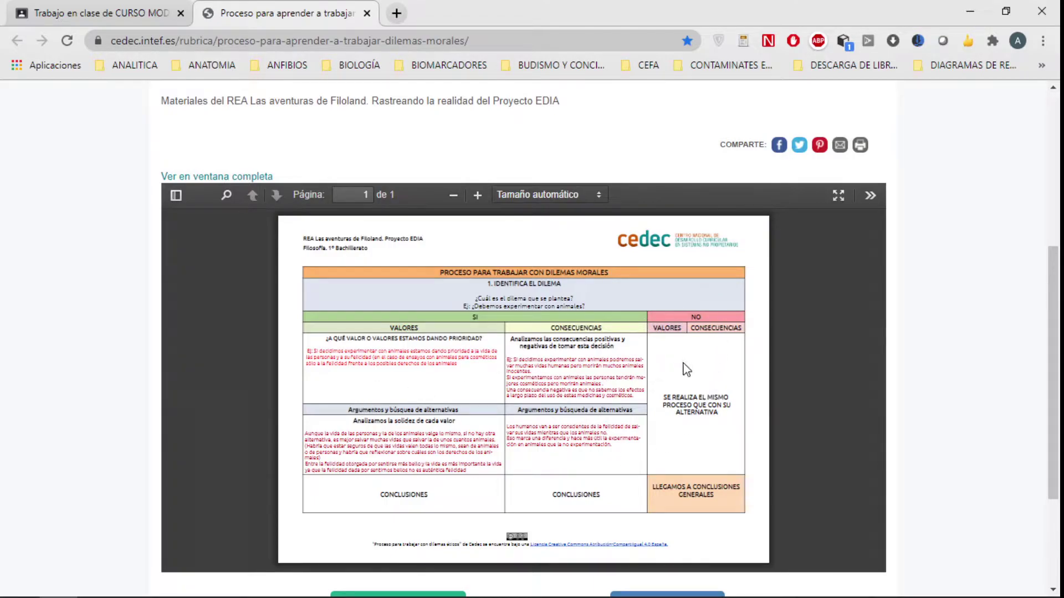
{"action": "scroll", "coordinate": [628, 491], "scroll_direction": "down", "scroll_amount": 1}
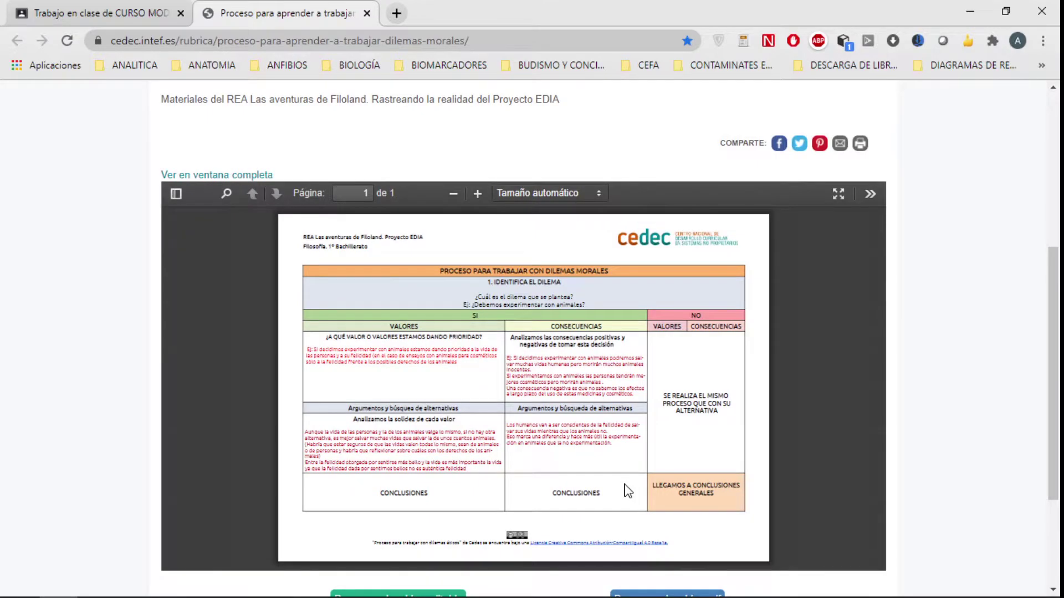
{"action": "scroll", "coordinate": [628, 491], "scroll_direction": "down", "scroll_amount": 3}
{"action": "scroll", "coordinate": [627, 459], "scroll_direction": "up", "scroll_amount": 7}
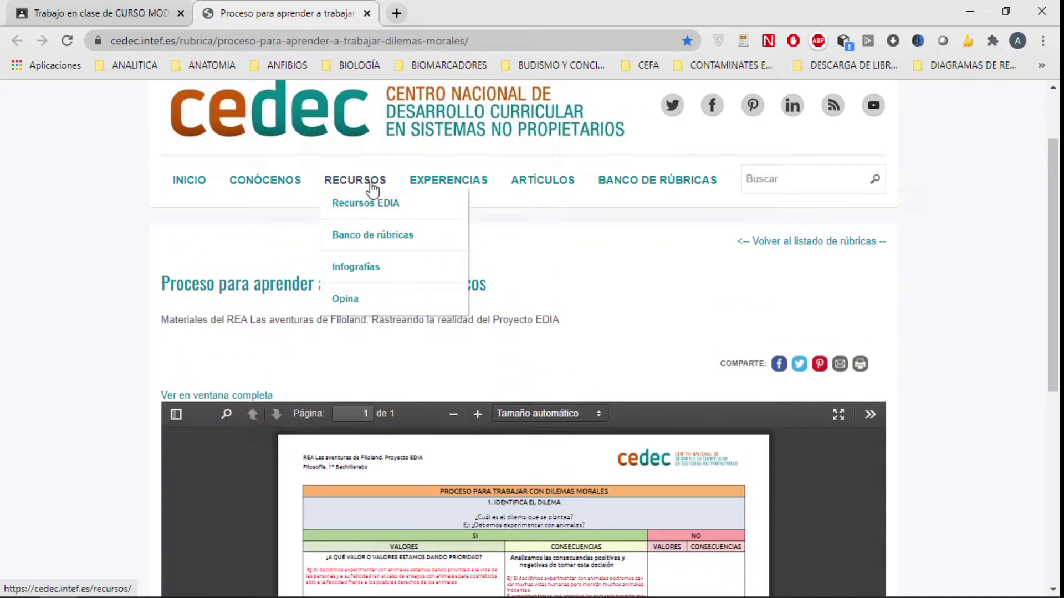
{"action": "left_click", "coordinate": [646, 186]}
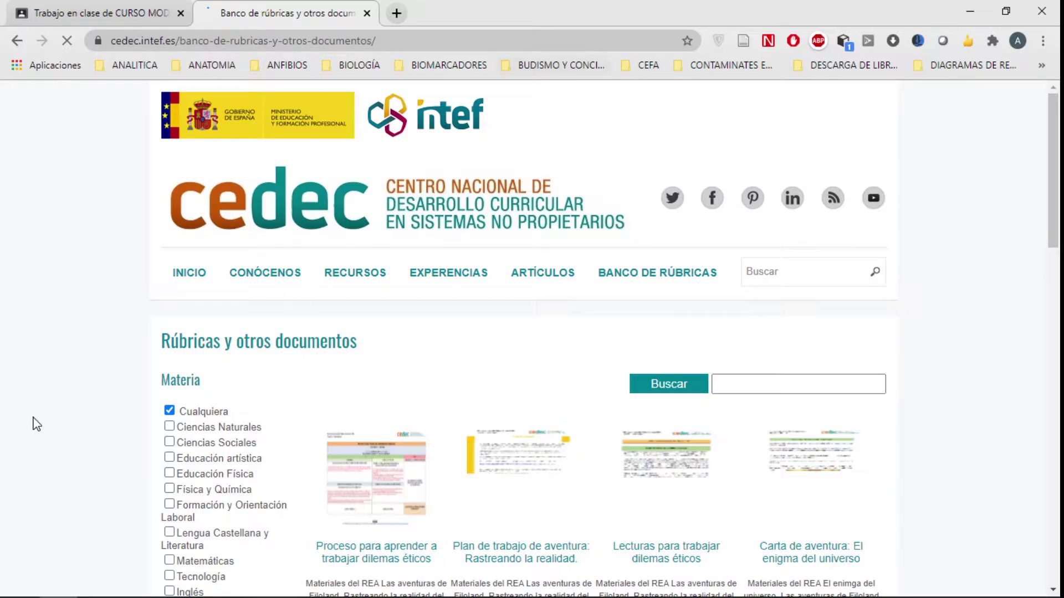
Step: Check the Formación Profesional level and Ciencias Naturales subject filters
{"action": "scroll", "coordinate": [36, 424], "scroll_direction": "down", "scroll_amount": 8}
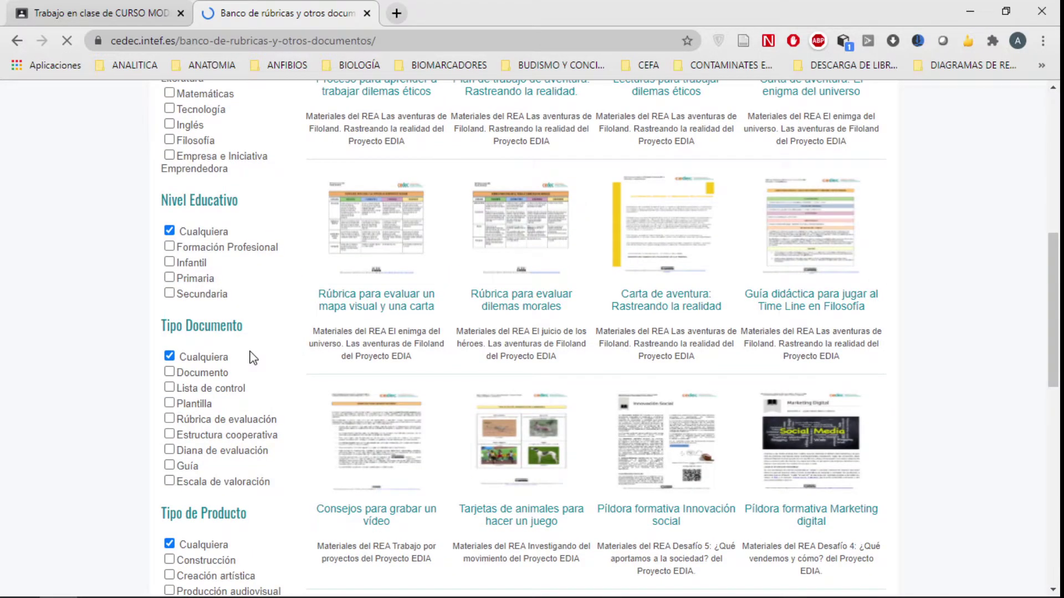
{"action": "left_click", "coordinate": [170, 247]}
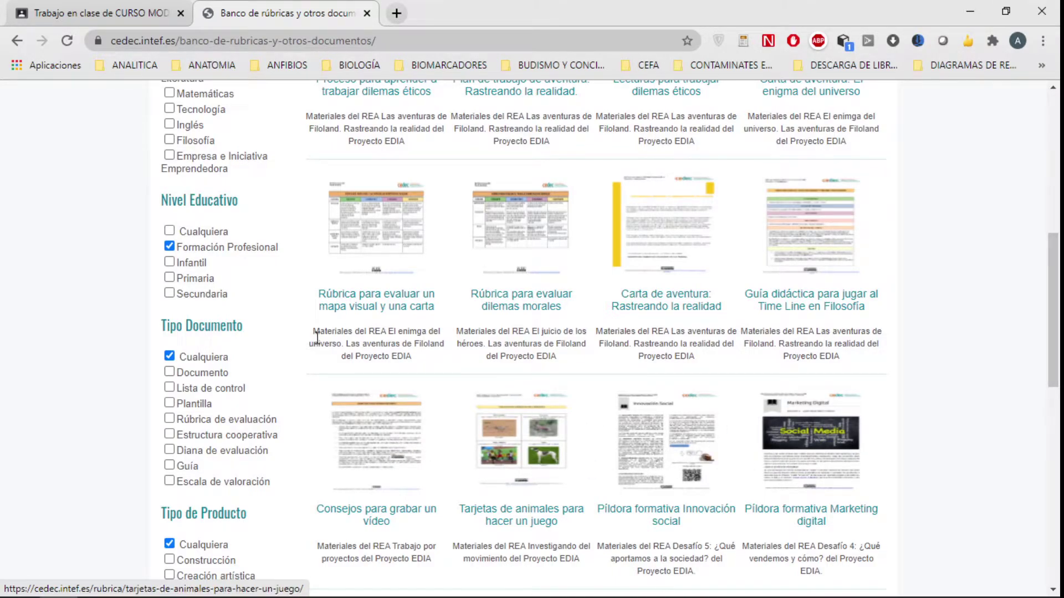
{"action": "scroll", "coordinate": [316, 338], "scroll_direction": "up", "scroll_amount": 5}
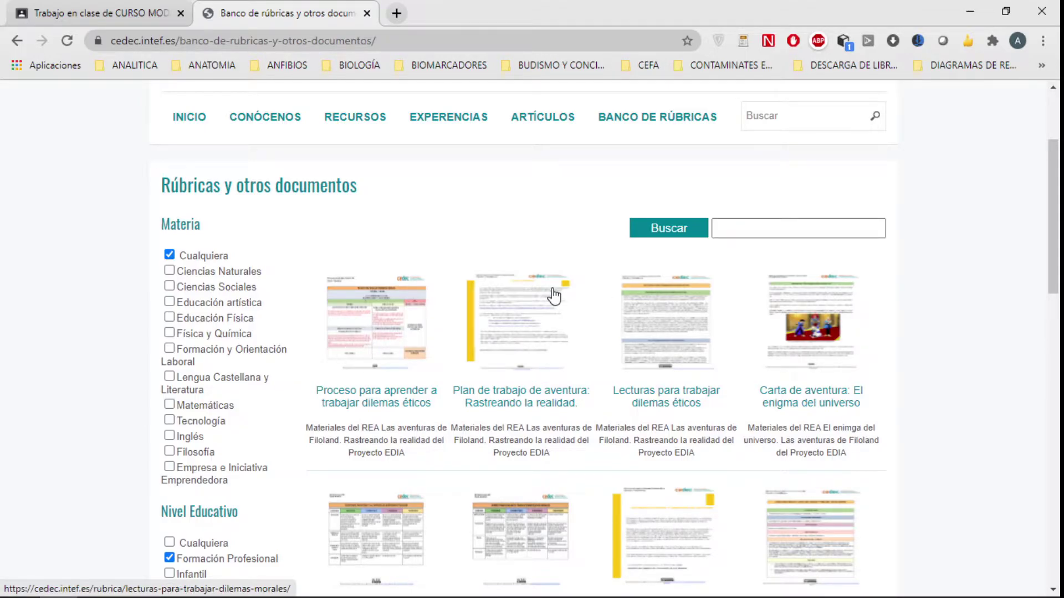
{"action": "left_click", "coordinate": [169, 270]}
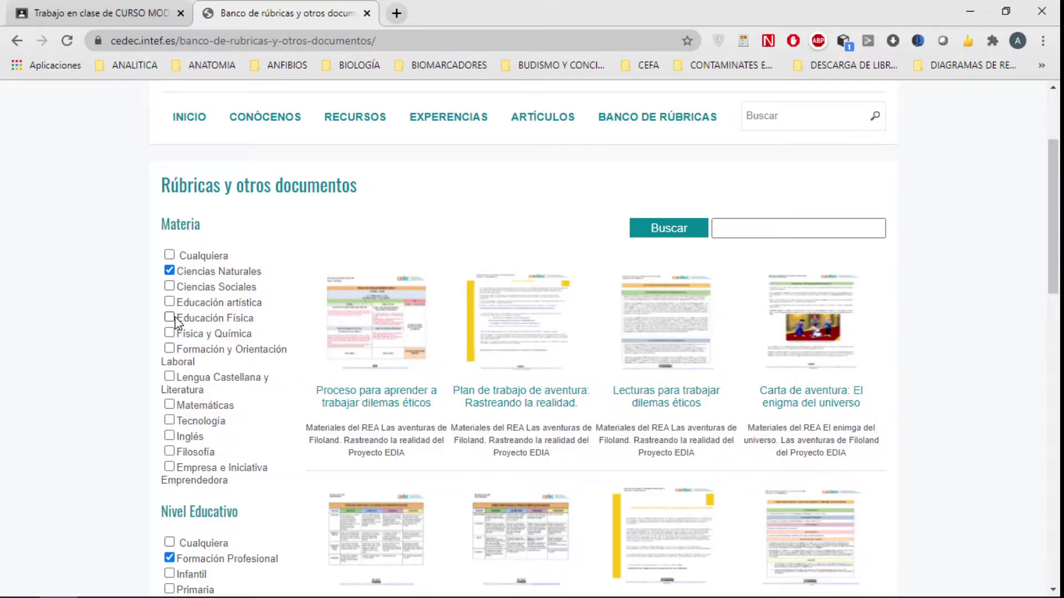
Step: Add the Rúbrica de evaluación document-type filter and apply the filters
{"action": "scroll", "coordinate": [741, 427], "scroll_direction": "down", "scroll_amount": 3}
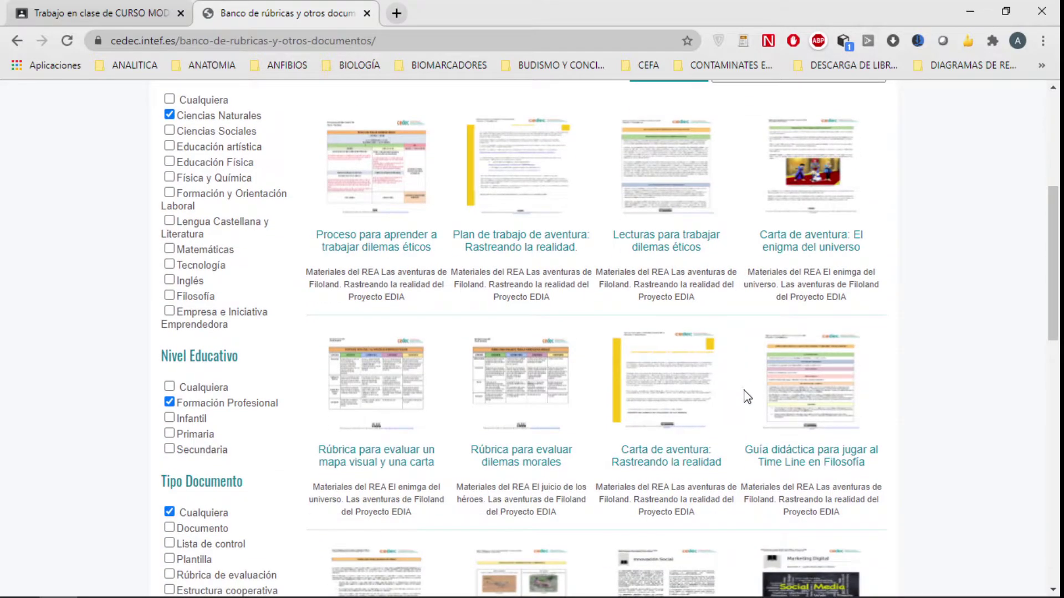
{"action": "scroll", "coordinate": [750, 393], "scroll_direction": "down", "scroll_amount": 3}
{"action": "scroll", "coordinate": [651, 381], "scroll_direction": "up", "scroll_amount": 3}
{"action": "scroll", "coordinate": [160, 545], "scroll_direction": "down", "scroll_amount": 3}
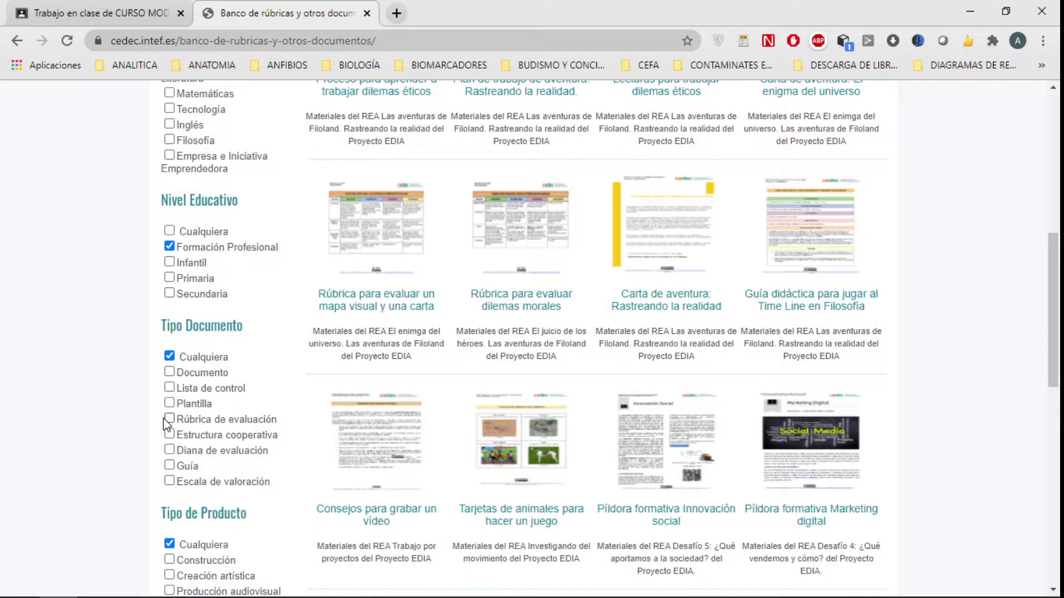
{"action": "left_click", "coordinate": [165, 418]}
{"action": "scroll", "coordinate": [176, 488], "scroll_direction": "down", "scroll_amount": 2}
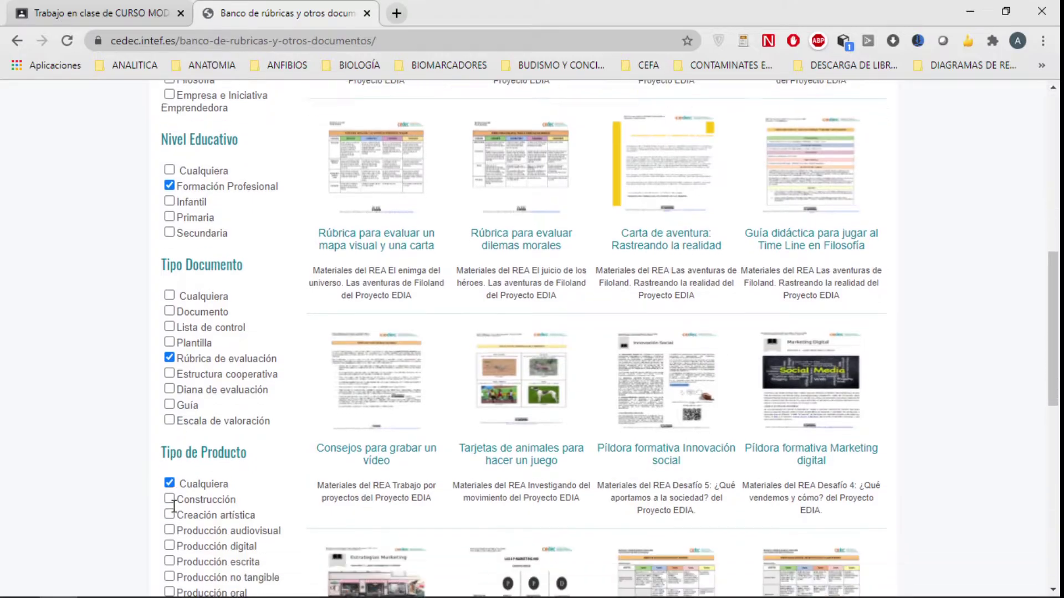
{"action": "scroll", "coordinate": [188, 478], "scroll_direction": "down", "scroll_amount": 6}
{"action": "left_click", "coordinate": [194, 425]}
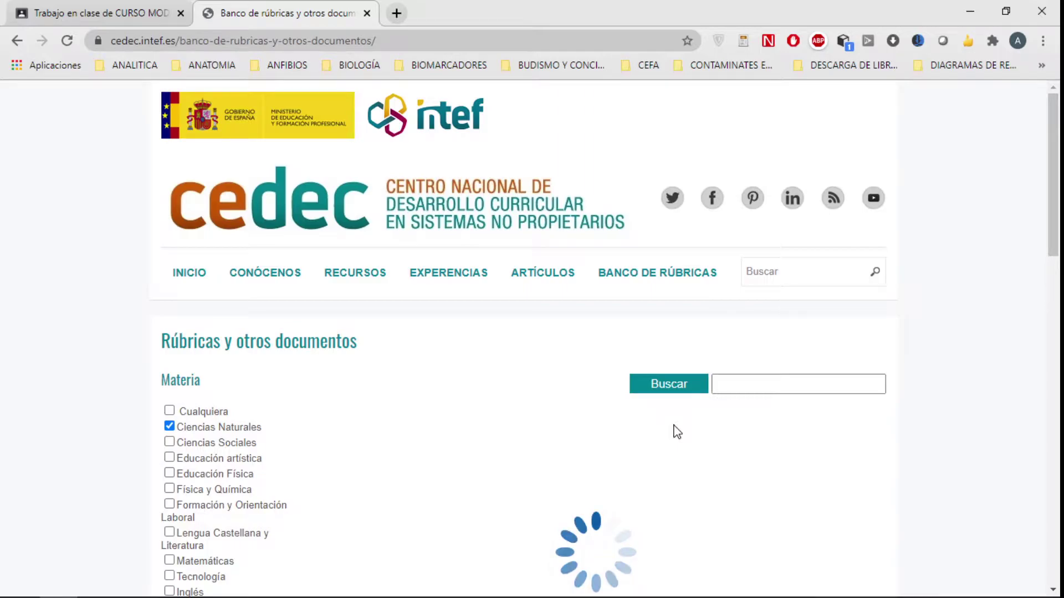
{"action": "scroll", "coordinate": [677, 432], "scroll_direction": "down", "scroll_amount": 3}
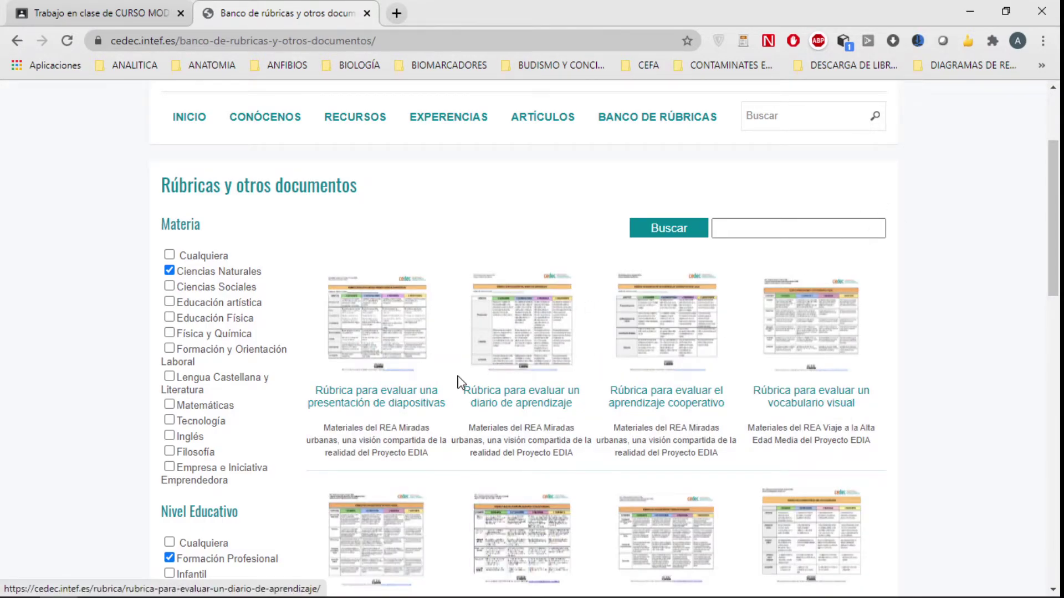
Step: Open 'Rúbrica para evaluar una presentación de diapositivas' and scroll to its criteria table
{"action": "left_click", "coordinate": [402, 345]}
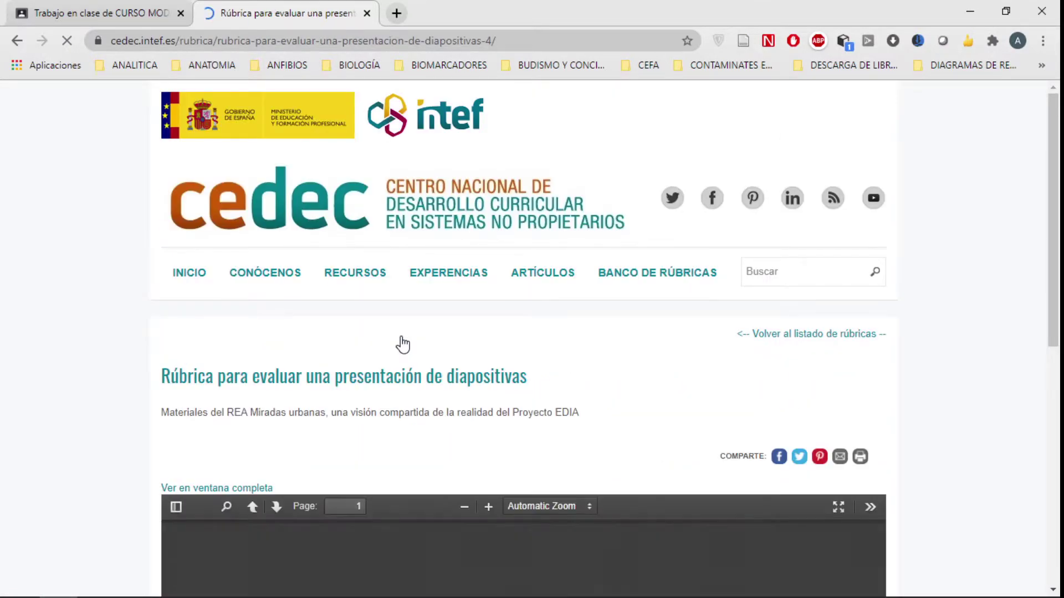
{"action": "scroll", "coordinate": [437, 437], "scroll_direction": "down", "scroll_amount": 5}
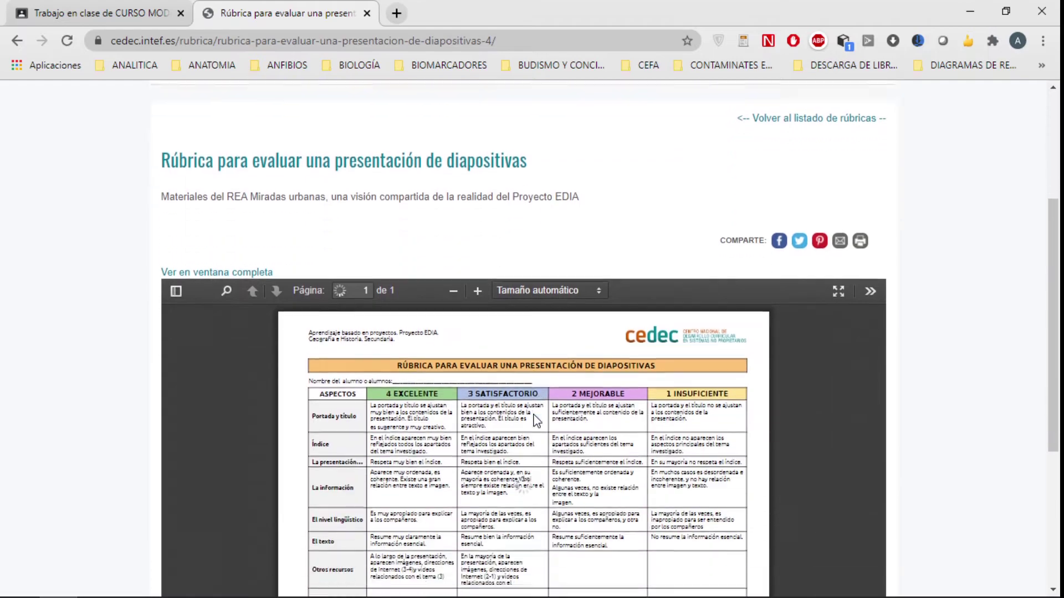
{"action": "scroll", "coordinate": [538, 417], "scroll_direction": "down", "scroll_amount": 1}
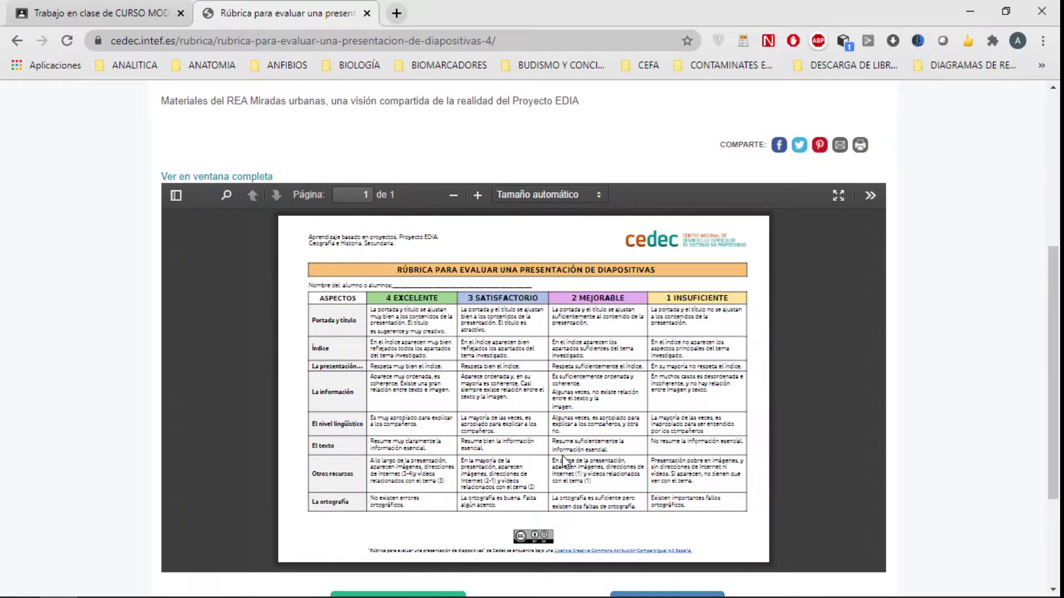
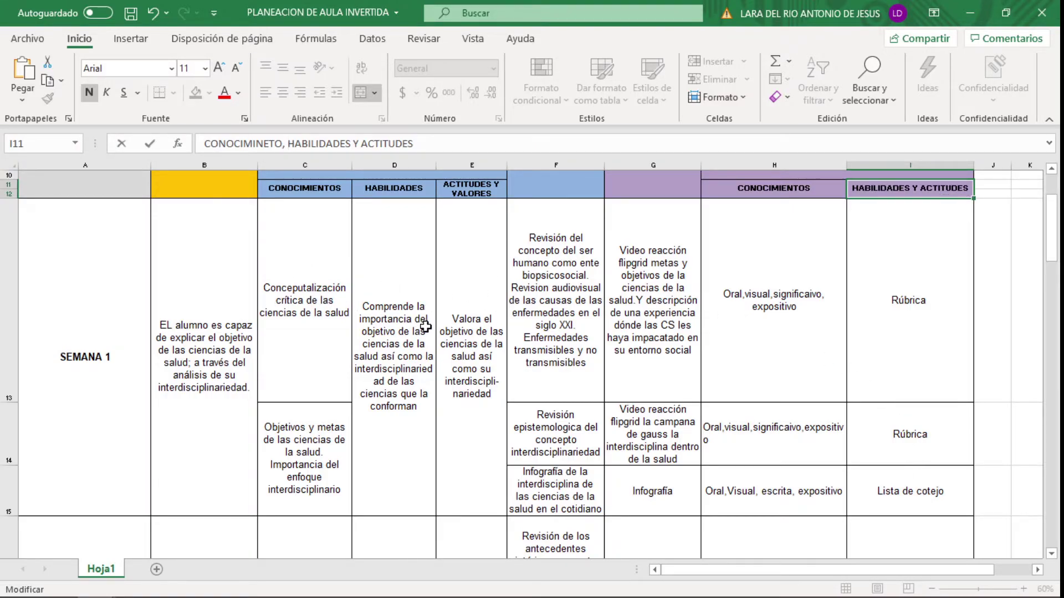
Step: Scroll up to bring the I11 header 'CONOCIMINETO, HABILIDADES Y ACTITUDES' back into view
{"action": "scroll", "coordinate": [426, 327], "scroll_direction": "up", "scroll_amount": 3}
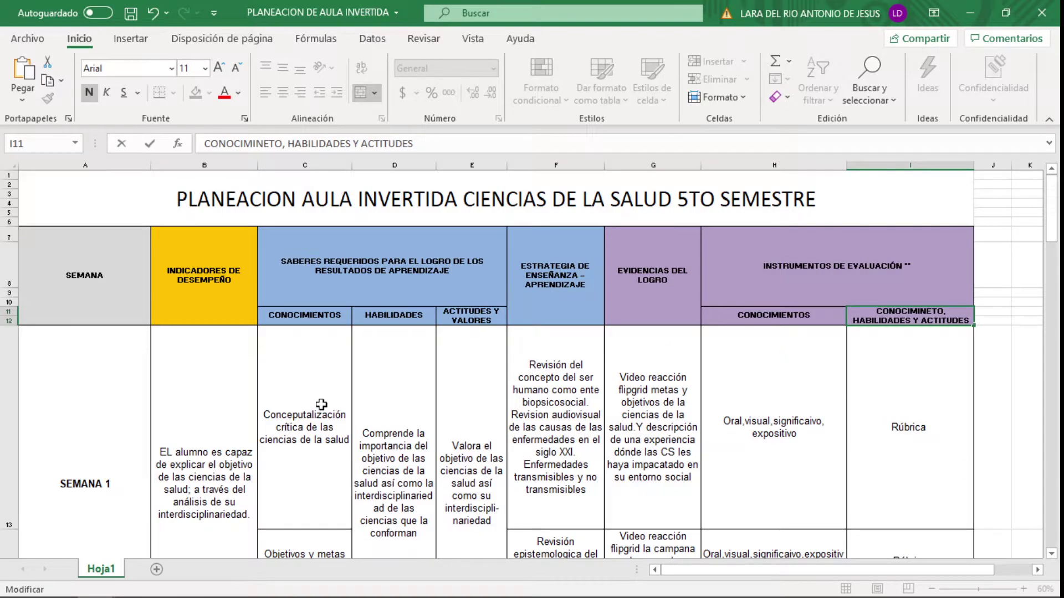
Step: Review the SEMANA 1 rows, then select B13 to commit the I11 header text
{"action": "scroll", "coordinate": [322, 404], "scroll_direction": "down", "scroll_amount": 20}
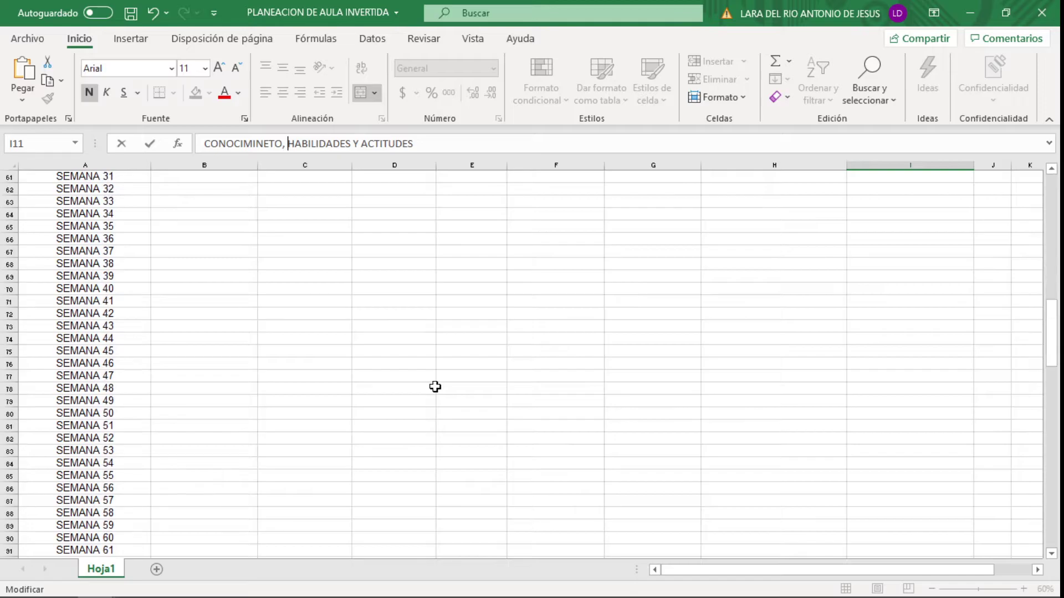
{"action": "scroll", "coordinate": [435, 387], "scroll_direction": "up", "scroll_amount": 10}
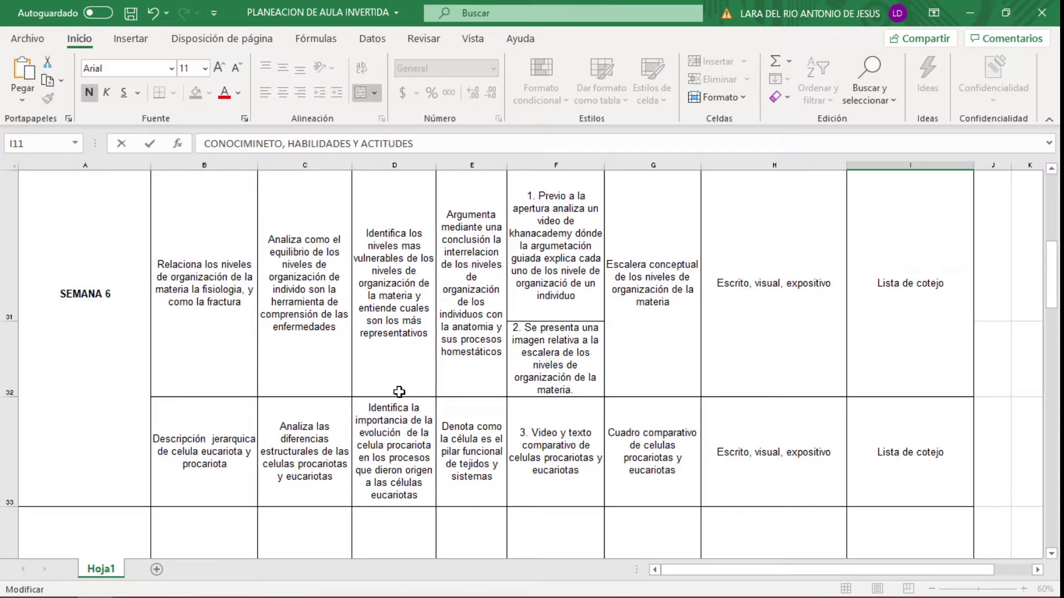
{"action": "scroll", "coordinate": [322, 396], "scroll_direction": "down", "scroll_amount": 2}
{"action": "scroll", "coordinate": [263, 446], "scroll_direction": "down", "scroll_amount": 2}
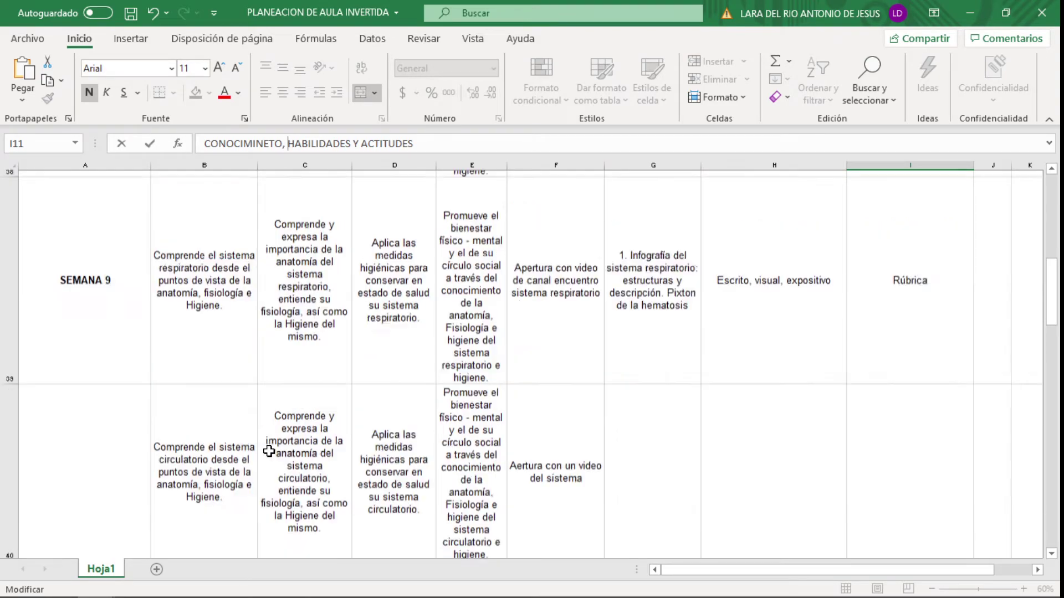
{"action": "scroll", "coordinate": [269, 451], "scroll_direction": "up", "scroll_amount": 3}
{"action": "scroll", "coordinate": [269, 450], "scroll_direction": "up", "scroll_amount": 1}
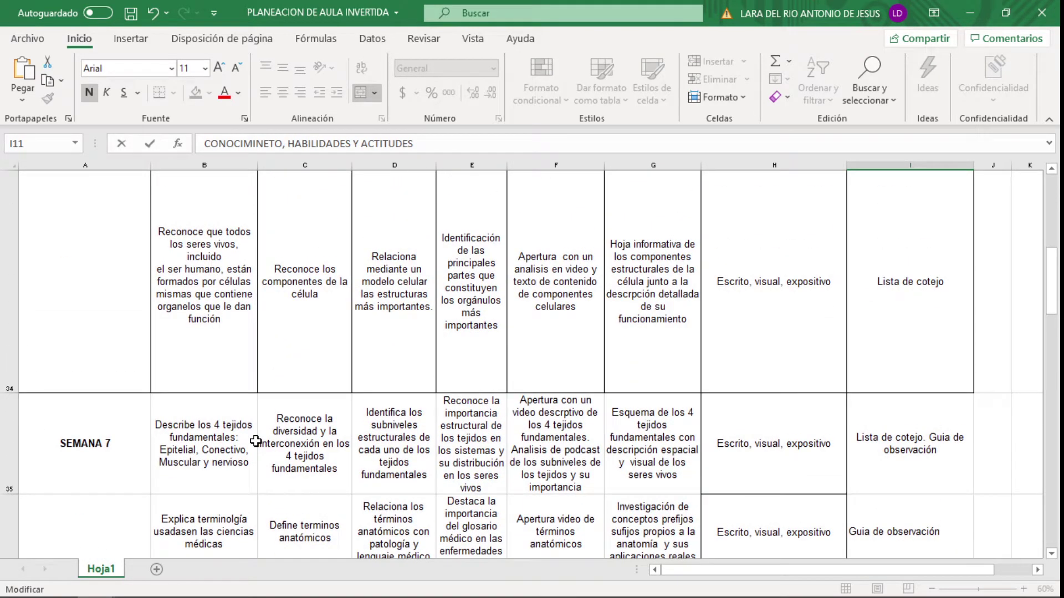
{"action": "scroll", "coordinate": [256, 442], "scroll_direction": "up", "scroll_amount": 12}
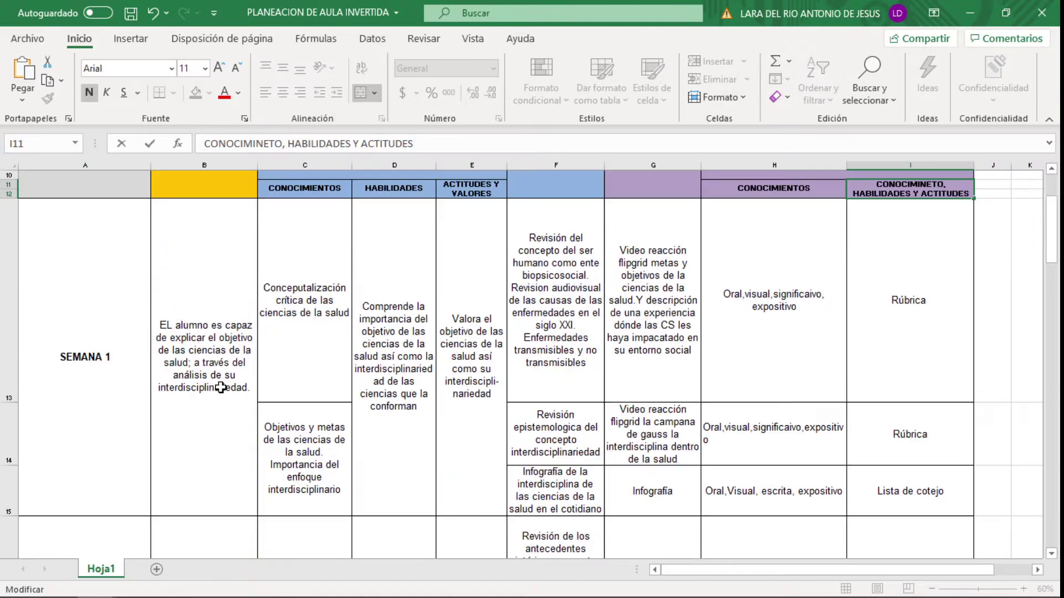
{"action": "scroll", "coordinate": [223, 386], "scroll_direction": "up", "scroll_amount": 2}
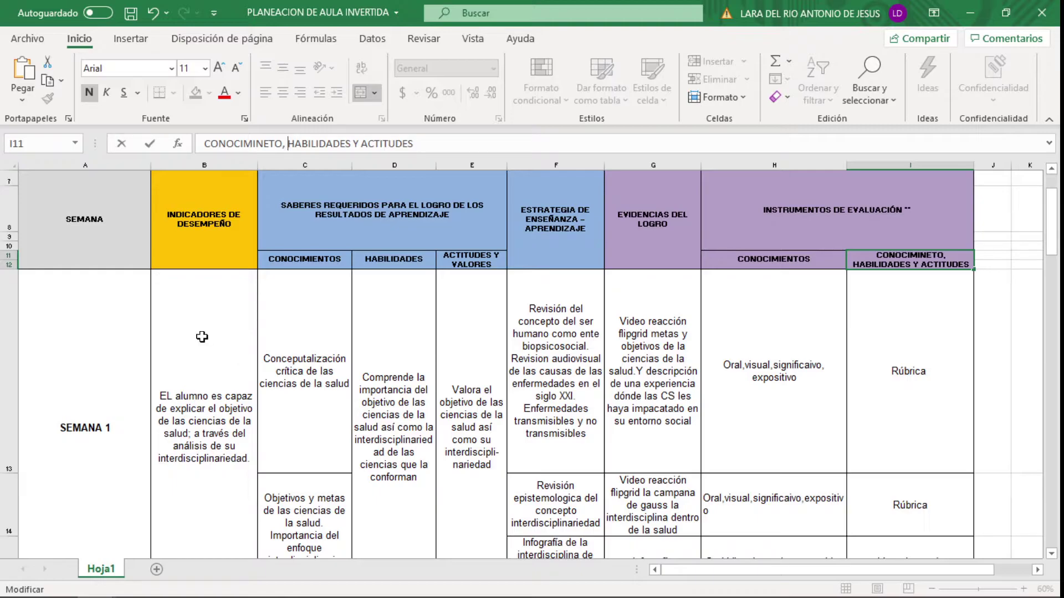
{"action": "left_click", "coordinate": [192, 411]}
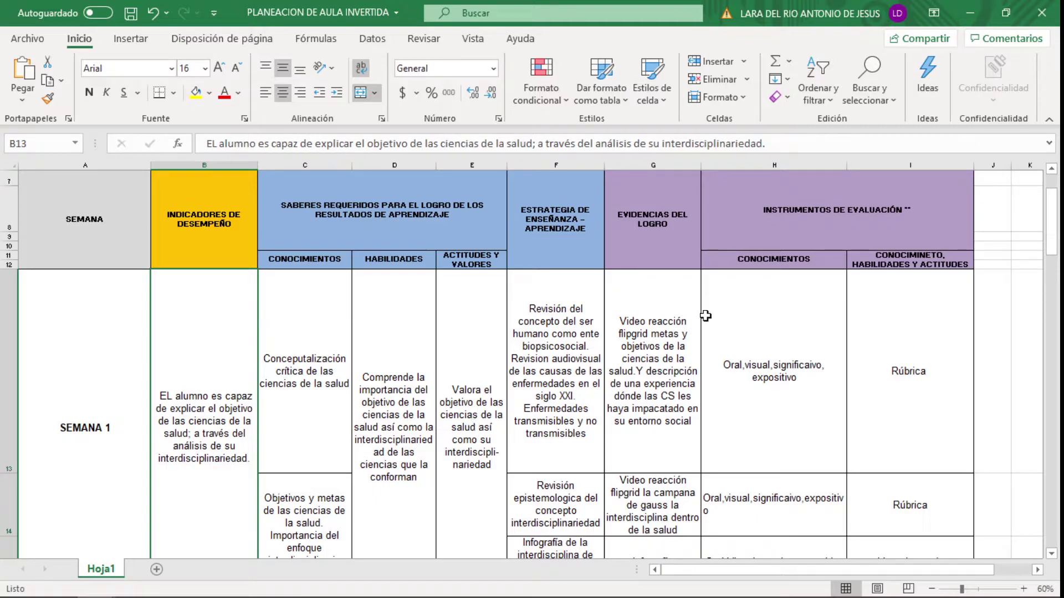
{"action": "left_click", "coordinate": [554, 322]}
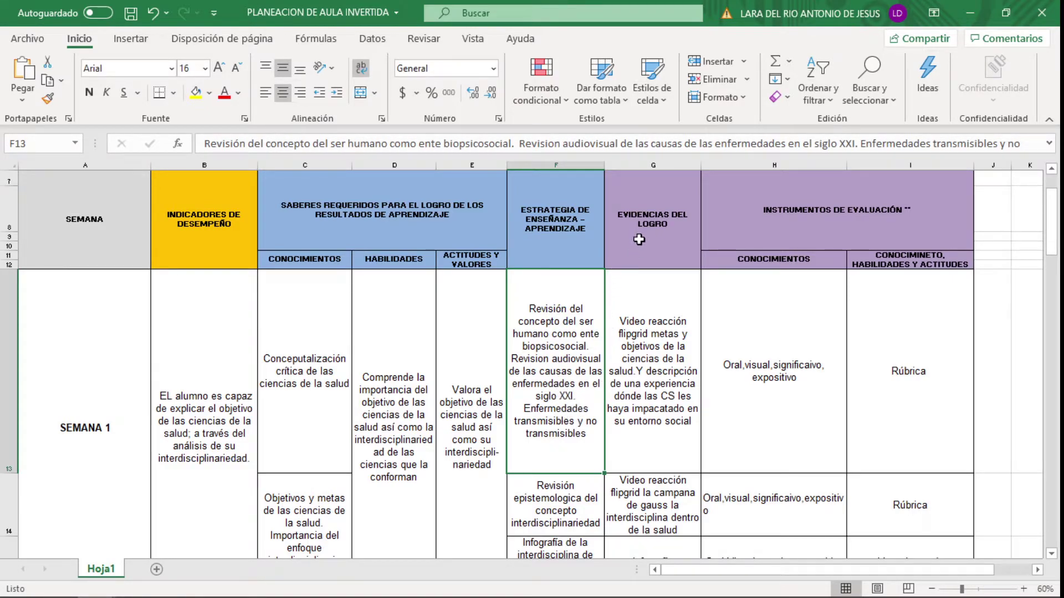
{"action": "left_click", "coordinate": [645, 335]}
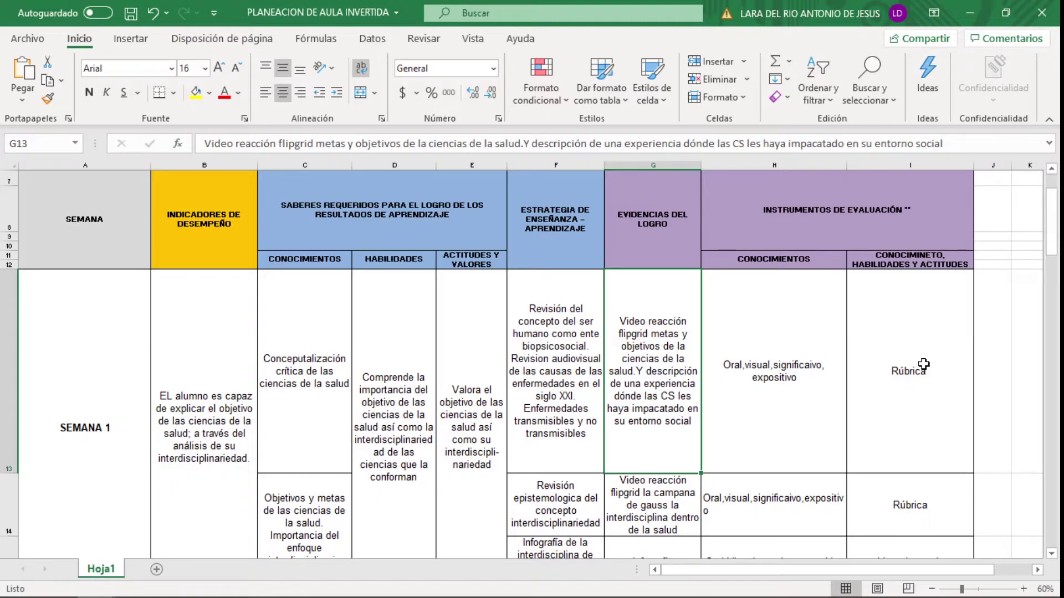
{"action": "left_click", "coordinate": [923, 364]}
{"action": "scroll", "coordinate": [121, 432], "scroll_direction": "down", "scroll_amount": 3}
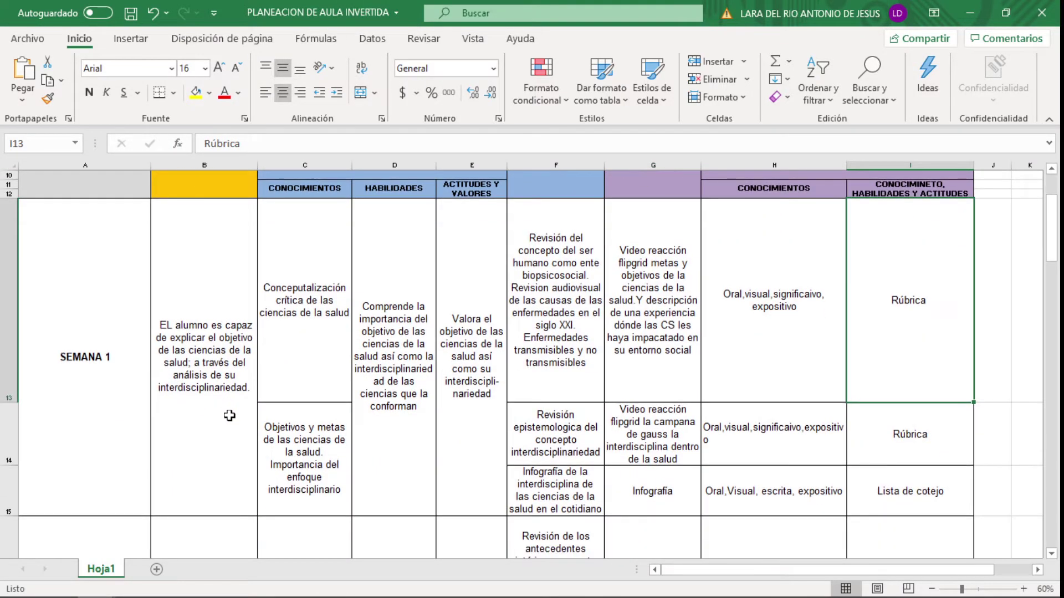
{"action": "scroll", "coordinate": [229, 412], "scroll_direction": "down", "scroll_amount": 3}
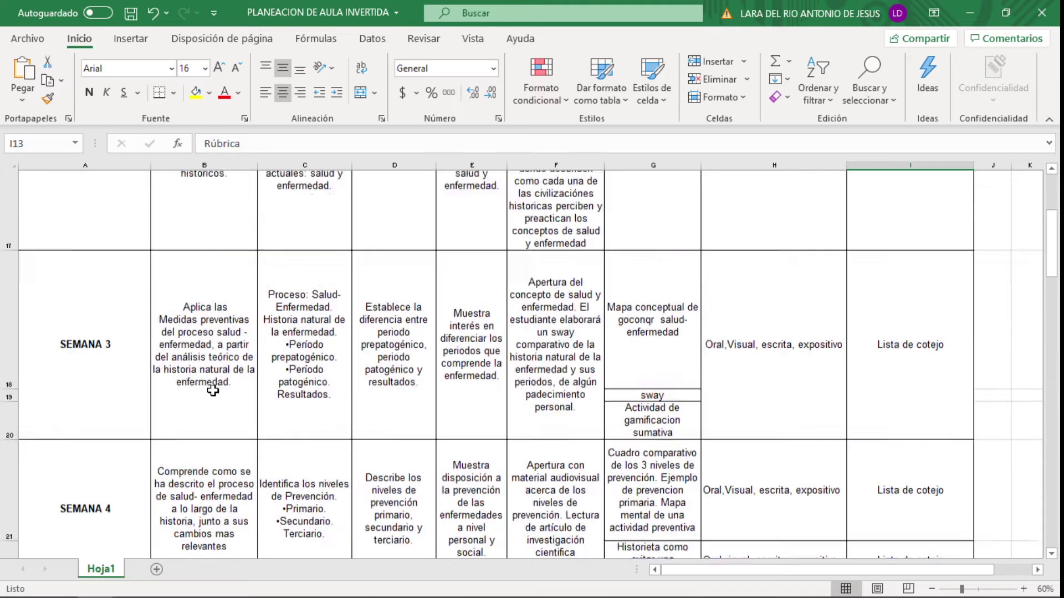
{"action": "scroll", "coordinate": [211, 389], "scroll_direction": "up", "scroll_amount": 6}
{"action": "scroll", "coordinate": [198, 378], "scroll_direction": "down", "scroll_amount": 3}
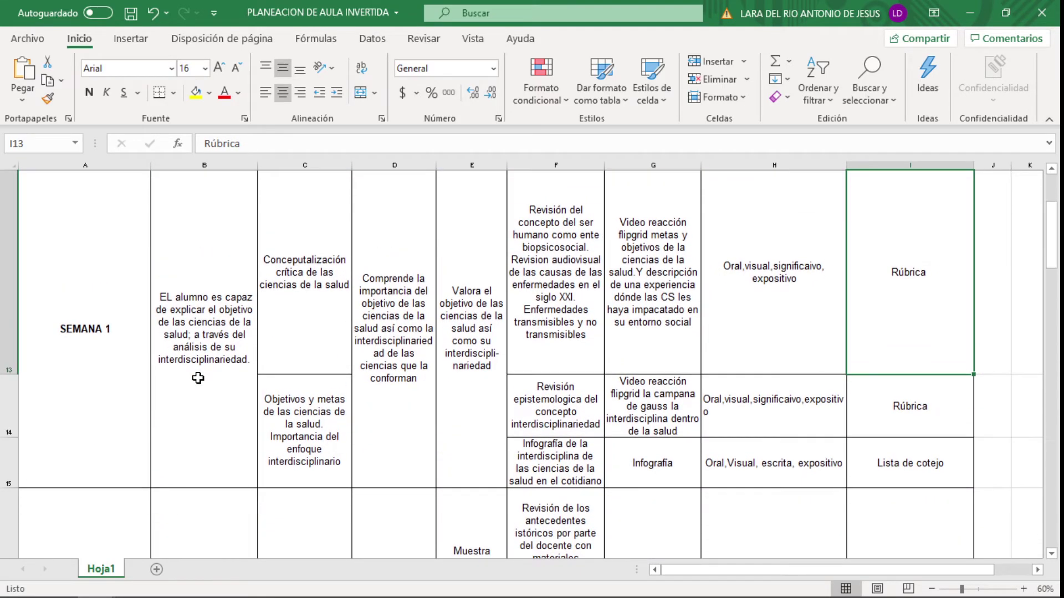
{"action": "scroll", "coordinate": [198, 378], "scroll_direction": "down", "scroll_amount": 1}
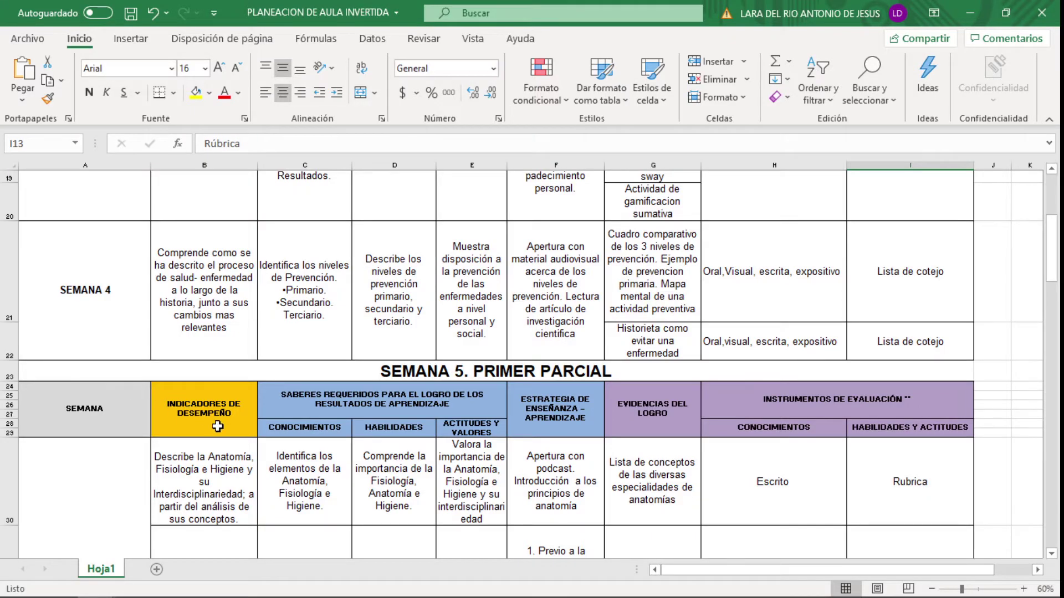
{"action": "scroll", "coordinate": [216, 427], "scroll_direction": "down", "scroll_amount": 3}
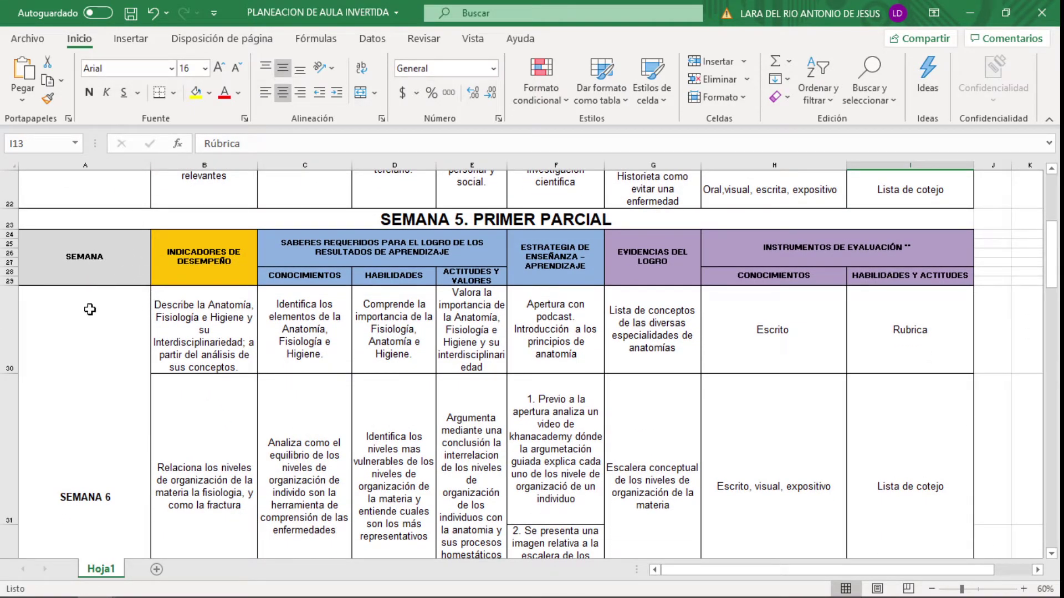
{"action": "left_click", "coordinate": [182, 315]}
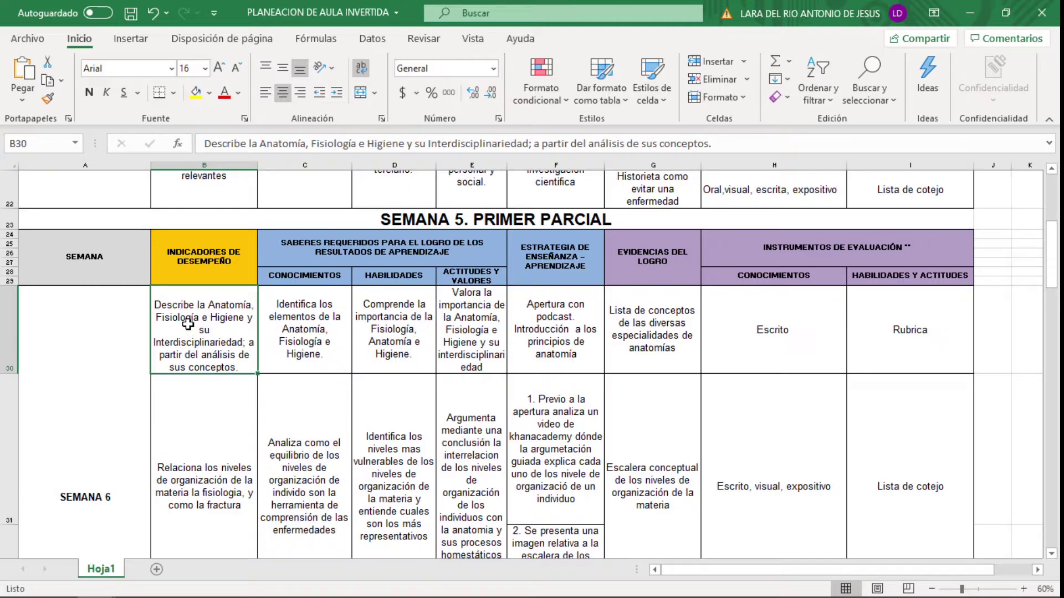
{"action": "left_click", "coordinate": [299, 329]}
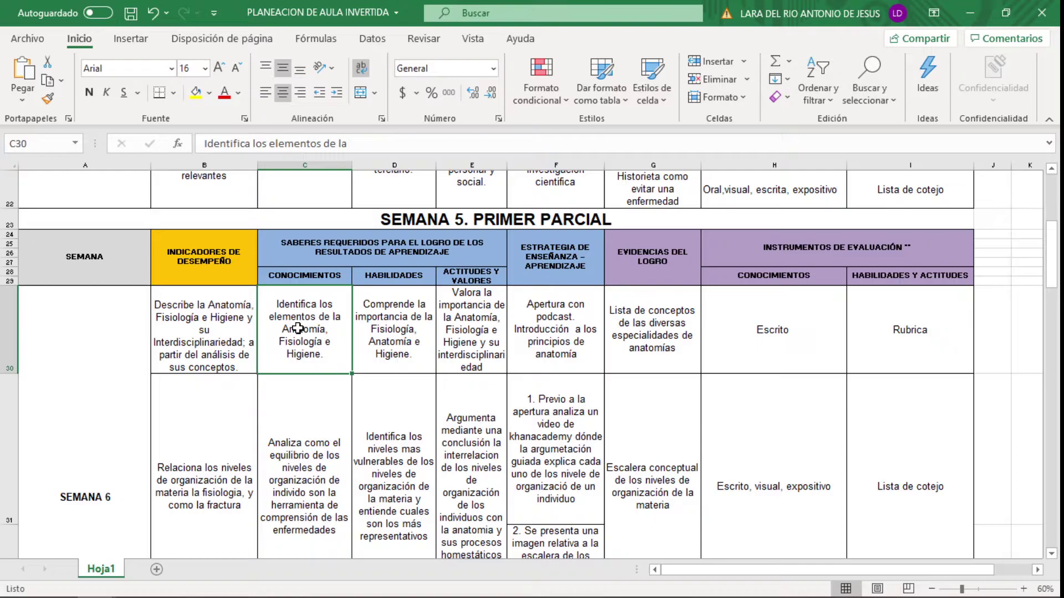
{"action": "left_click", "coordinate": [394, 336]}
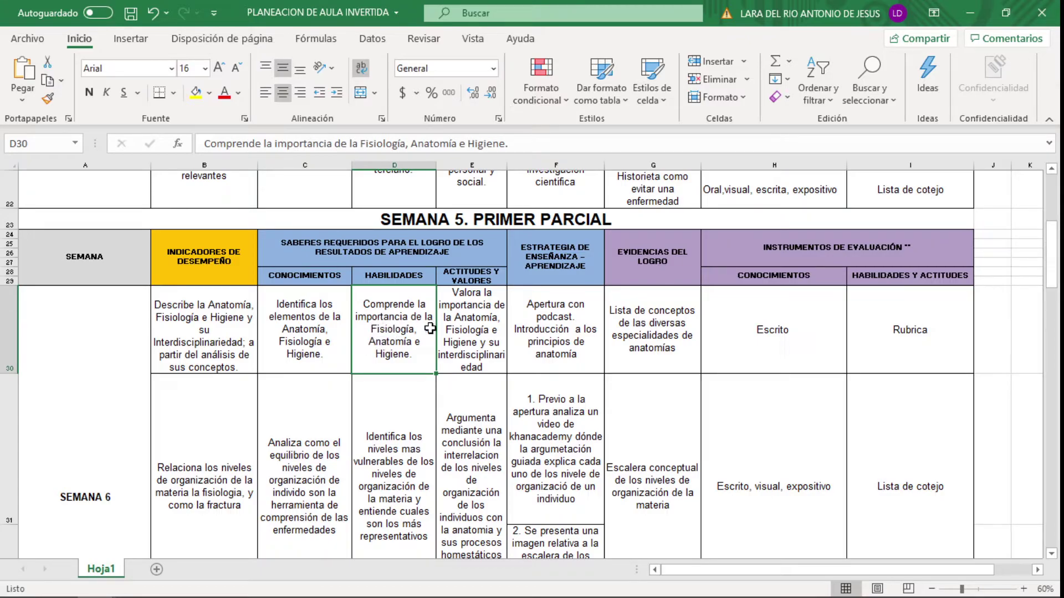
{"action": "left_click", "coordinate": [487, 305]}
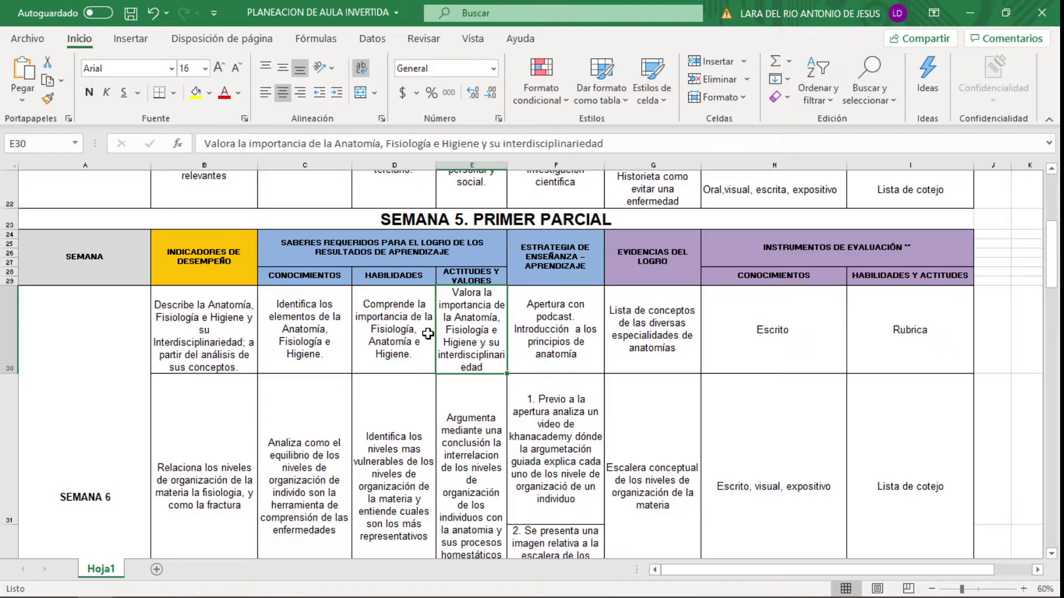
{"action": "left_click", "coordinate": [552, 334]}
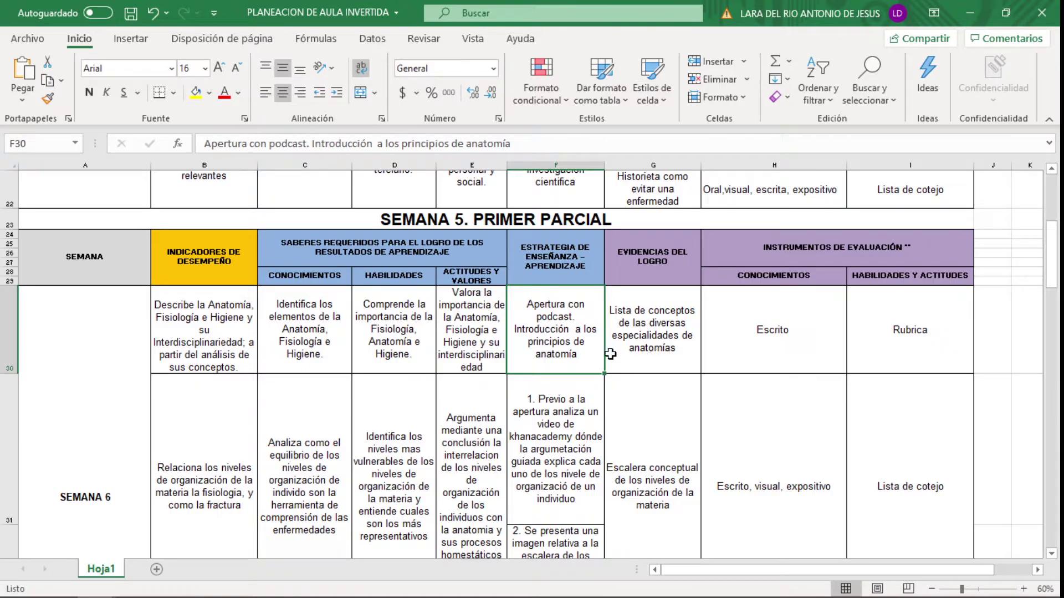
{"action": "left_click", "coordinate": [673, 322]}
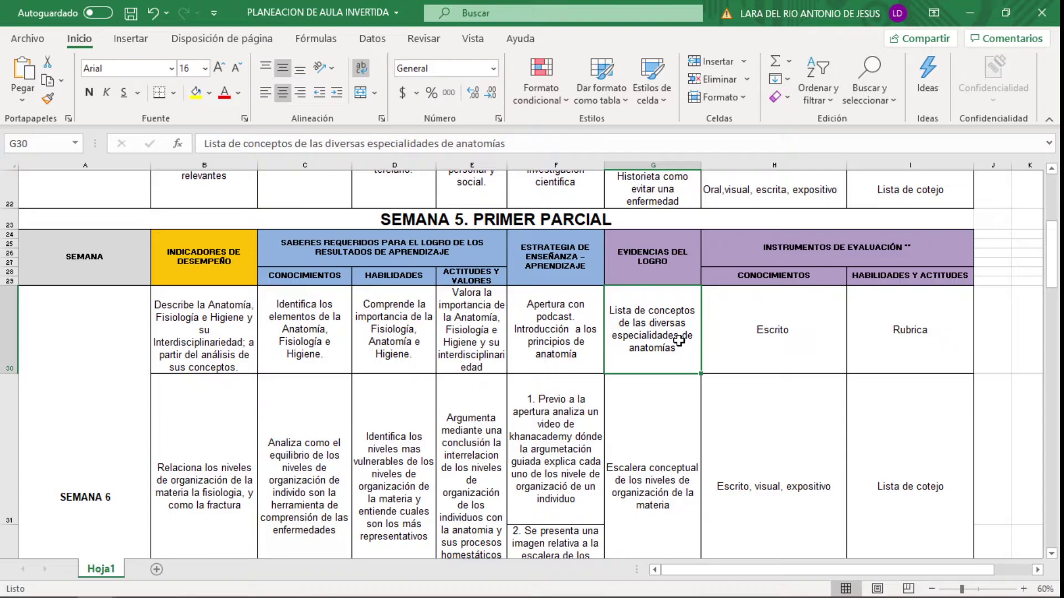
{"action": "left_click", "coordinate": [899, 331]}
{"action": "scroll", "coordinate": [443, 377], "scroll_direction": "down", "scroll_amount": 1}
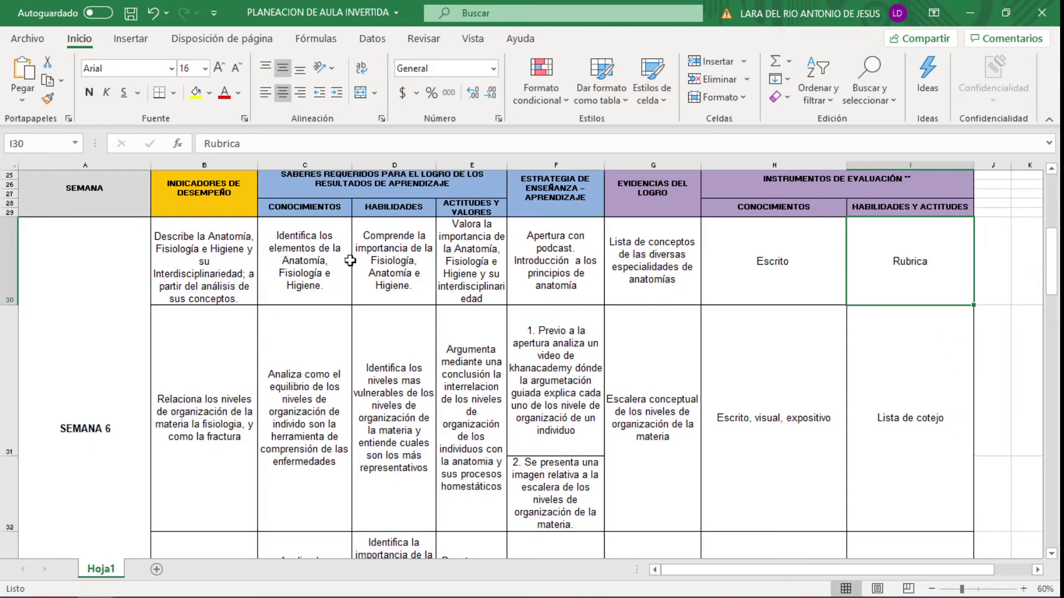
{"action": "scroll", "coordinate": [346, 266], "scroll_direction": "up", "scroll_amount": 1}
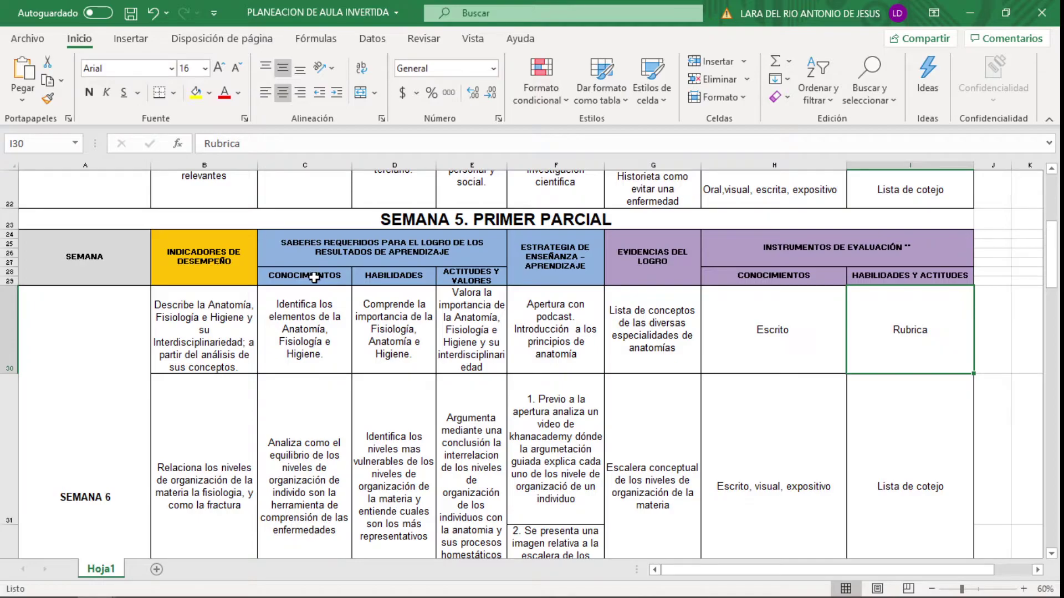
{"action": "scroll", "coordinate": [315, 278], "scroll_direction": "up", "scroll_amount": 10}
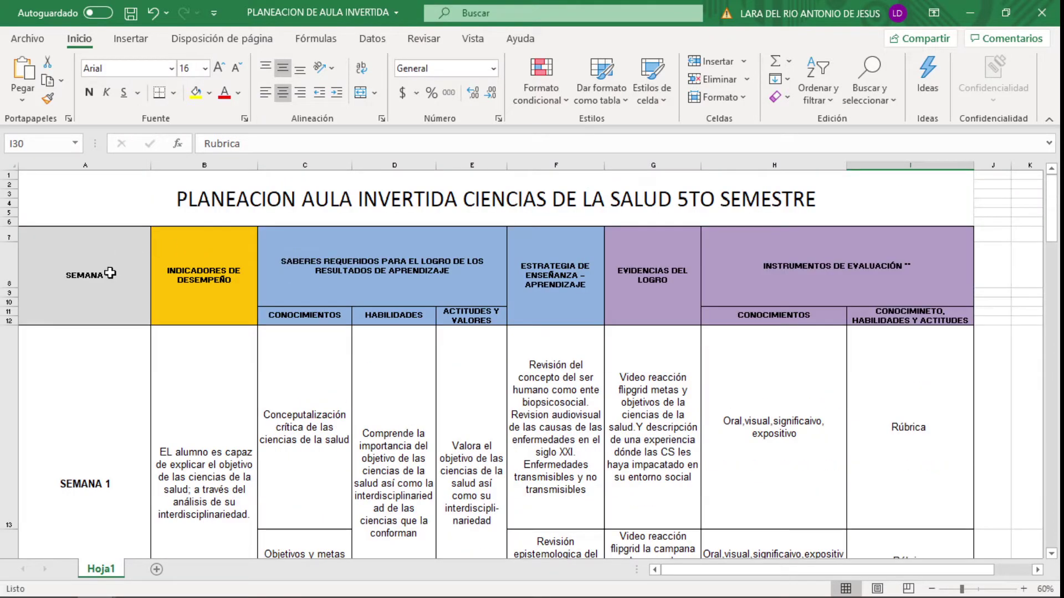